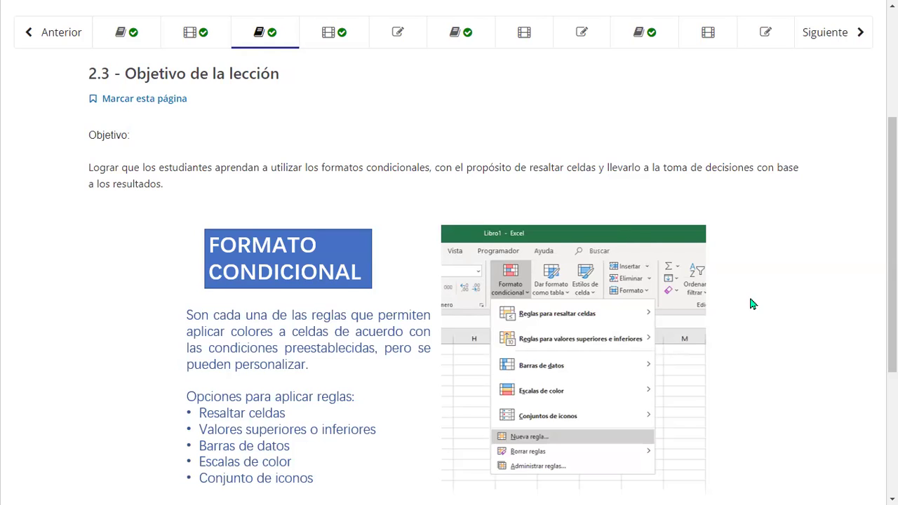
Step: Read through the 2.3 lesson objective and continue to lesson 2.4 - Formatos condicionales
scroll(751, 303, "down", 1)
scroll(707, 306, "down", 1)
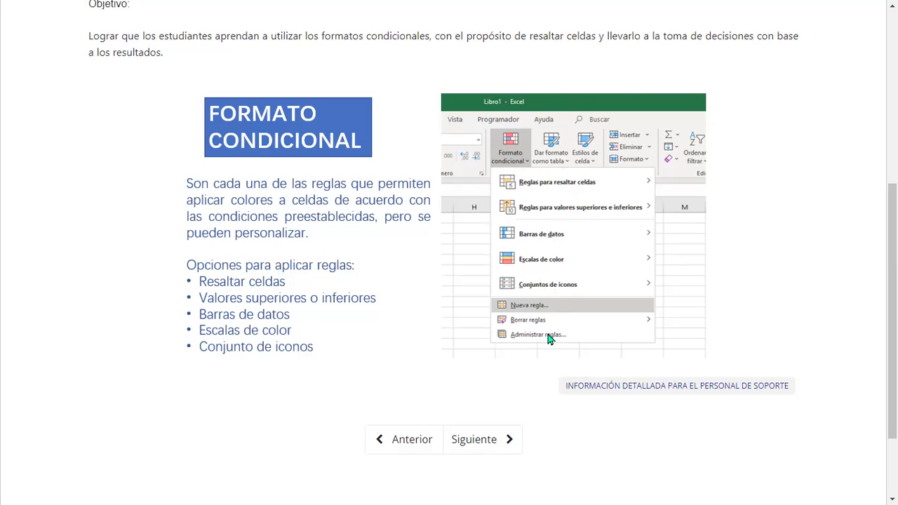
scroll(416, 302, "down", 2)
left_click(462, 337)
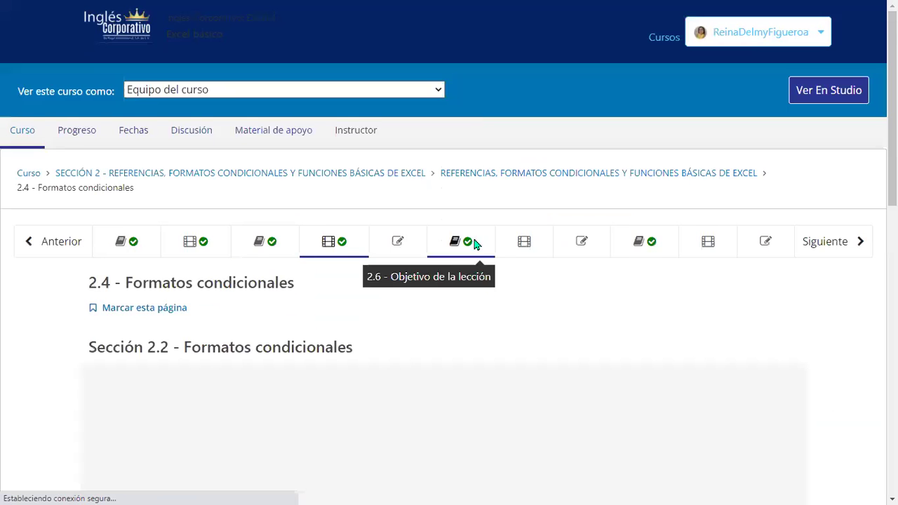
scroll(479, 277, "down", 10)
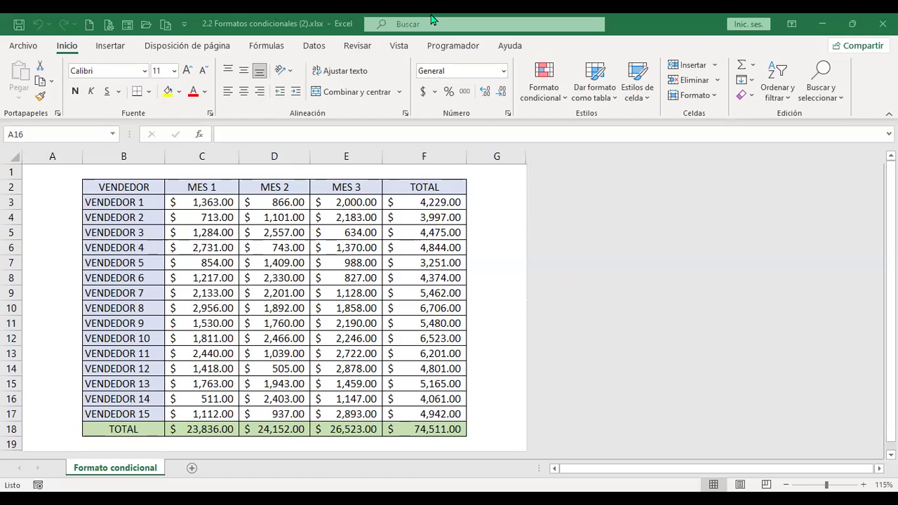
Step: Switch to the Excel sales workbook and examine the categories of conditional formatting rules and their available options
left_click(561, 98)
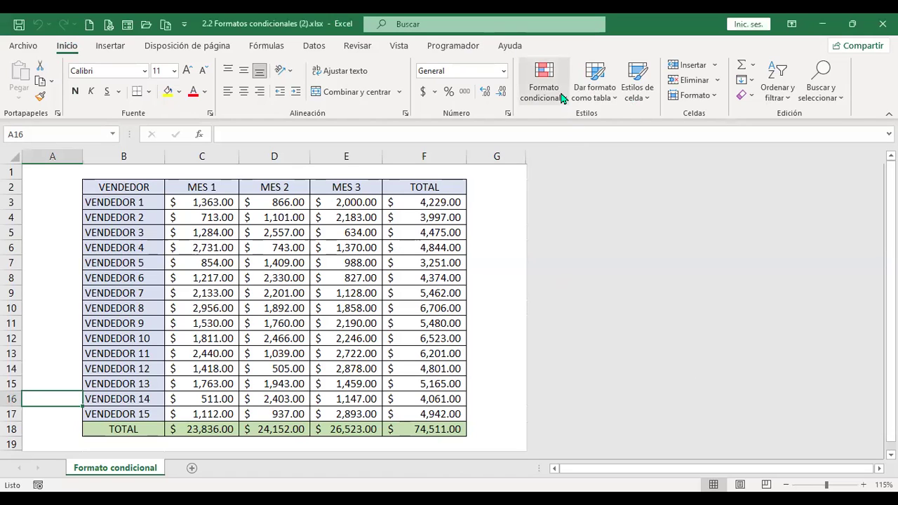
left_click(561, 99)
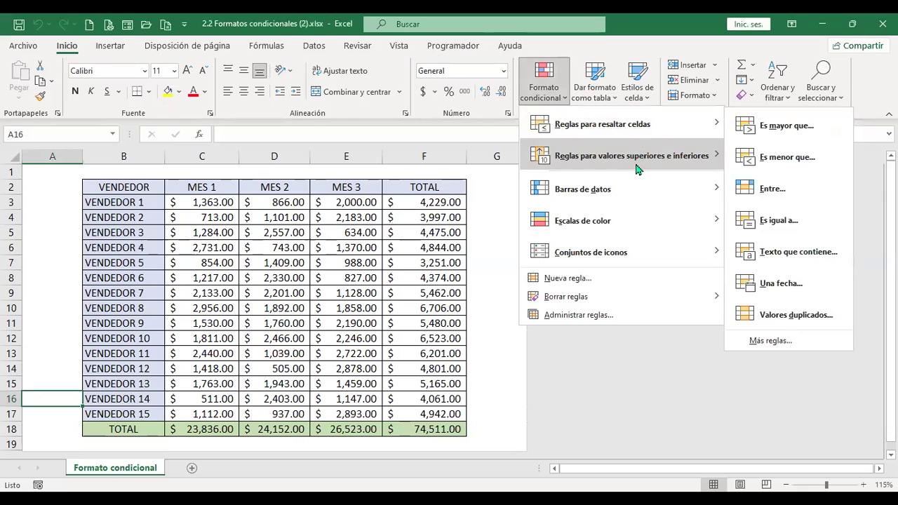
mouse_move(637, 169)
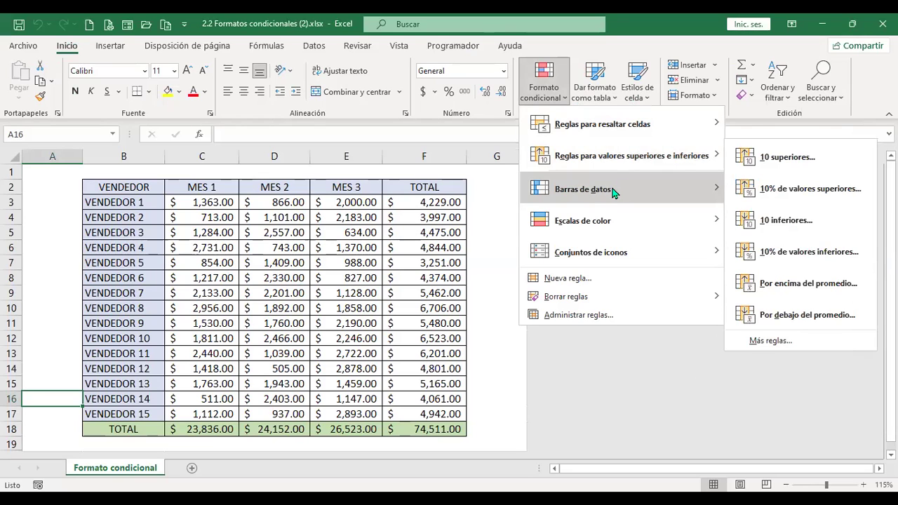
mouse_move(607, 223)
mouse_move(610, 264)
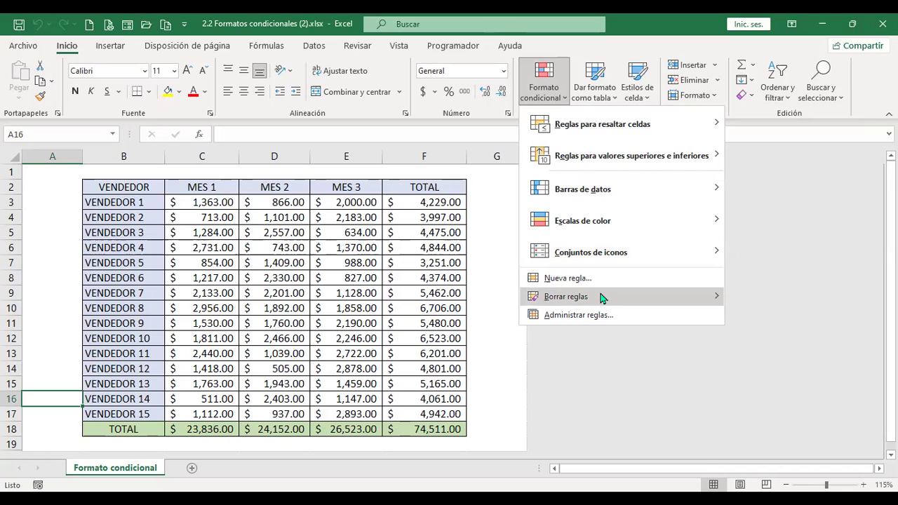
mouse_move(601, 298)
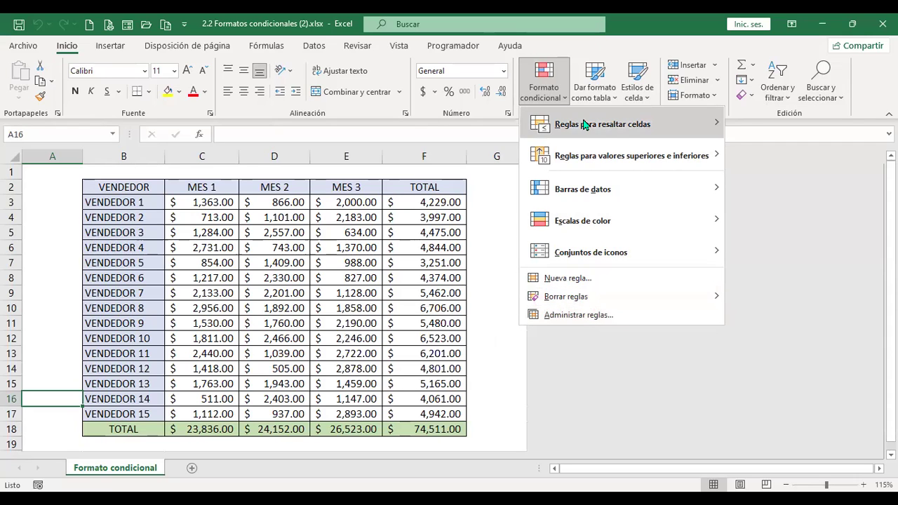
mouse_move(581, 133)
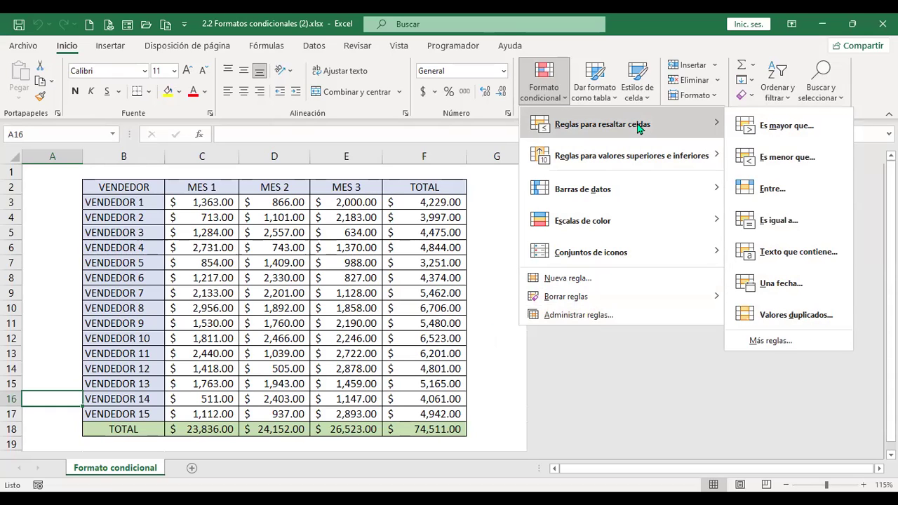
left_click(430, 201)
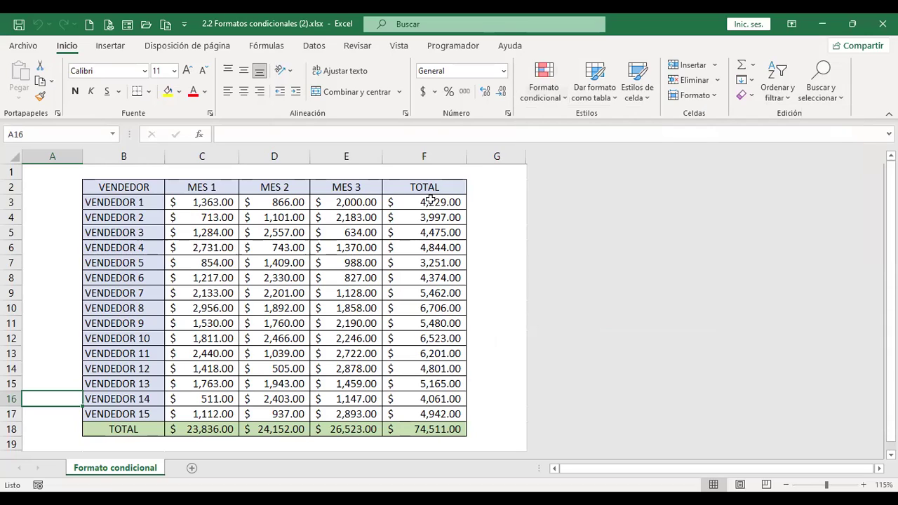
Step: Highlight TOTAL values in F3:F17 greater than 6000 with "Relleno verde con texto verde oscuro"
left_click_drag(430, 201, 424, 399)
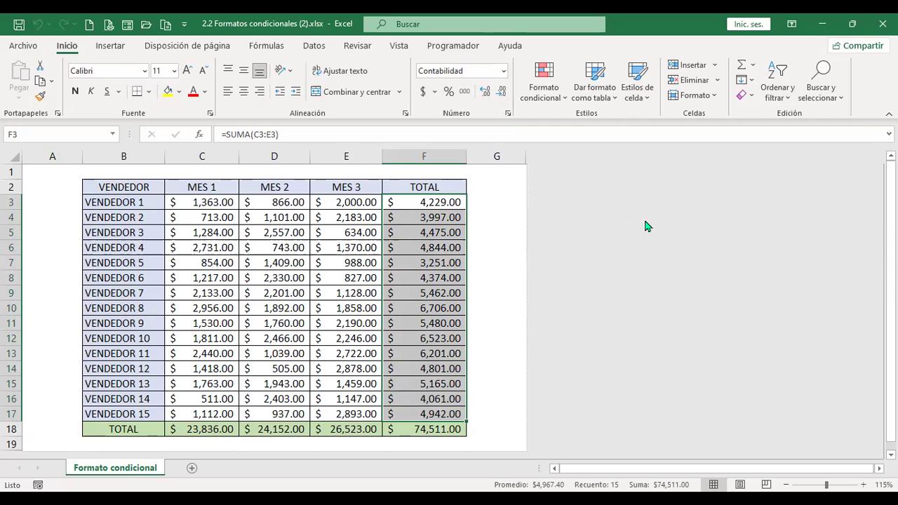
left_click(565, 93)
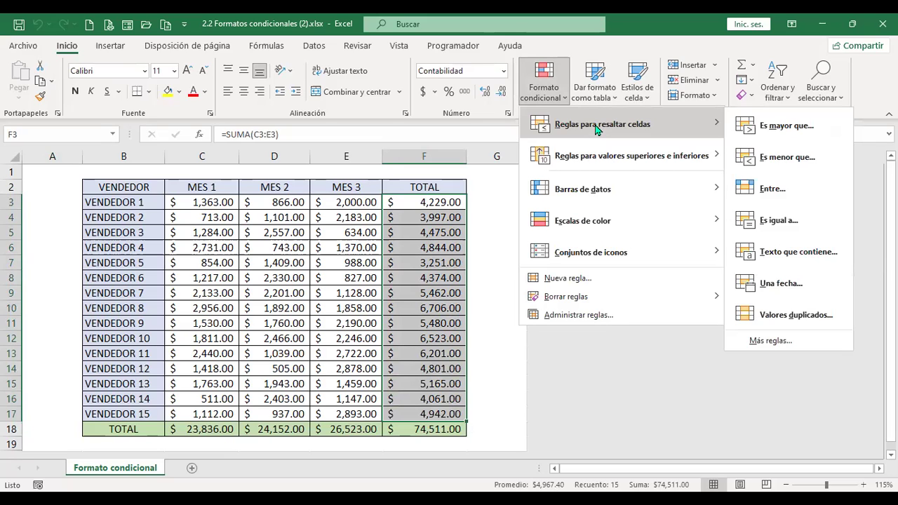
left_click(828, 131)
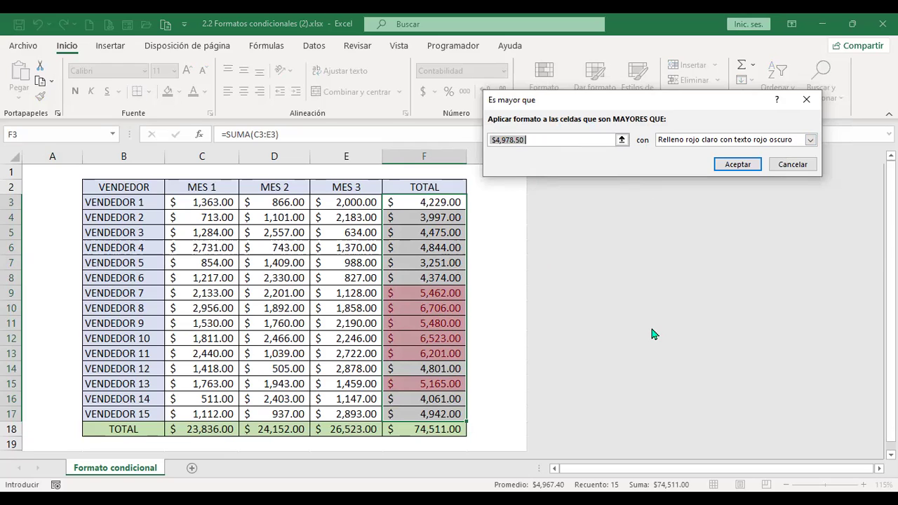
type("6000")
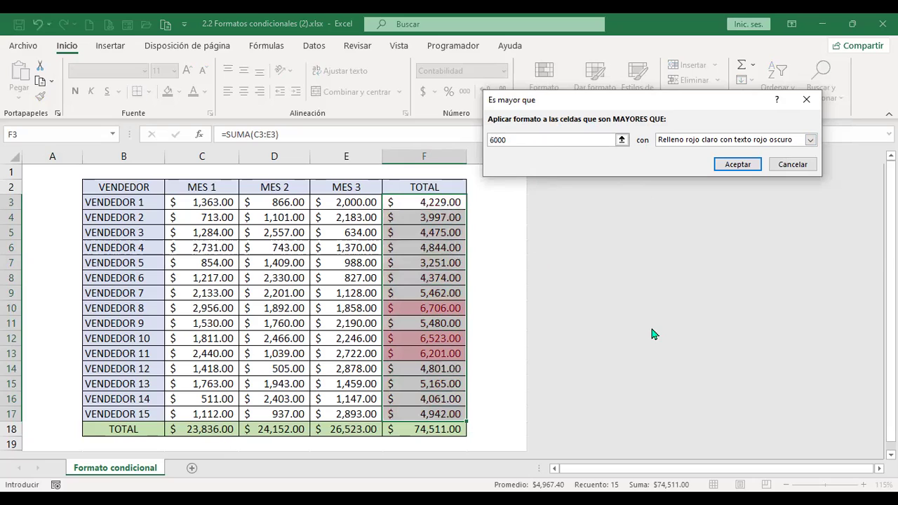
left_click(690, 144)
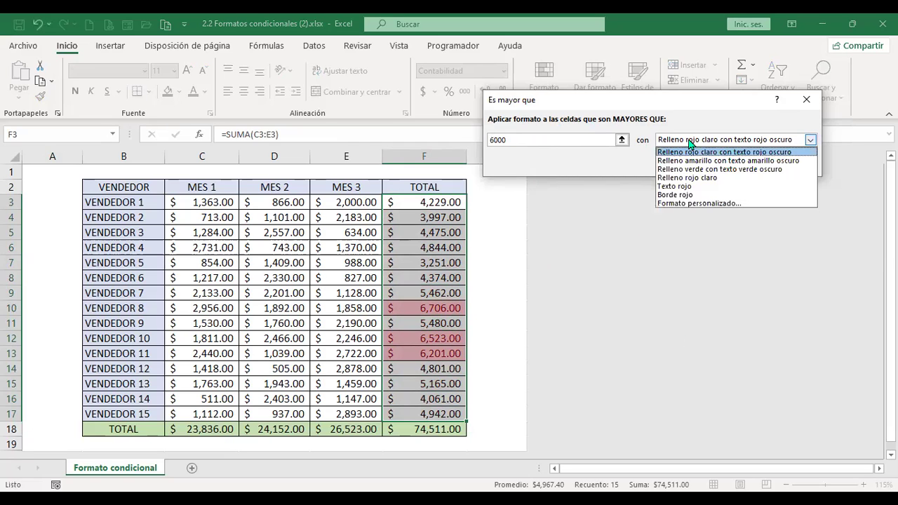
left_click(730, 169)
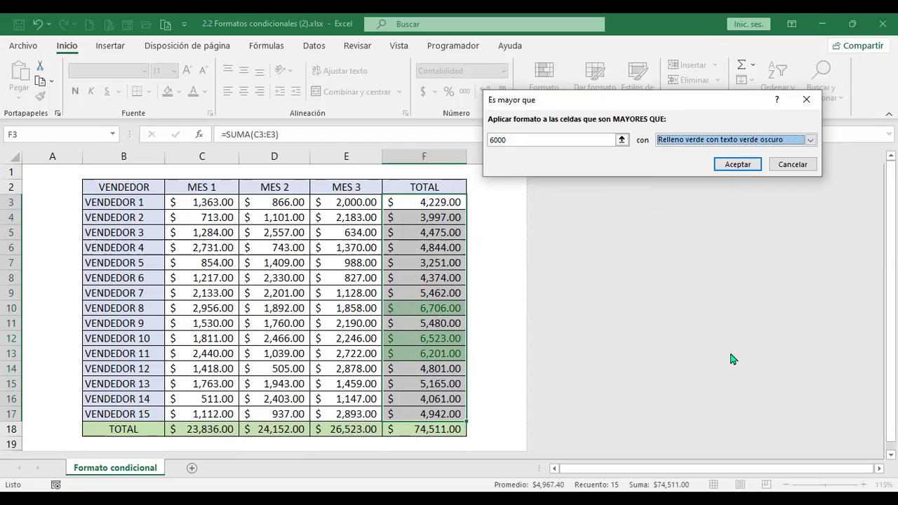
left_click(738, 167)
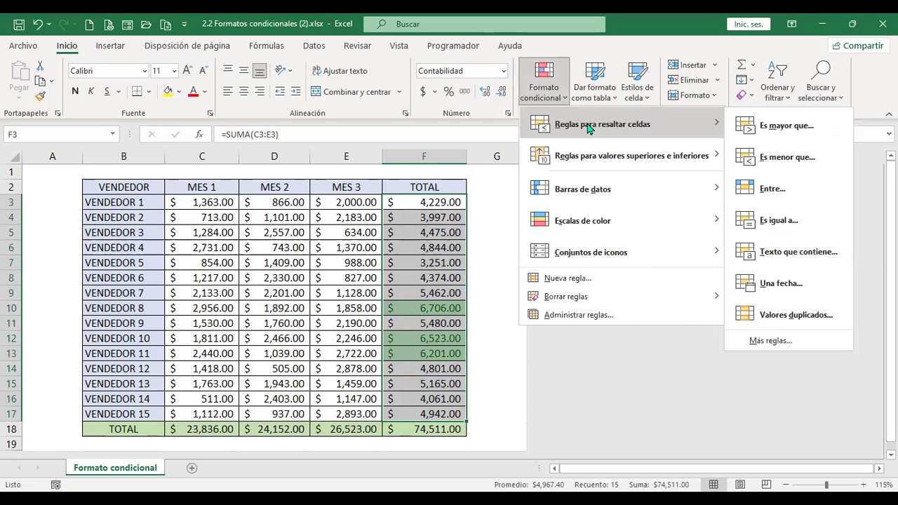
Step: Highlight values in F3:F17 less than 4000 with "Relleno rojo claro con texto rojo oscuro"
left_click(816, 159)
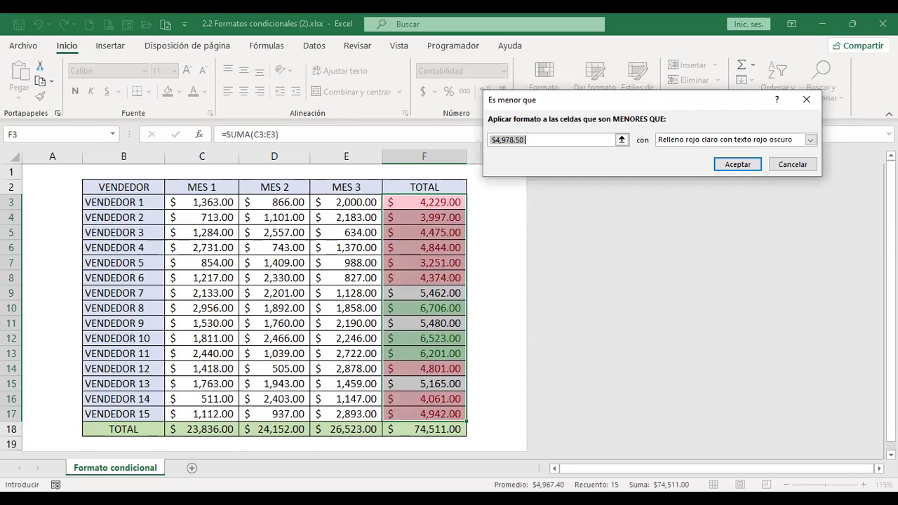
type("4000")
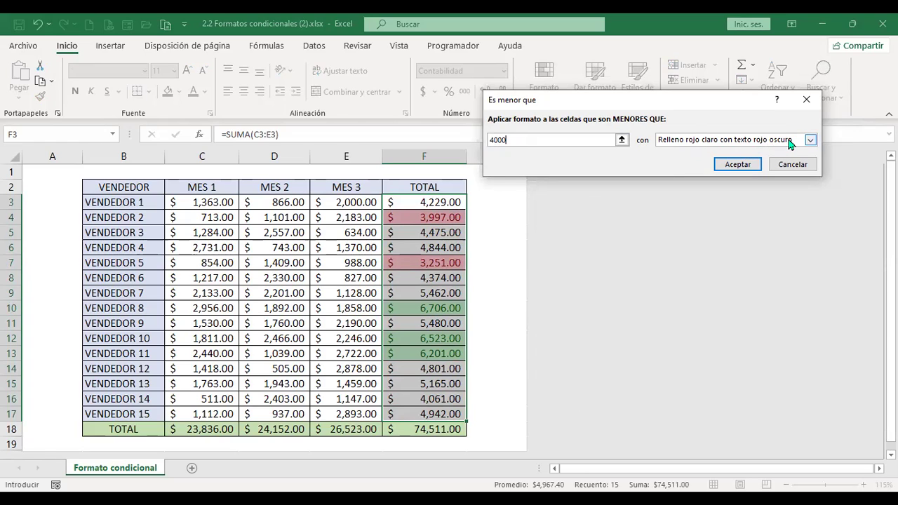
left_click(746, 172)
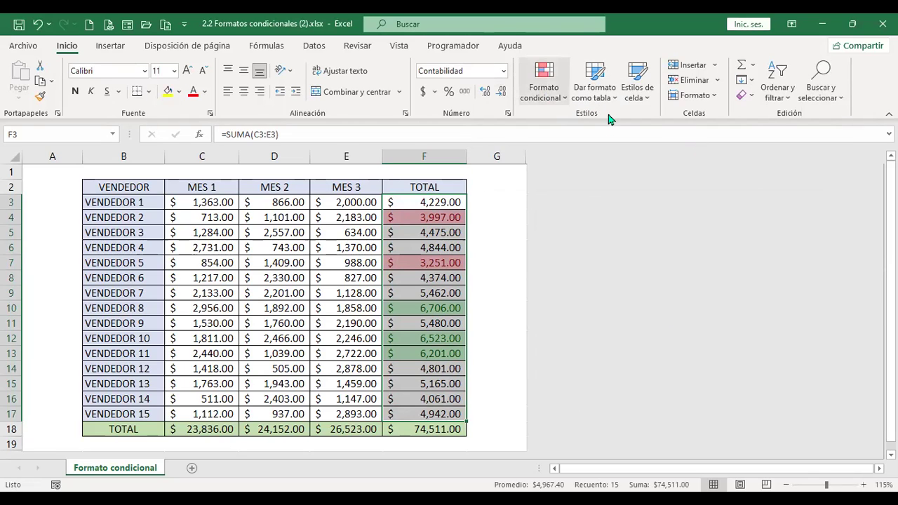
Step: Add a rule formatting F3:F17 values between 3000 and 4000 with "Relleno rojo claro con texto rojo oscuro"
left_click(545, 84)
mouse_move(602, 124)
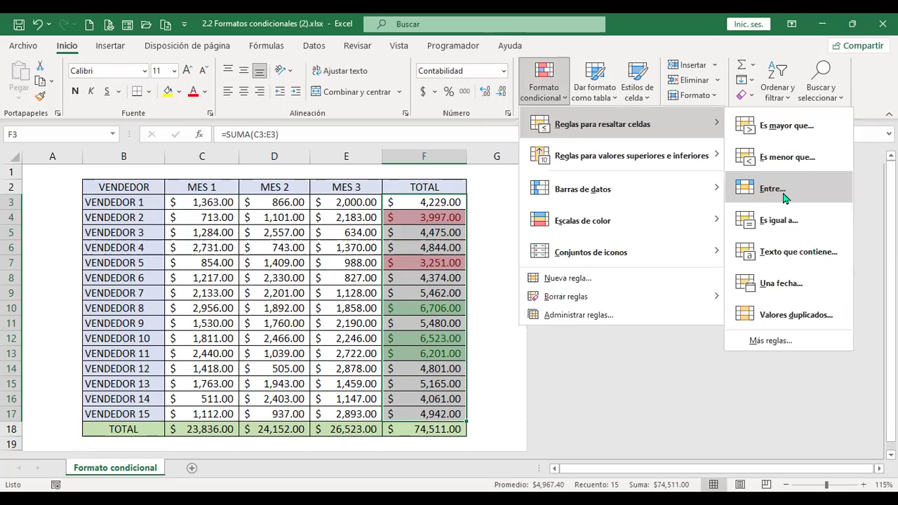
left_click(772, 189)
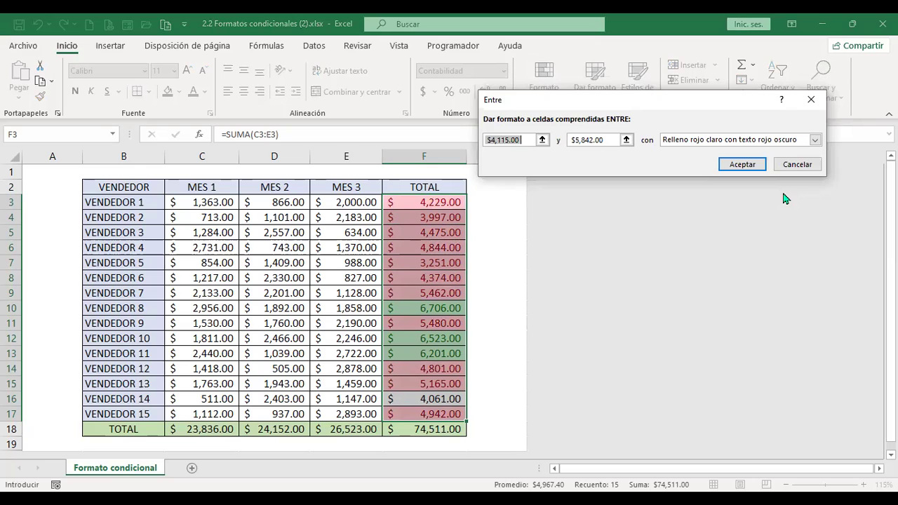
type("3000")
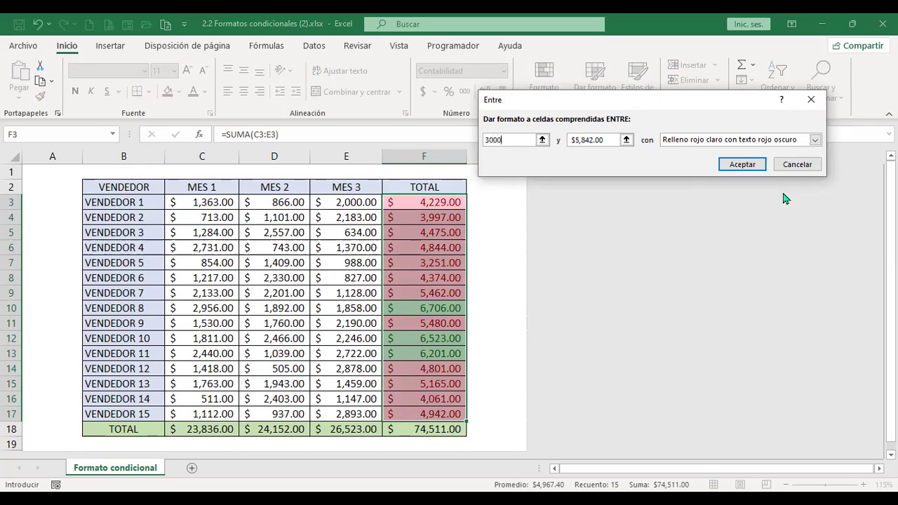
key("Tab")
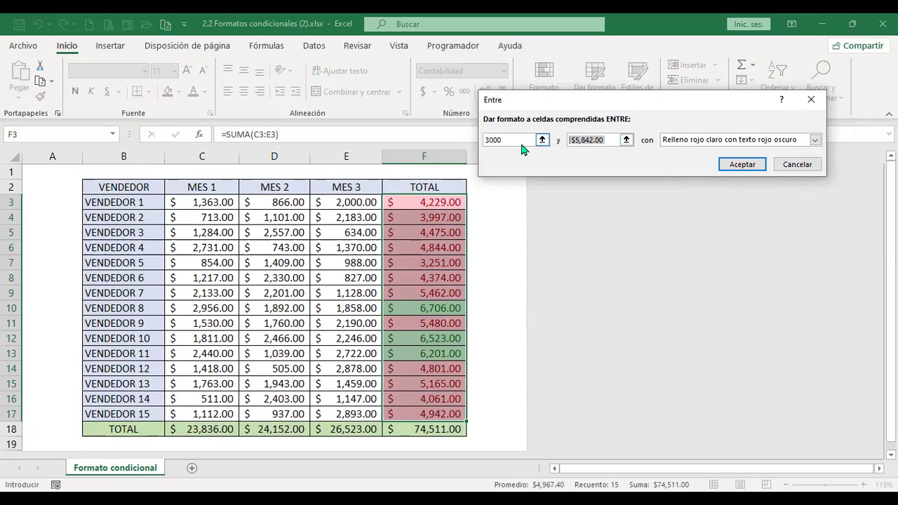
type("4000")
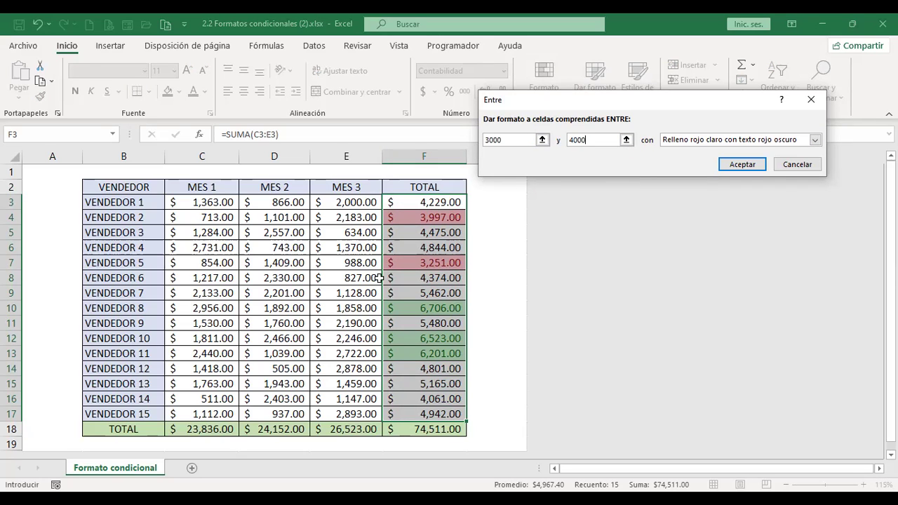
left_click(740, 167)
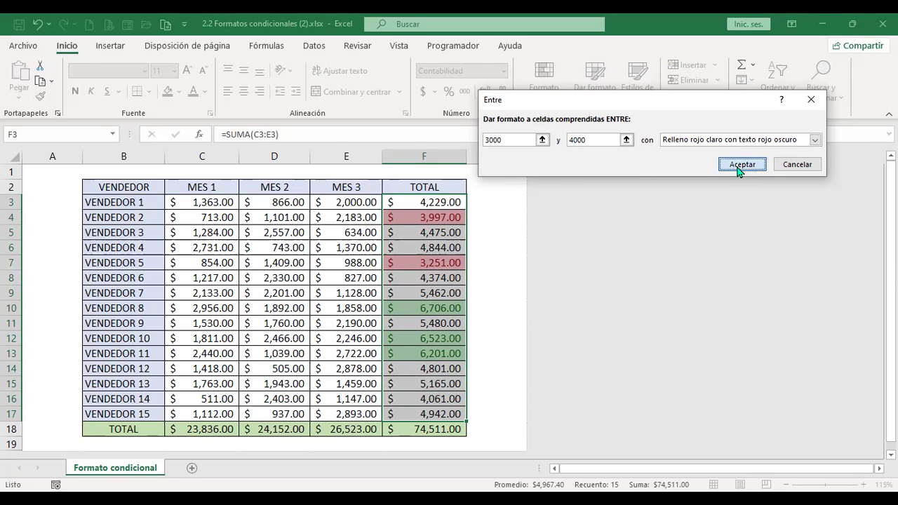
Step: Review the conditional formatting rules applied to the selected TOTAL cells, including the details of the between rule
left_click(544, 78)
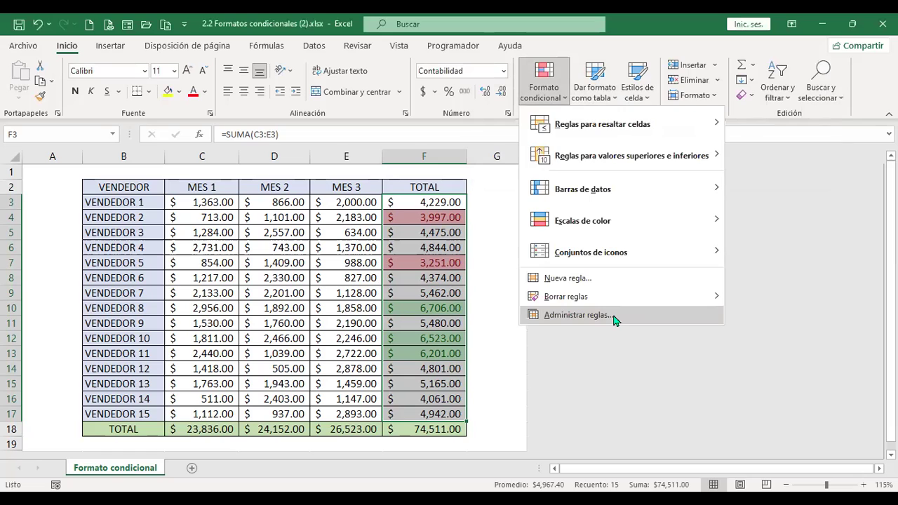
left_click(613, 317)
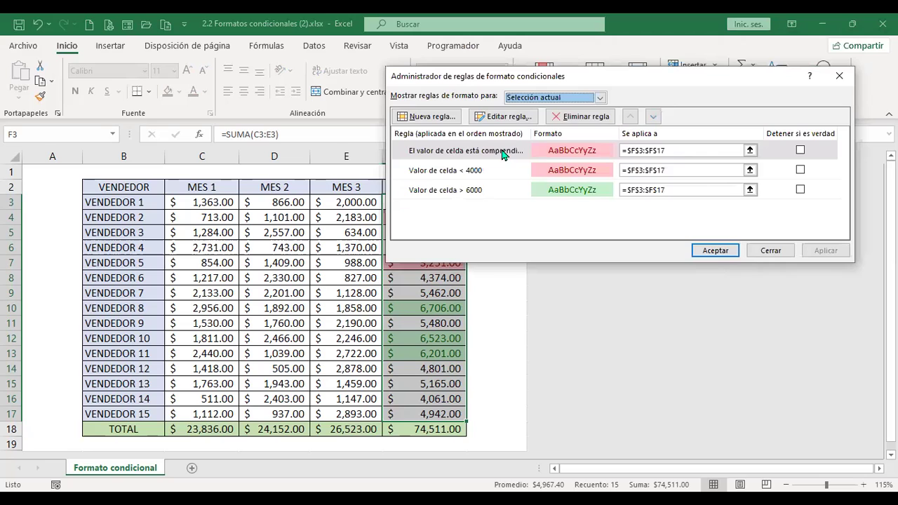
double_click(503, 154)
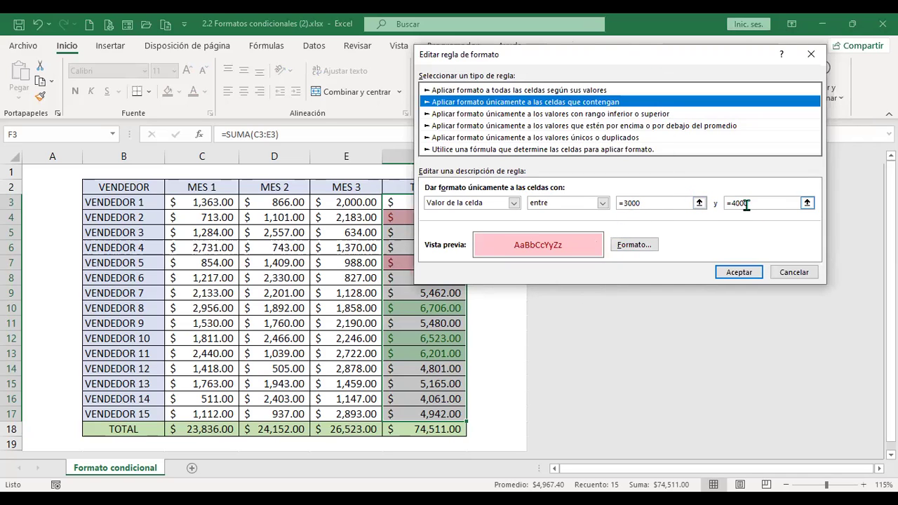
left_click(737, 272)
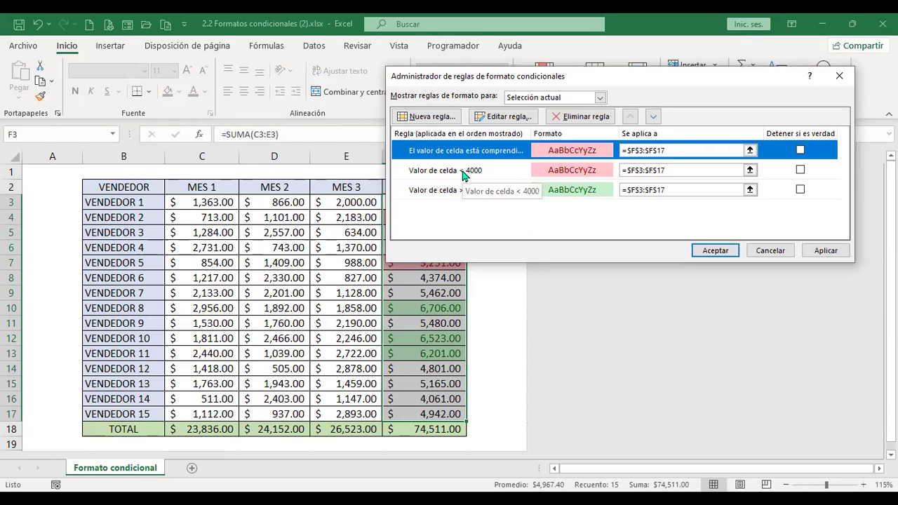
left_click(463, 175)
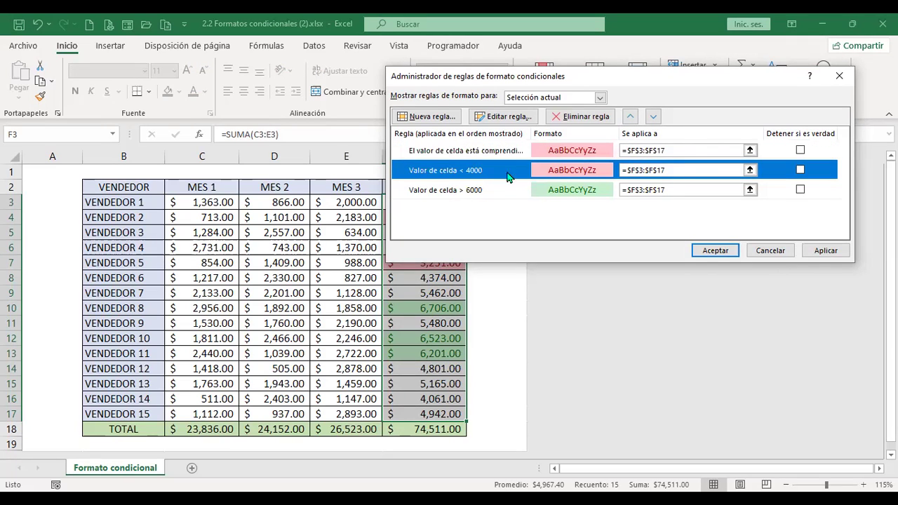
left_click(473, 195)
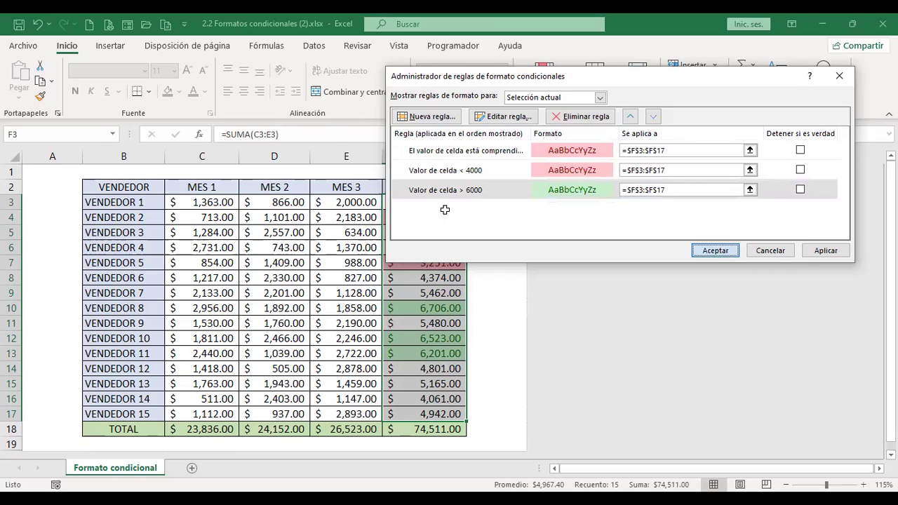
left_click(714, 251)
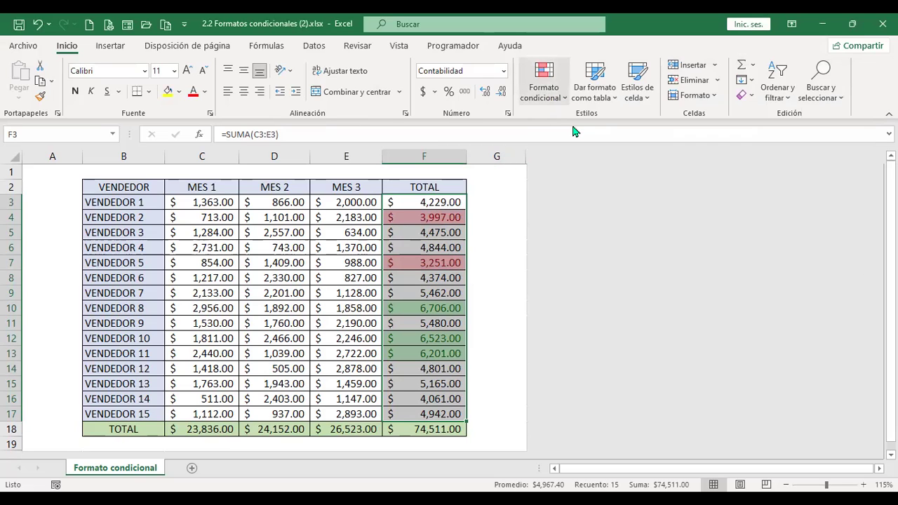
Step: Highlight MES 3 values in E3:E17 equal to 2000 with "Relleno amarillo con texto amarillo oscuro"
left_click(545, 83)
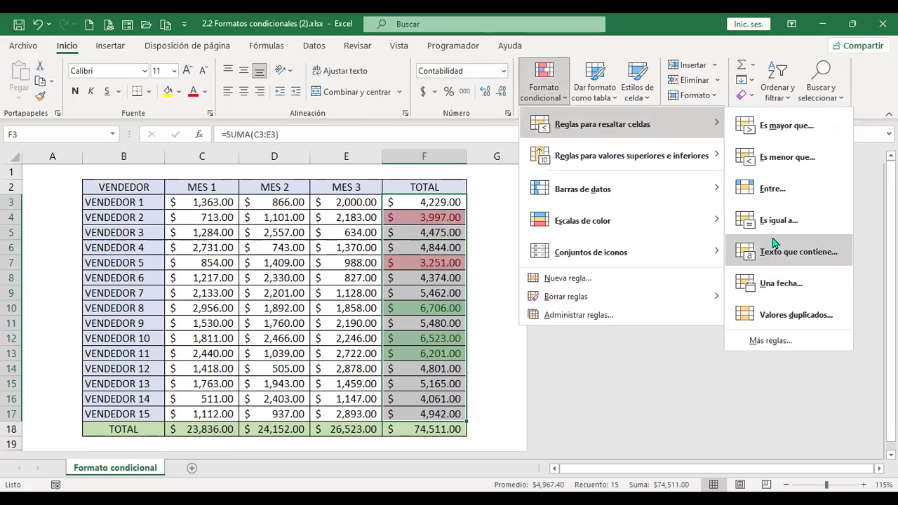
left_click(330, 209)
left_click_drag(330, 208, 358, 414)
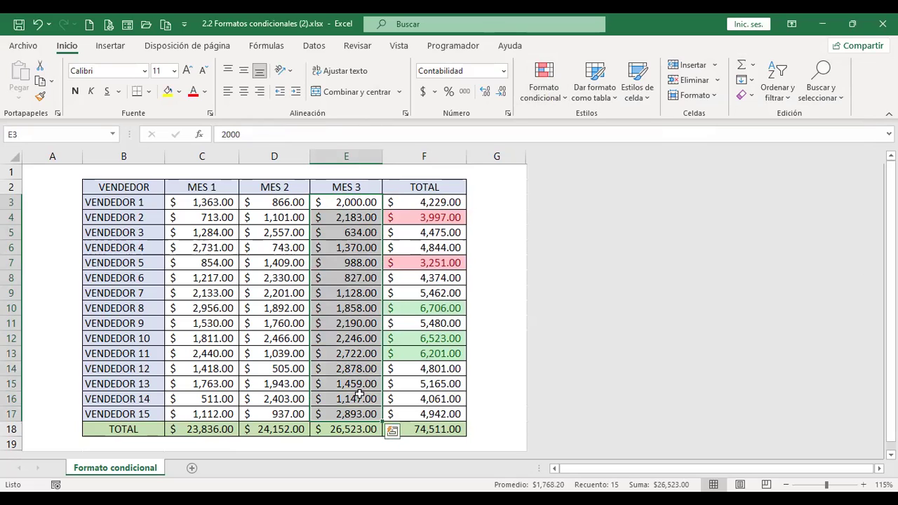
left_click(564, 99)
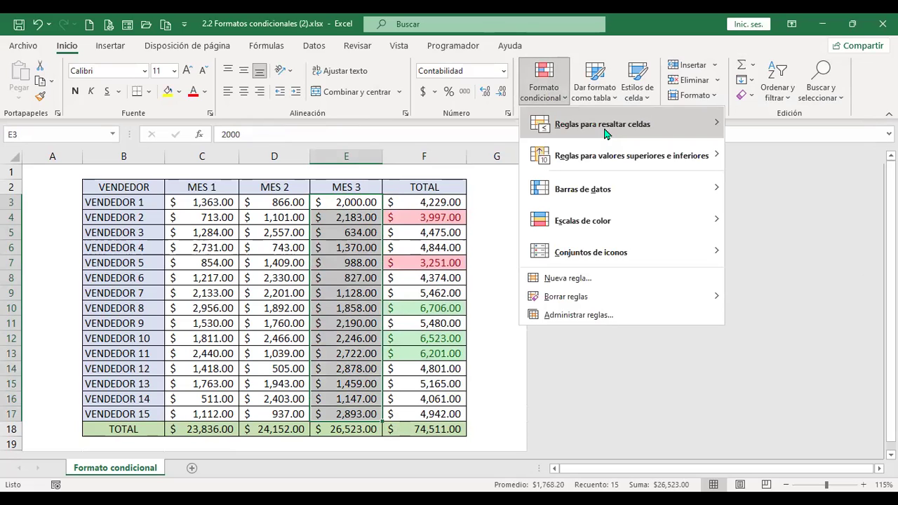
mouse_move(606, 133)
left_click(826, 231)
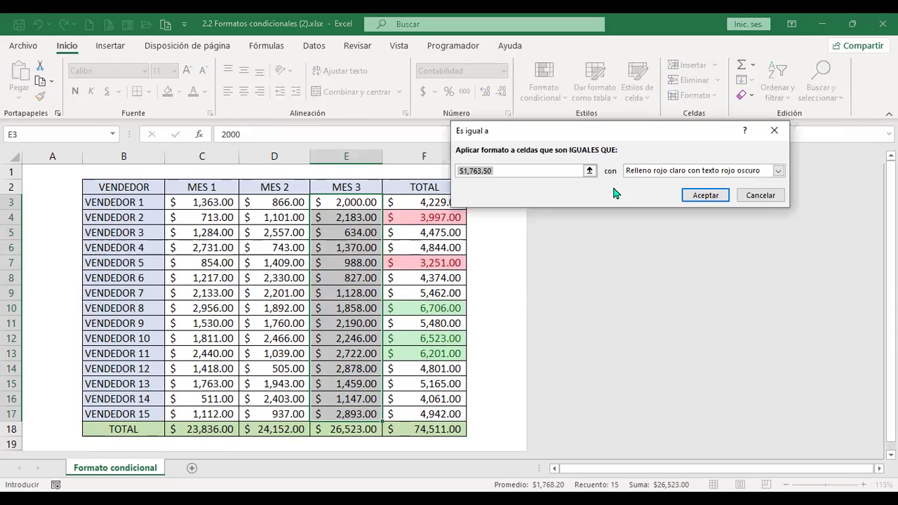
type("2000")
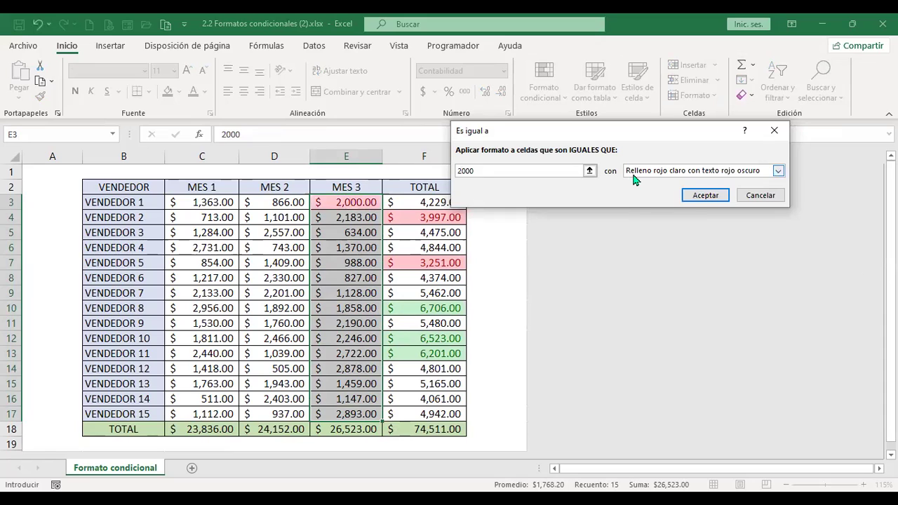
left_click(635, 173)
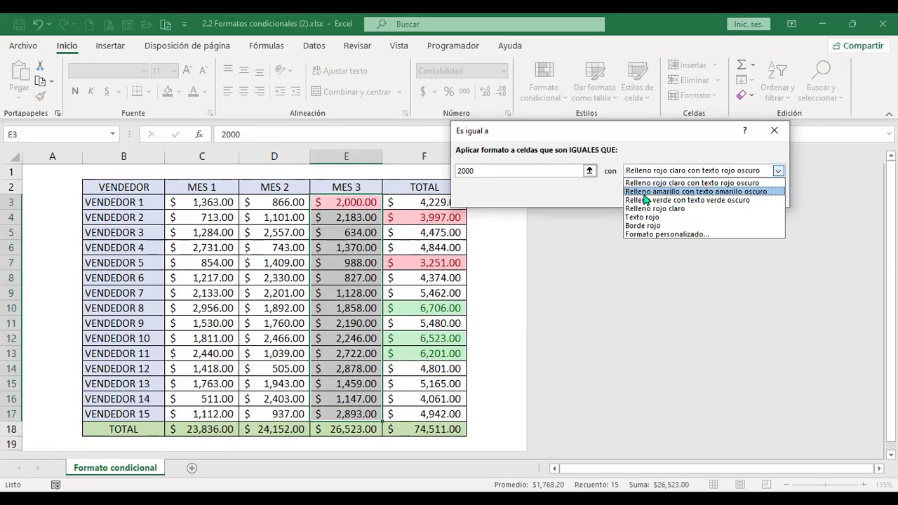
left_click(643, 192)
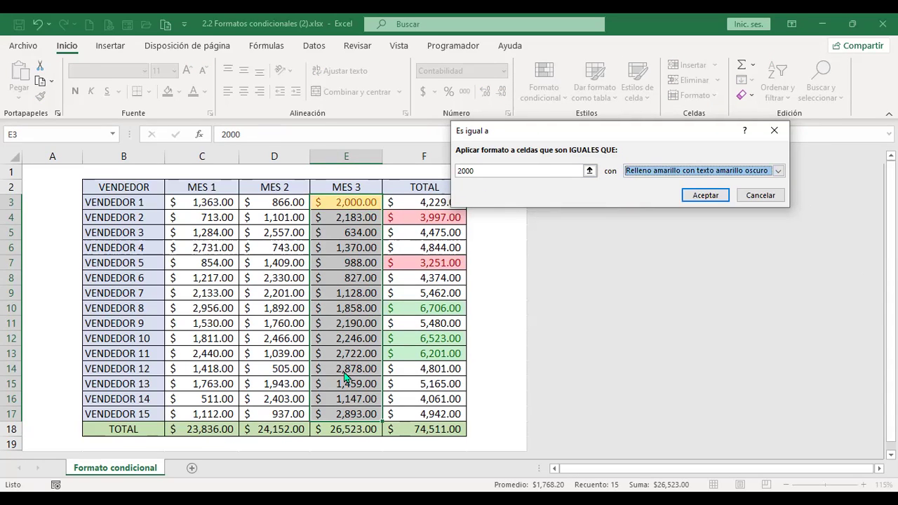
left_click(719, 199)
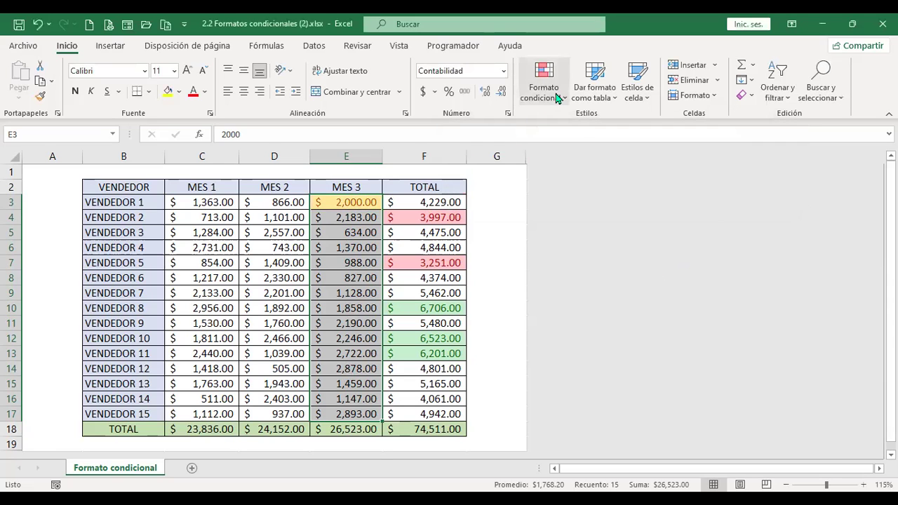
left_click(544, 81)
mouse_move(611, 124)
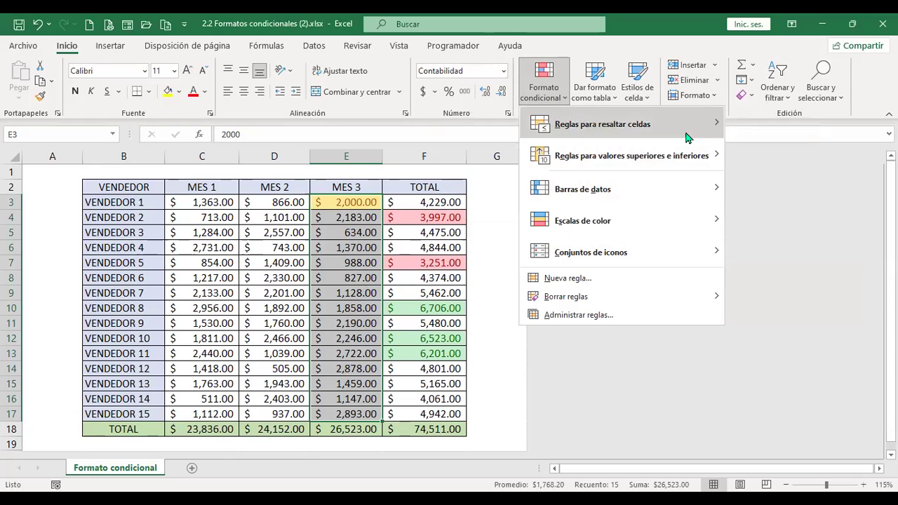
mouse_move(687, 133)
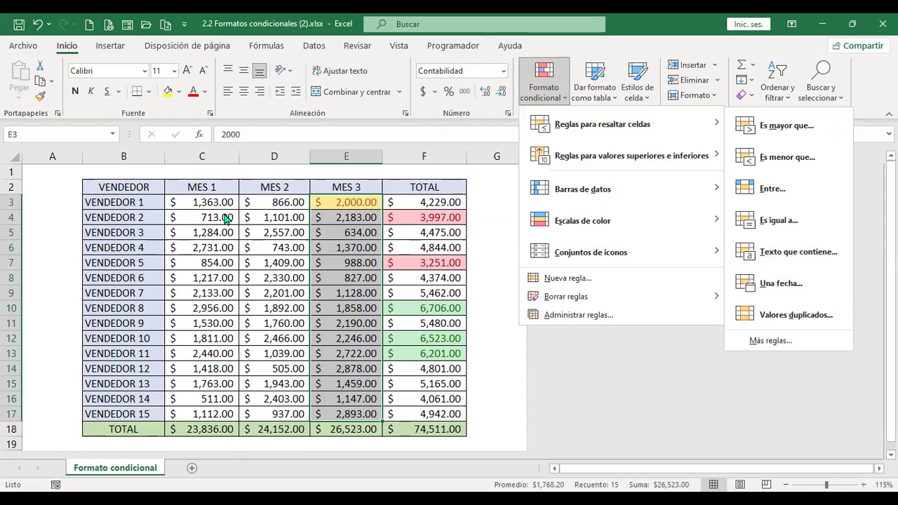
left_click(141, 202)
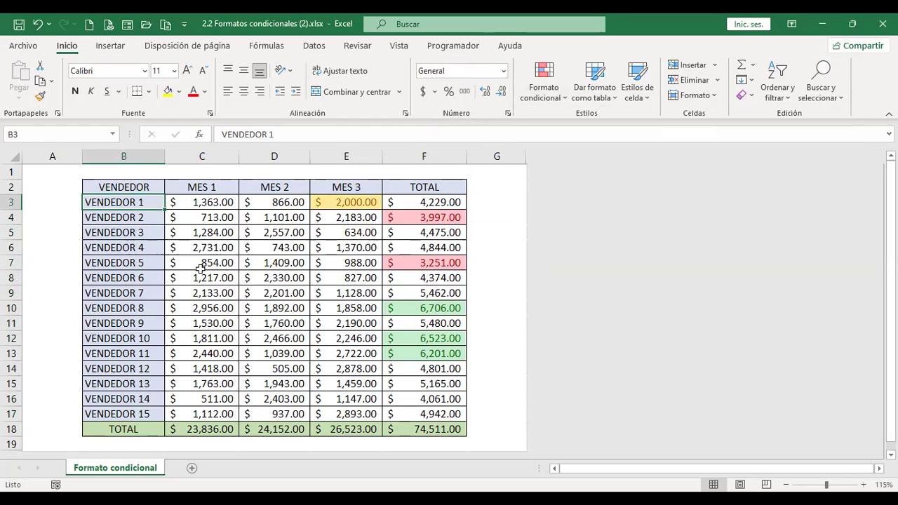
key("Down")
key("Down")
key("Down")
key("Down")
key("Down")
key("Down")
key("Down")
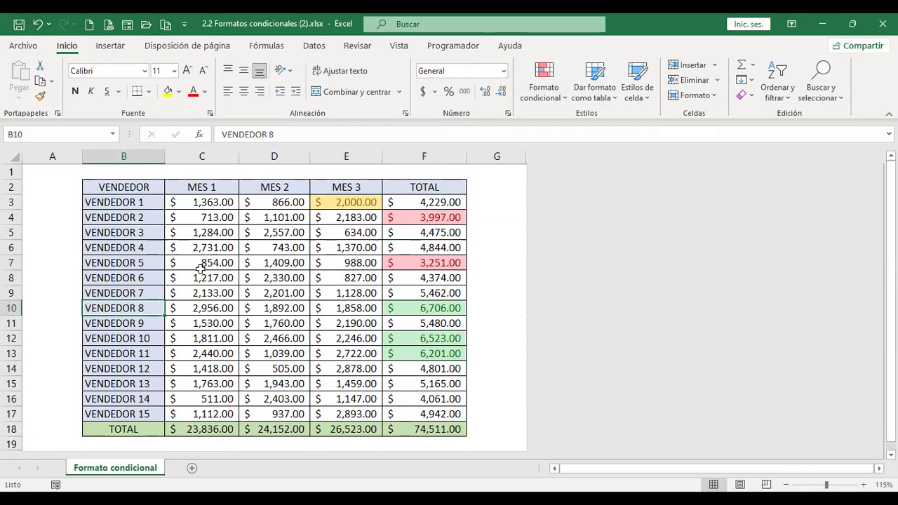
key("Up")
key("Up")
key("Up")
key("Up")
key("Up")
key("Up")
key("Up")
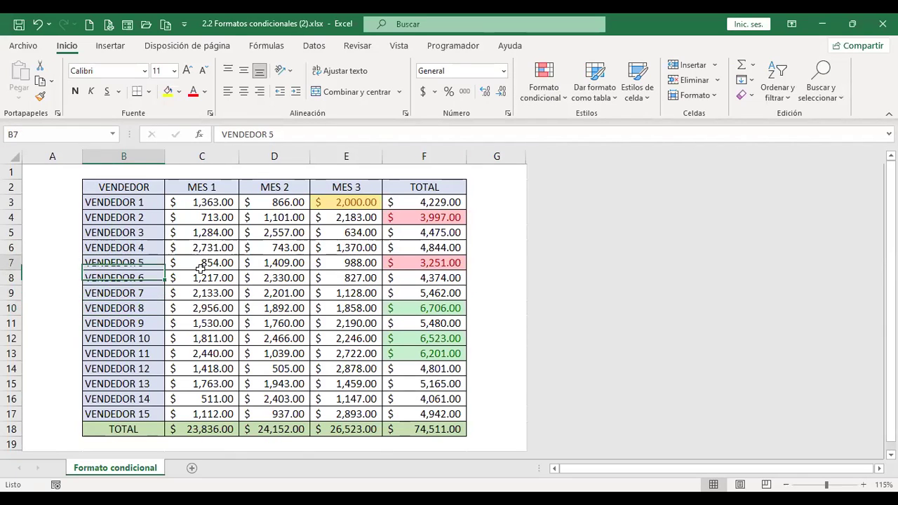
Step: Copy the vendor name from B3 into B12 so that "VENDEDOR 1" is repeated in the VENDEDOR column
key("ctrl+c")
key("Down")
key("Down")
key("Down")
key("Down")
key("Down")
key("Down")
key("Down")
key("Down")
key("Down")
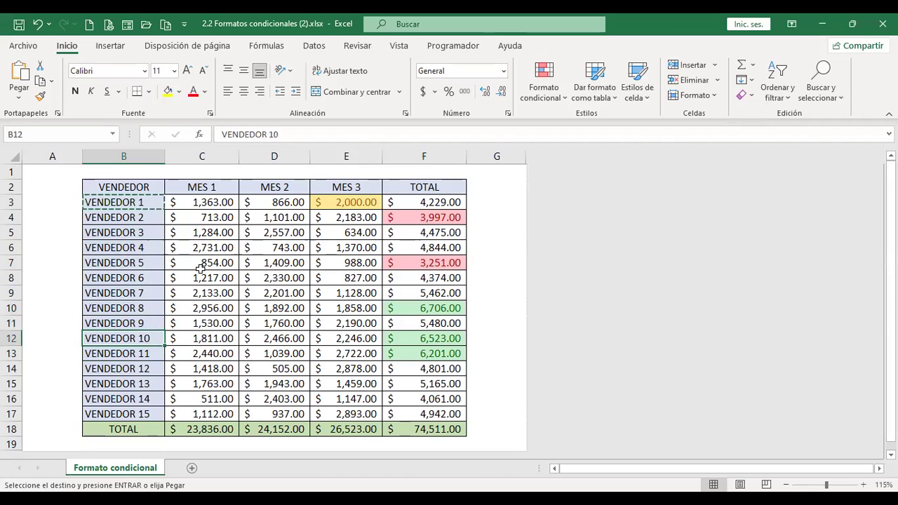
key("ctrl+v")
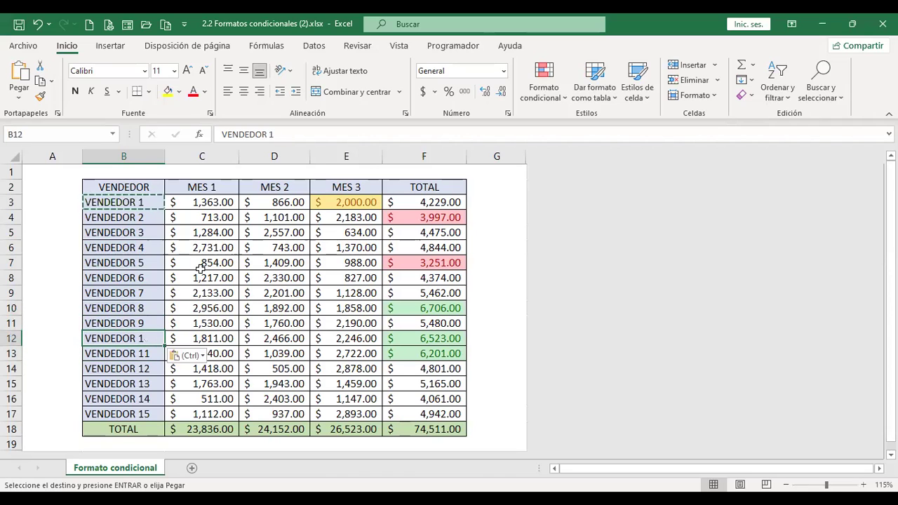
Step: Copy the "VENDEDOR 11" entry from B13 into B15 to create a second duplicate vendor name
key("Down")
key("ctrl+c")
key("Down")
key("Down")
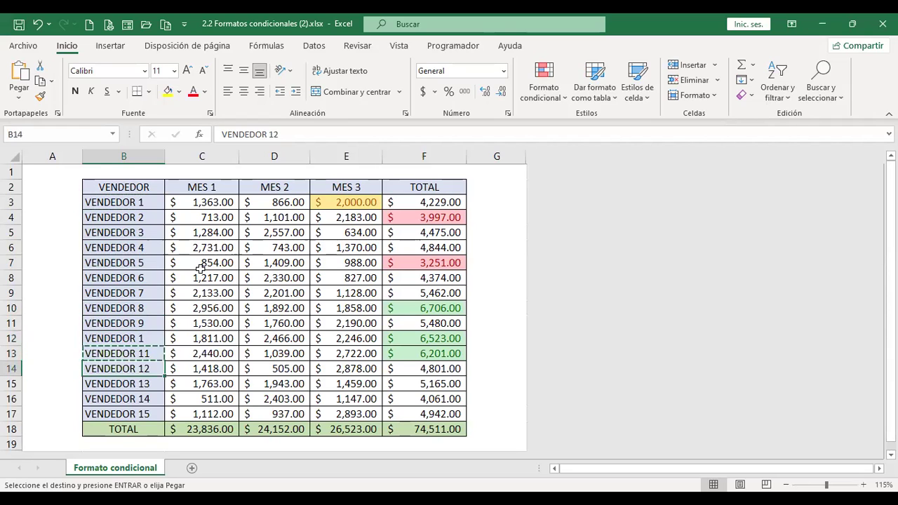
key("ctrl+v")
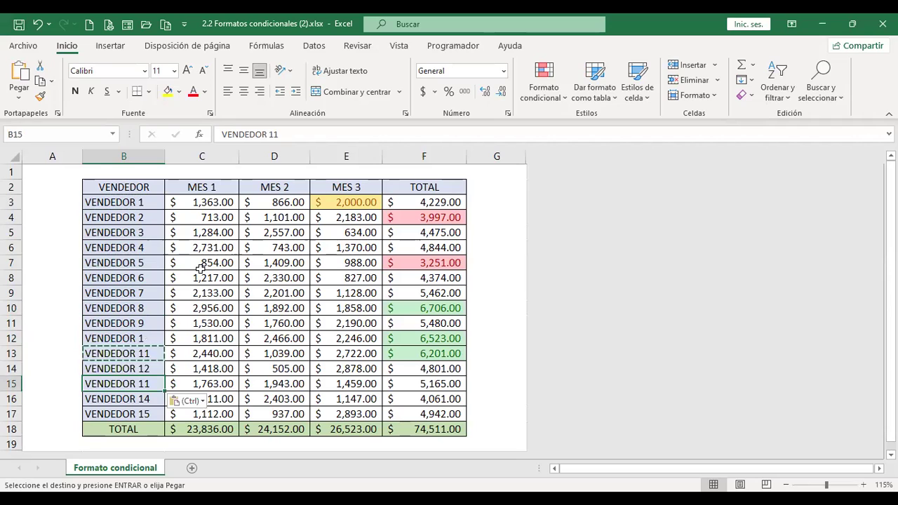
key("Escape")
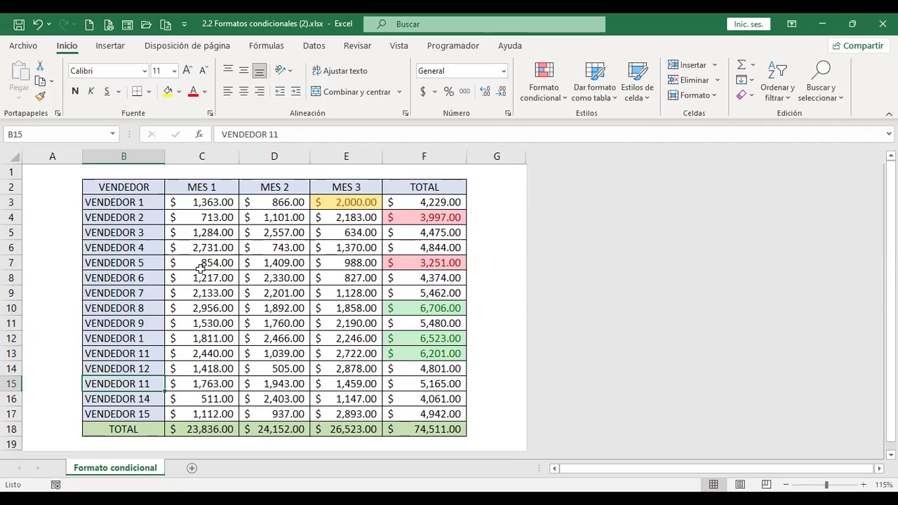
Step: Highlight cells in B3:B17 containing the text "VENDEDOR 11" with "Relleno rojo claro con texto rojo oscuro"
left_click_drag(129, 200, 143, 414)
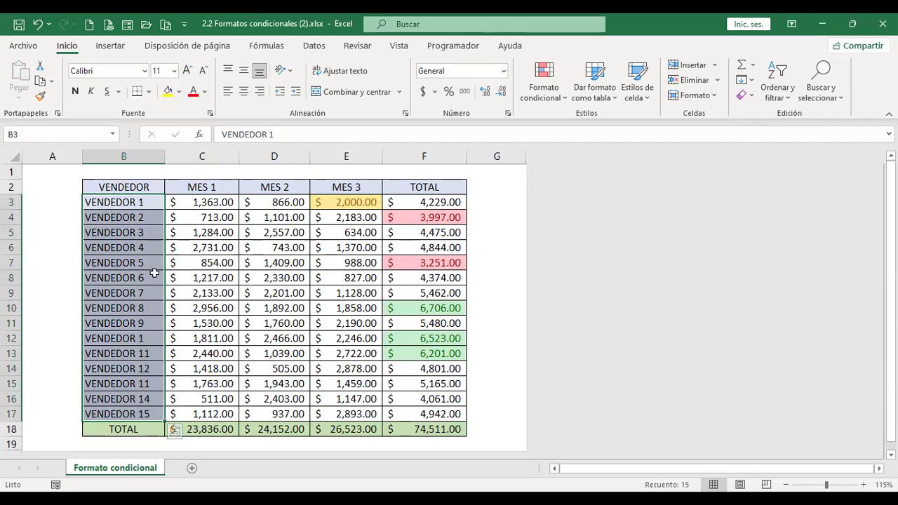
left_click(570, 97)
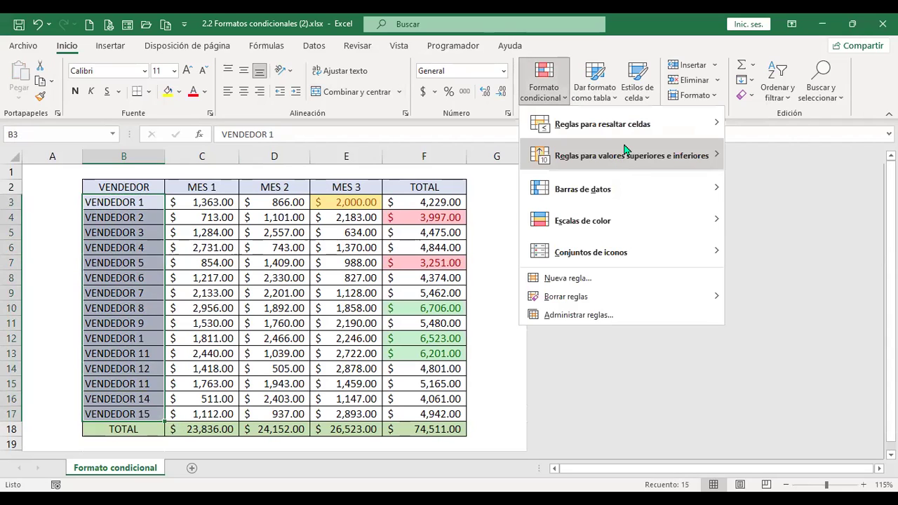
mouse_move(639, 127)
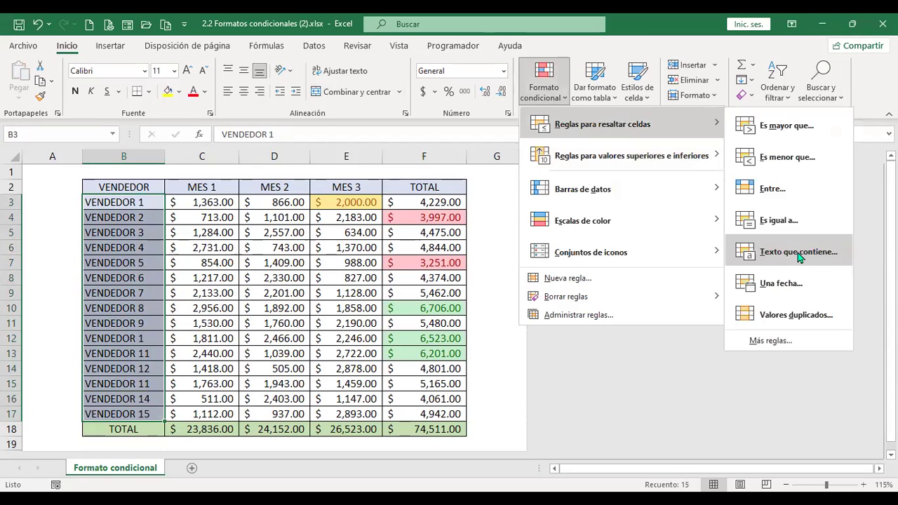
left_click(797, 252)
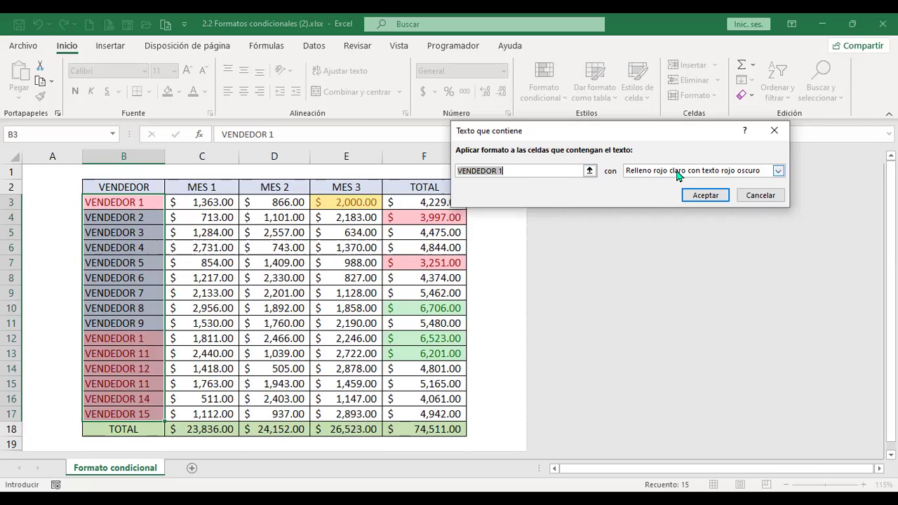
left_click(569, 172)
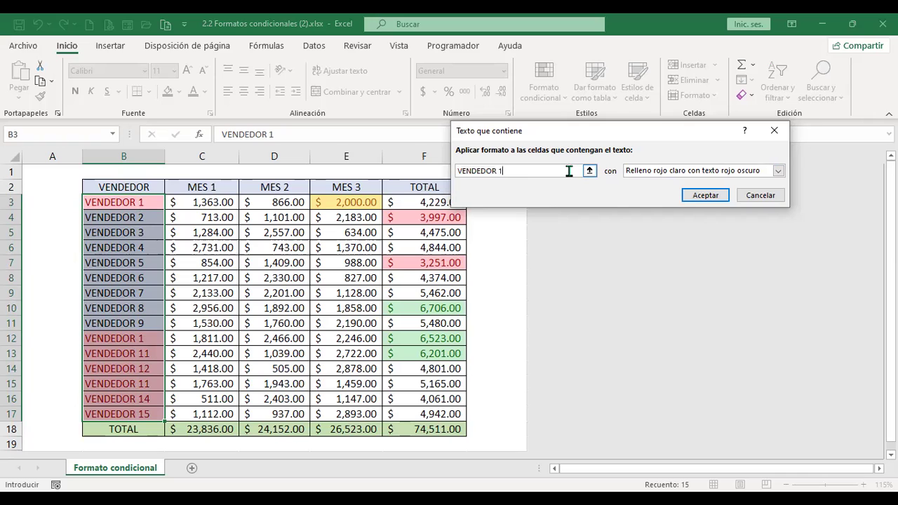
type("1")
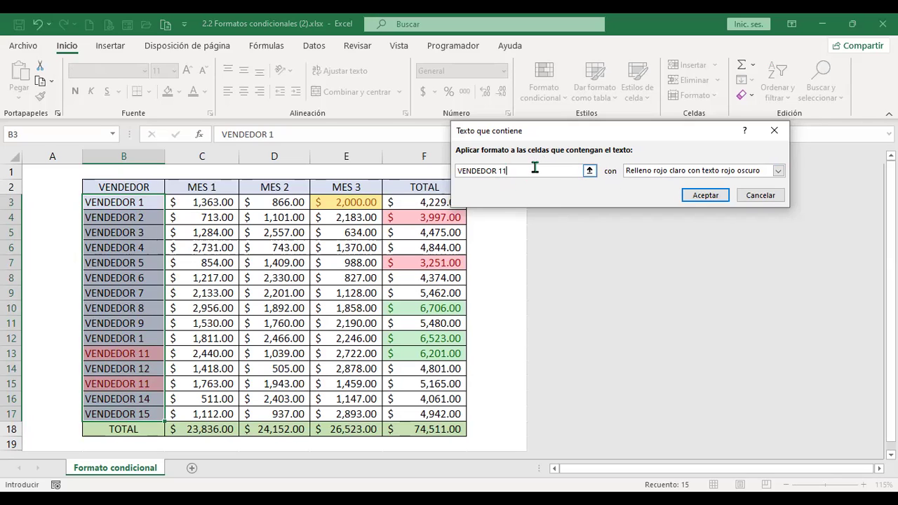
left_click(710, 198)
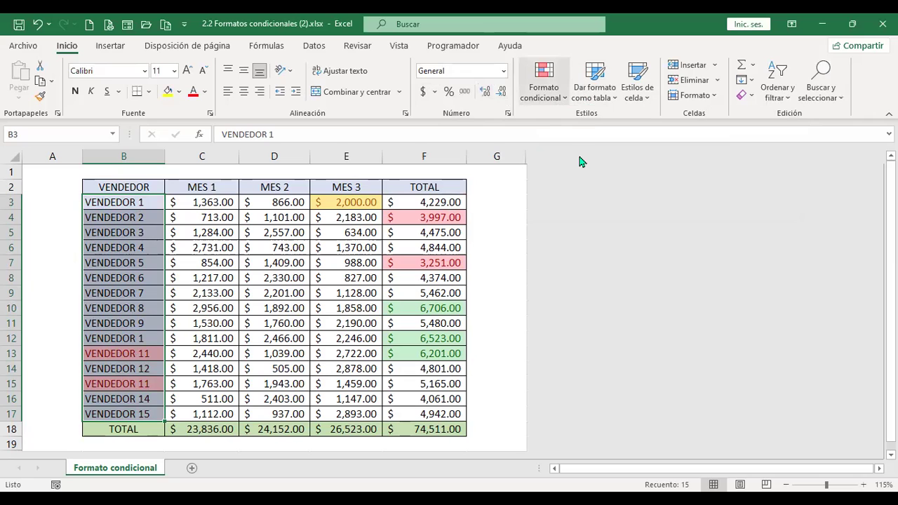
Step: Clear the conditional formatting rules from the selected vendor cells B3:B17 only
left_click(543, 81)
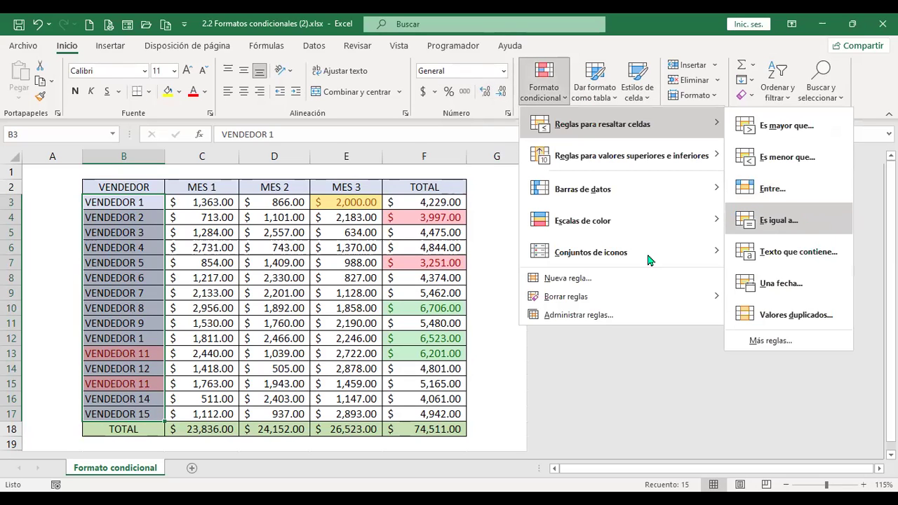
left_click(117, 228)
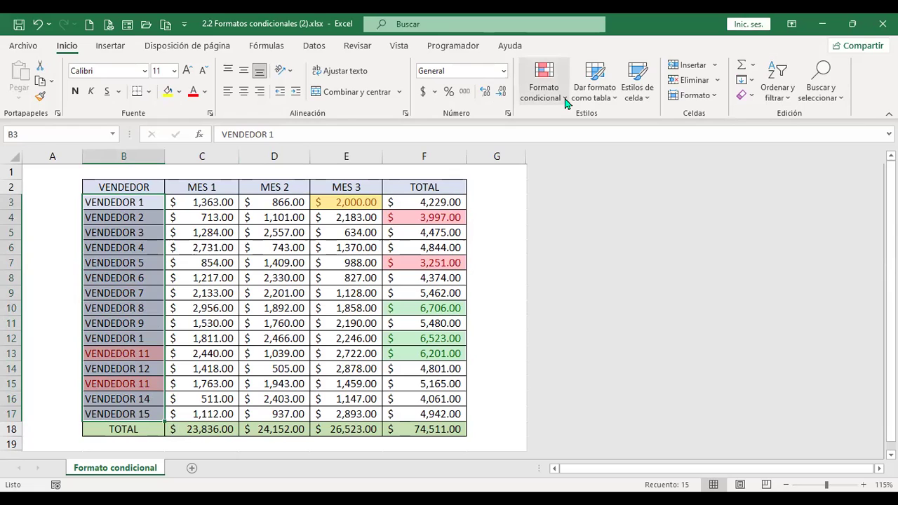
mouse_move(581, 296)
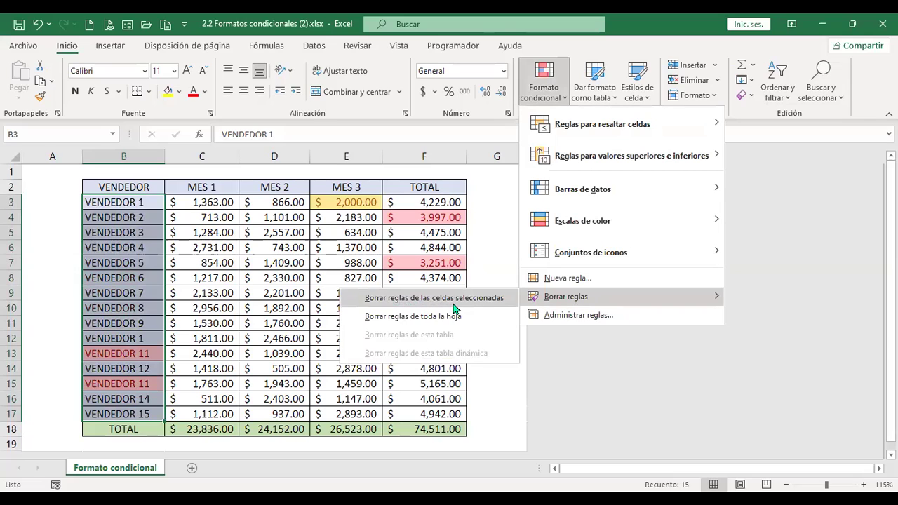
left_click(479, 297)
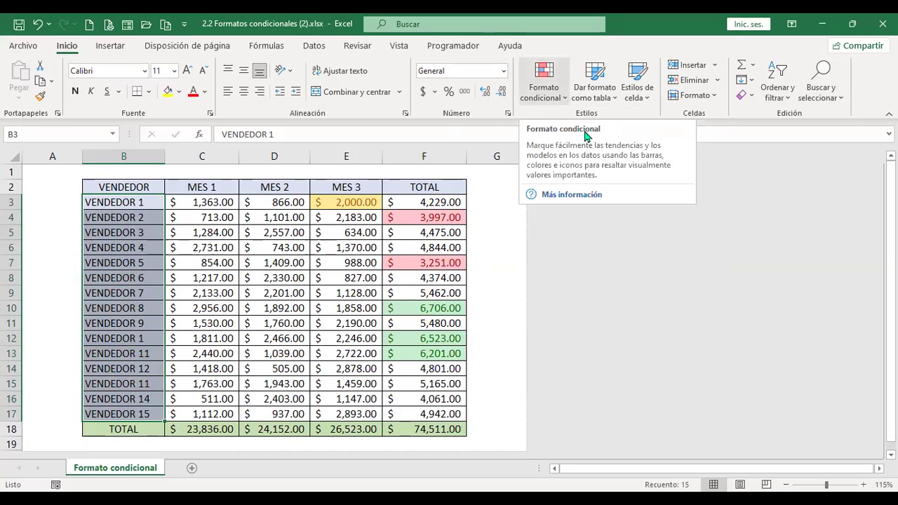
Step: Set up a "Texto que contiene" highlighting rule on B3:B17 for the text "VENDEDOR 11" and review the available formats
left_click(544, 89)
mouse_move(630, 133)
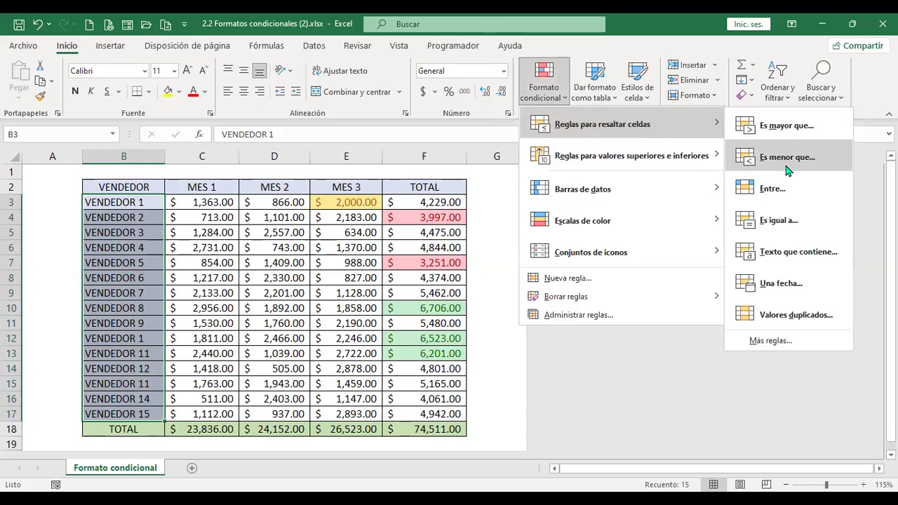
left_click(806, 261)
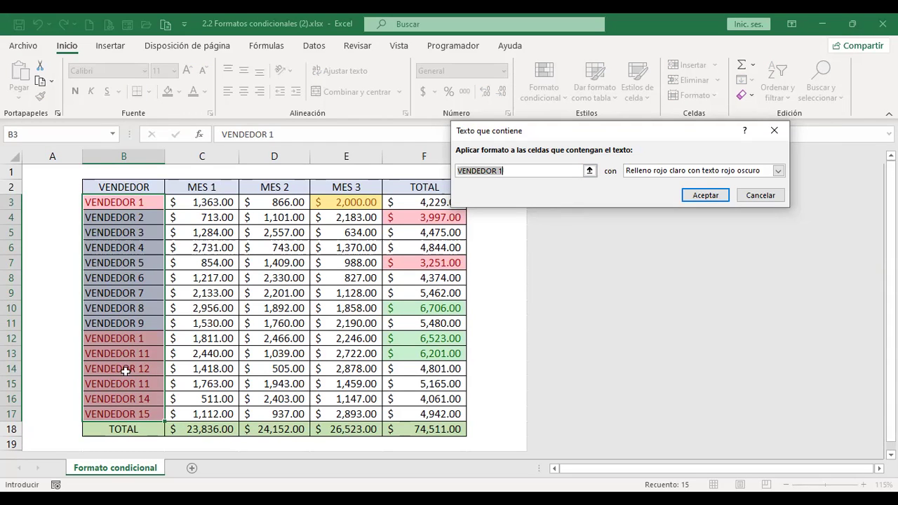
left_click(580, 169)
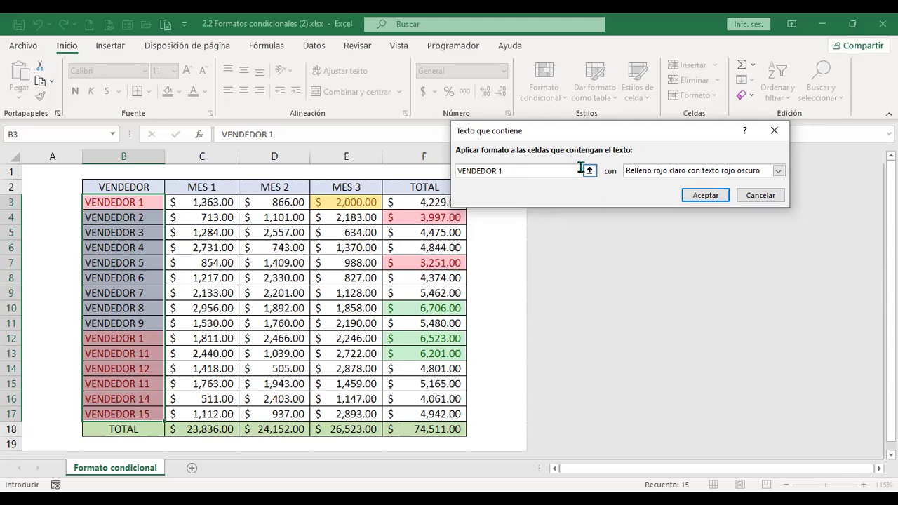
type("1")
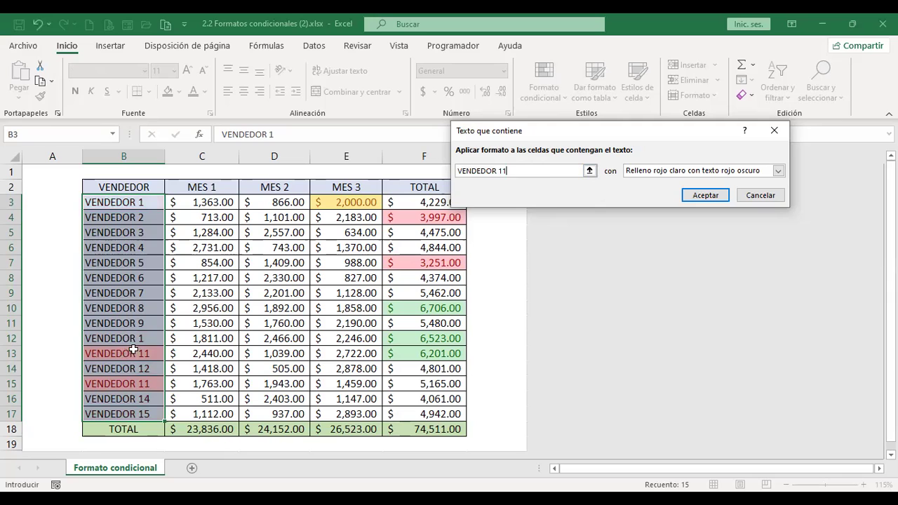
left_click(658, 174)
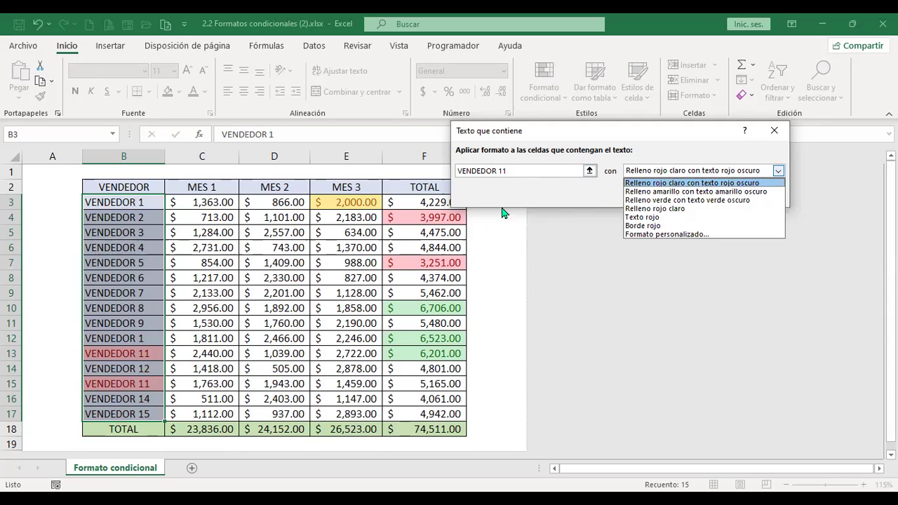
left_click(507, 169)
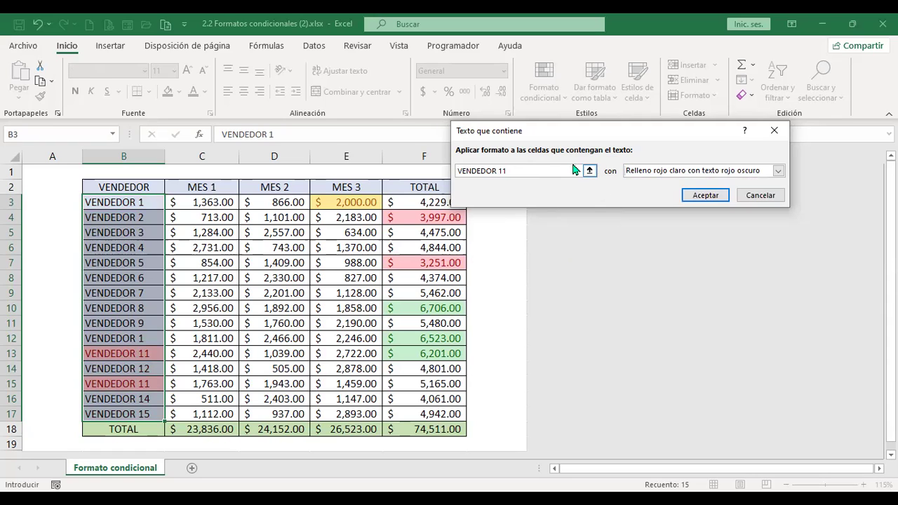
Step: Change the rule's text to "VENDEDOR 15" and apply it with "Relleno rojo claro con texto rojo oscuro"
key("BackSpace")
type("2")
key("BackSpace")
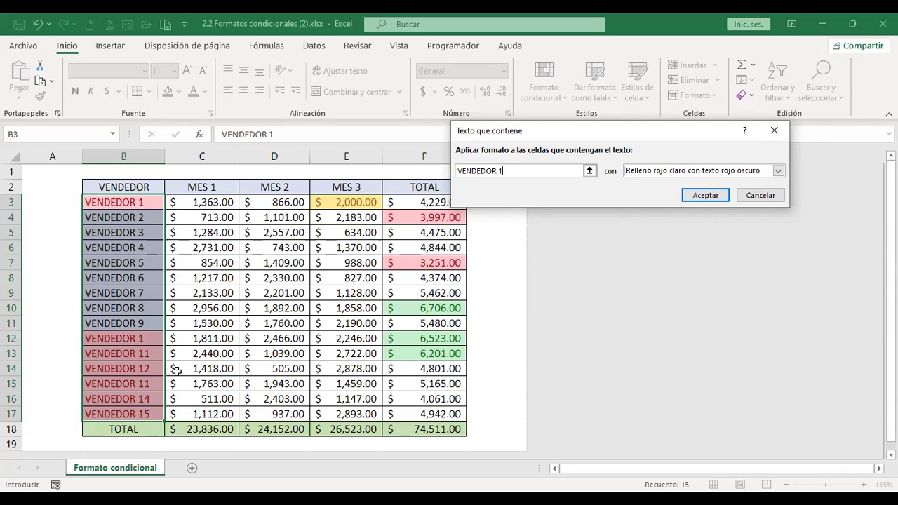
type("5")
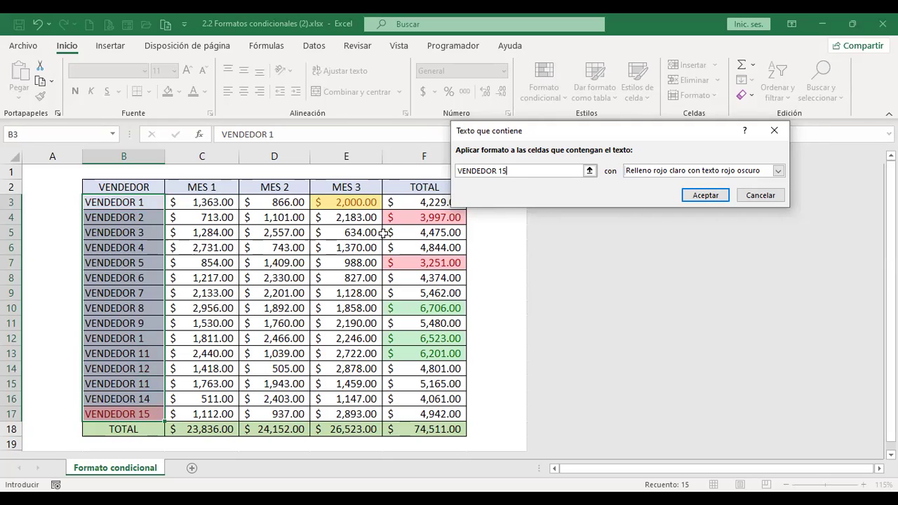
left_click(646, 171)
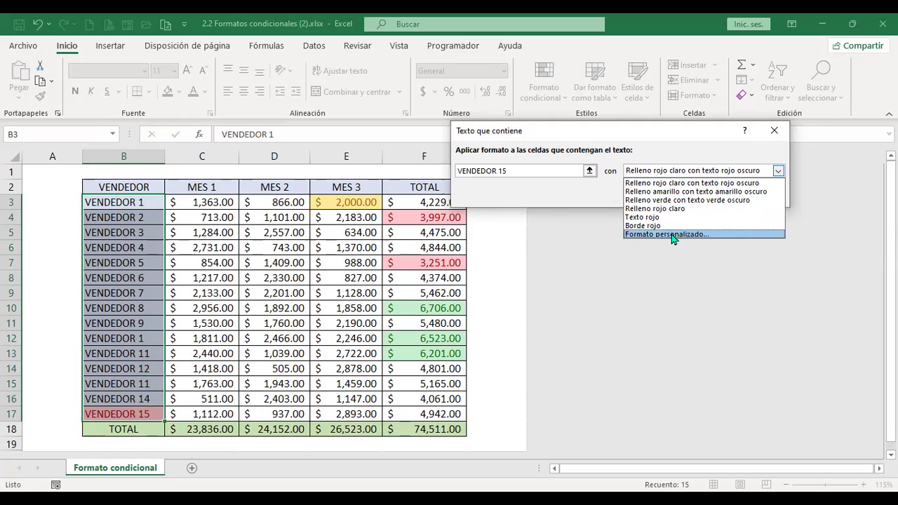
left_click(582, 192)
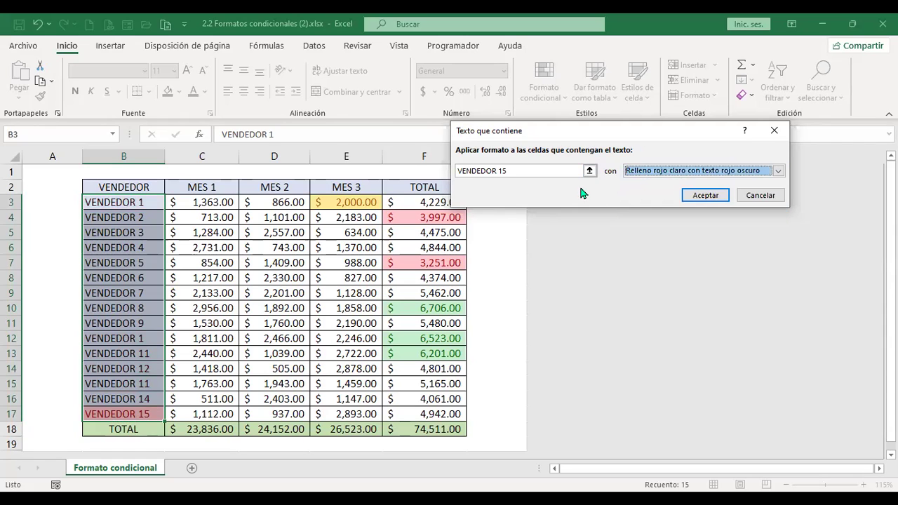
left_click(700, 201)
left_click(140, 413)
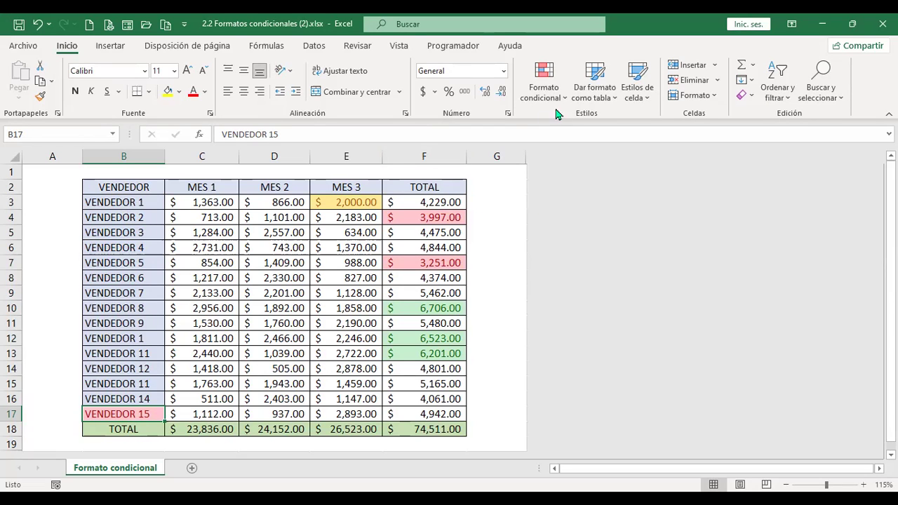
left_click(146, 202)
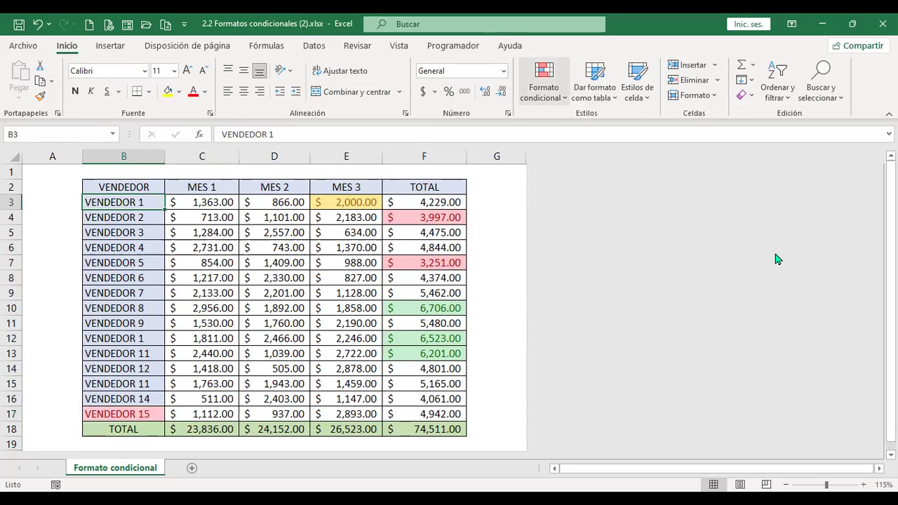
left_click(544, 81)
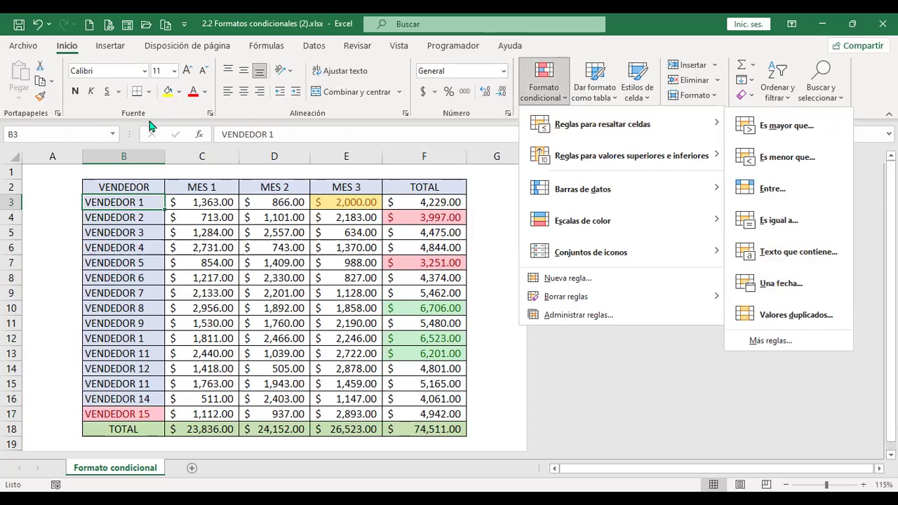
left_click(397, 145)
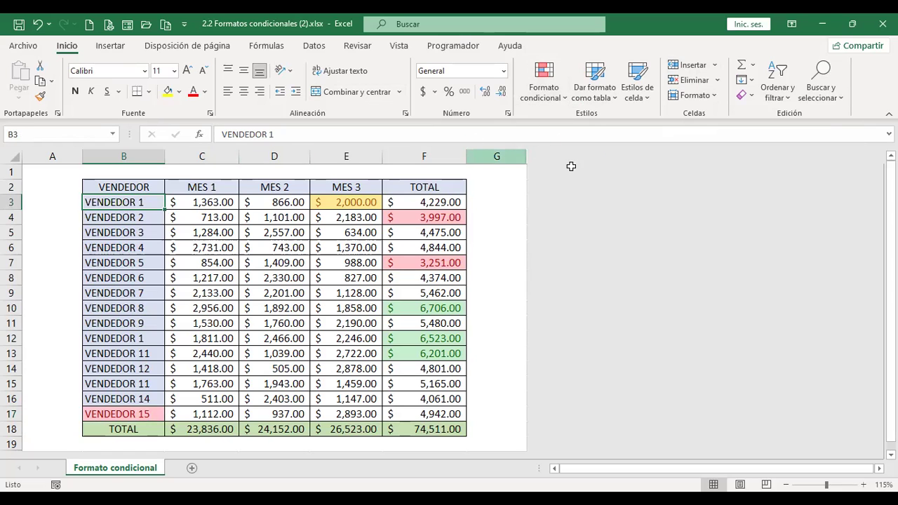
Step: Unhide the hidden columns beyond column G and the hidden rows below row 19
left_click(497, 155)
right_click(520, 154)
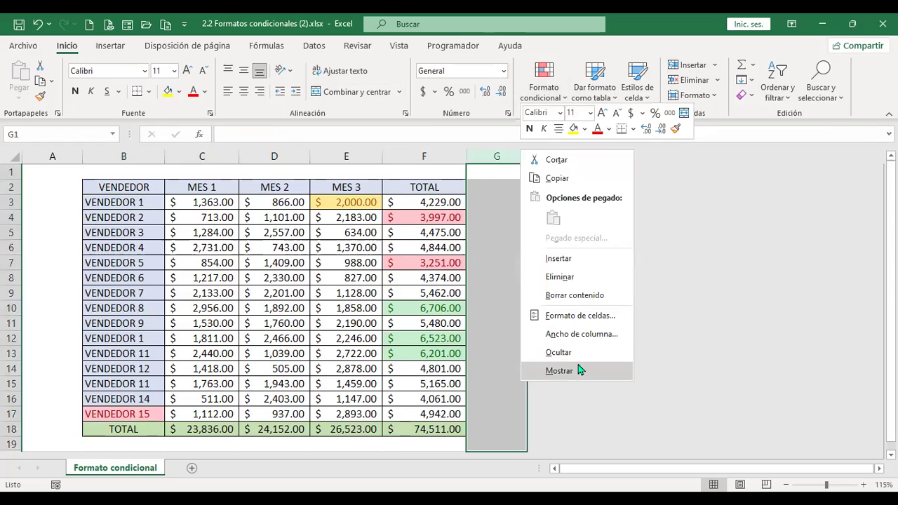
left_click(559, 370)
mouse_move(11, 245)
left_mouse_down()
mouse_move(12, 278)
mouse_move(8, 260)
left_mouse_up()
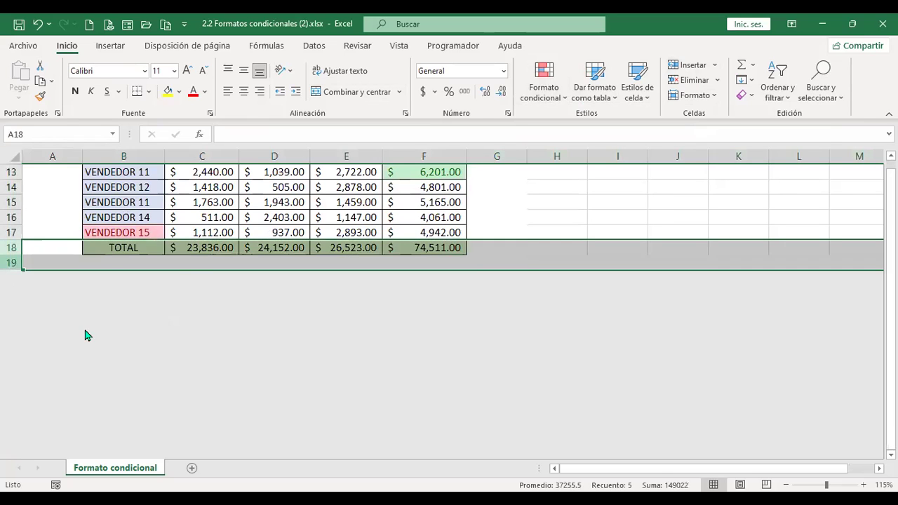
right_click(8, 266)
left_click(68, 256)
left_click(159, 398)
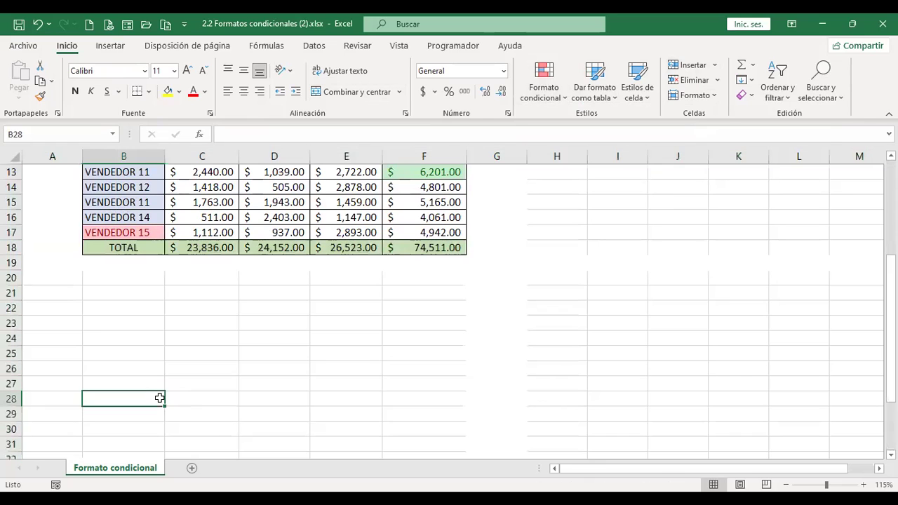
scroll(160, 397, "up", 4)
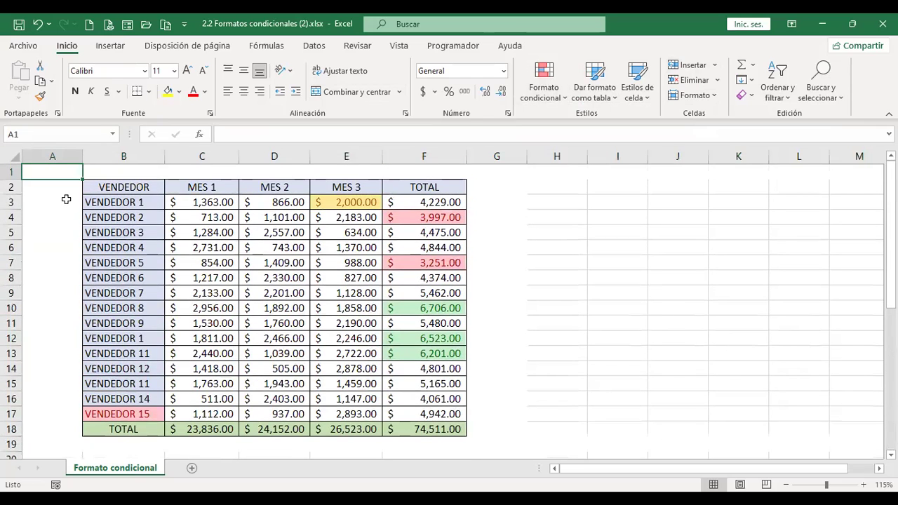
Step: Review the date period options of the "Una fecha" highlighting rule for cell A3 without applying the rule
left_click(66, 199)
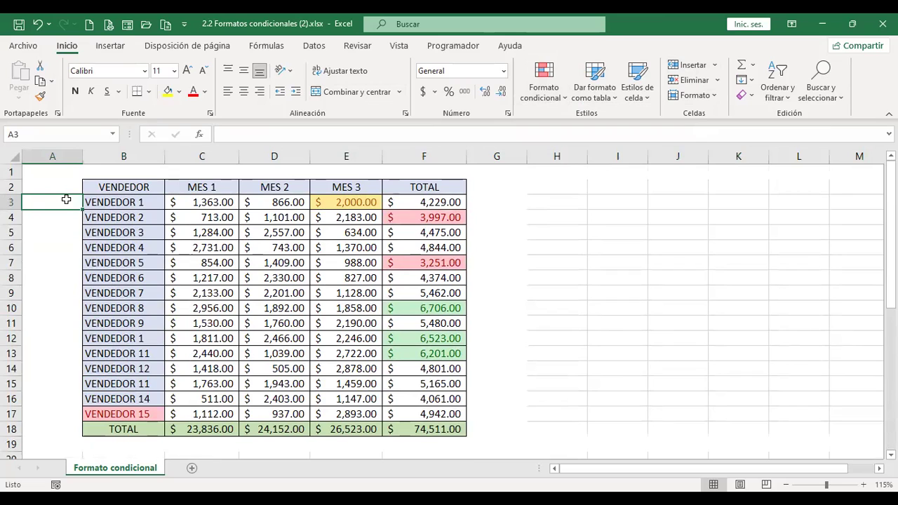
left_click(567, 96)
mouse_move(588, 124)
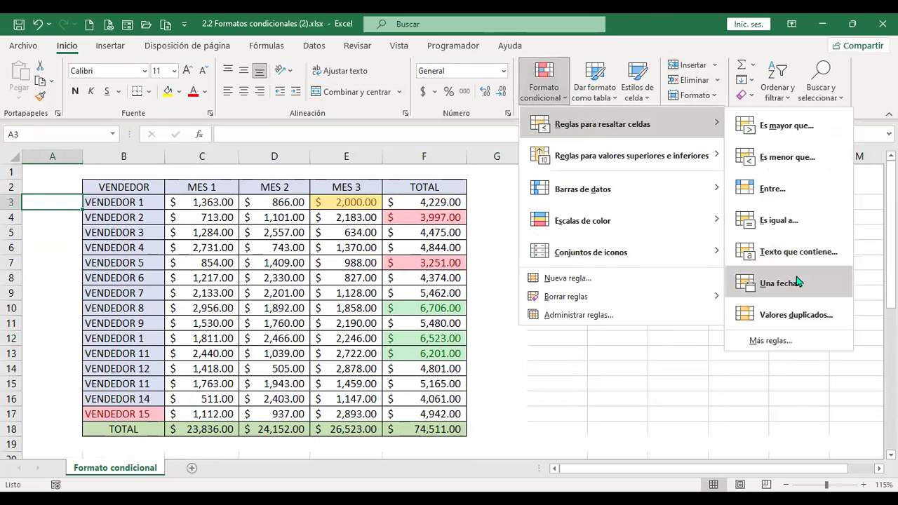
left_click(797, 284)
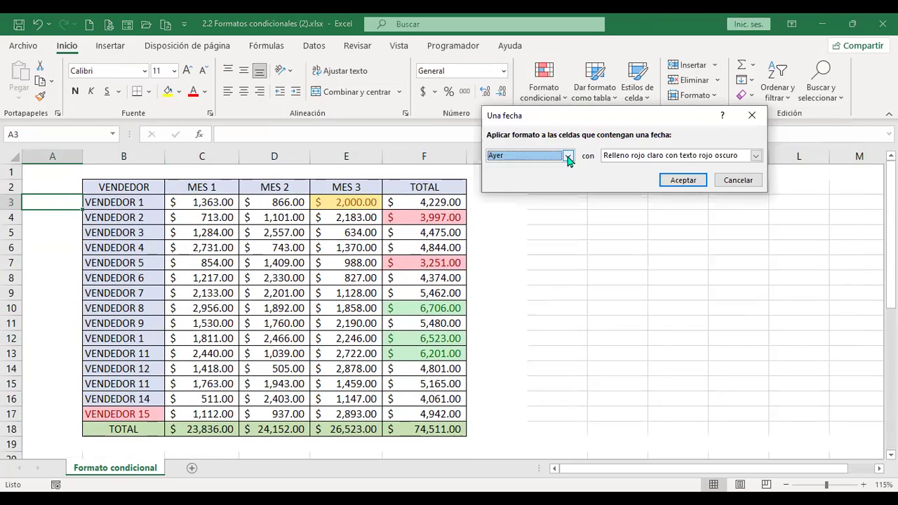
left_click(568, 155)
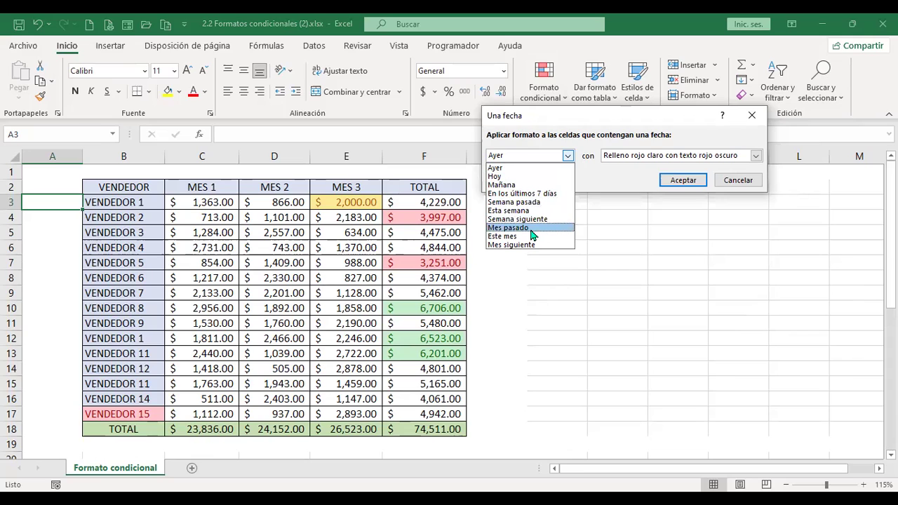
left_click(616, 185)
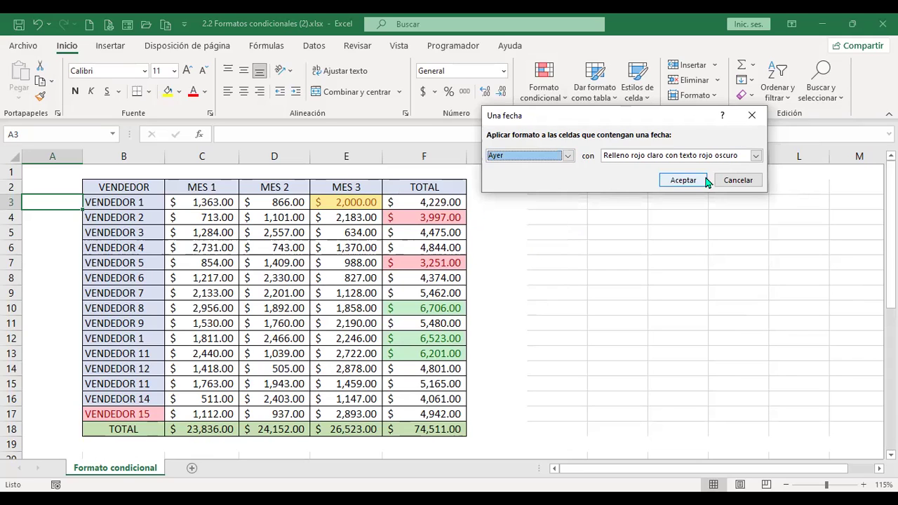
left_click(737, 180)
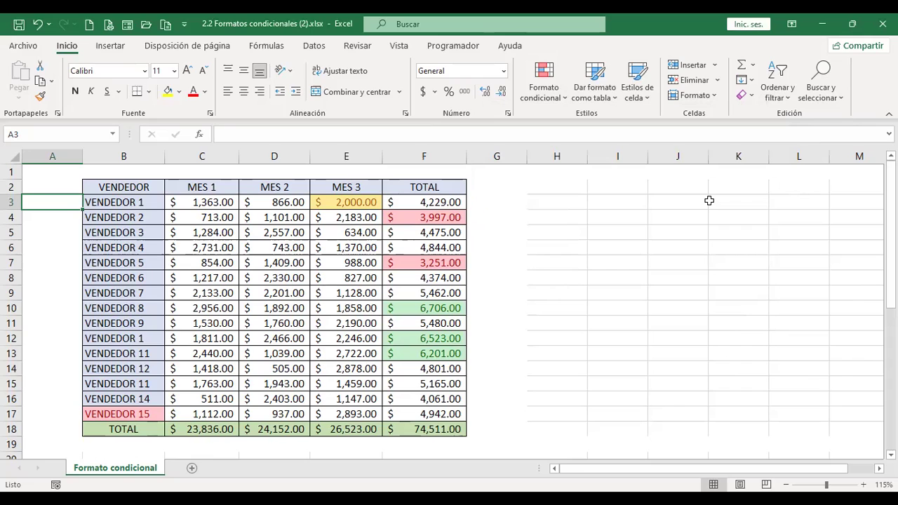
Step: Enter the dates 1/6/2022 in A3 and 1/7/2022 in A4
type("01/6/")
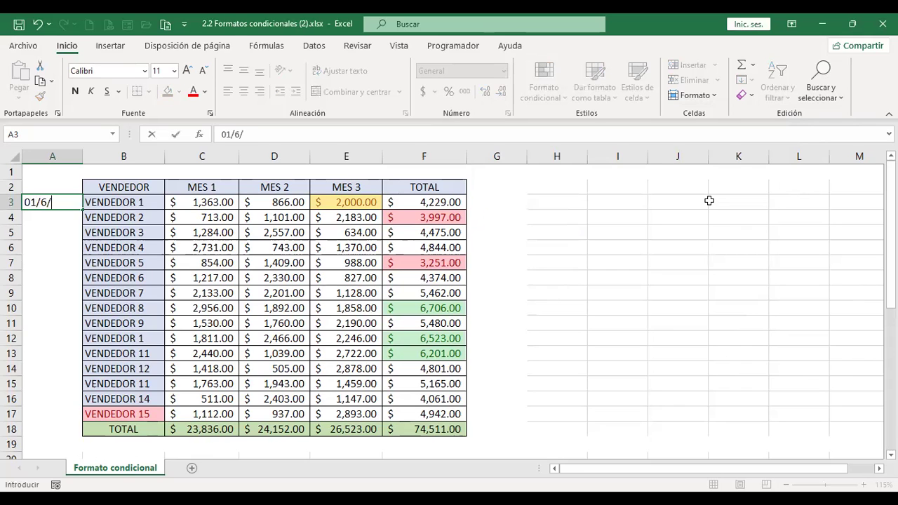
type("22")
key("Return")
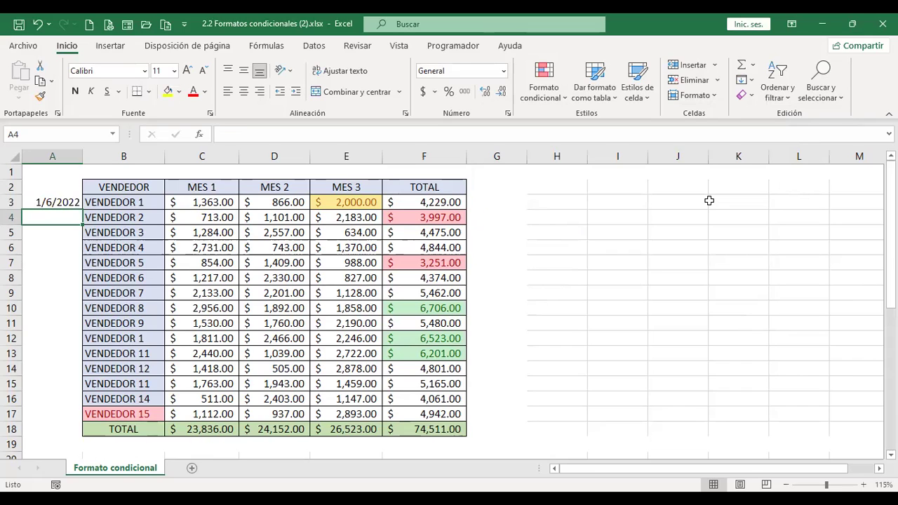
type("1/7/2022")
key("Return")
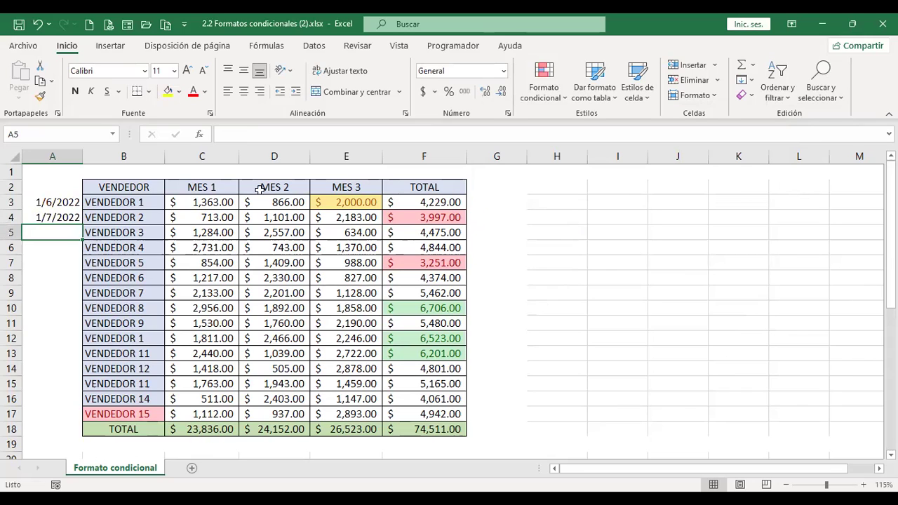
Step: Fill the daily date series from A4 down to A23 and enter 21/8/22 in A24
left_click(59, 218)
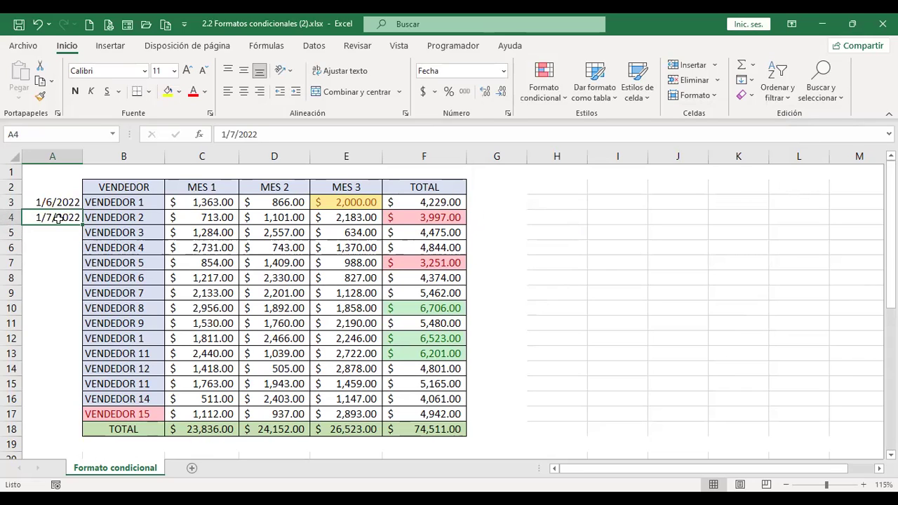
left_click_drag(82, 225, 75, 439)
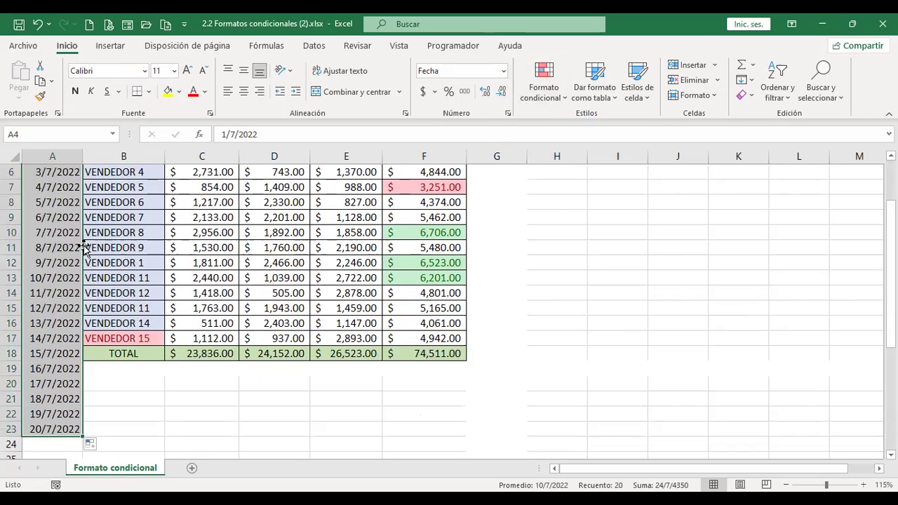
left_click(61, 442)
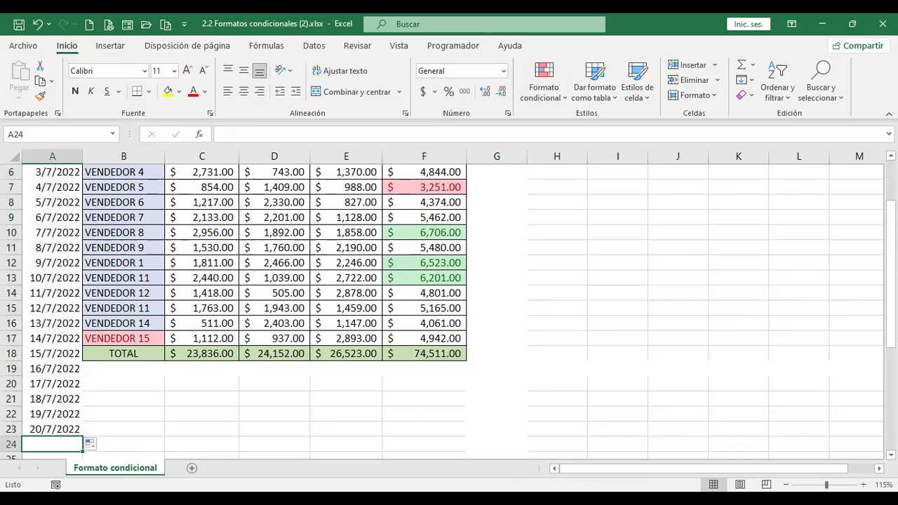
type("21/8/22")
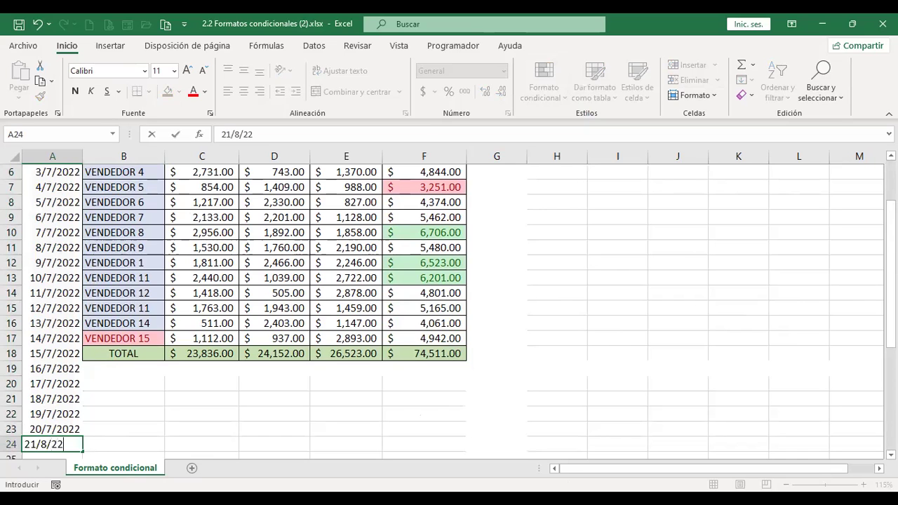
key("Return")
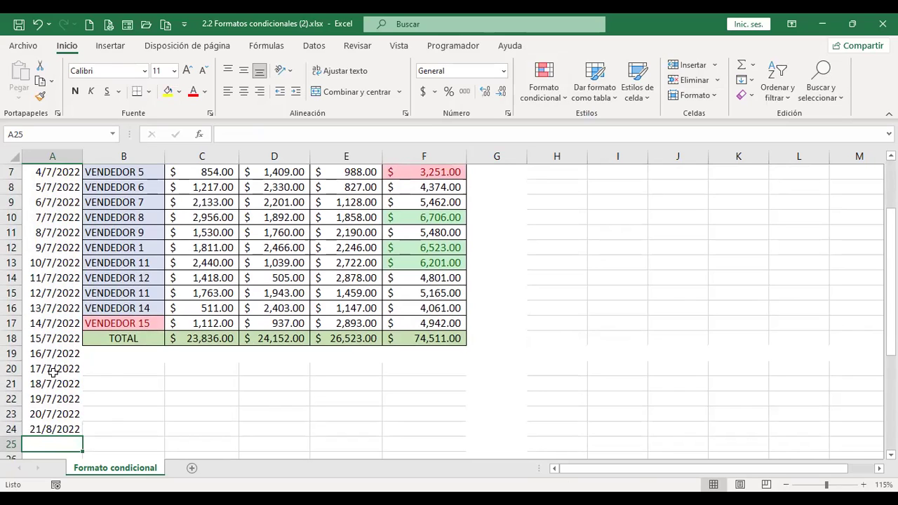
Step: Select the complete date list in cells A3 through A24
scroll(59, 358, "up", 2)
left_click(58, 207)
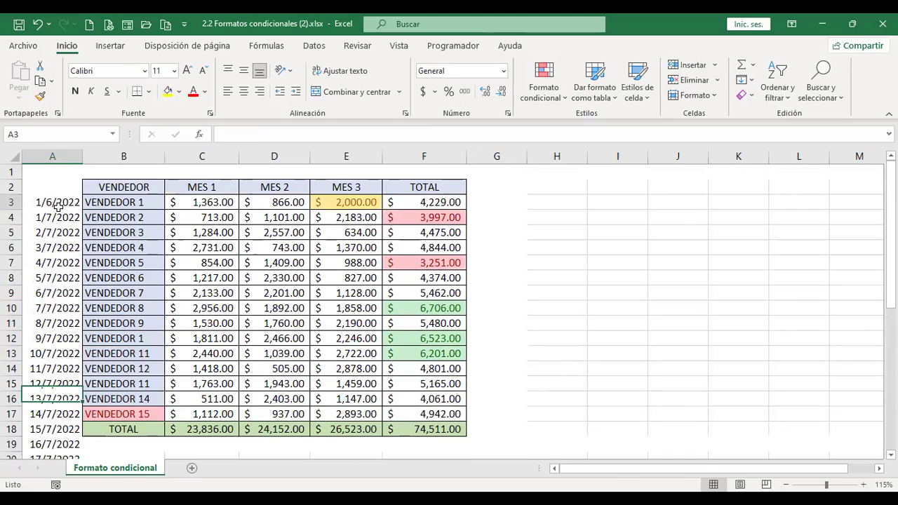
left_click_drag(58, 206, 55, 384)
scroll(53, 372, "down", 4)
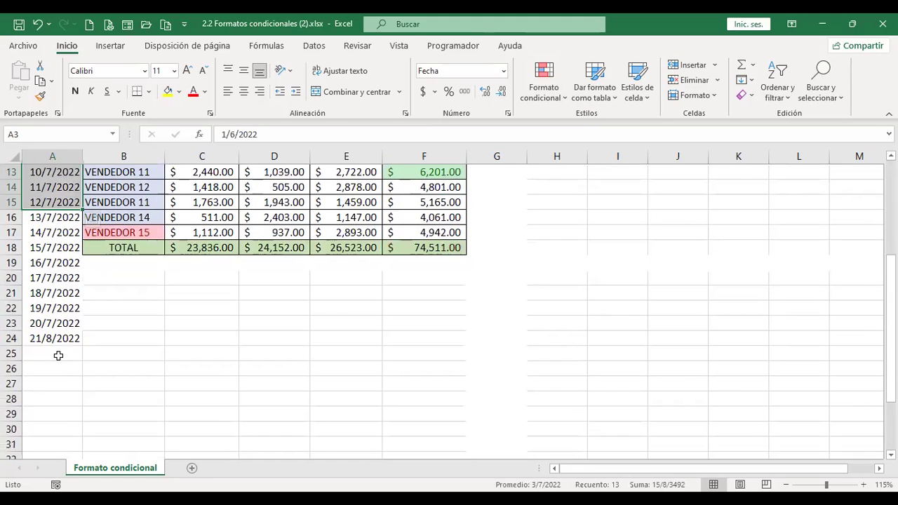
left_click(65, 339, "shift")
scroll(273, 357, "up", 1)
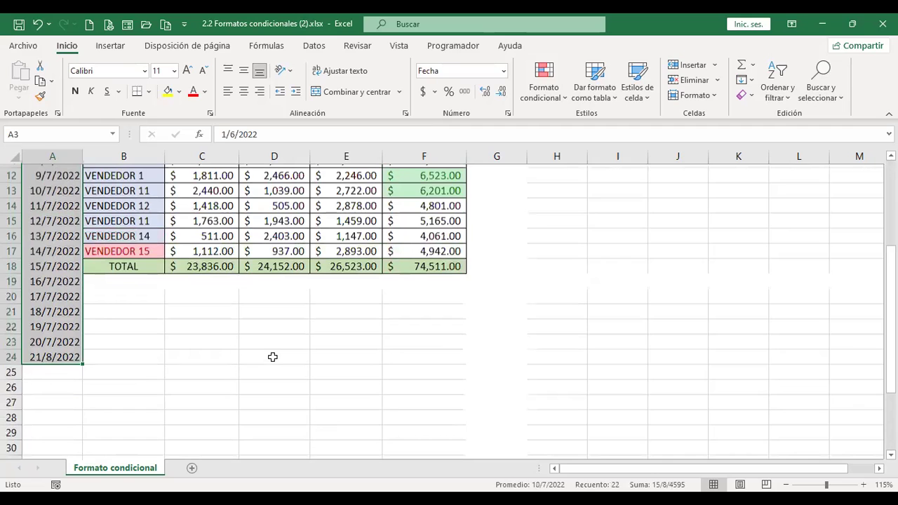
scroll(87, 231, "up", 4)
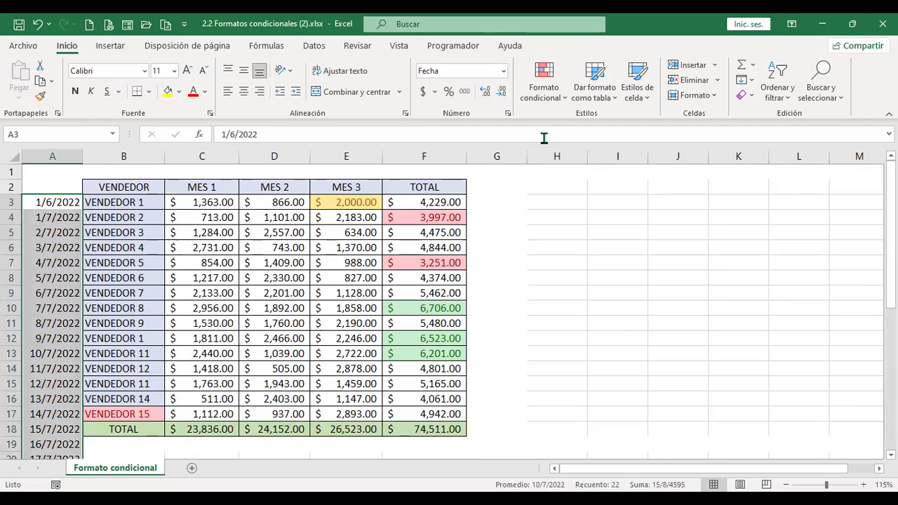
Step: Preview the "Una fecha" highlighting rule on the selected dates with the periods Ayer, Hoy and Mañana
left_click(566, 98)
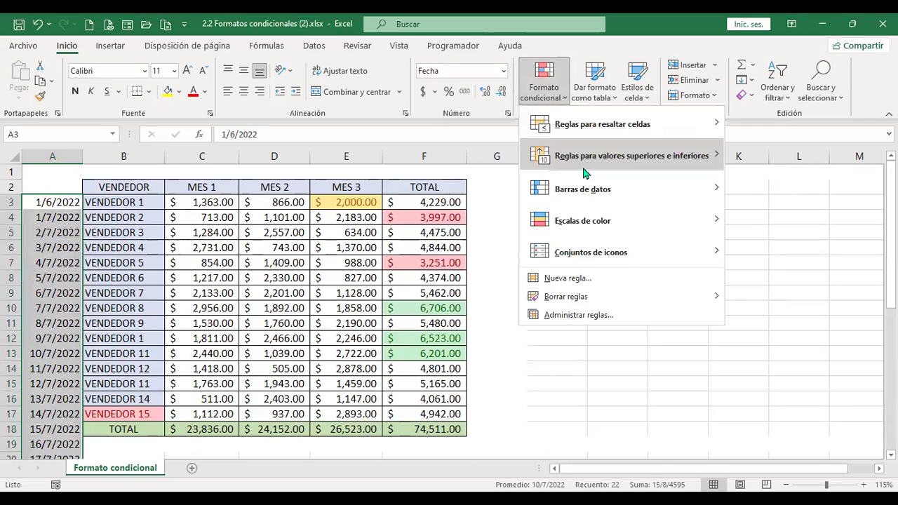
mouse_move(585, 163)
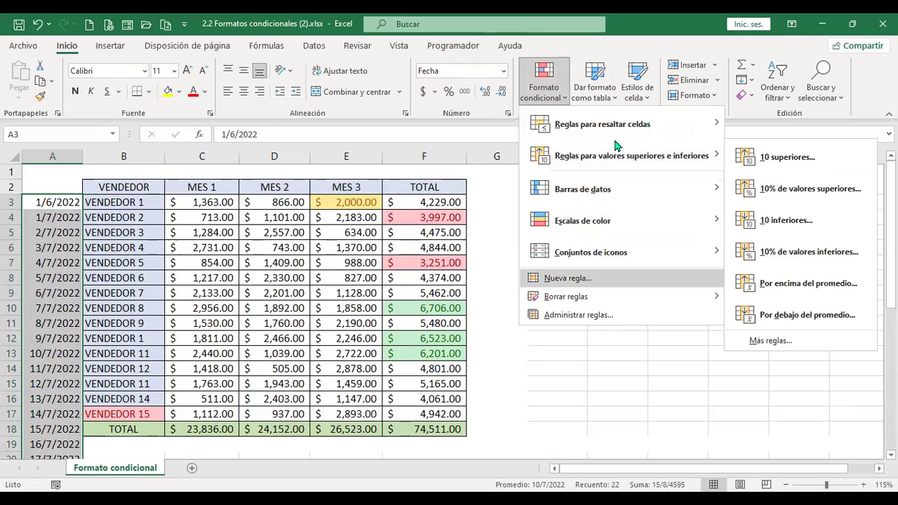
mouse_move(617, 124)
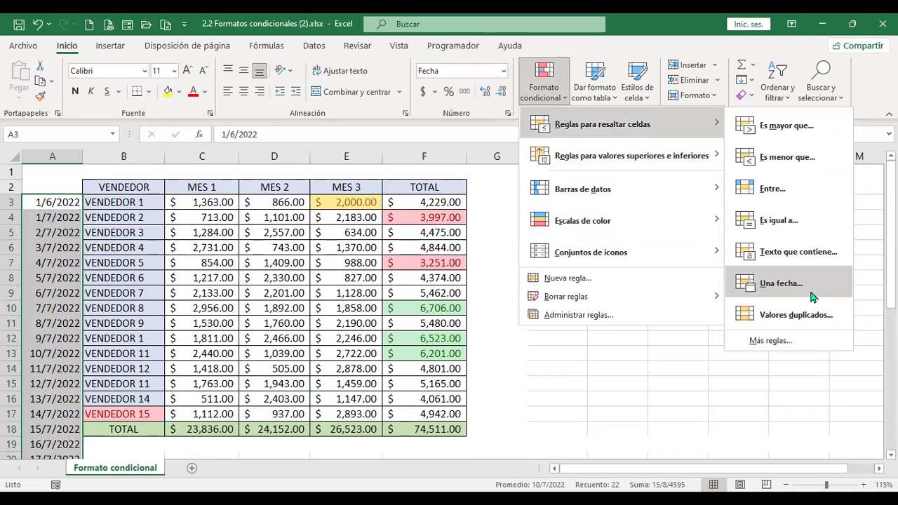
left_click(753, 281)
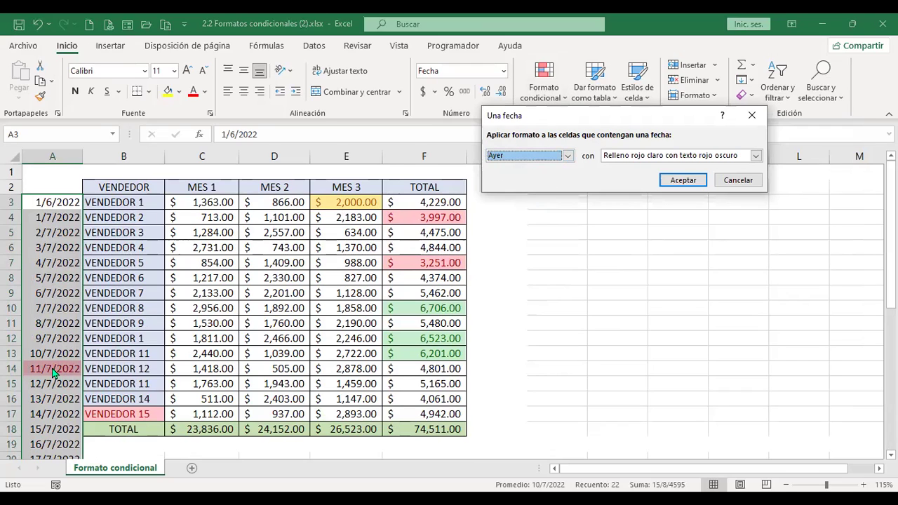
left_click(568, 156)
left_click(516, 178)
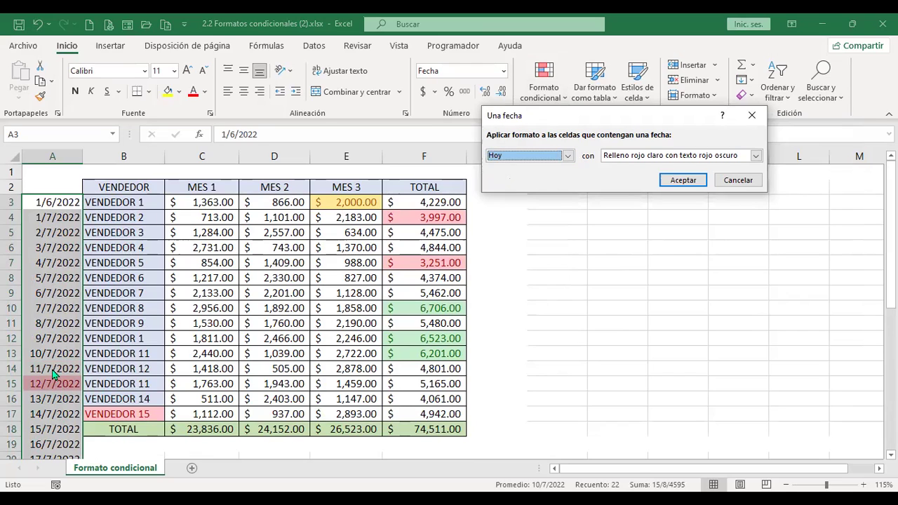
left_click(568, 156)
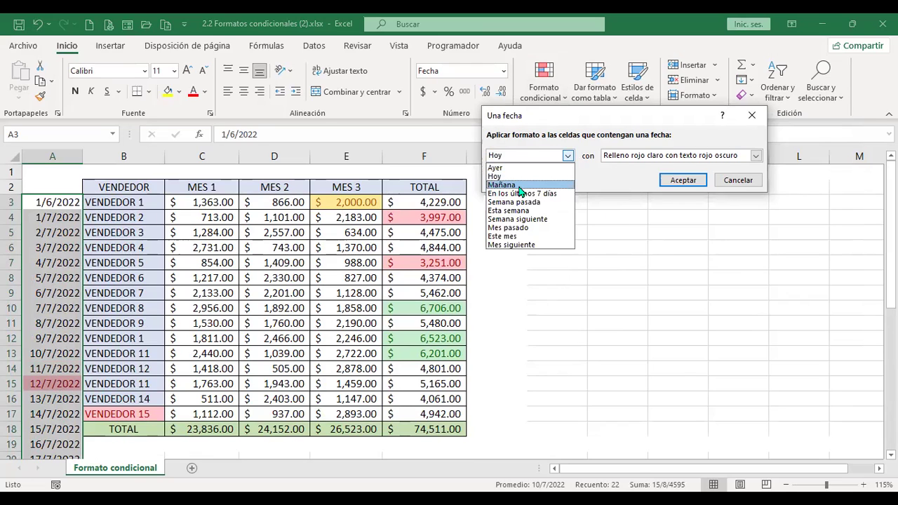
left_click(519, 185)
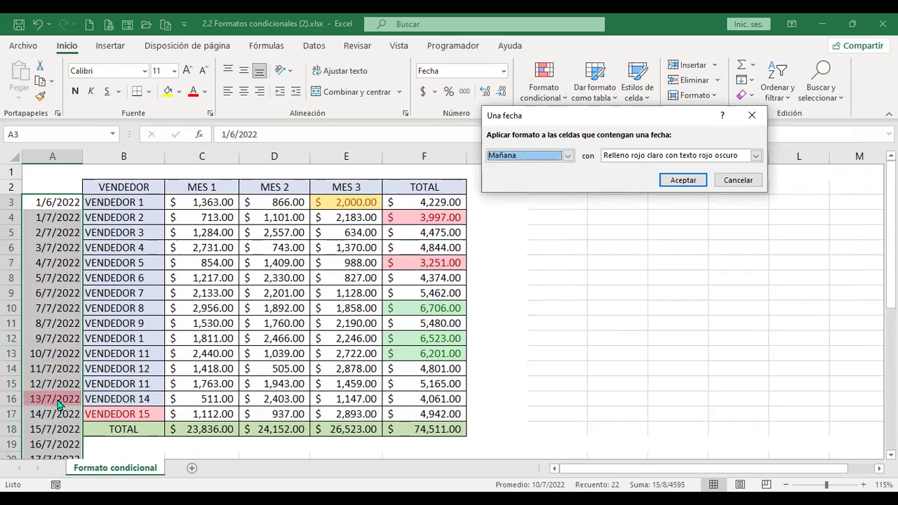
Step: Preview the rule with En los últimos 7 días, Semana pasada, Esta semana and Semana siguiente, and cancel it without applying
left_click(569, 156)
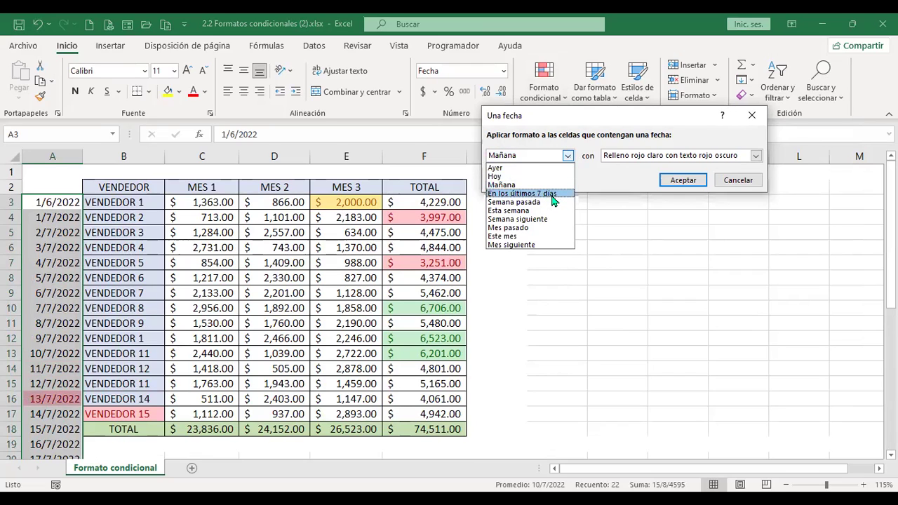
left_click(554, 194)
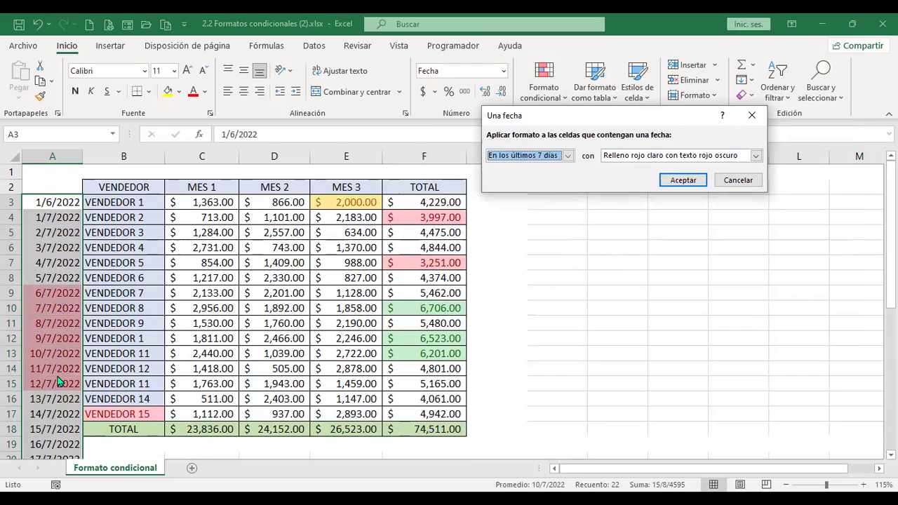
left_click(568, 156)
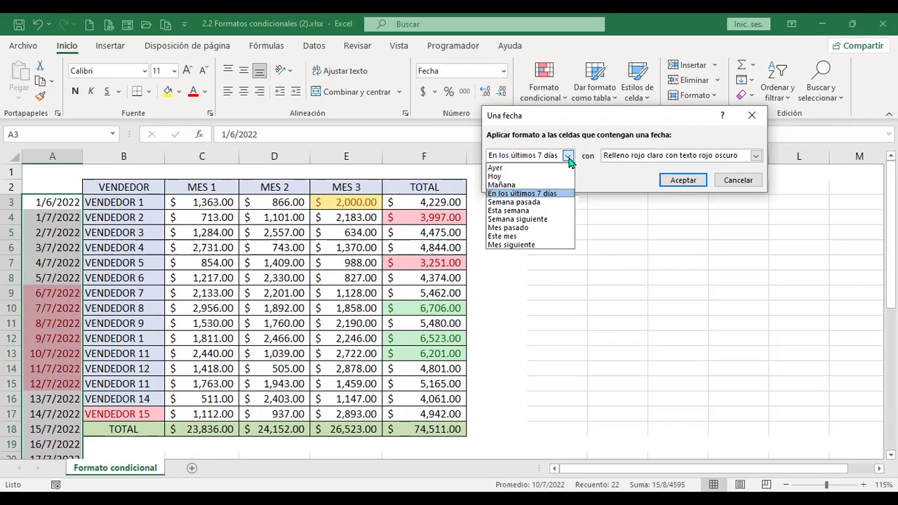
left_click(532, 203)
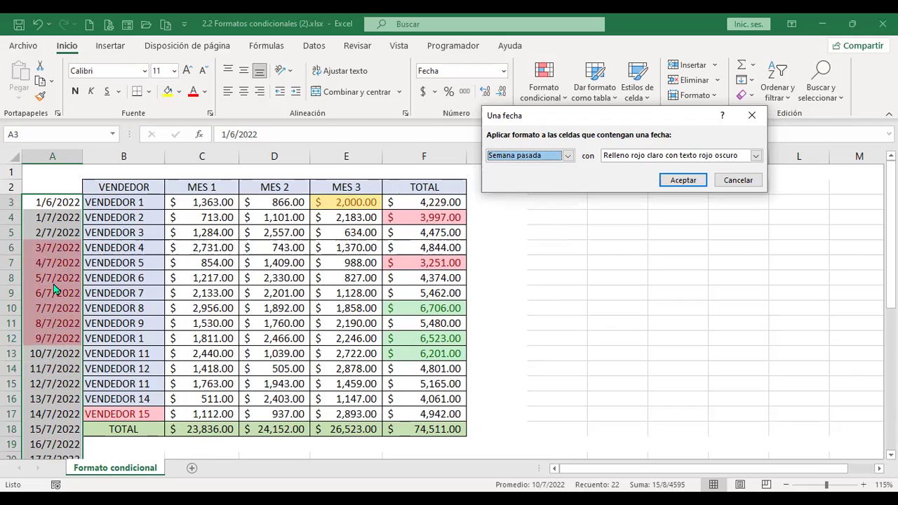
left_click(567, 156)
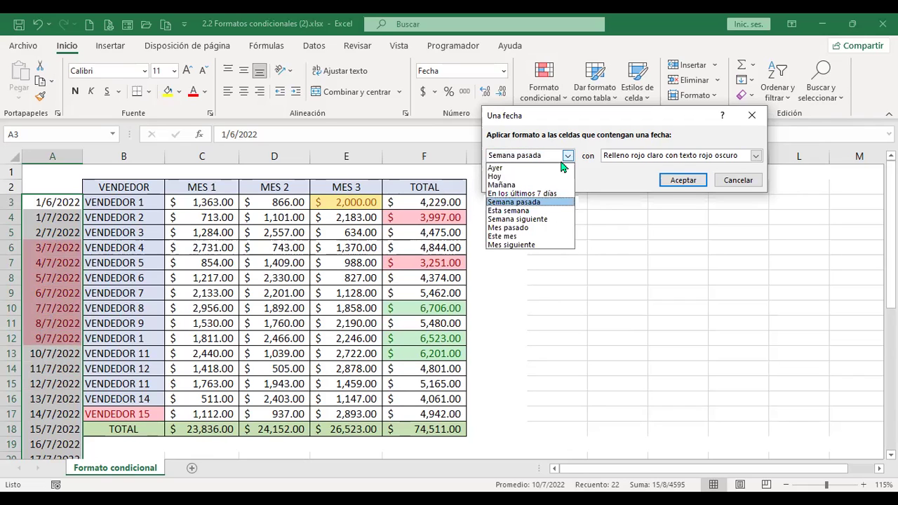
left_click(521, 211)
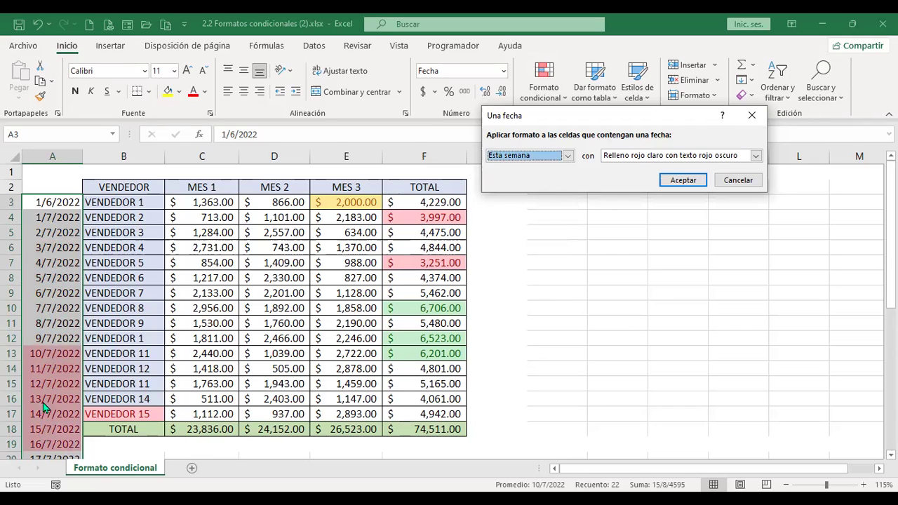
left_click(567, 156)
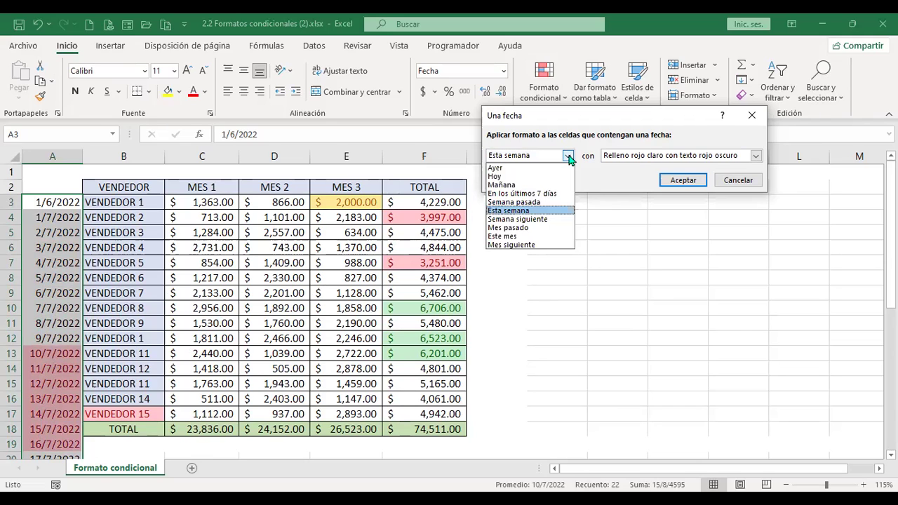
left_click(538, 220)
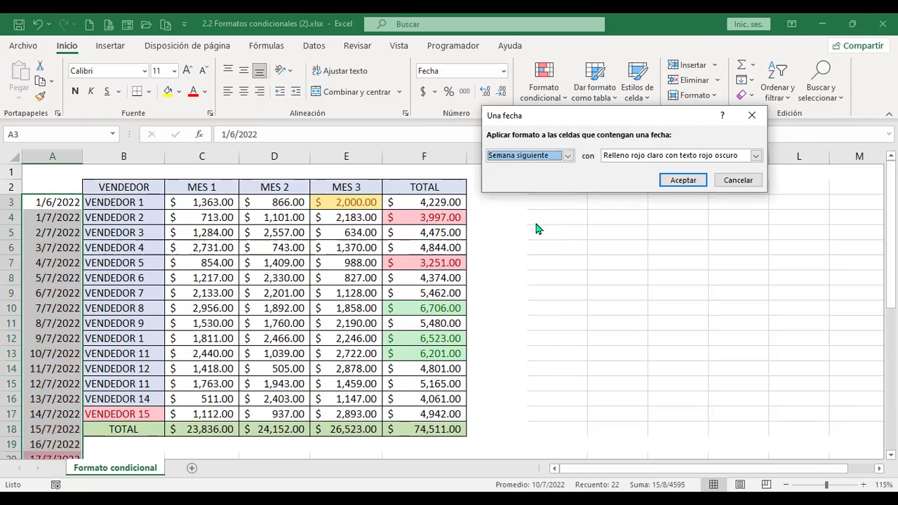
left_click(738, 181)
Step: Reopen the "Una fecha" rule for A3:A24 and preview Semana siguiente with the whole date list in view
scroll(537, 297, "down", 2)
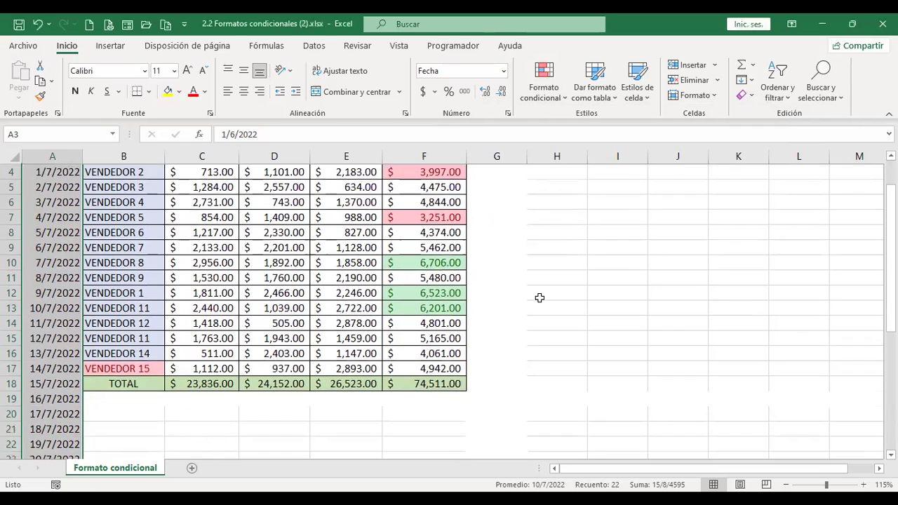
left_click_drag(890, 239, 889, 239)
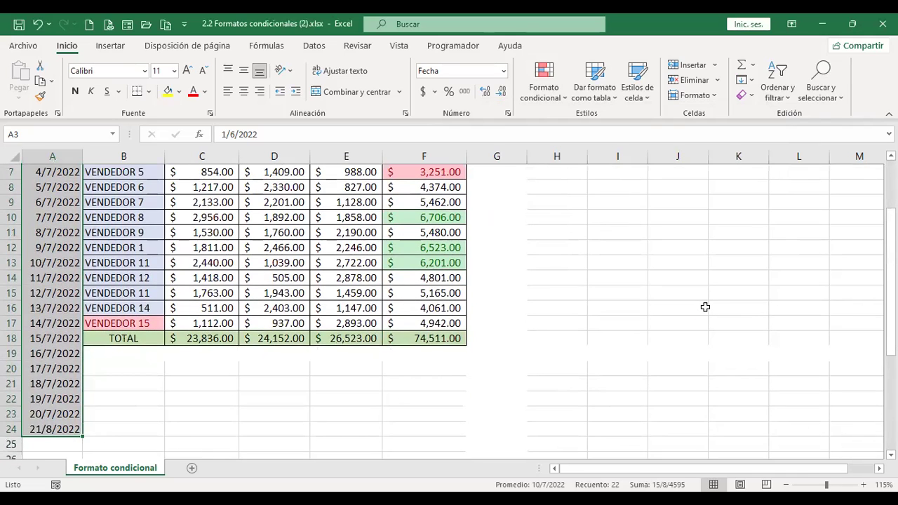
scroll(705, 307, "down", 1)
scroll(705, 307, "up", 1)
scroll(705, 307, "down", 1)
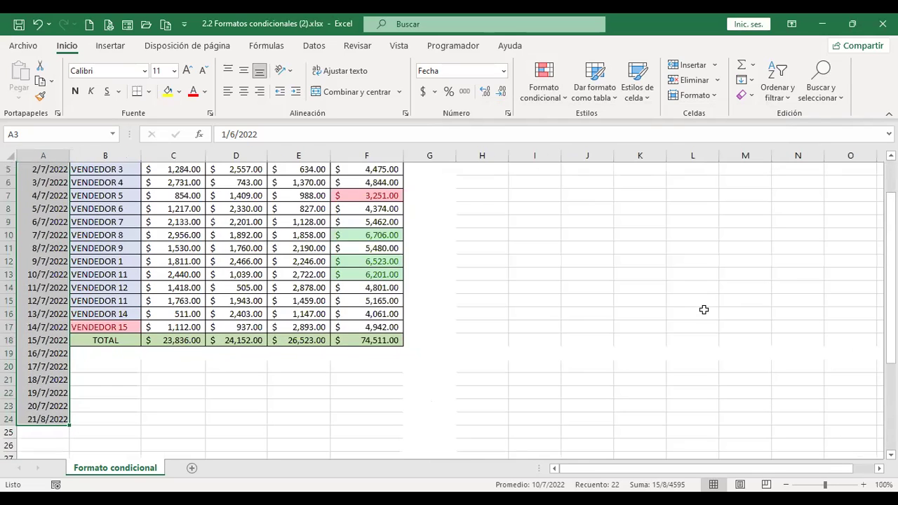
left_click_drag(889, 288, 890, 277)
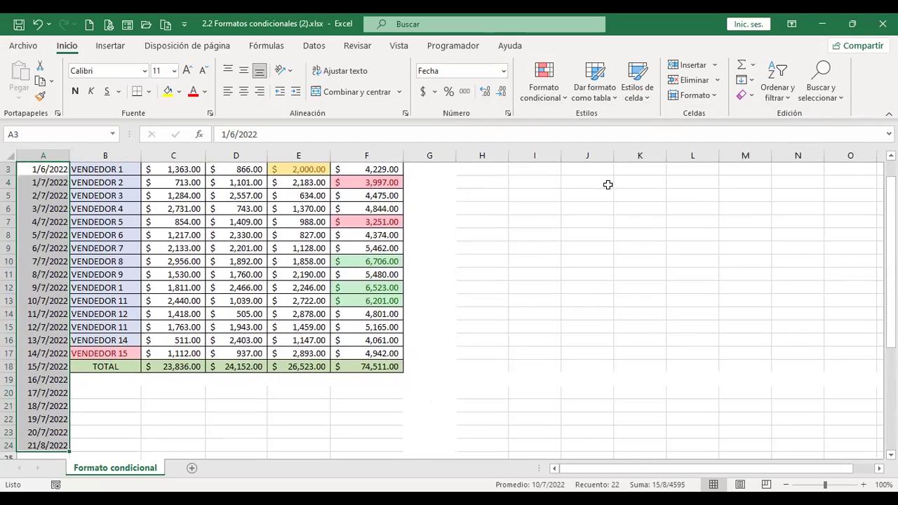
left_click(559, 102)
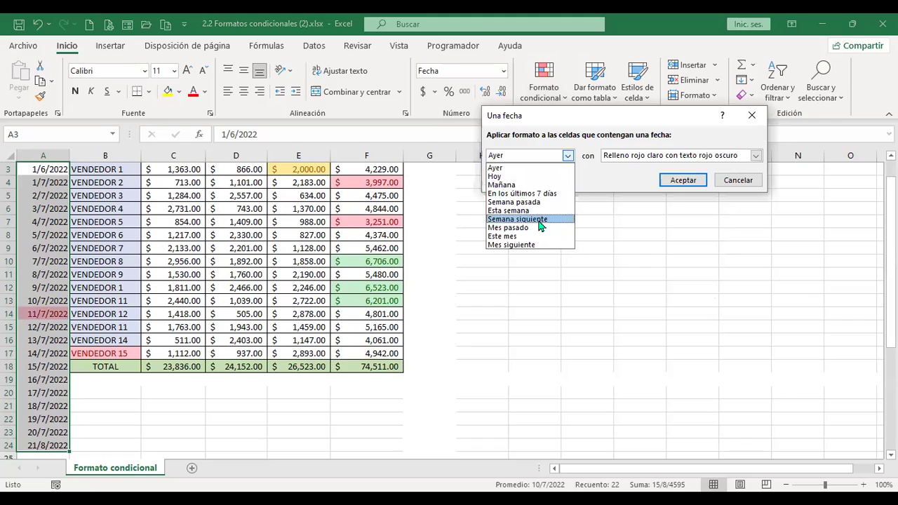
left_click(537, 222)
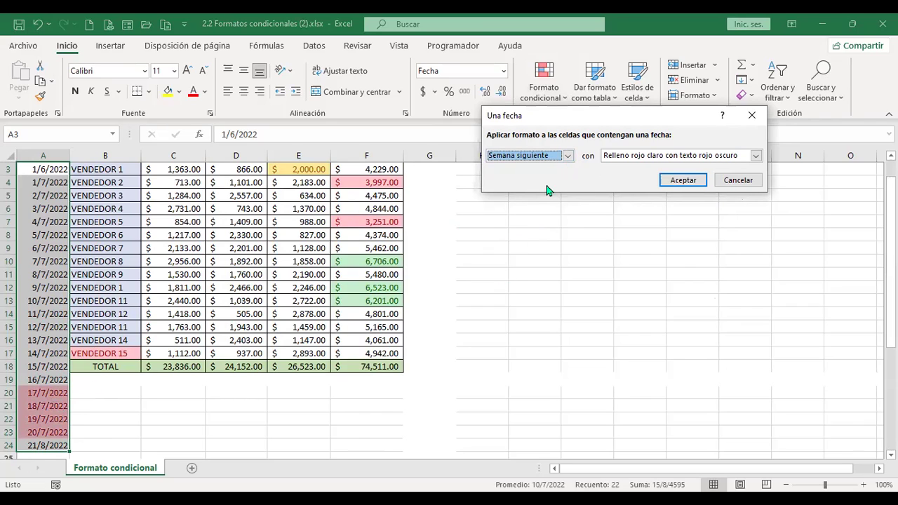
Step: Preview the date rule with Mes pasado, Este mes and Mes siguiente, and close it without applying
left_click(568, 156)
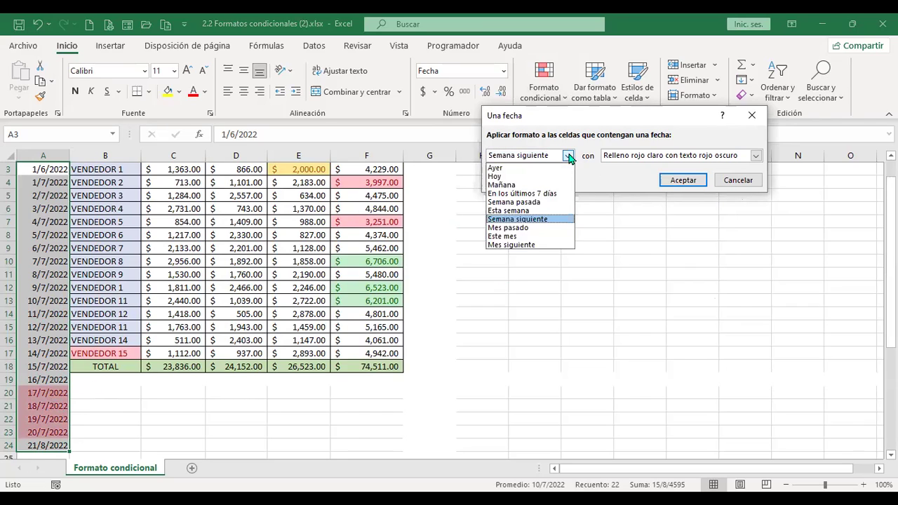
left_click(531, 228)
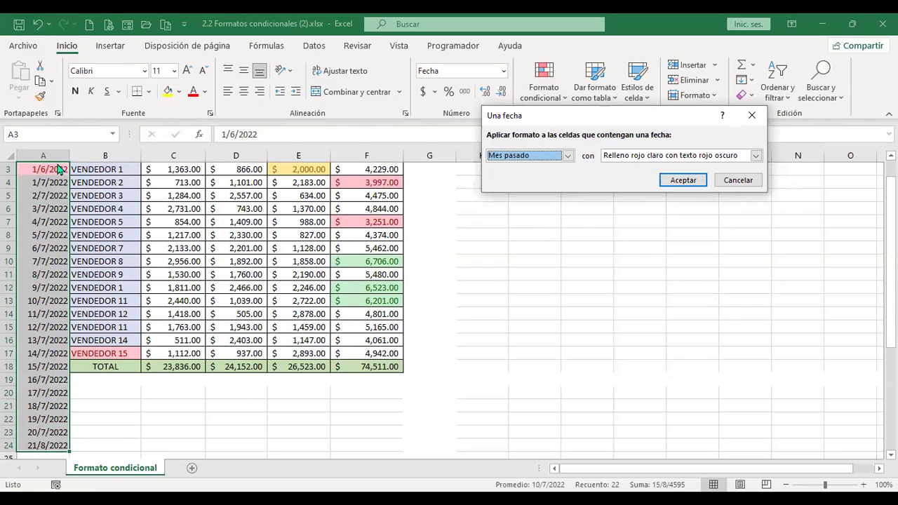
left_click(567, 156)
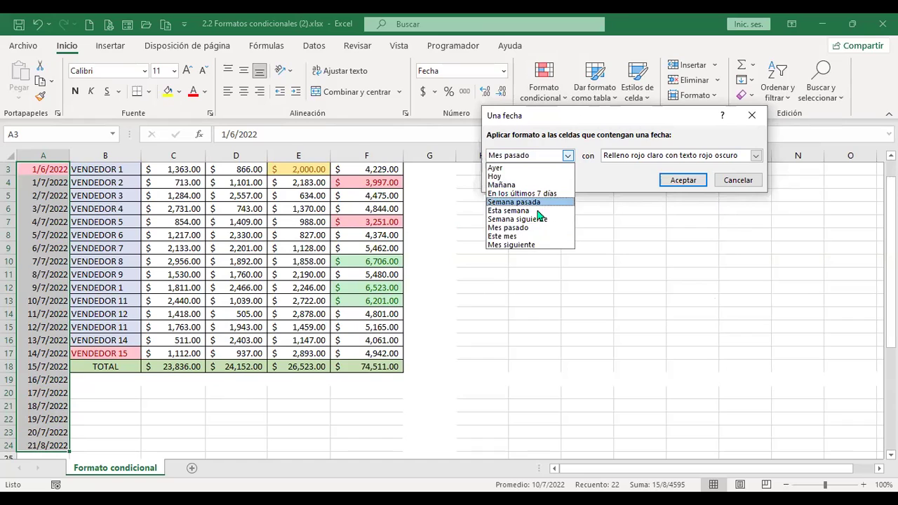
left_click(528, 236)
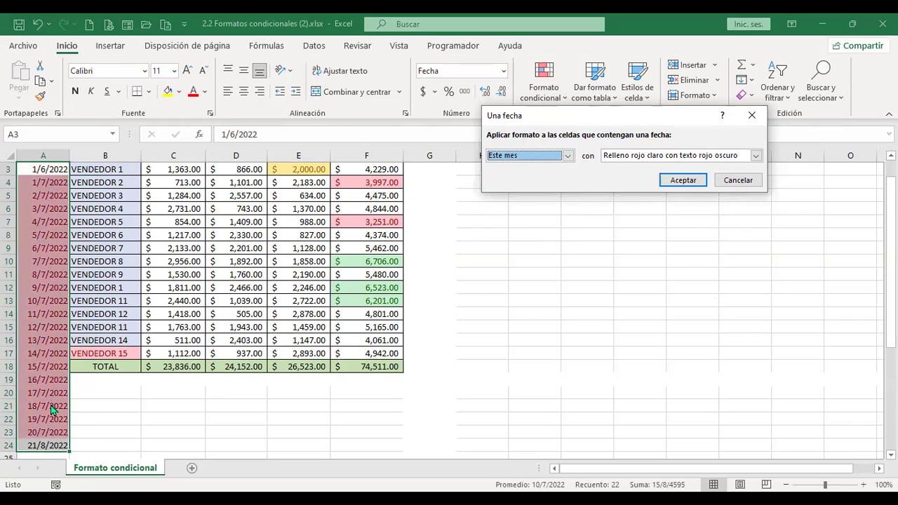
left_click(568, 157)
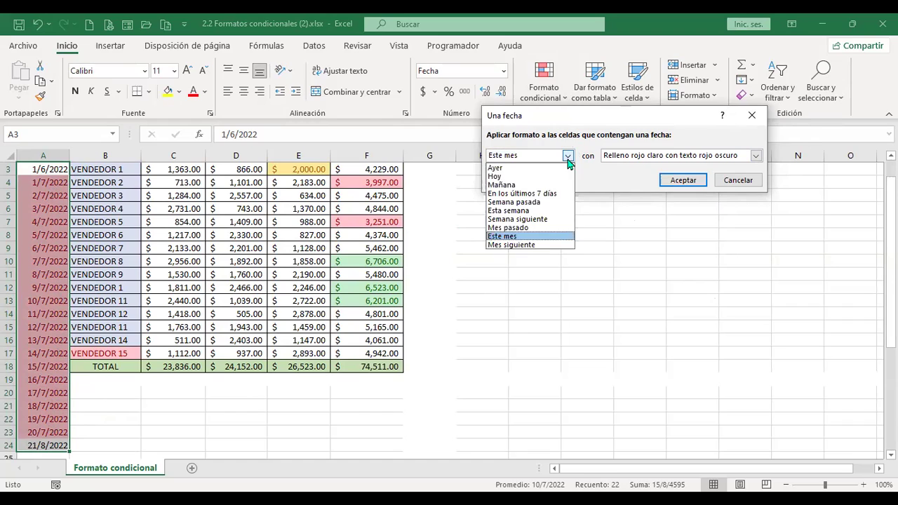
left_click(545, 244)
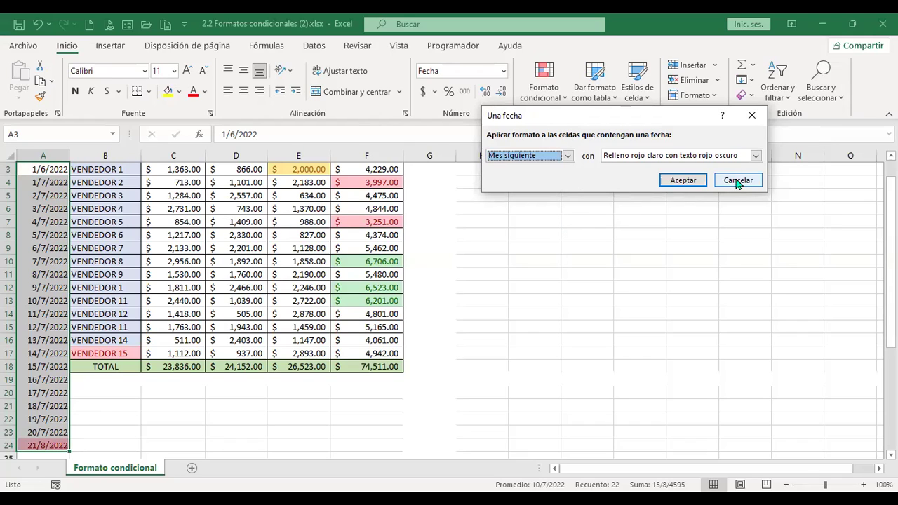
left_click(568, 158)
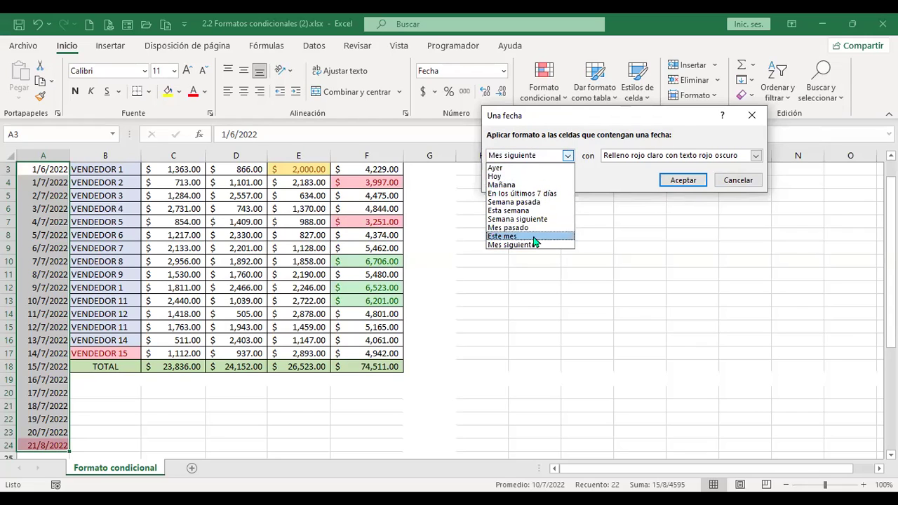
left_click(617, 176)
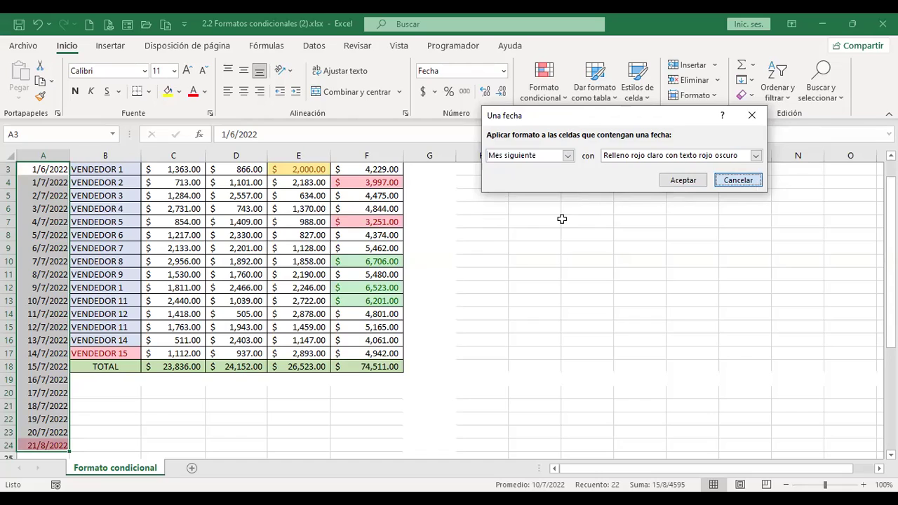
key("Escape")
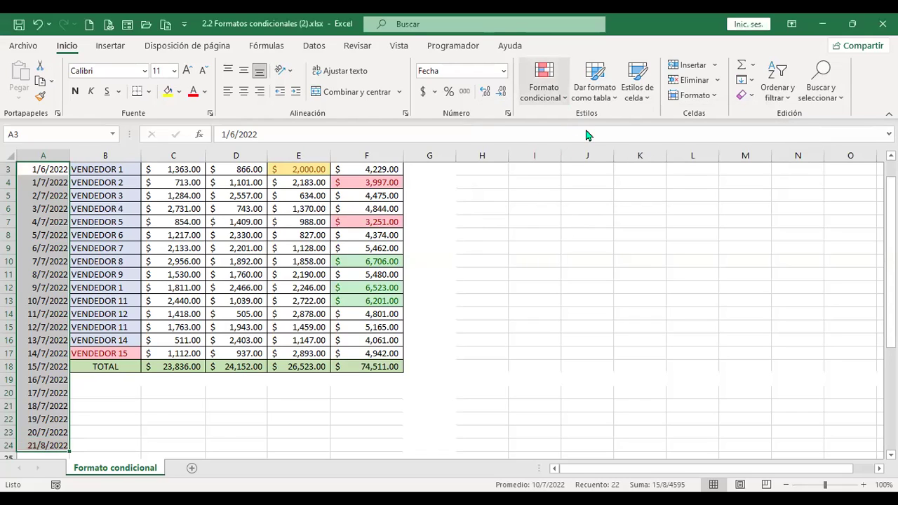
mouse_move(586, 131)
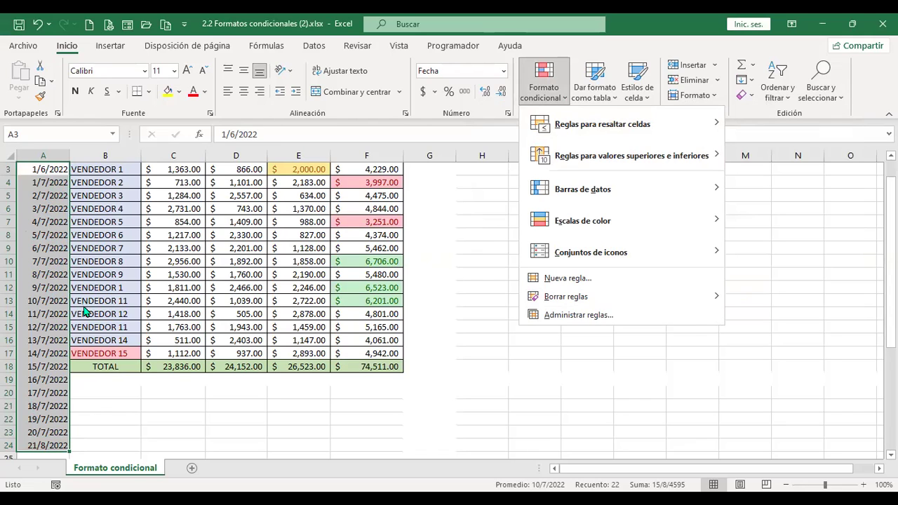
Step: Preview the "Valores duplicados" highlighting rule on the vendor names in B3:B17 with the Texto rojo format
left_click_drag(123, 166, 121, 354)
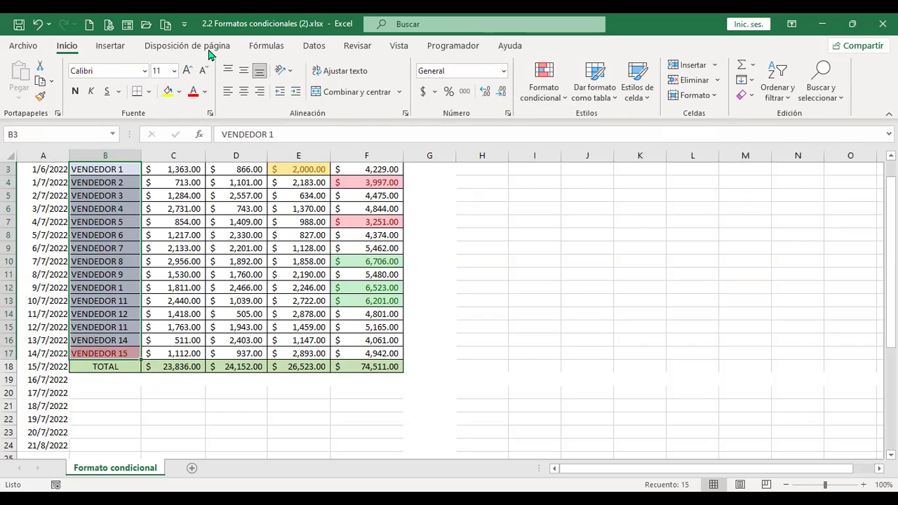
left_click(561, 94)
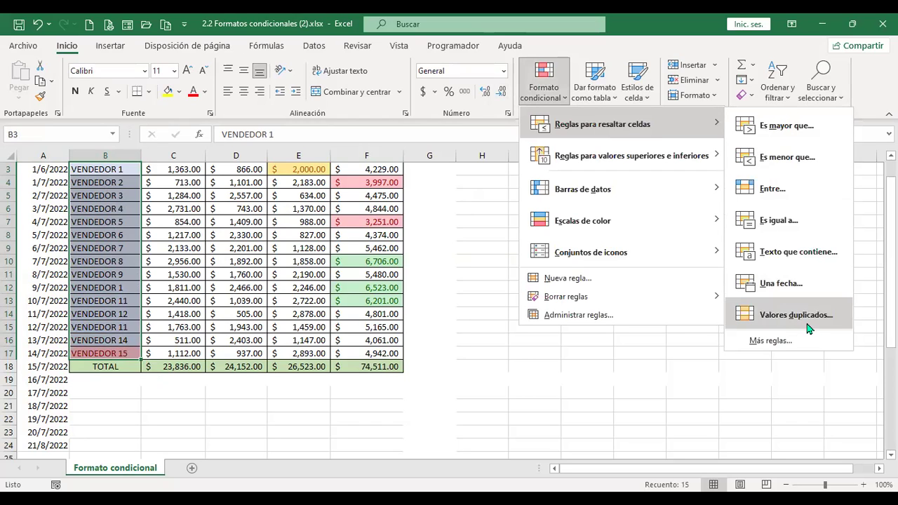
left_click(793, 320)
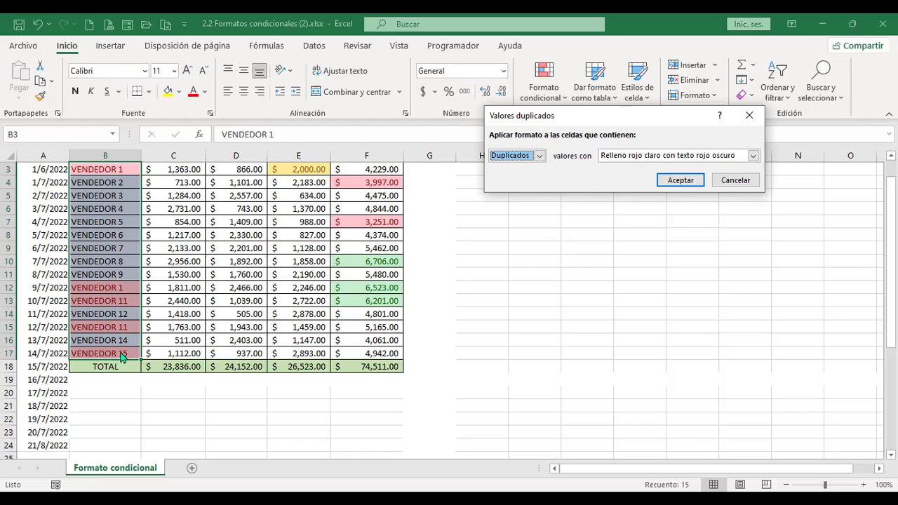
left_click(753, 156)
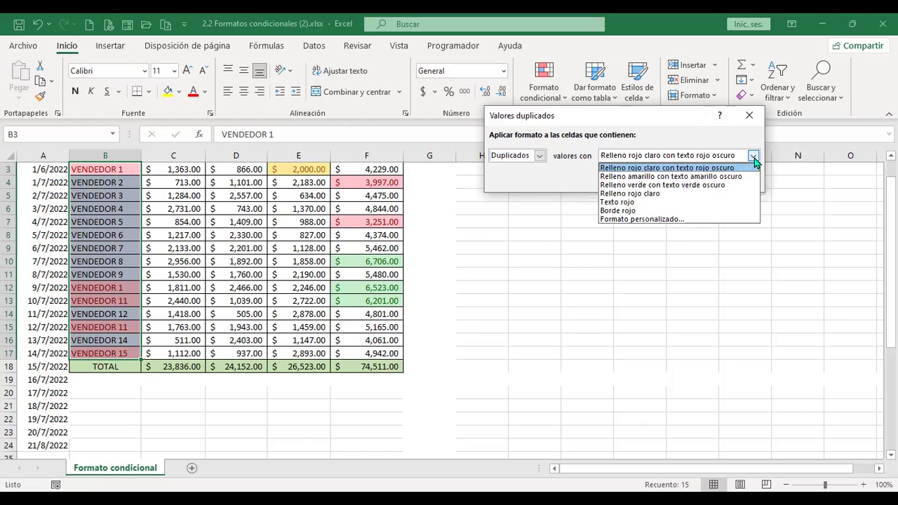
left_click(639, 203)
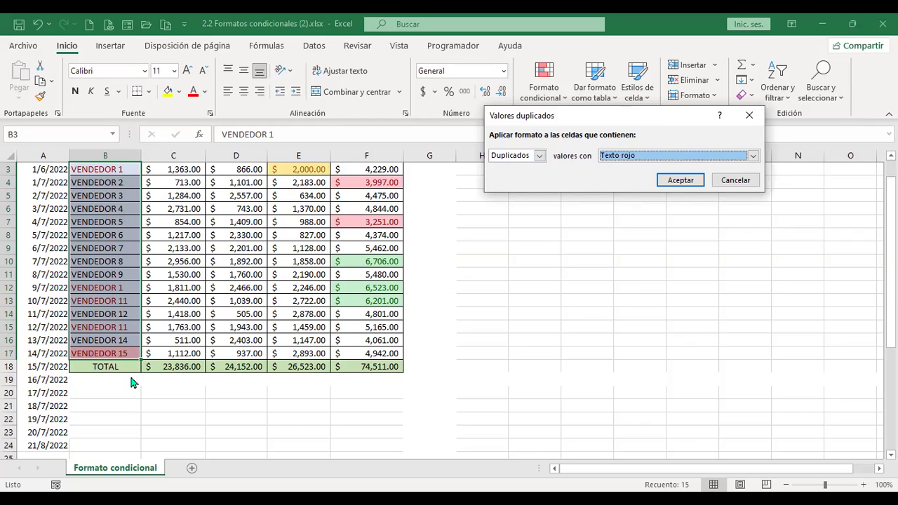
Step: Preview the rule with Únicos in place of Duplicados, and cancel it without applying
left_click(540, 158)
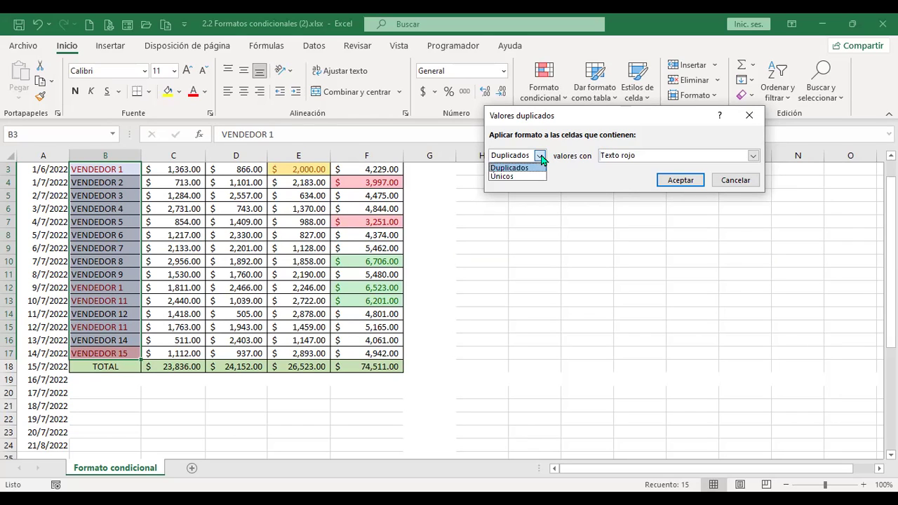
left_click(509, 177)
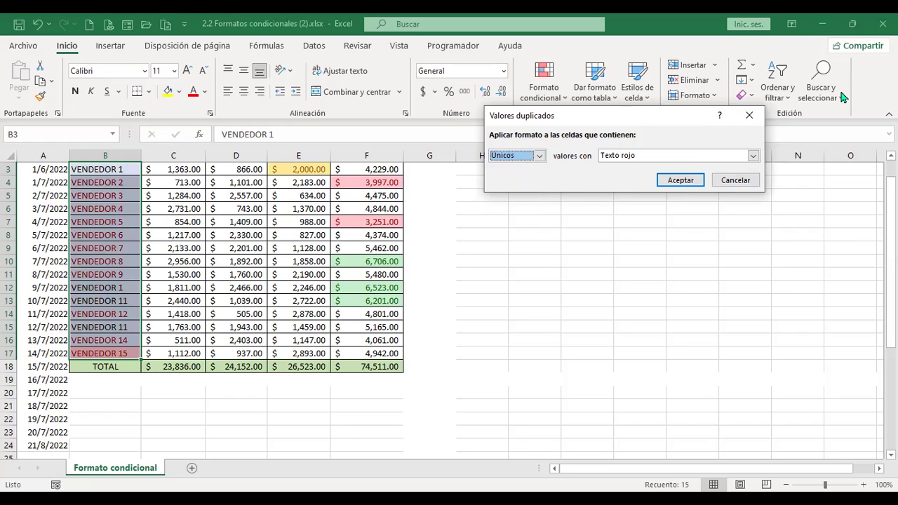
left_click(738, 180)
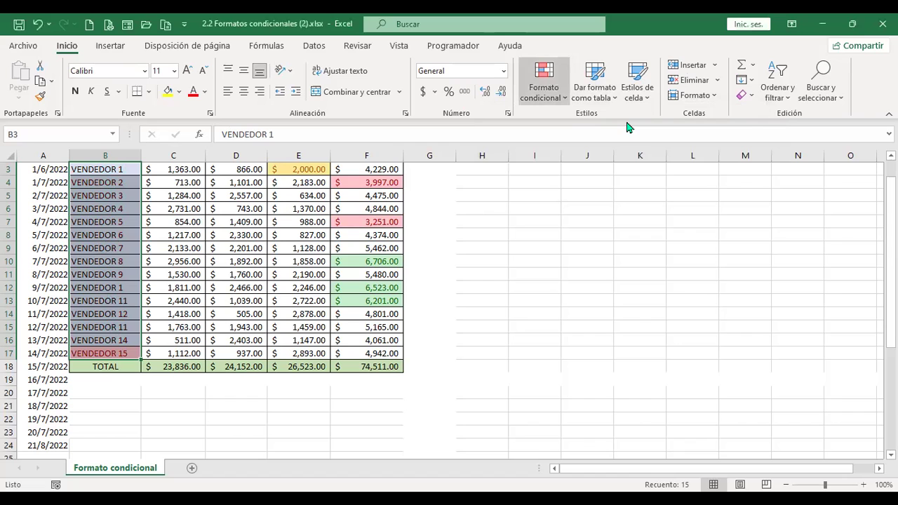
Step: View the additional cell-highlighting rule options for the vendor names, and close them without creating a rule
left_click(543, 80)
mouse_move(611, 124)
left_click(771, 342)
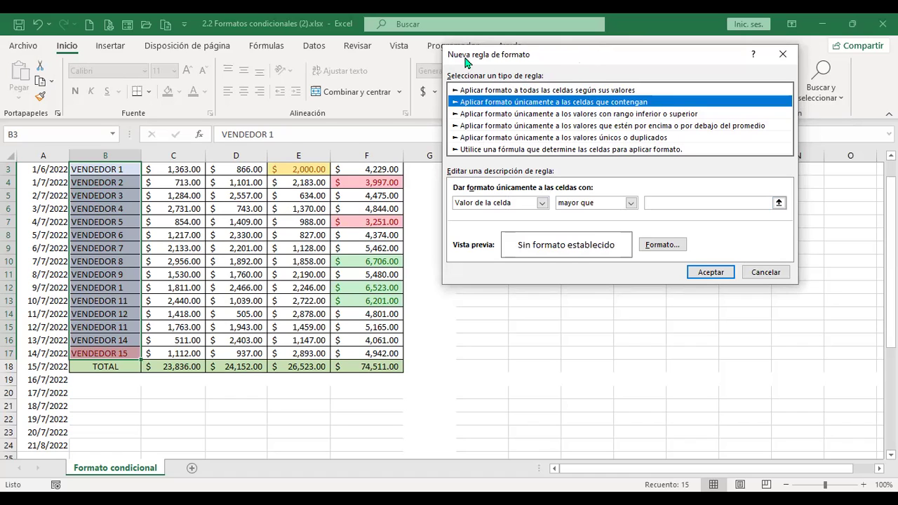
left_click(765, 272)
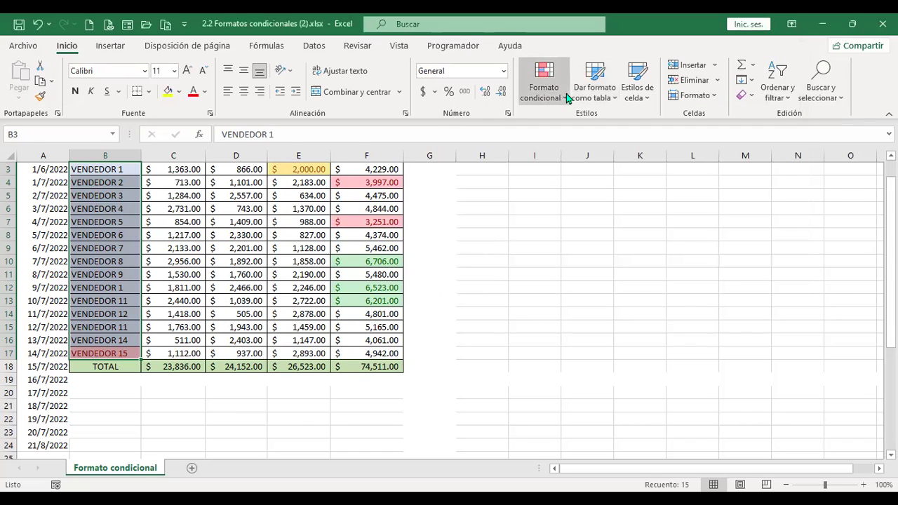
Step: Start a "10 superiores" rule on the MES 2 values in D3:D17 and set the number of top values to 3
left_click(543, 80)
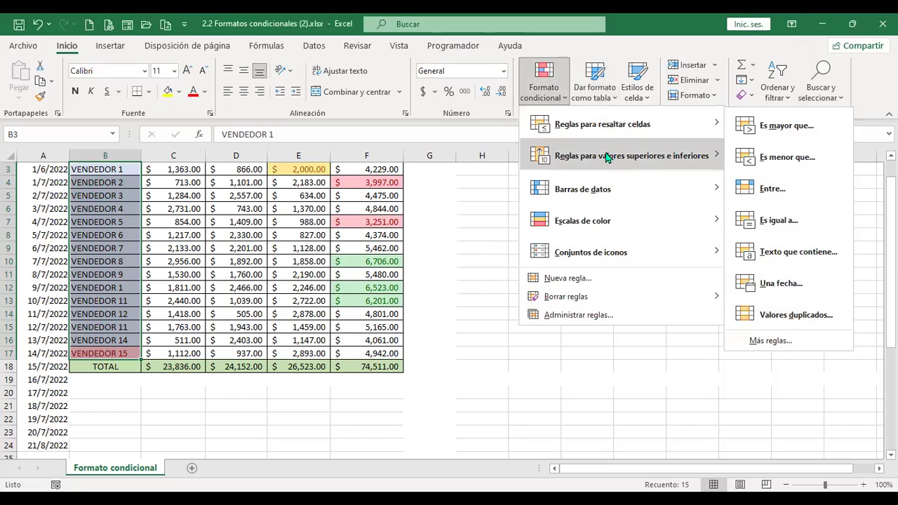
mouse_move(608, 161)
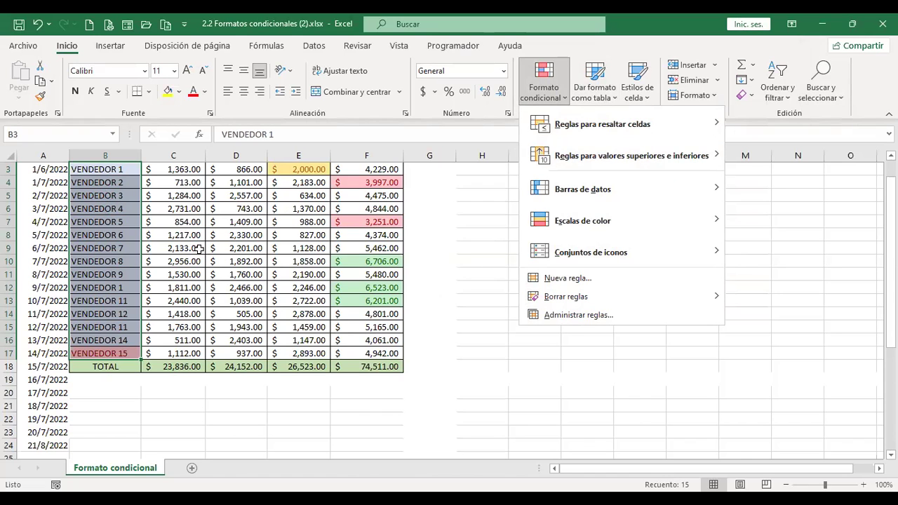
scroll(200, 249, "up", 1)
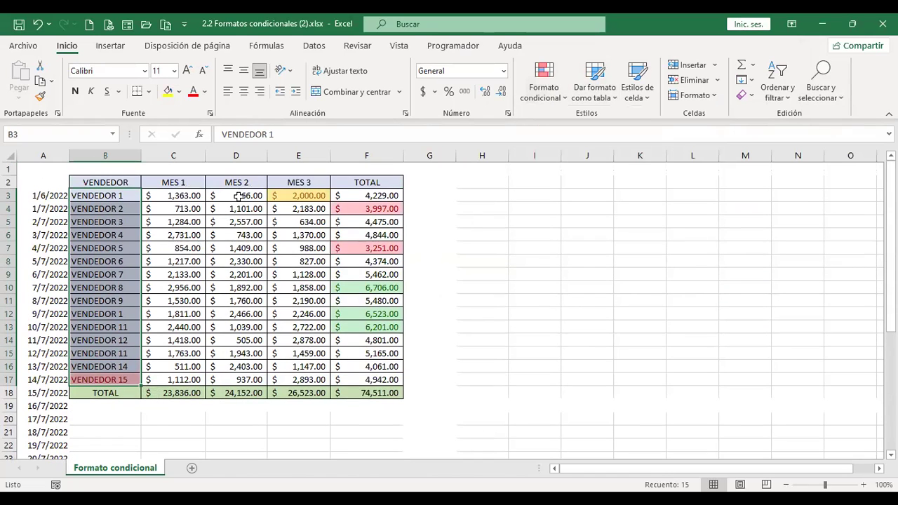
left_click_drag(242, 196, 247, 386)
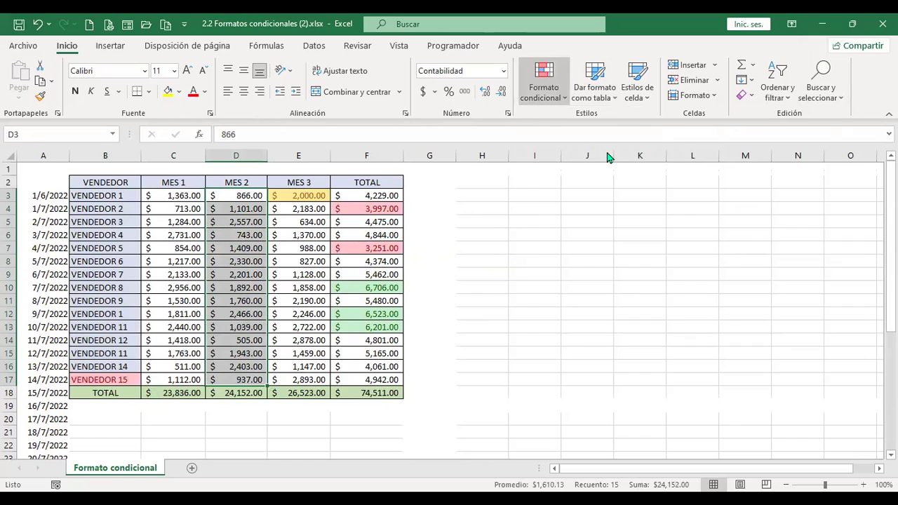
left_click(543, 81)
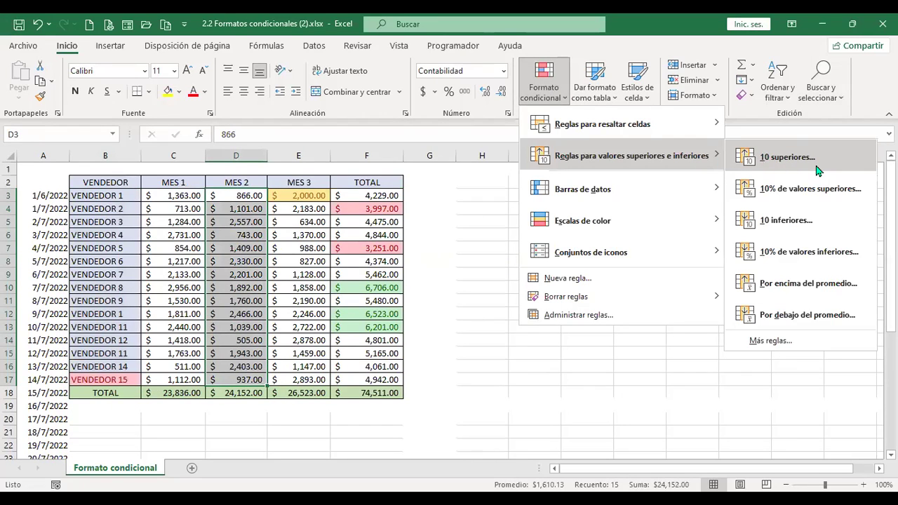
left_click(795, 149)
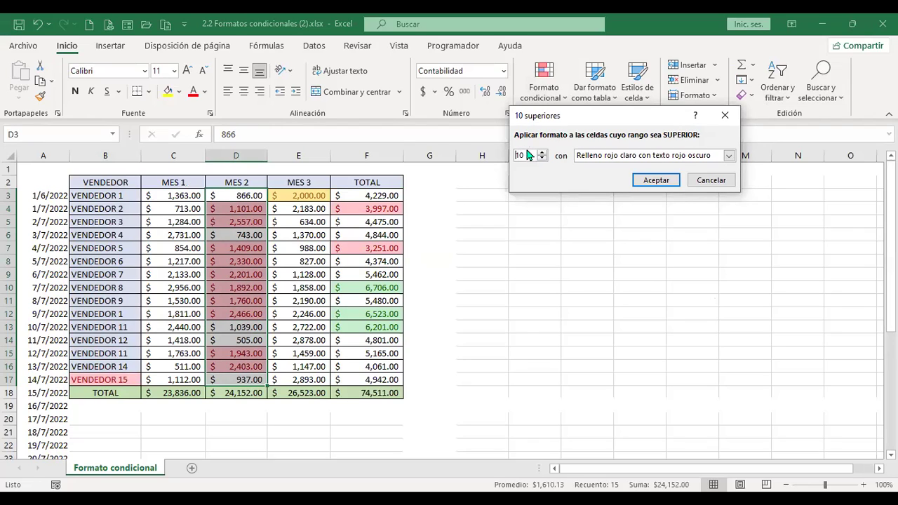
double_click(528, 155)
type("3")
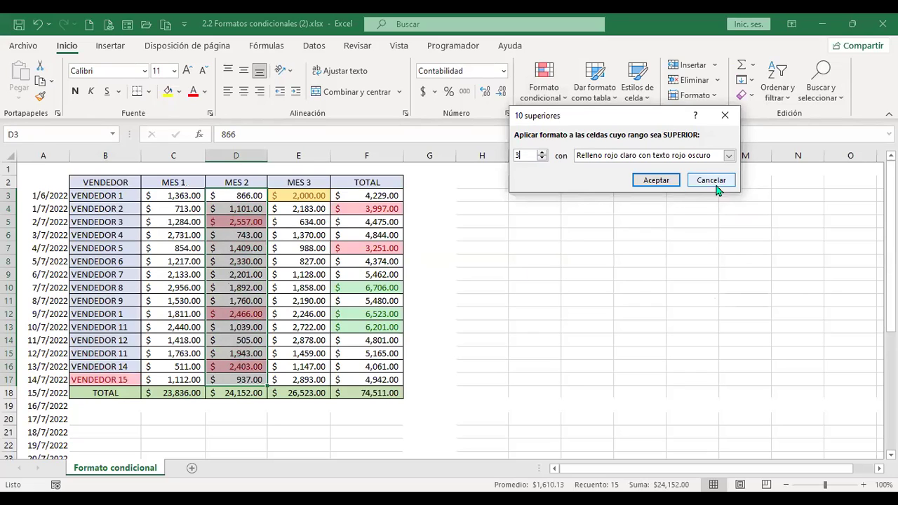
Step: Give the top-values rule a custom format with black fill and white font, and apply it to the MES 2 values
left_click(729, 156)
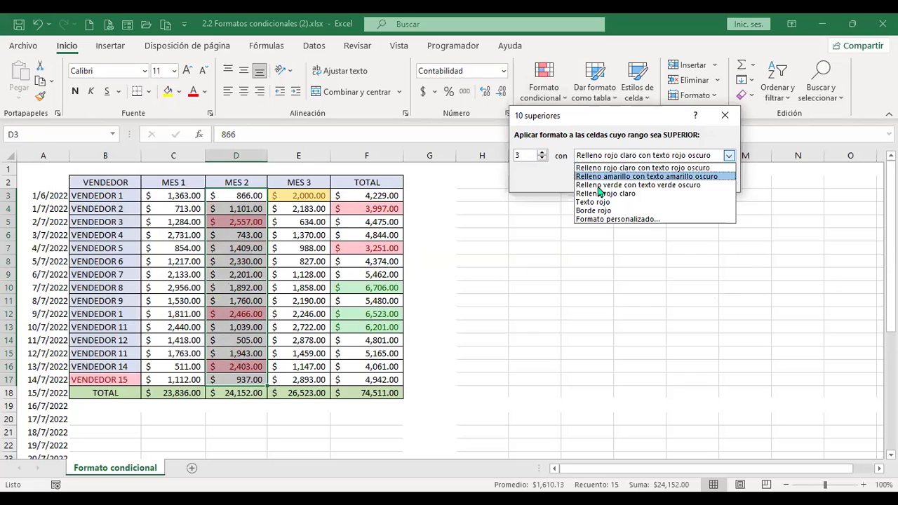
left_click(659, 219)
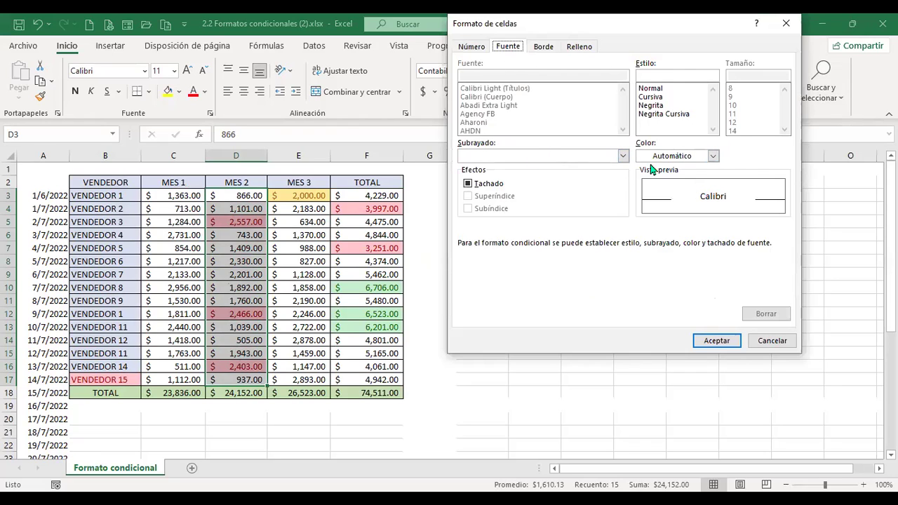
left_click(712, 156)
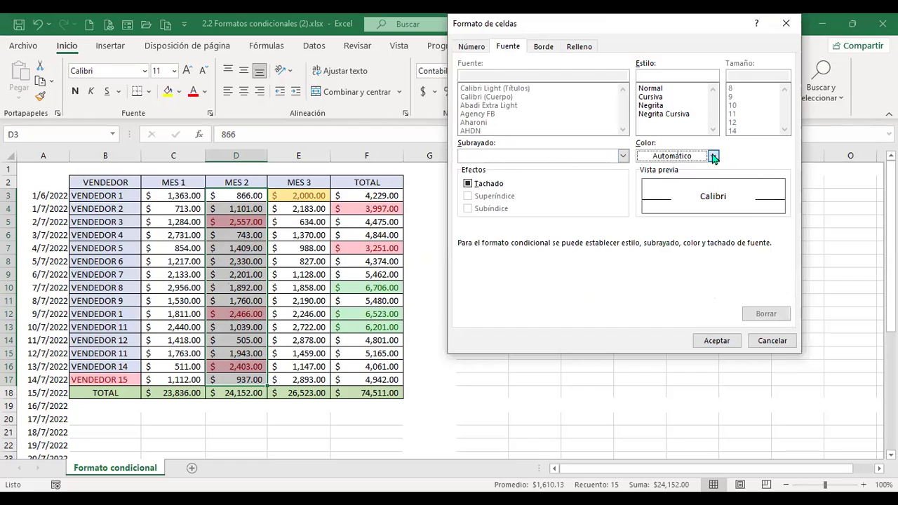
left_click(582, 47)
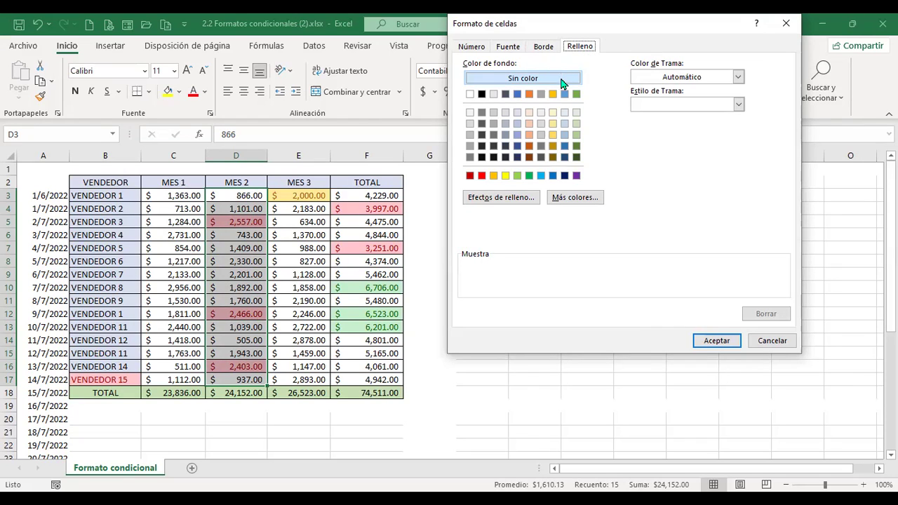
left_click(481, 95)
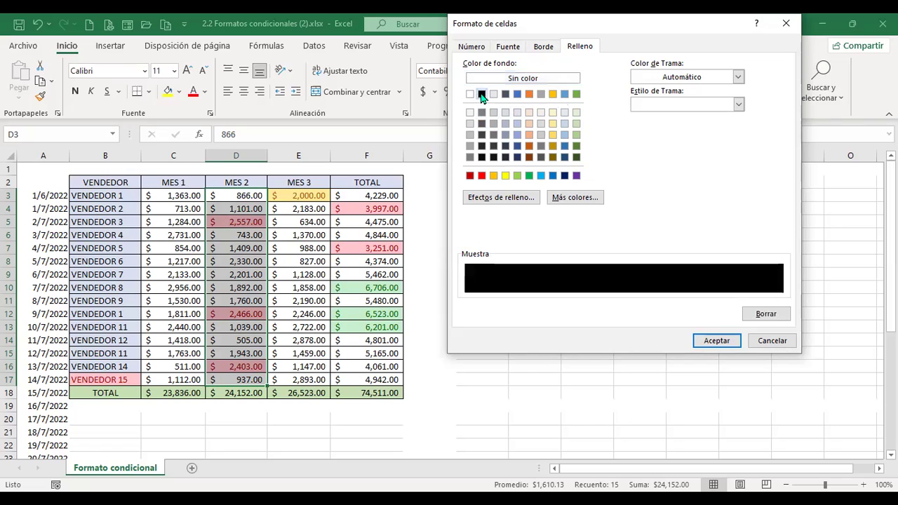
left_click(513, 49)
left_click(712, 157)
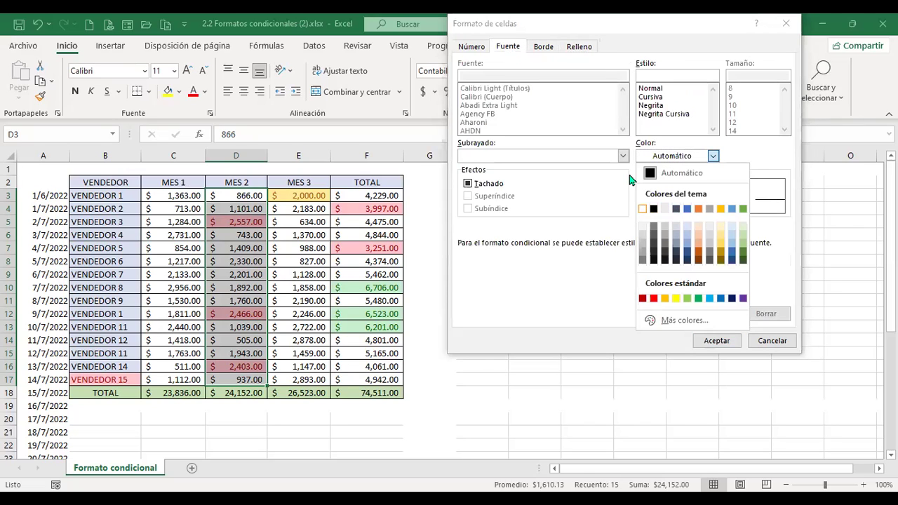
left_click(642, 210)
left_click(718, 342)
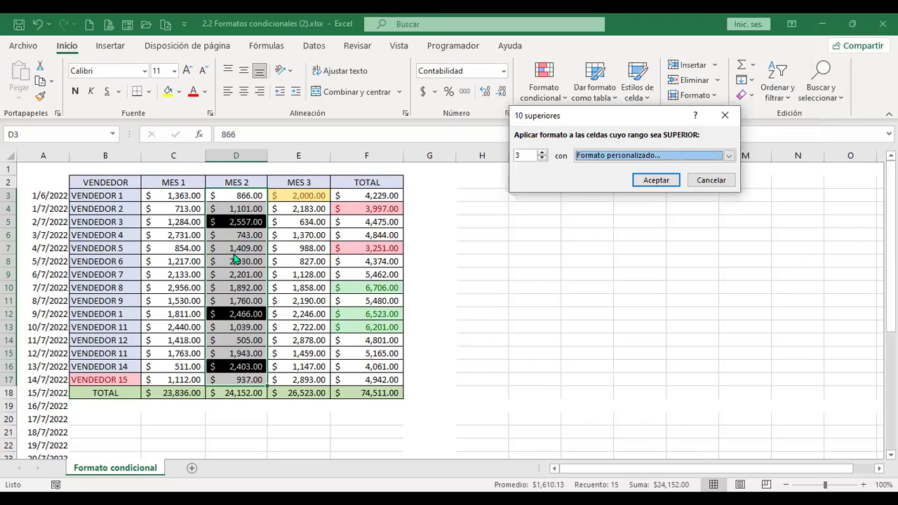
left_click(659, 180)
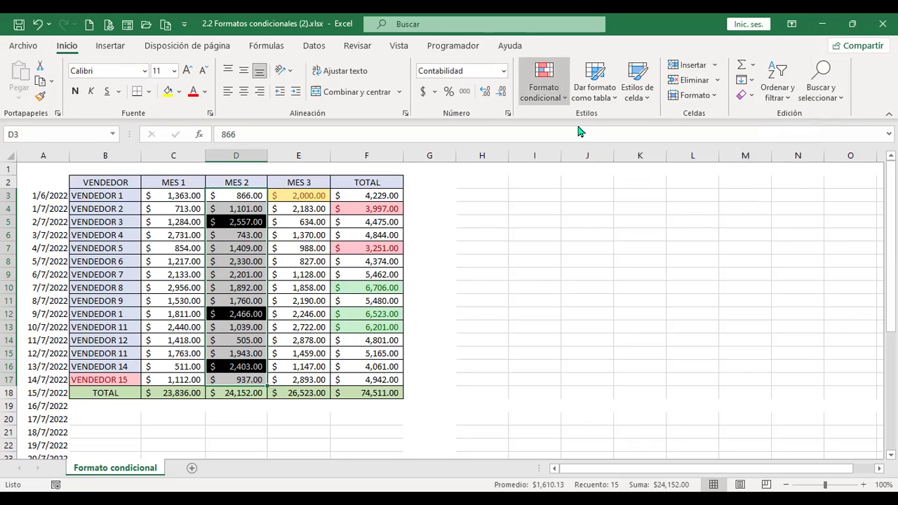
Step: Preview the "10% de valores superiores" rule on the MES 2 values, and cancel it without applying
mouse_move(583, 167)
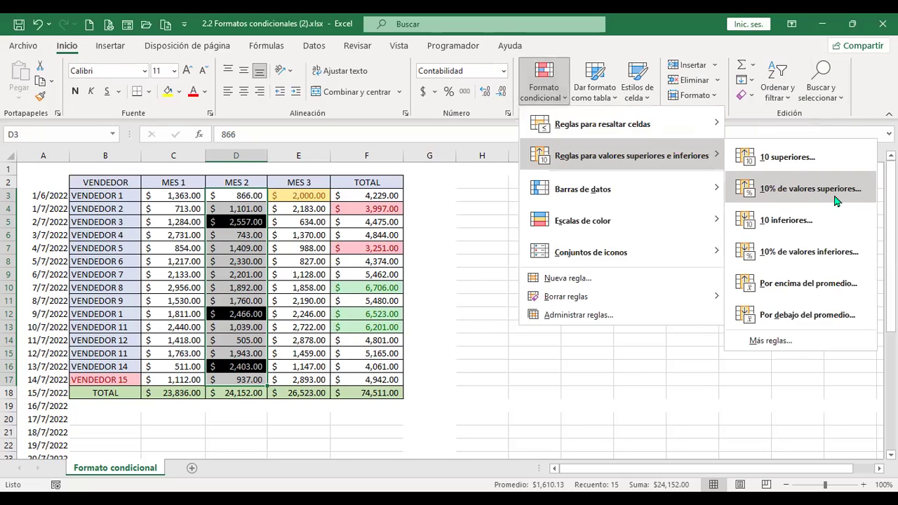
left_click(836, 202)
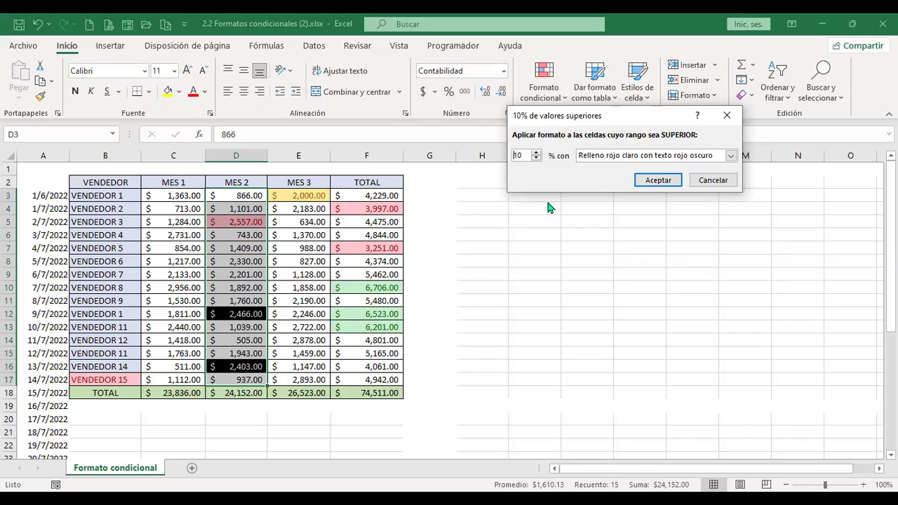
left_click(711, 182)
Step: Start a "10 inferiores" rule on the MES 2 values and set the number of bottom values to 5
left_click(561, 103)
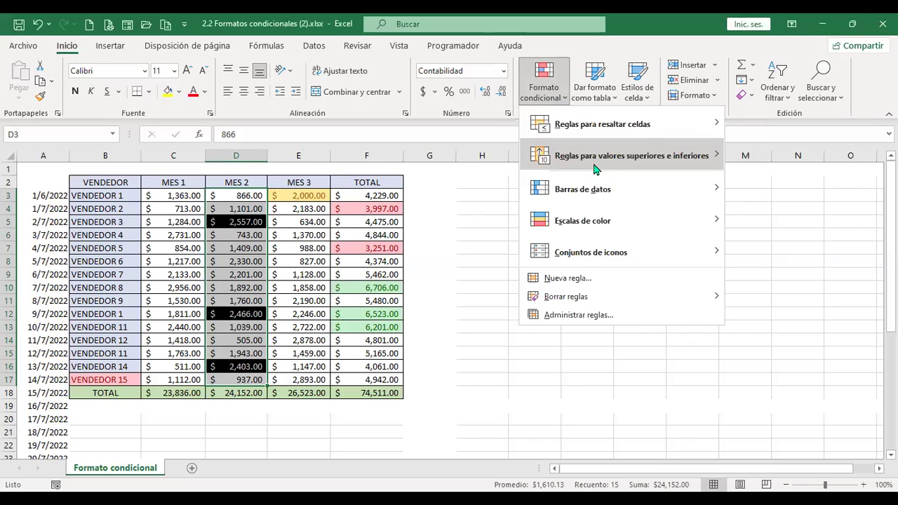
mouse_move(695, 156)
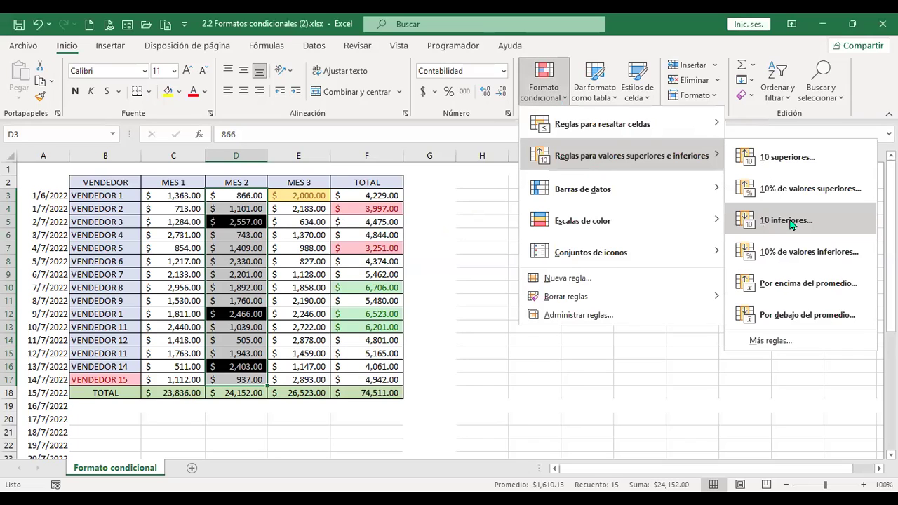
key("Return")
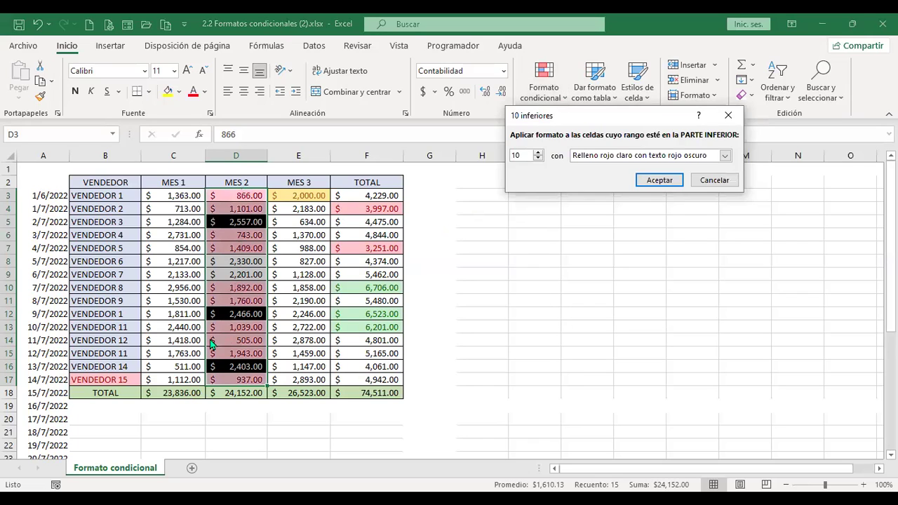
double_click(523, 154)
type("5")
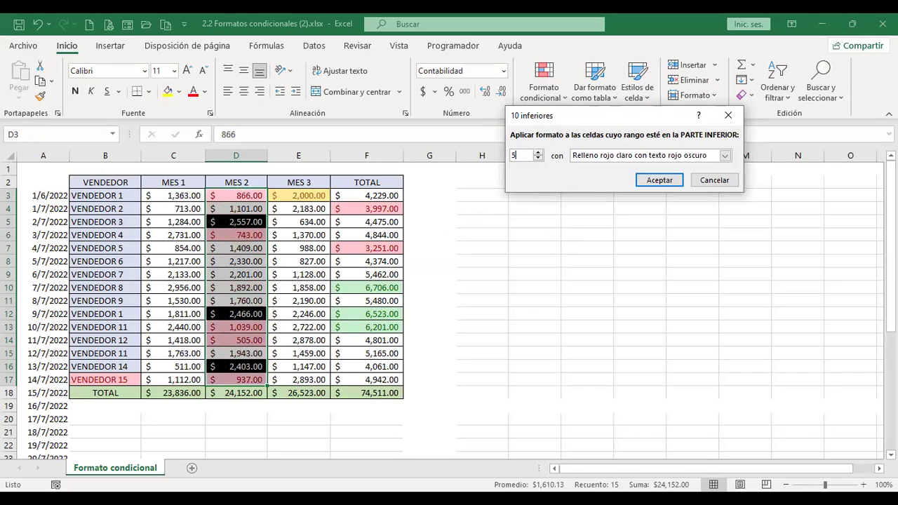
Step: Give the bottom-values rule a custom format with light blue fill, and apply it to the MES 2 values
left_click(710, 155)
left_click(631, 221)
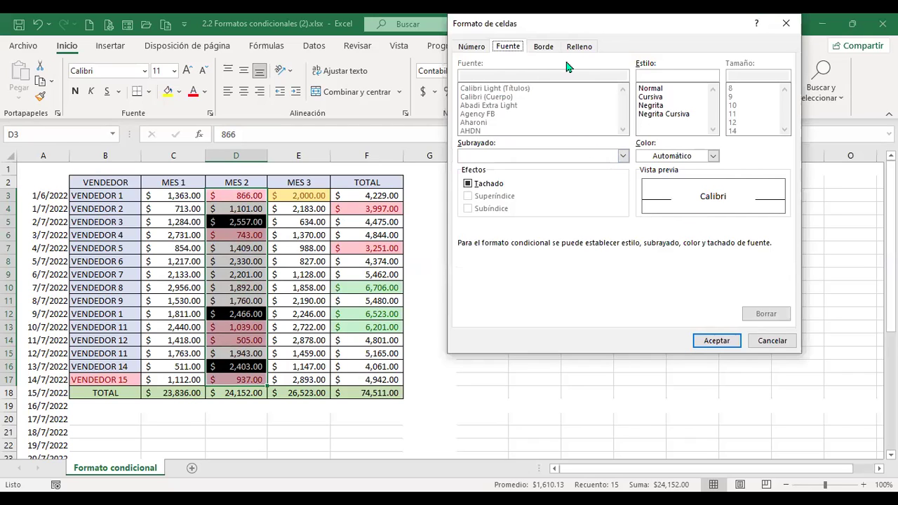
left_click(545, 49)
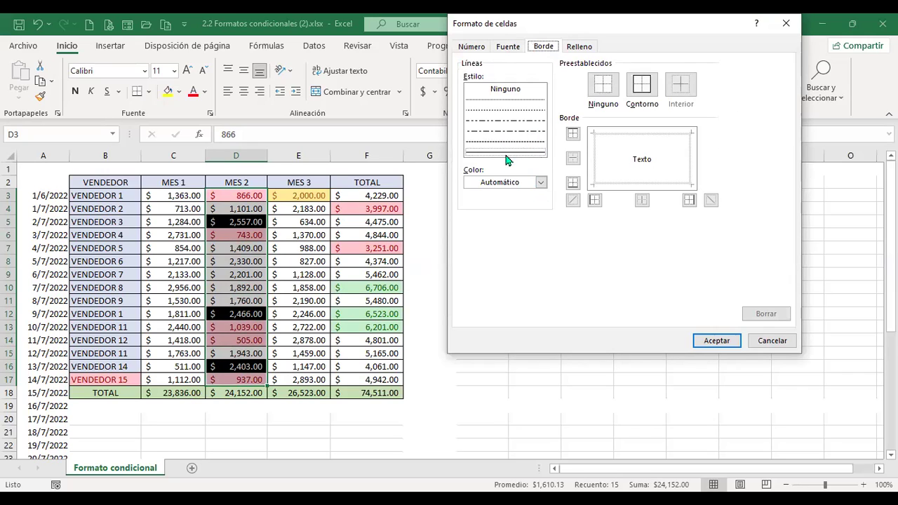
left_click(576, 46)
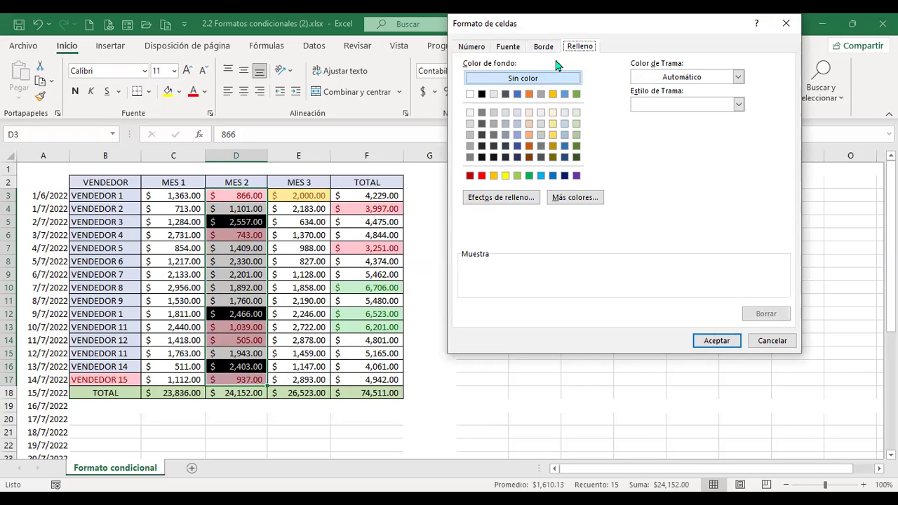
left_click(541, 176)
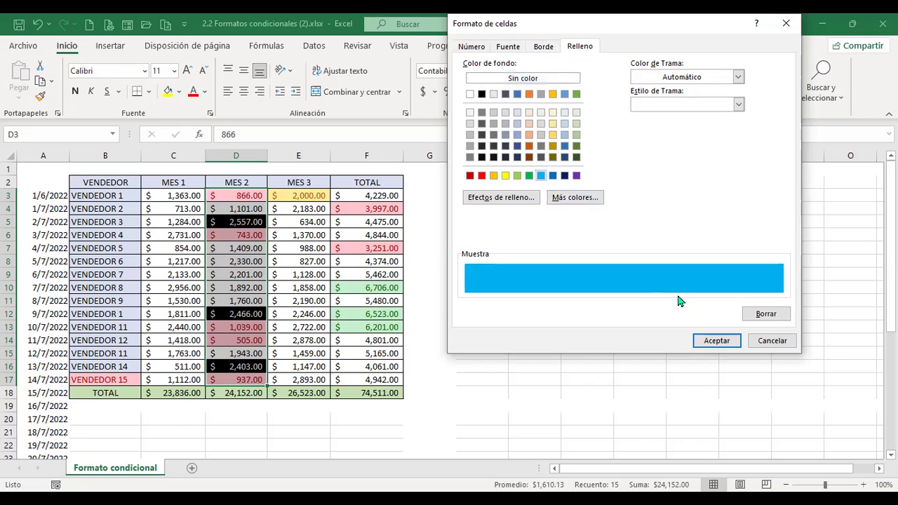
left_click(722, 341)
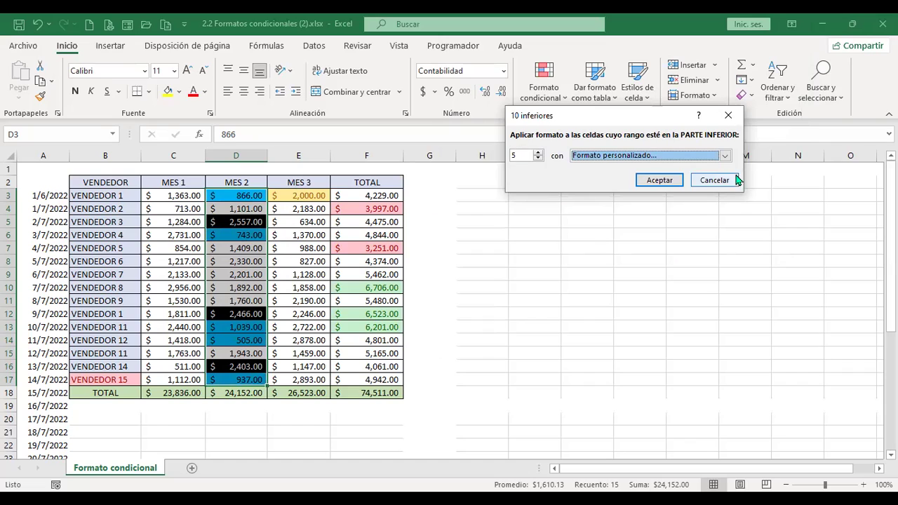
left_click(660, 179)
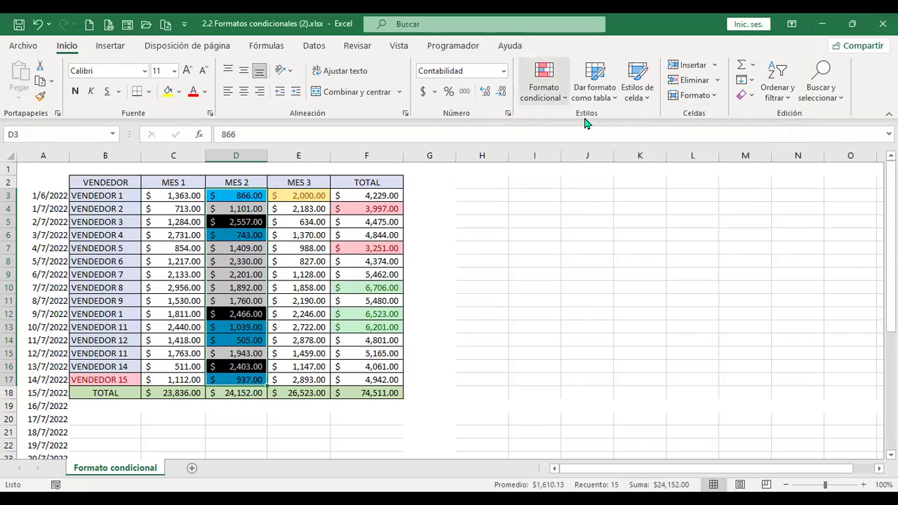
Step: Apply a "10% de valores inferiores" rule at 10% to the MES 2 values with light red fill and dark red text
left_click(544, 81)
mouse_move(702, 156)
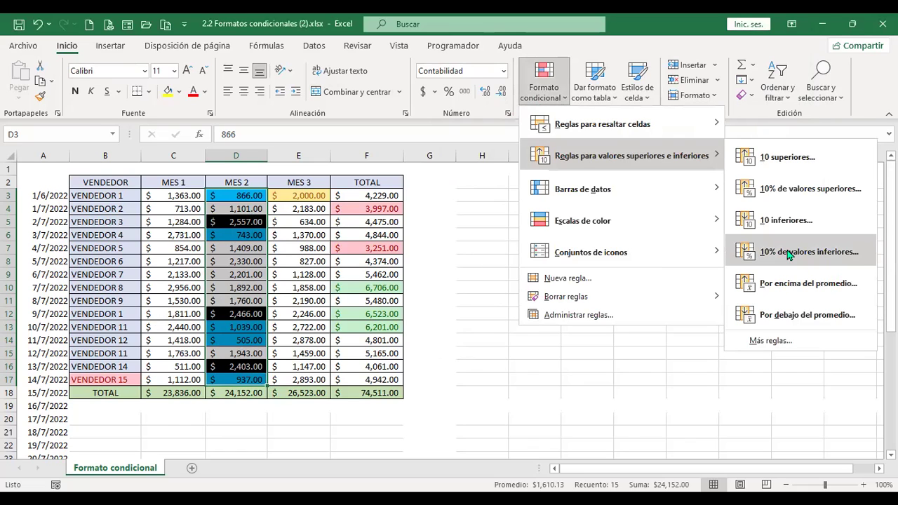
left_click(788, 253)
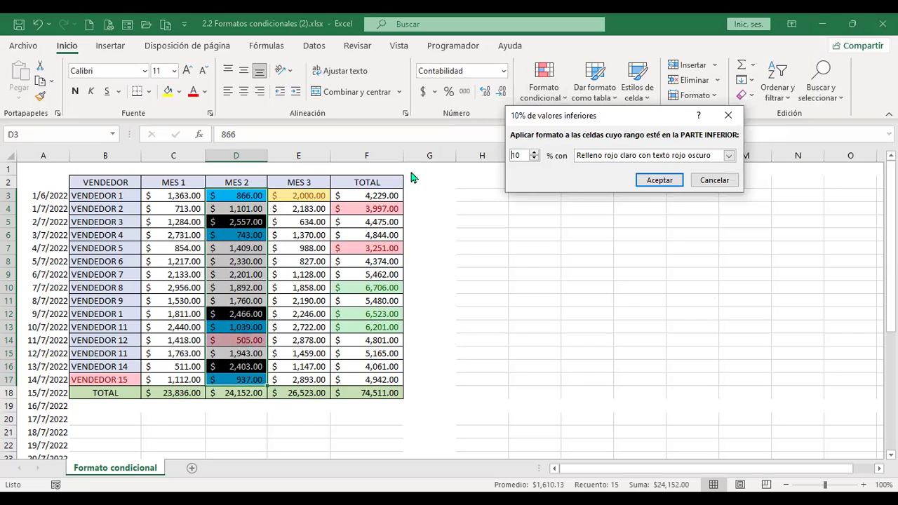
left_click(649, 181)
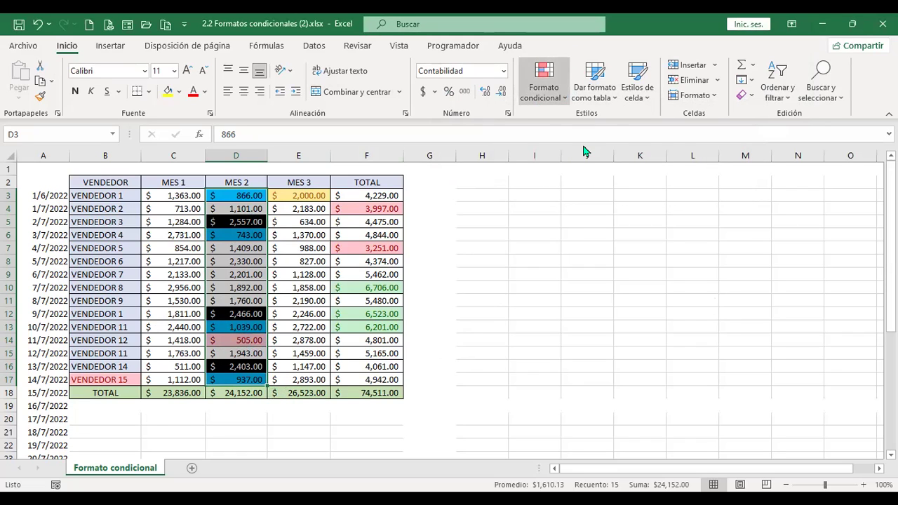
Step: Start a "Por encima del promedio" rule on the MES 2 values with a custom two-colour gradient fill from white to gold
left_click(544, 80)
mouse_move(617, 155)
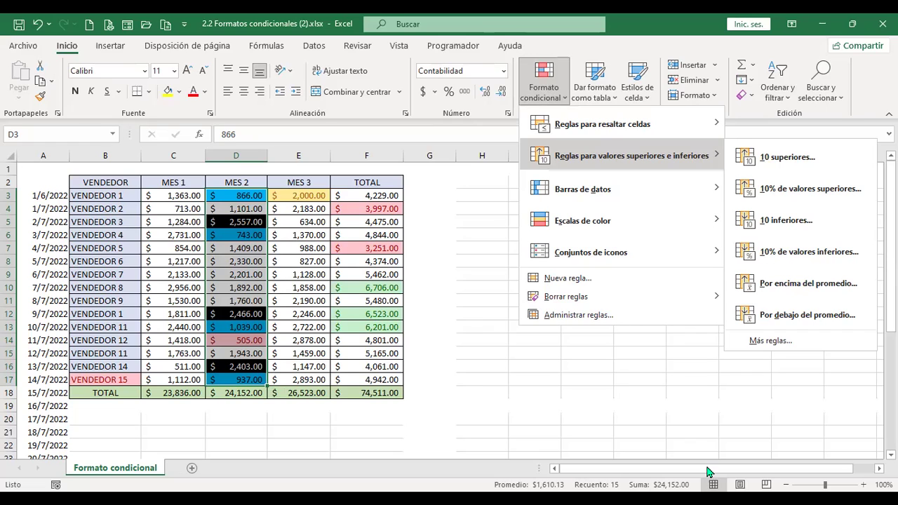
left_click(806, 283)
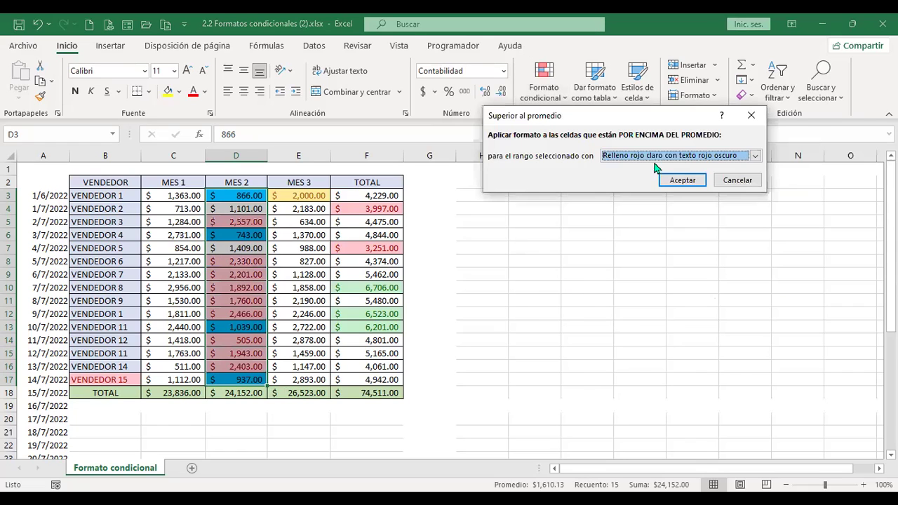
left_click(651, 157)
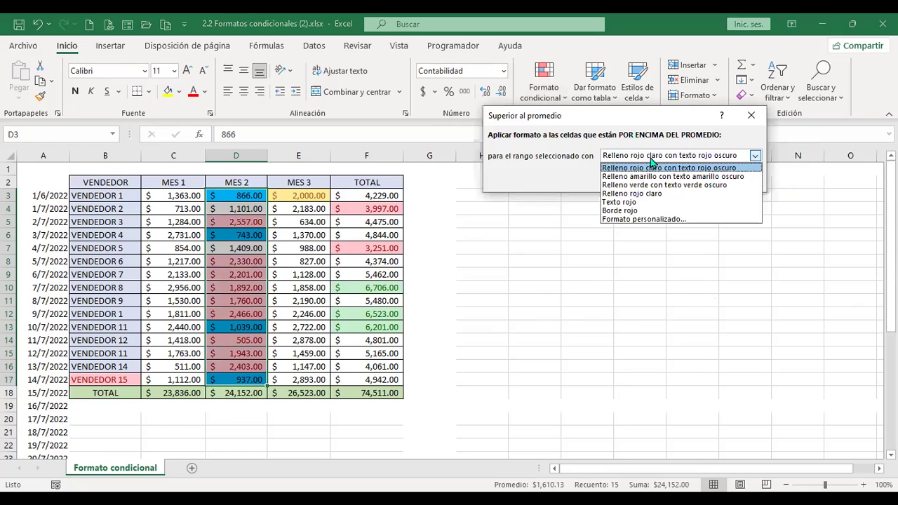
left_click(646, 220)
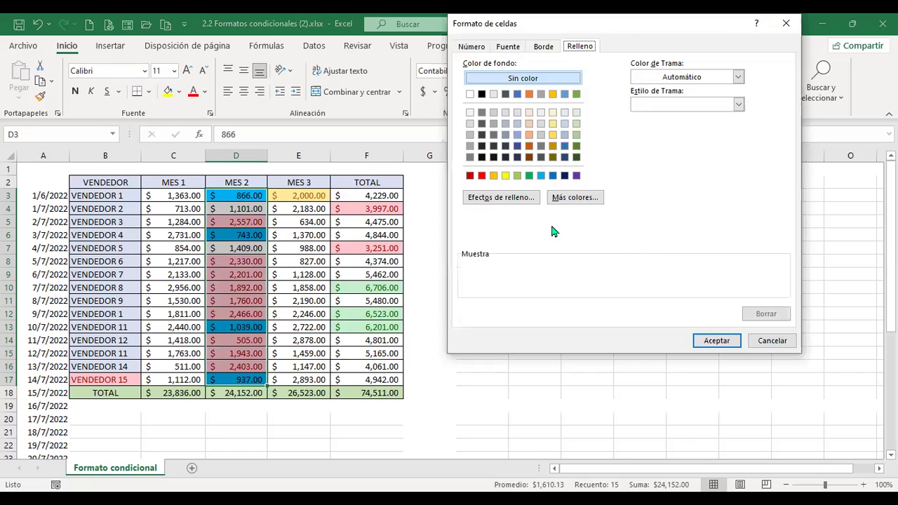
left_click(519, 198)
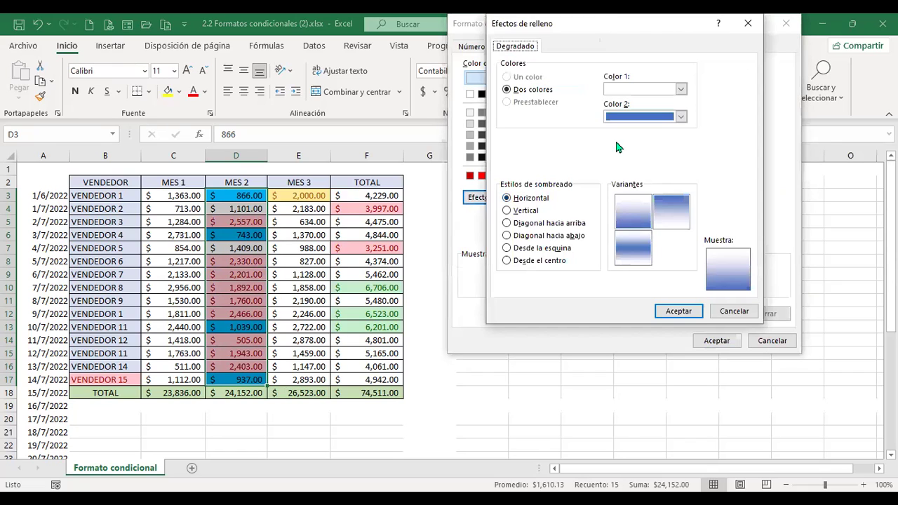
left_click(682, 118)
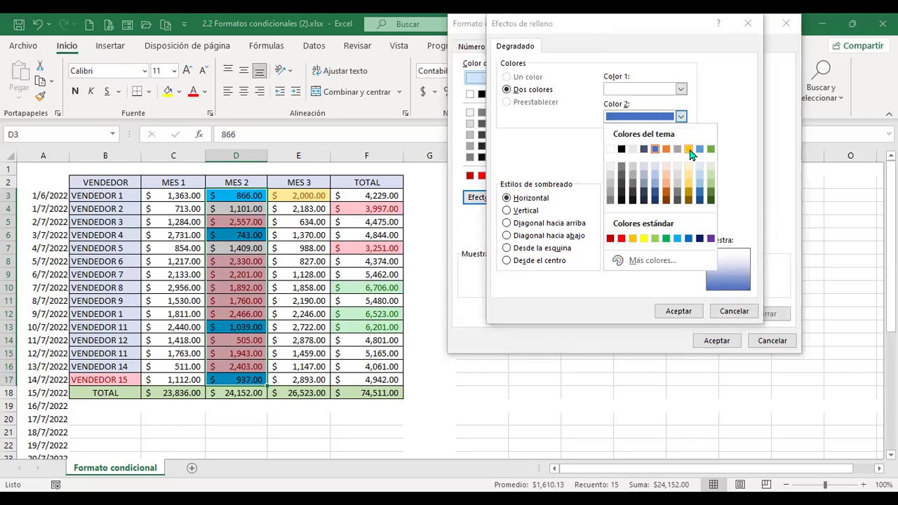
left_click(689, 151)
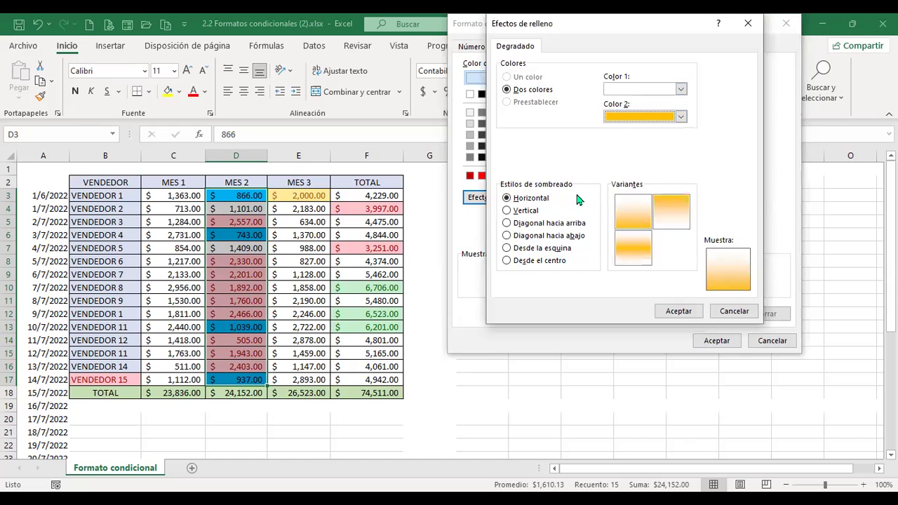
Step: Set the gradient's shading style to "Desde la esquina" and apply the above-average rule to the MES 2 values
left_click(528, 212)
left_click(538, 226)
left_click(545, 250)
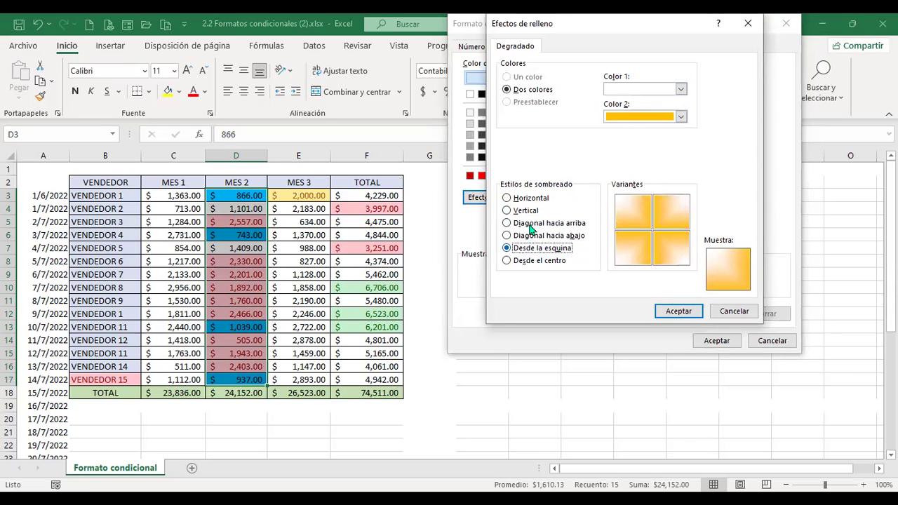
left_click(679, 314)
left_click(733, 340)
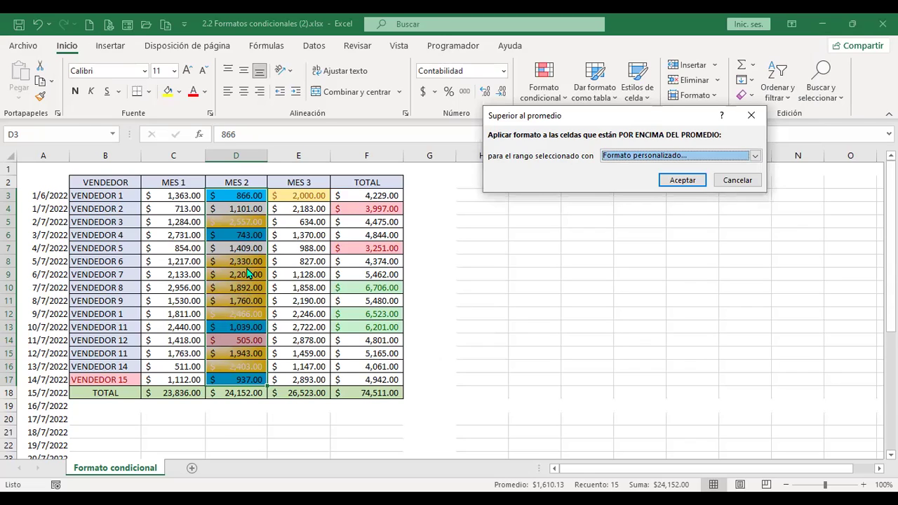
left_click(676, 184)
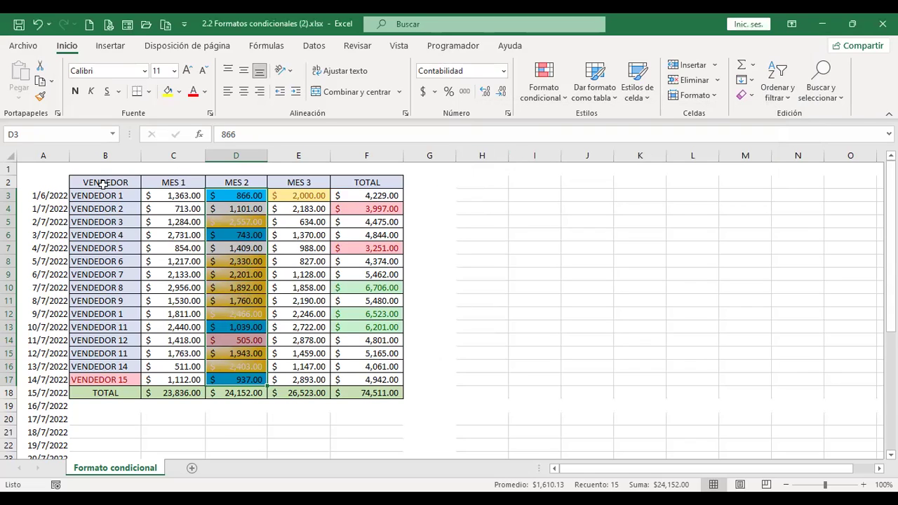
Step: Start a "Por debajo del promedio" rule on the MES 1 values in C3:C17 and choose a custom format
left_click_drag(184, 196, 188, 379)
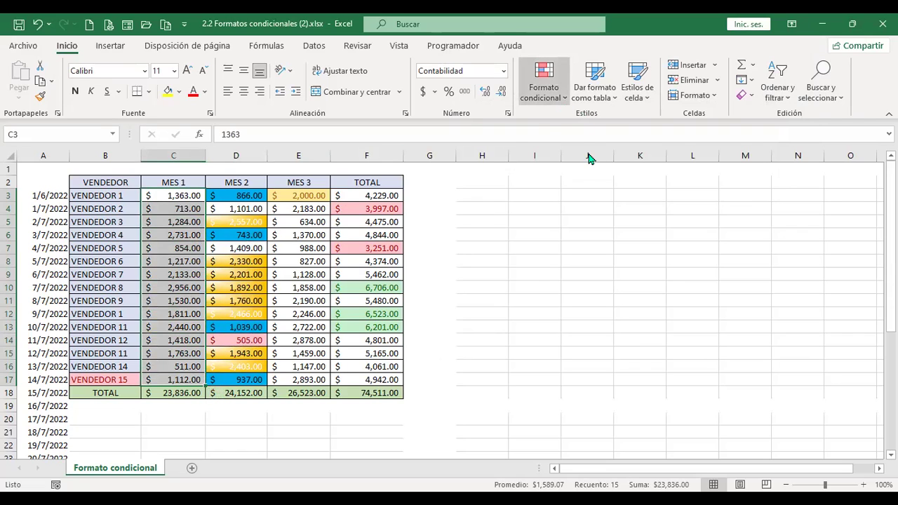
left_click(543, 81)
mouse_move(624, 155)
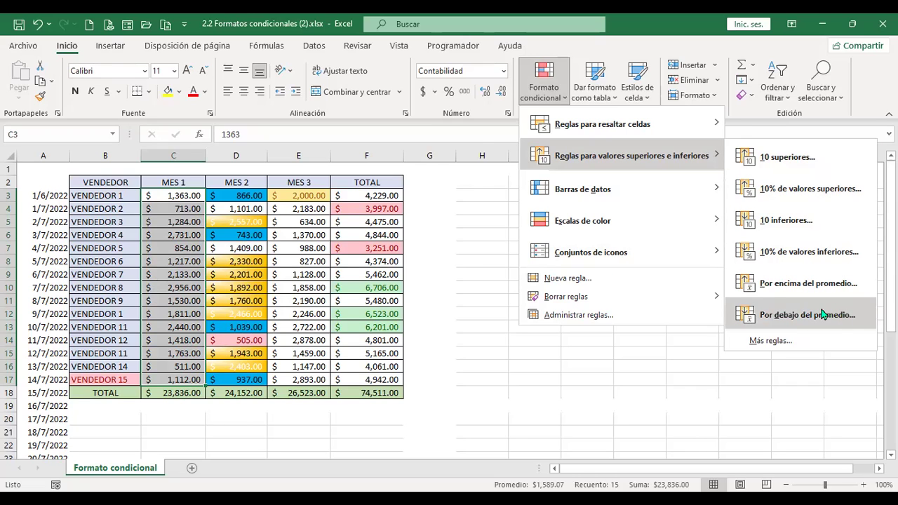
left_click(844, 319)
left_click(756, 155)
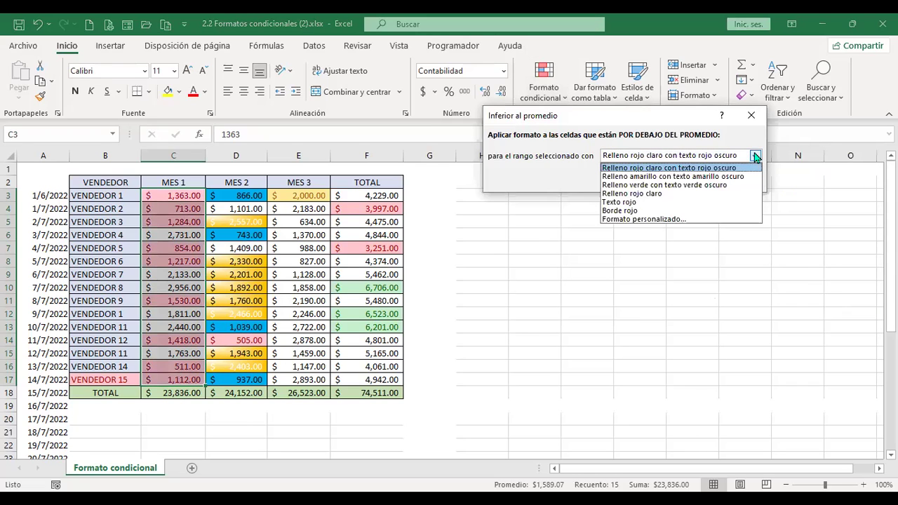
left_click(642, 218)
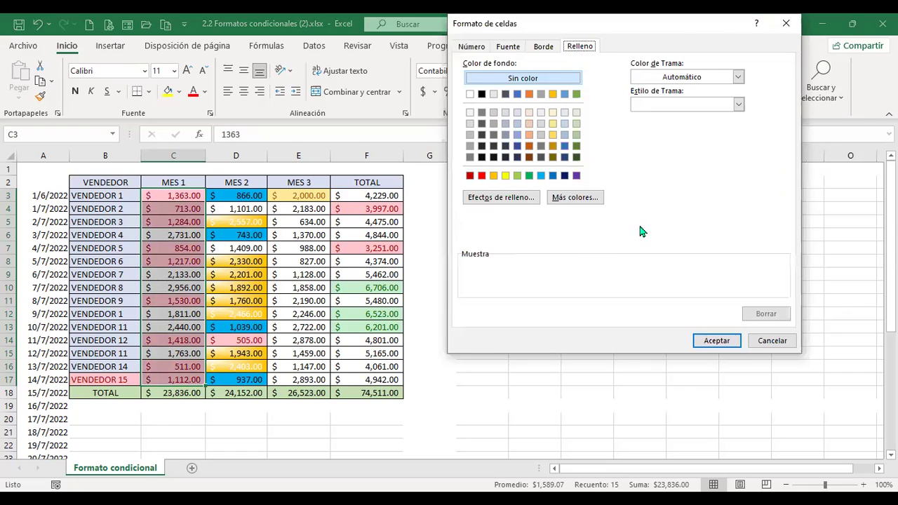
Step: Define a lightened pink custom fill colour for the below-average rule and apply it to the MES 1 values
left_click(560, 202)
left_click(612, 143)
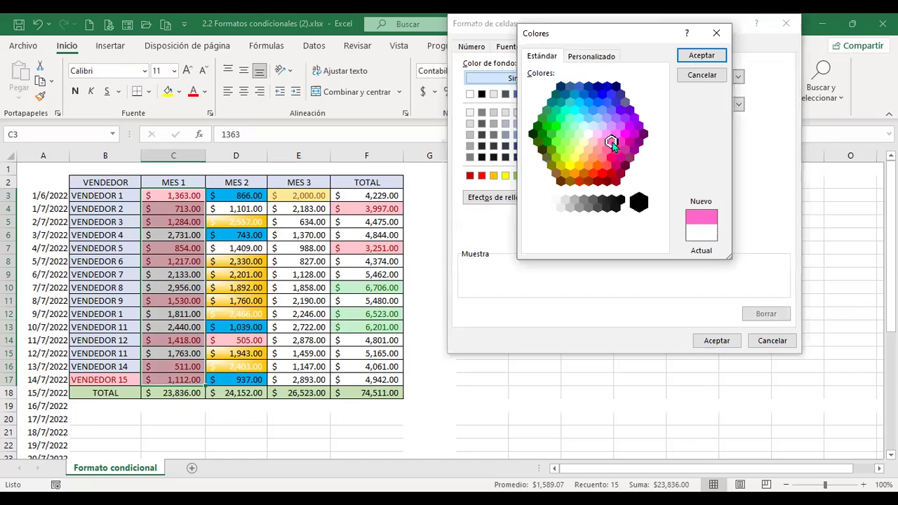
left_click(592, 56)
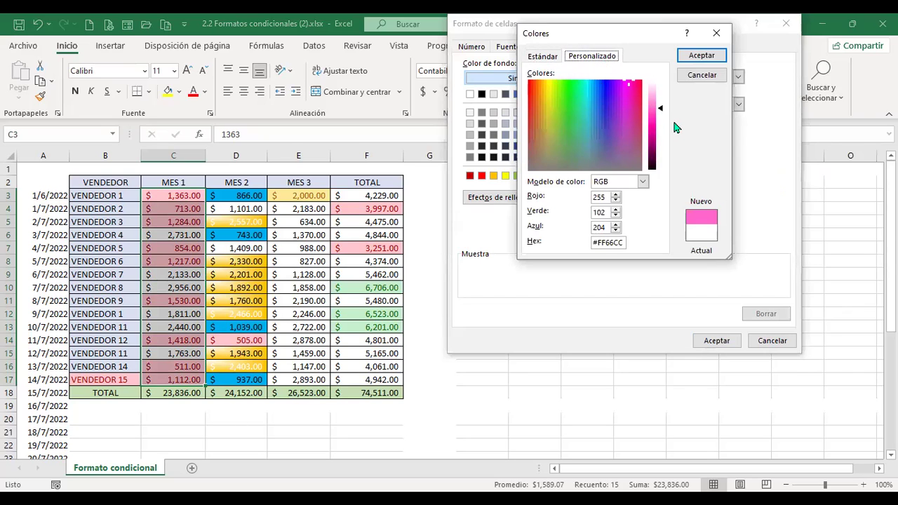
left_click_drag(661, 110, 660, 98)
left_click(700, 56)
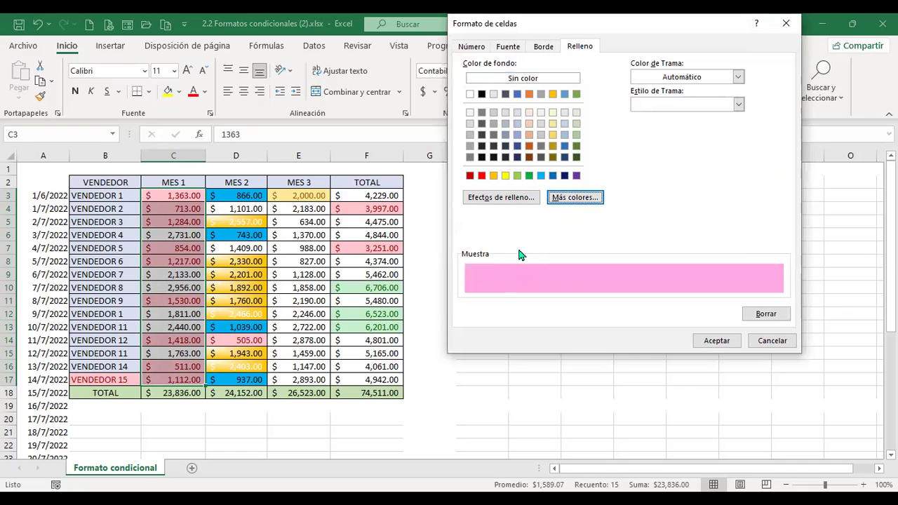
left_click(716, 340)
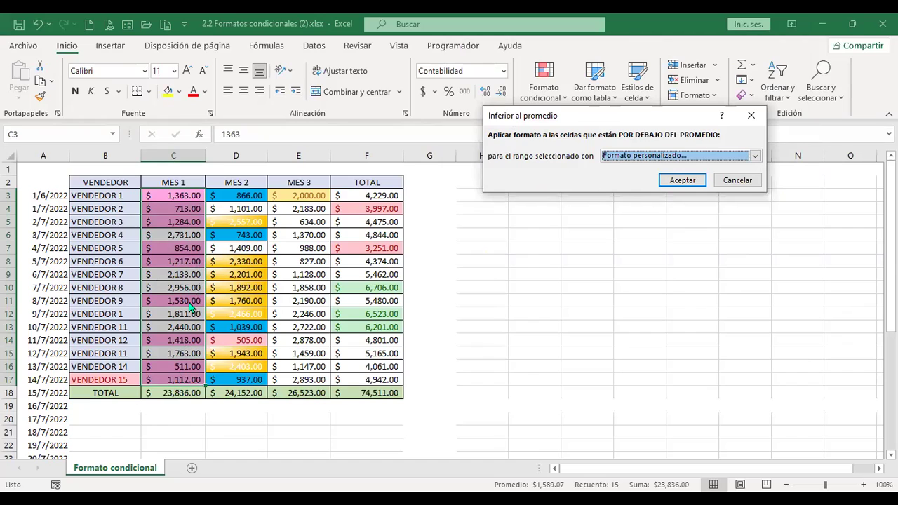
left_click(684, 179)
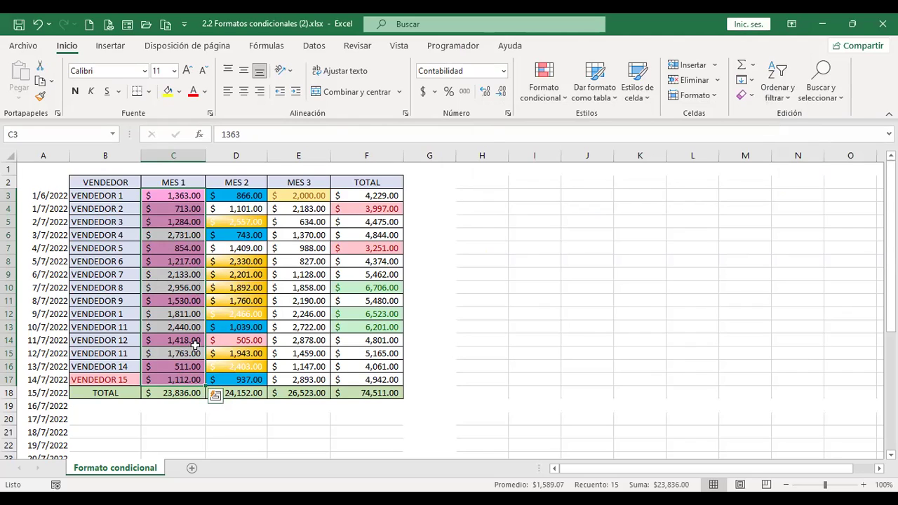
Step: Look at the rule types available for a new top or bottom values rule, and cancel without creating one
left_click(562, 100)
mouse_move(609, 161)
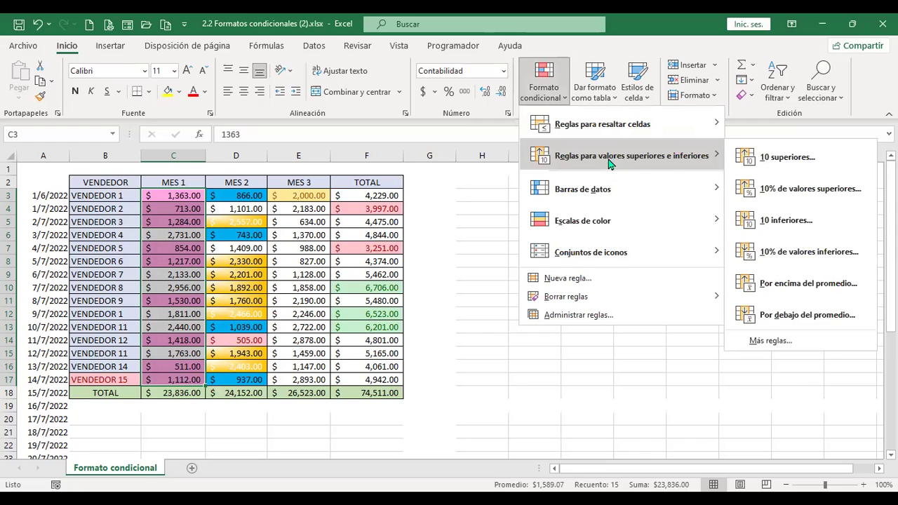
left_click(771, 341)
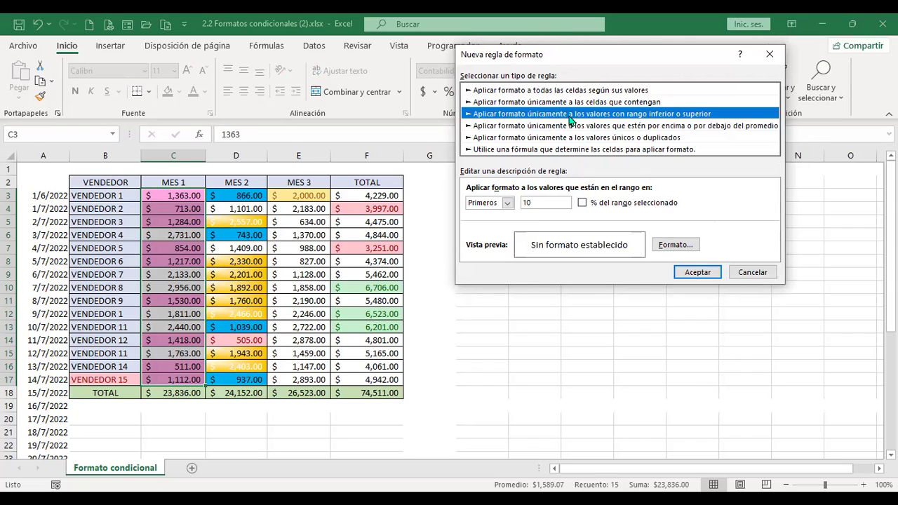
left_click(754, 273)
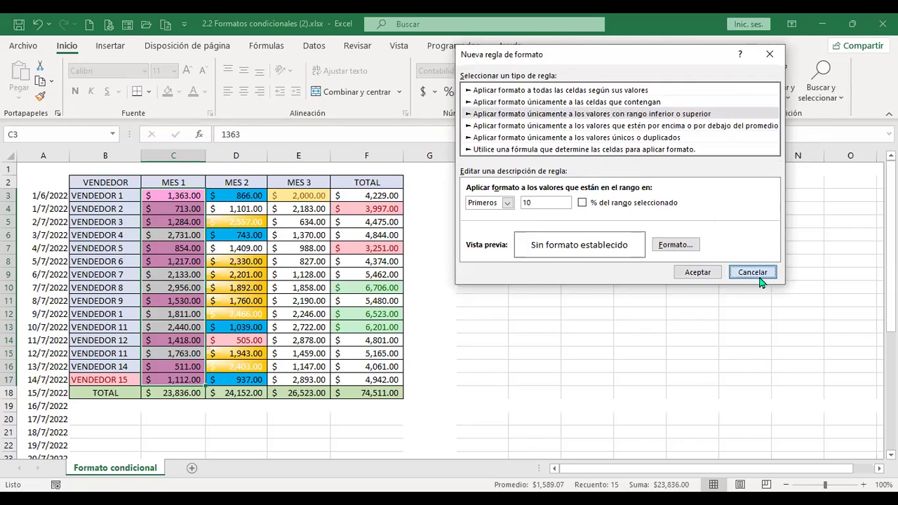
Step: Look through the data bar, colour scale and icon set options available for the MES 1 values
left_click(564, 100)
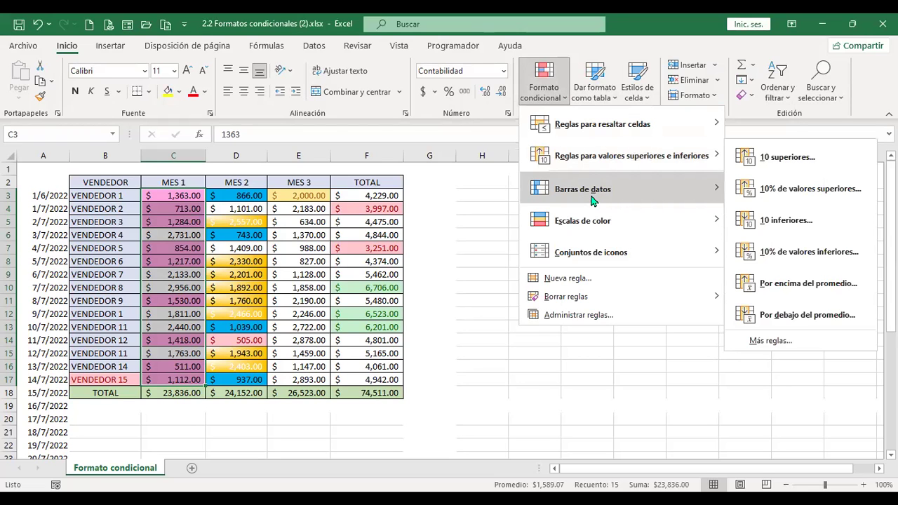
mouse_move(592, 201)
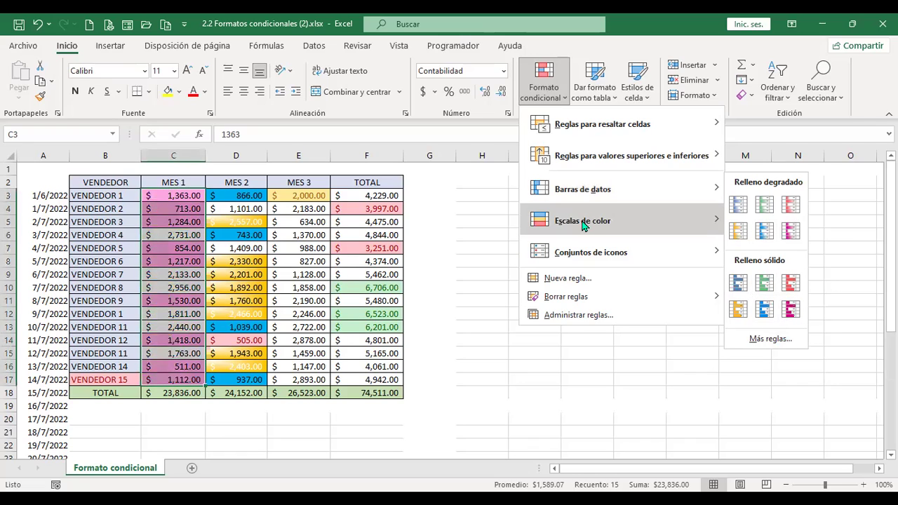
mouse_move(582, 223)
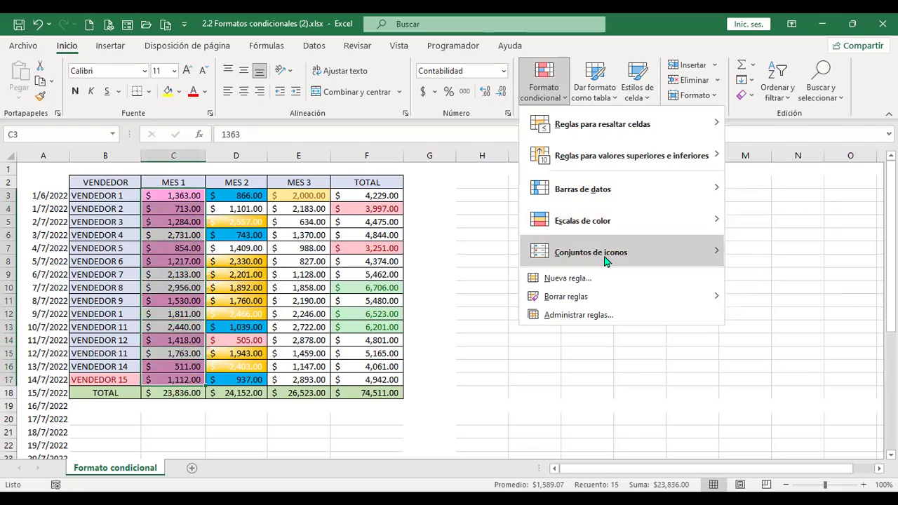
mouse_move(608, 258)
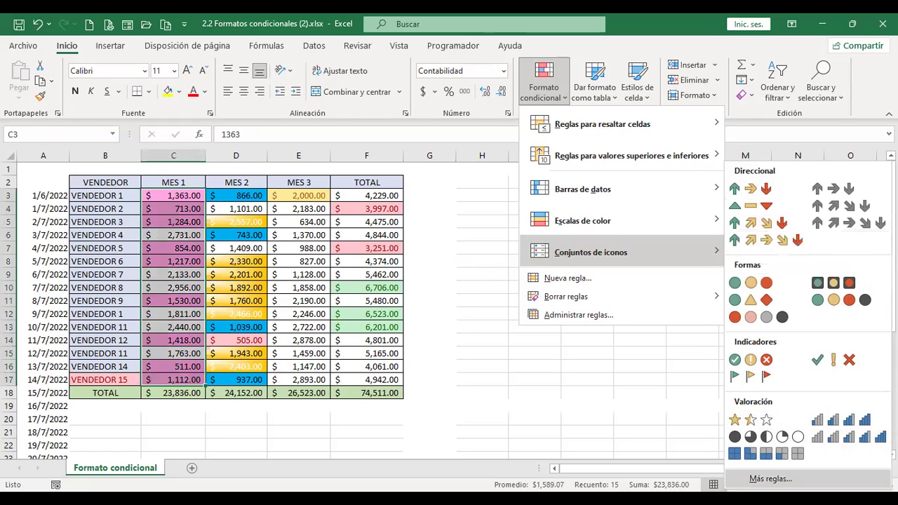
Step: Look through the format styles and icon styles offered for a new icon set rule on the MES 1 values
left_click(771, 479)
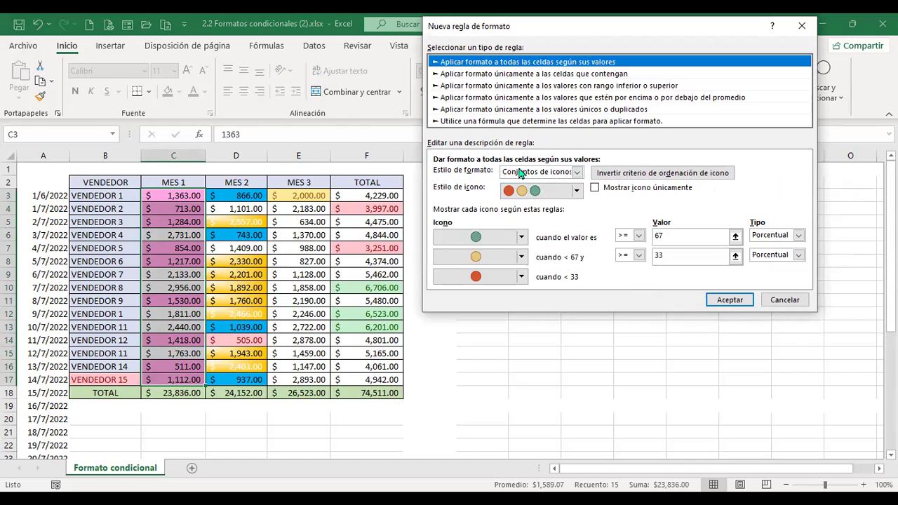
left_click(577, 172)
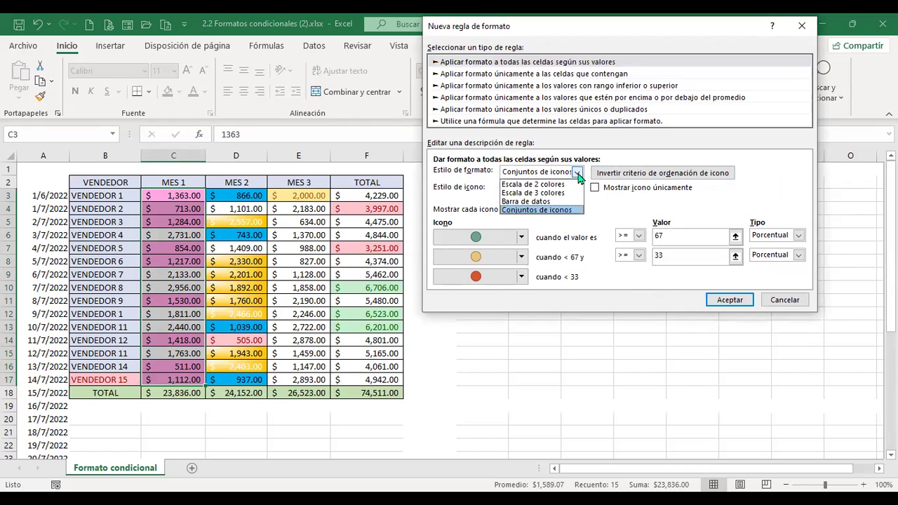
left_click(570, 202)
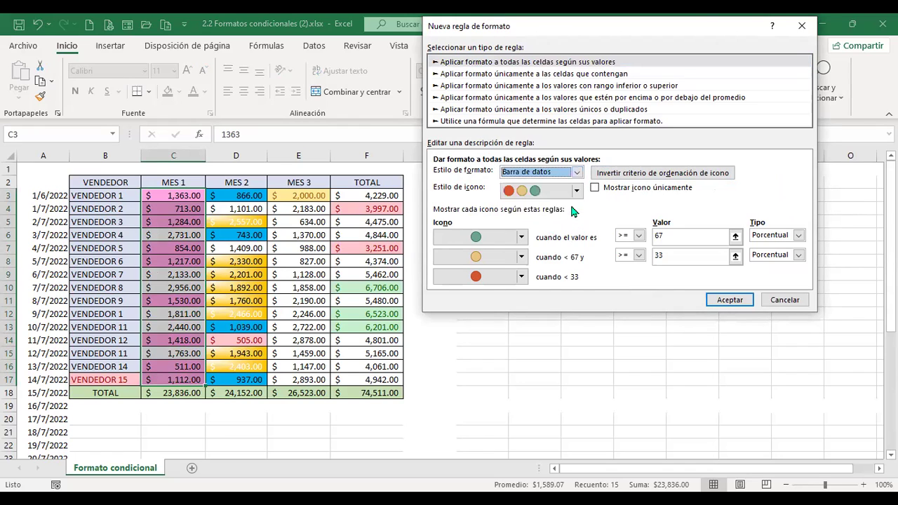
left_click(577, 172)
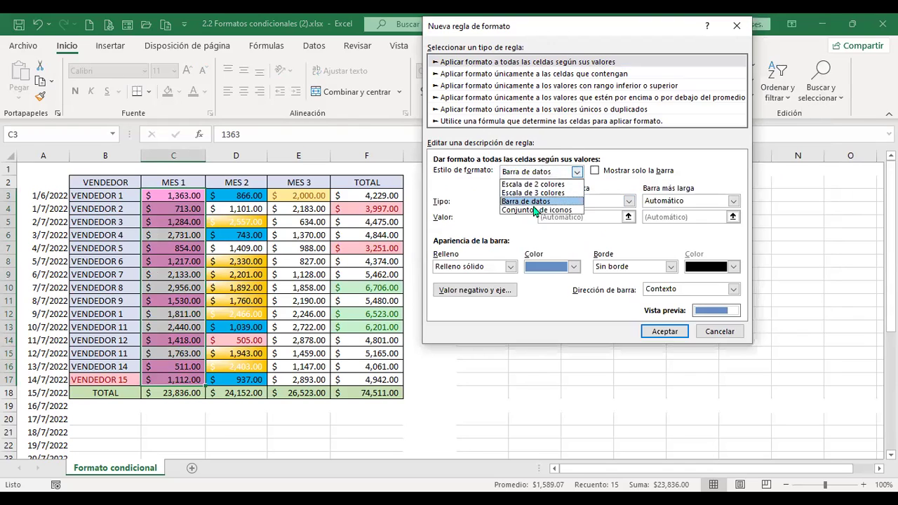
left_click(534, 210)
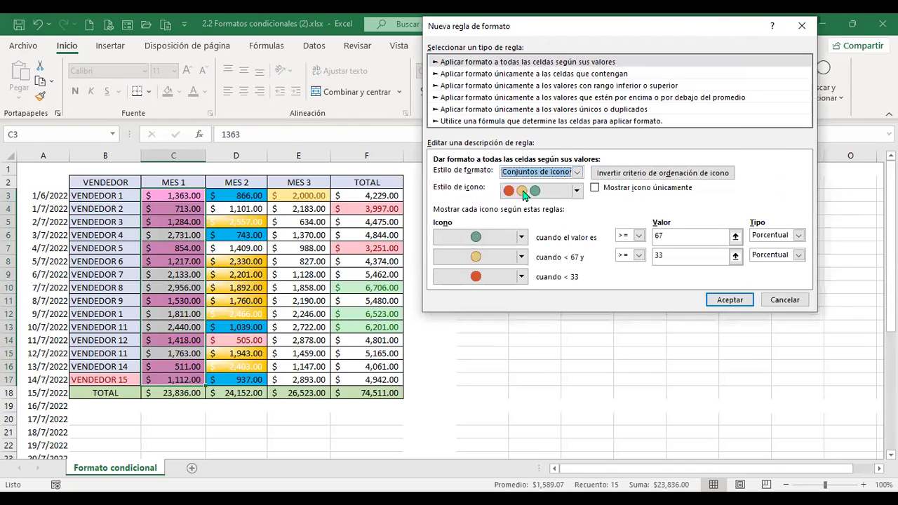
left_click(576, 191)
left_click_drag(579, 230, 580, 286)
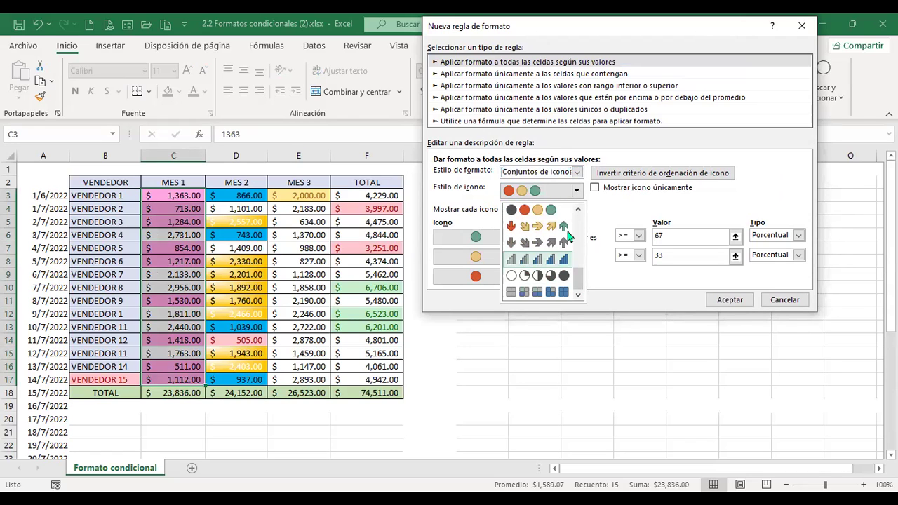
left_click(573, 190)
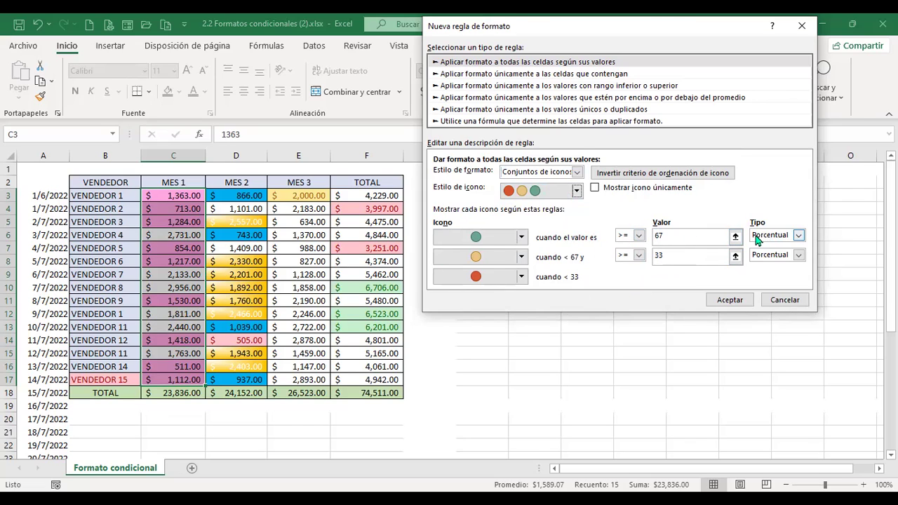
left_click(798, 236)
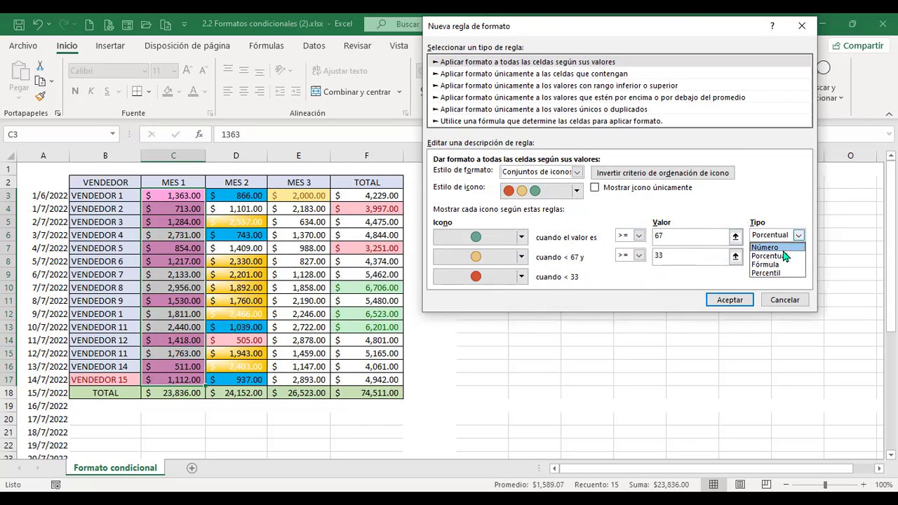
left_click(768, 246)
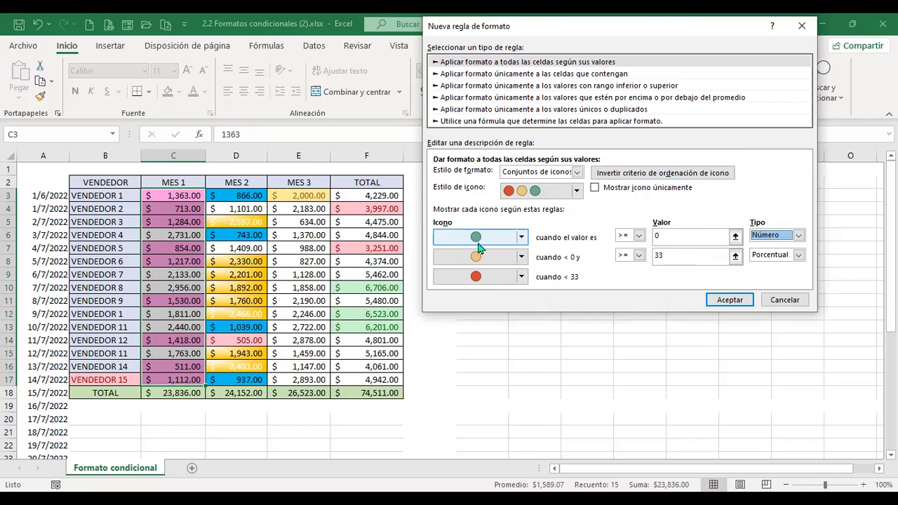
left_click(668, 235)
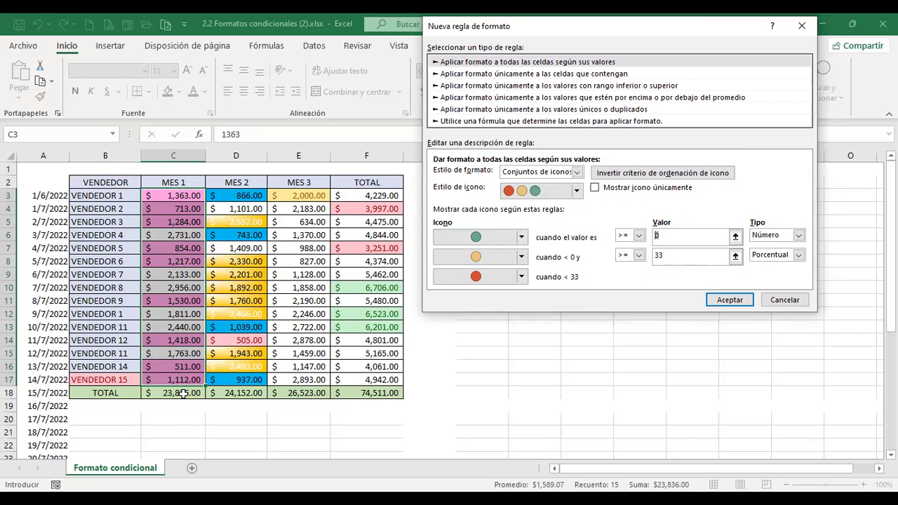
type("2000")
left_click(687, 259)
left_click(638, 255)
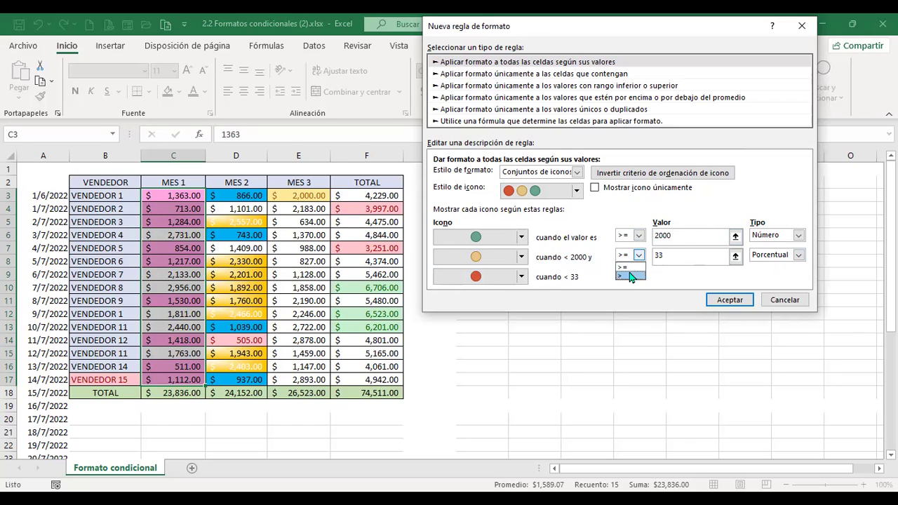
left_click(628, 267)
double_click(659, 255)
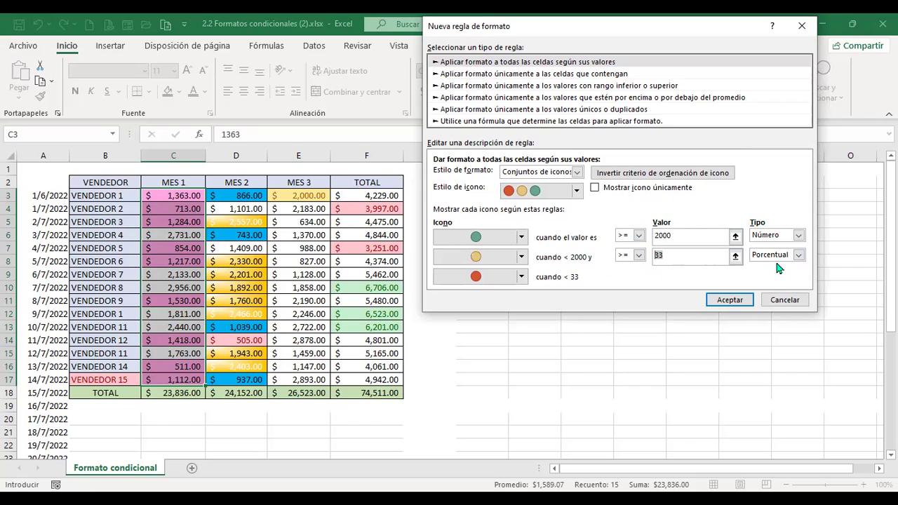
type("1000")
left_click(708, 237)
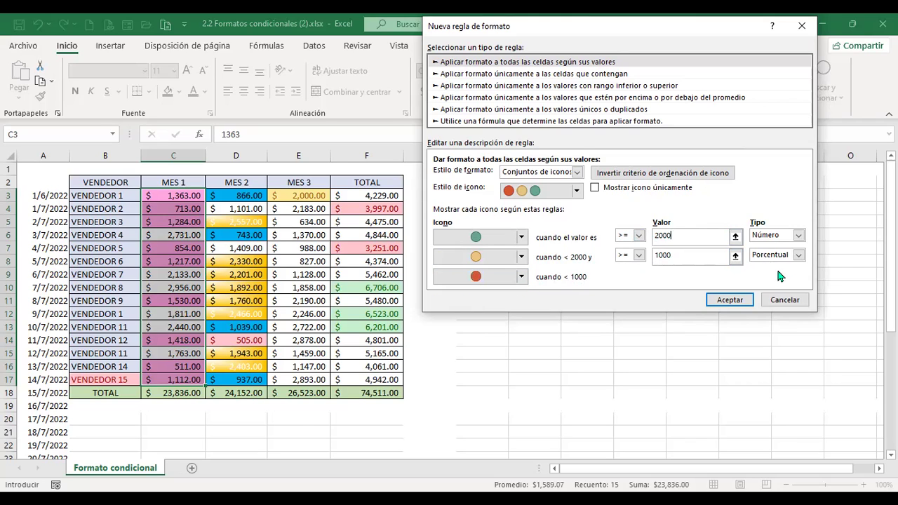
type("+")
left_click_drag(832, 252, 794, 257)
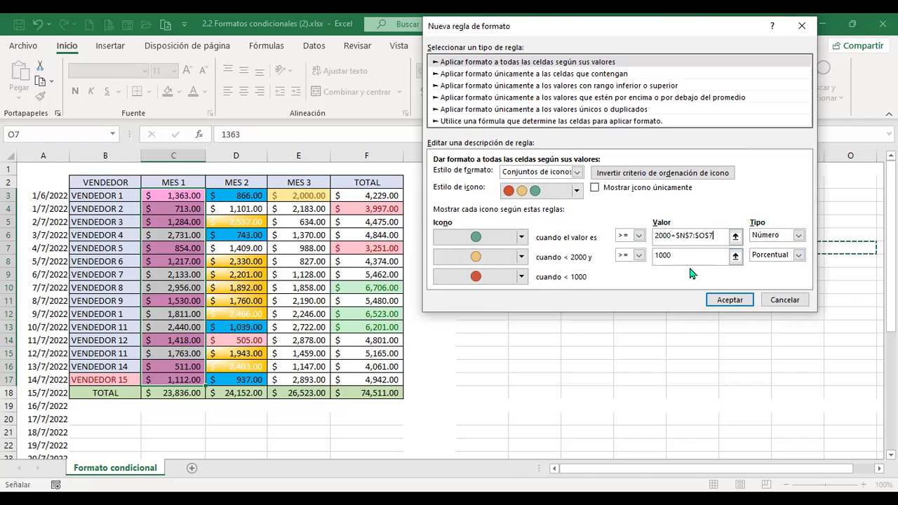
left_click_drag(718, 235, 640, 236)
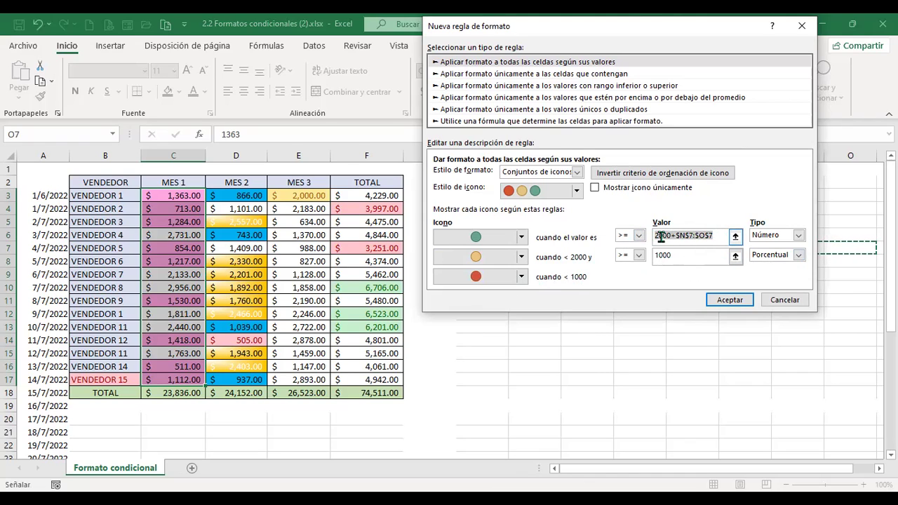
key("BackSpace")
left_click(785, 299)
Step: Start a new three-circle icon set rule on the MES 1 values with both threshold types set to Número
left_click(545, 92)
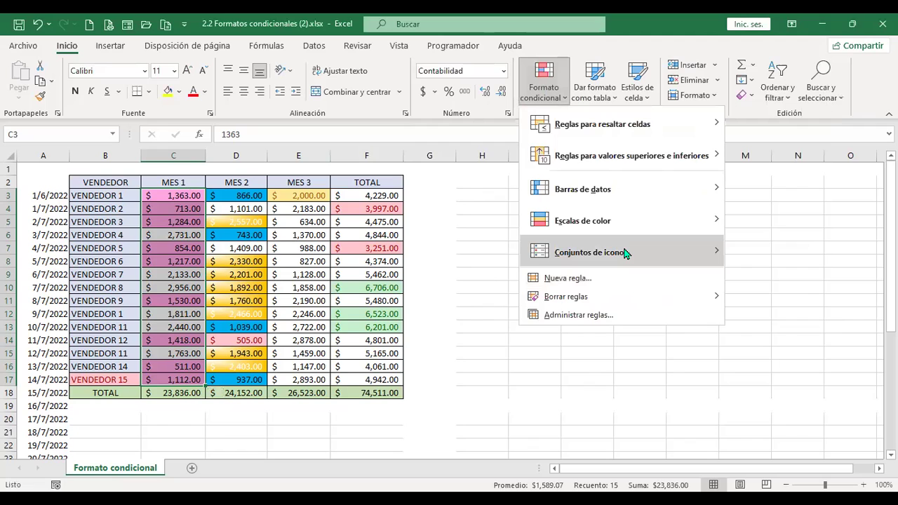
mouse_move(625, 252)
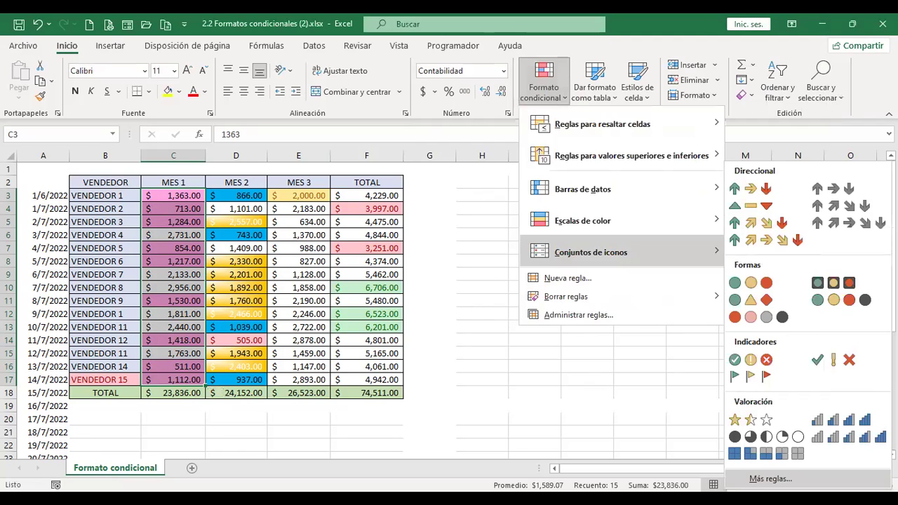
left_click(547, 260)
left_click(798, 234)
left_click(781, 248)
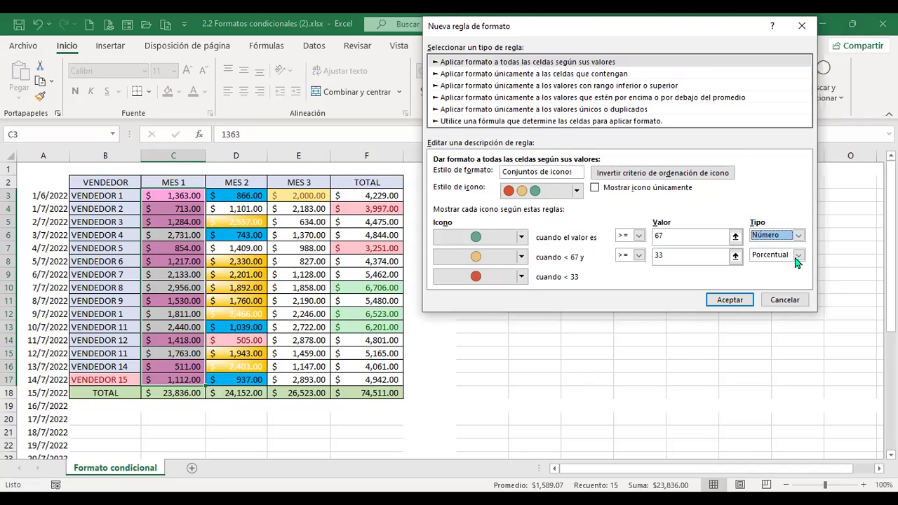
left_click(780, 254)
left_click(777, 267)
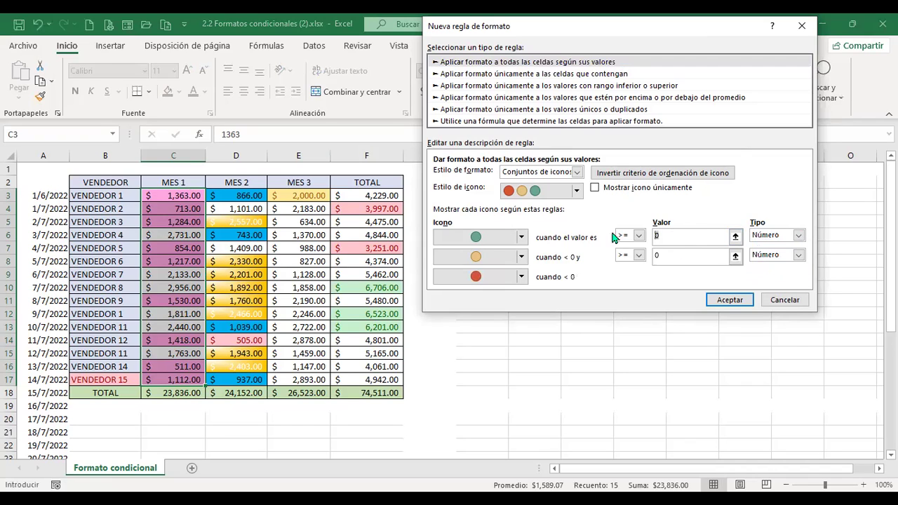
Step: Set the green icon's threshold to >= 2000 and the yellow icon's to >= 1000, and apply the rule to MES 1
type("2000")
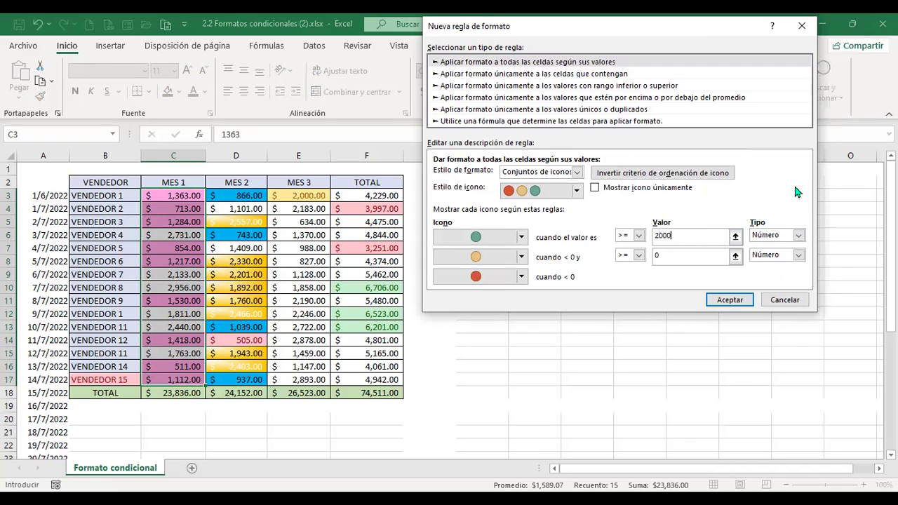
left_click(672, 255)
type("1000")
left_click(723, 236)
left_click(725, 300)
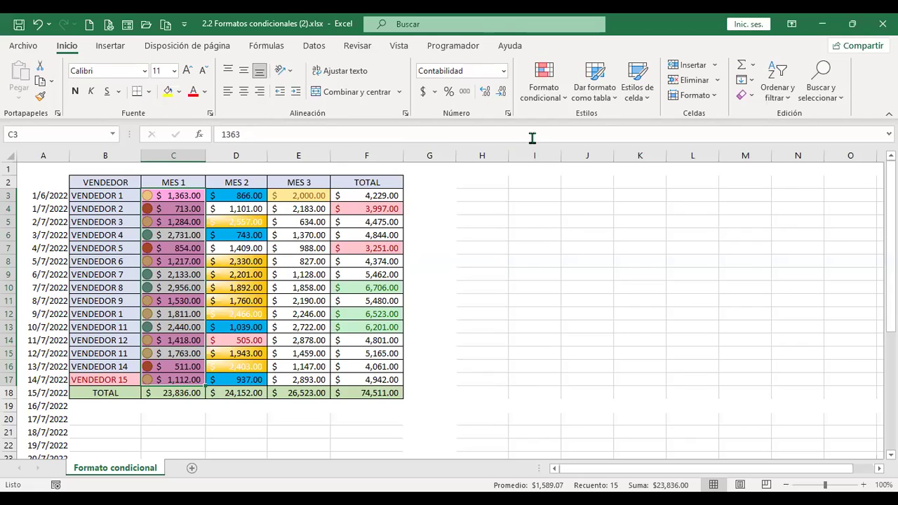
Step: Look at the value-based format styles and the cell-content conditions available for a new formatting rule, and cancel without creating one
left_click(566, 101)
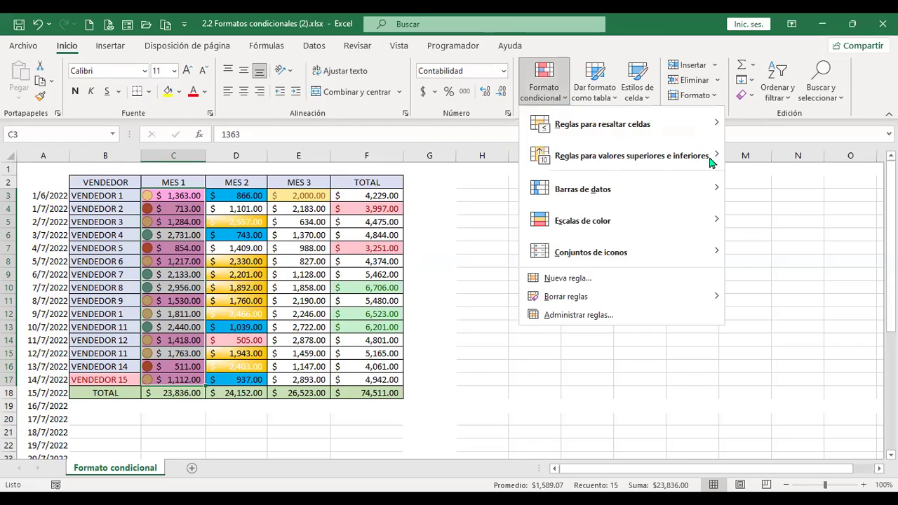
left_click(586, 277)
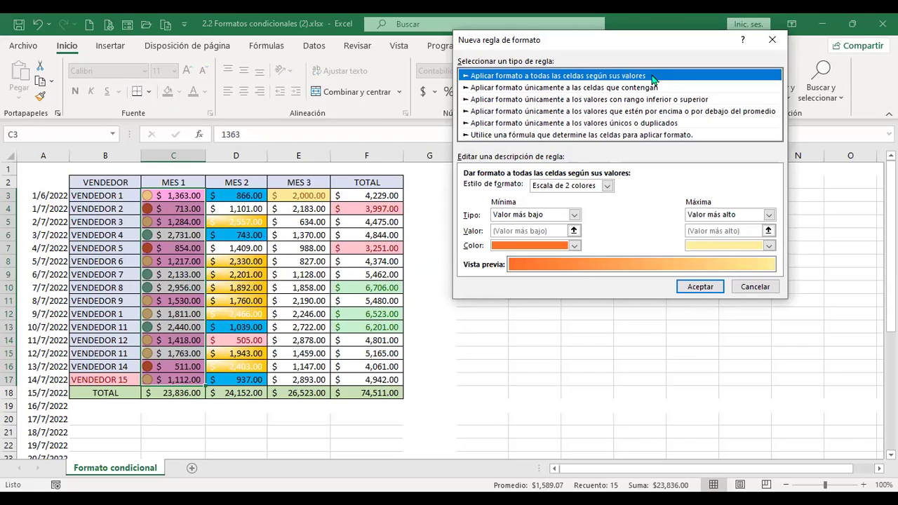
left_click(608, 187)
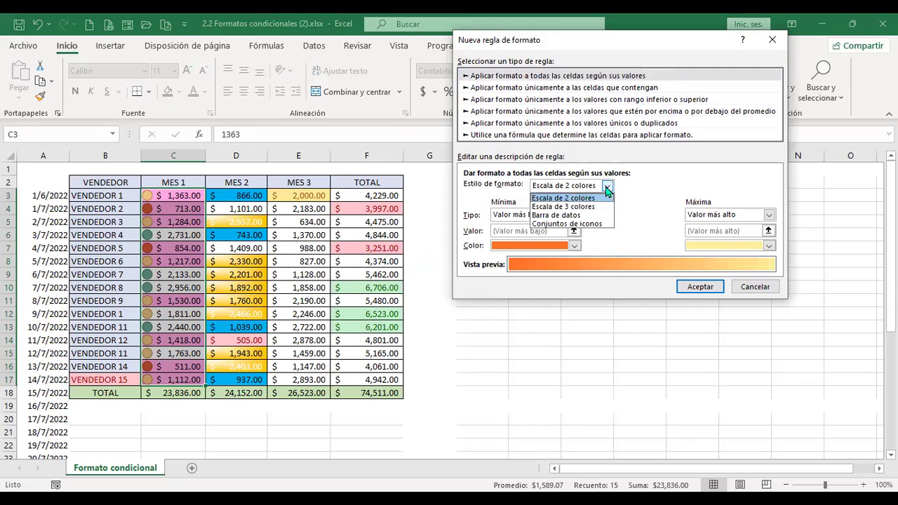
left_click(646, 201)
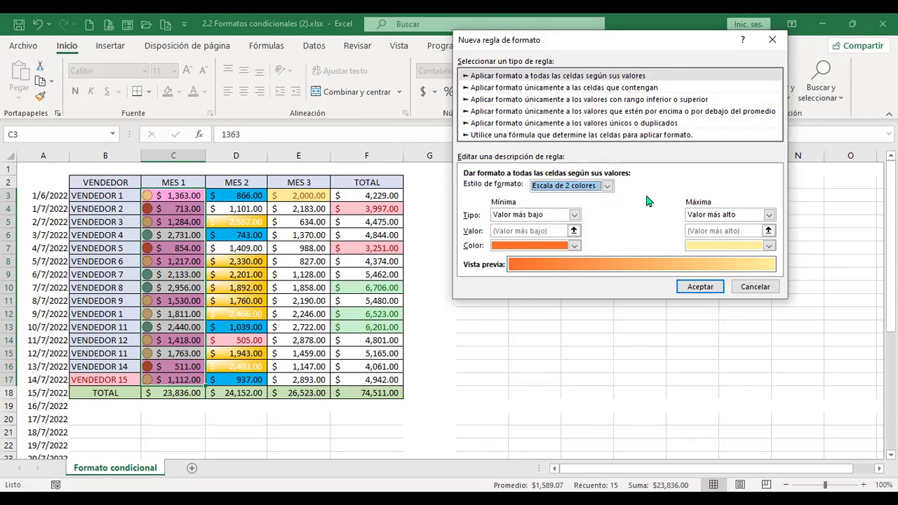
left_click(499, 89)
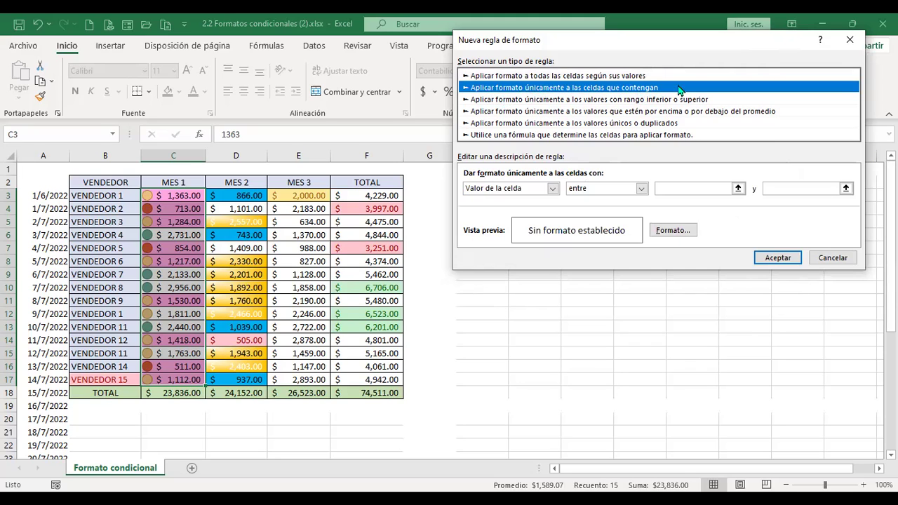
left_click(552, 189)
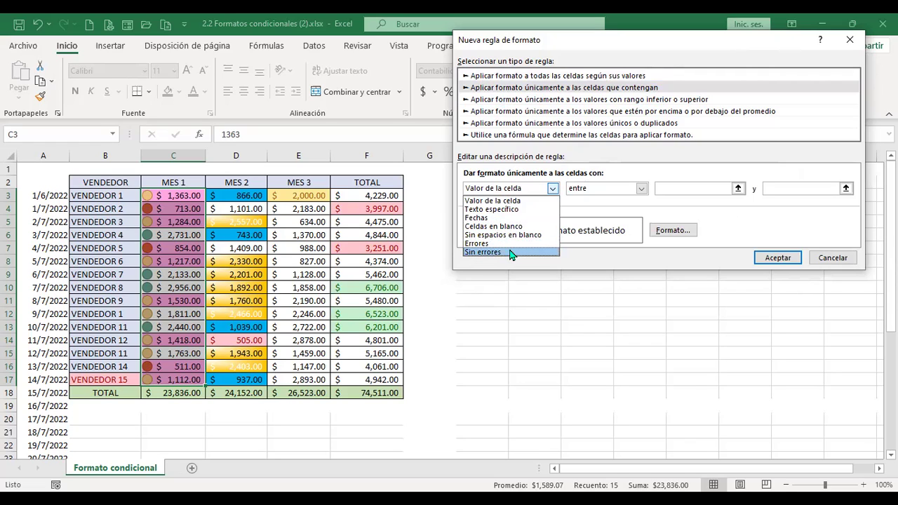
left_click(730, 219)
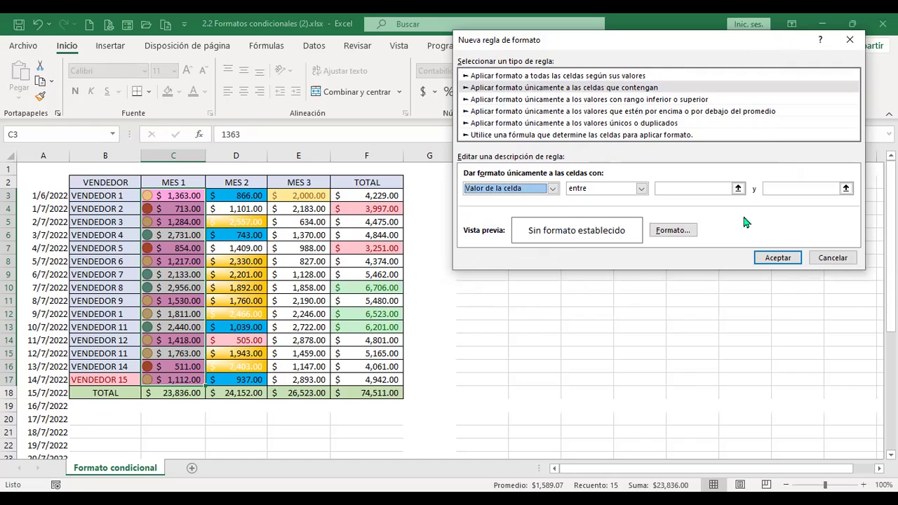
left_click(832, 258)
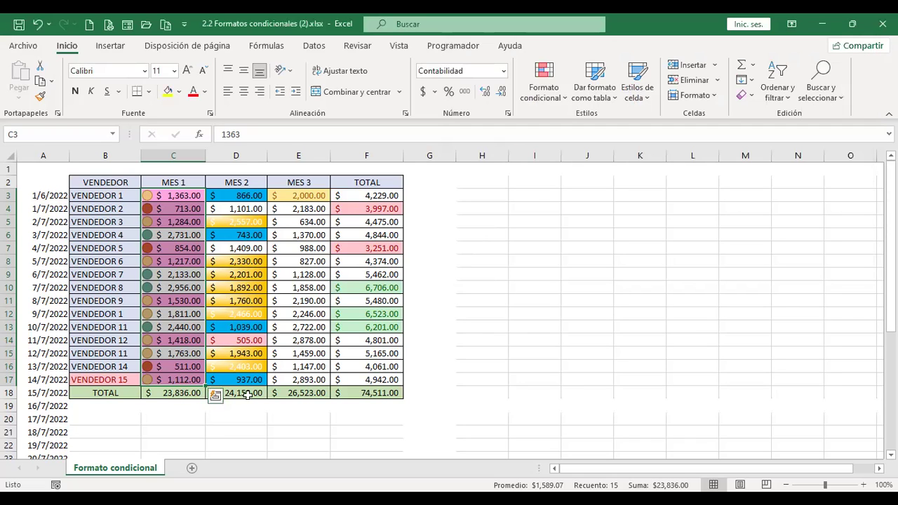
Step: Insert two blank rows above the VENDEDOR 15 row and select the date in A16
left_click(10, 380)
key("ctrl+plus")
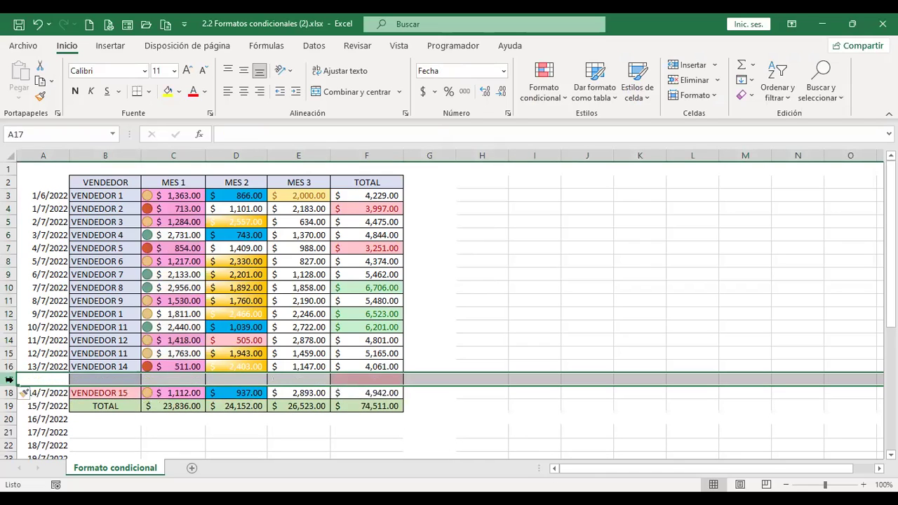
key("ctrl+plus")
key("Up")
key("Right")
key("Left")
key("shift+Right")
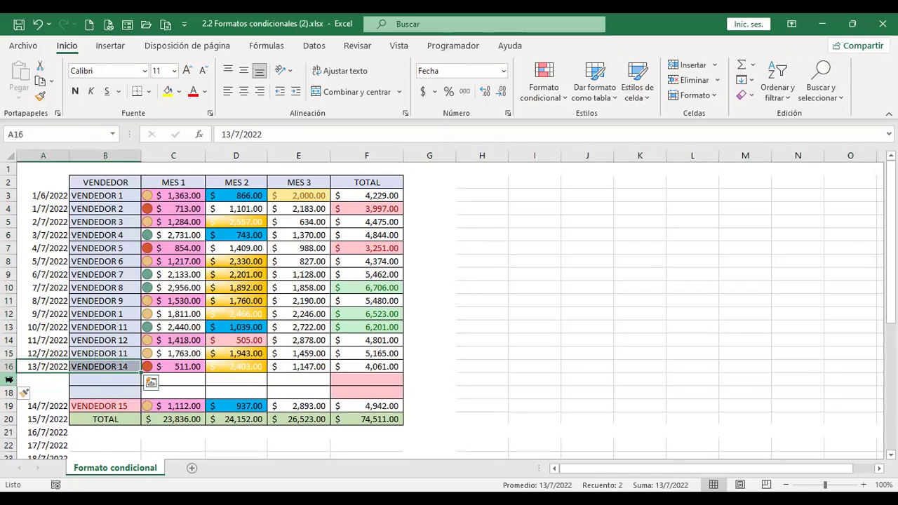
key("ctrl+q")
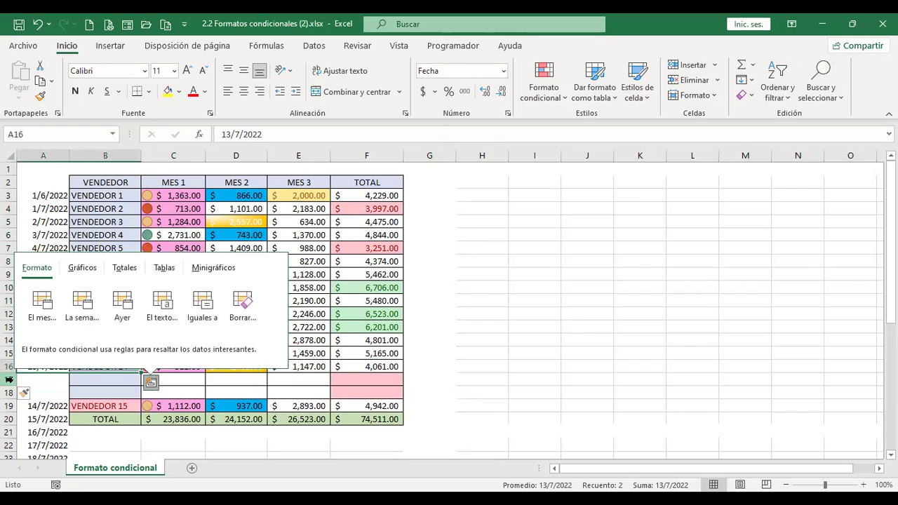
key("Escape")
key("shift+Left")
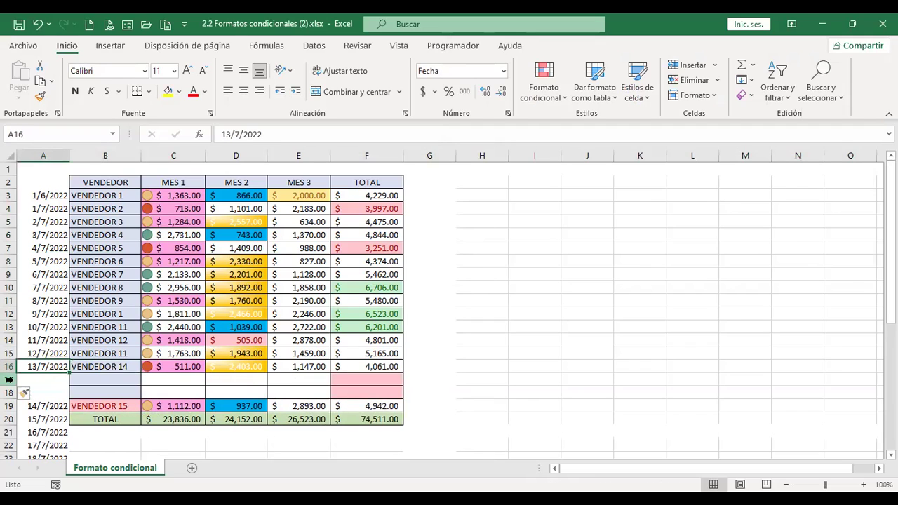
Step: Copy the 13/7/2022 date from A16 into the new rows' date cells A17:A18
key("ctrl+c")
key("Down")
key("shift+Down")
key("Return")
Step: Enter 600 in C17 and 800 in C18 as the MES 1 values of the two new rows
key("Up")
key("Right")
key("Right")
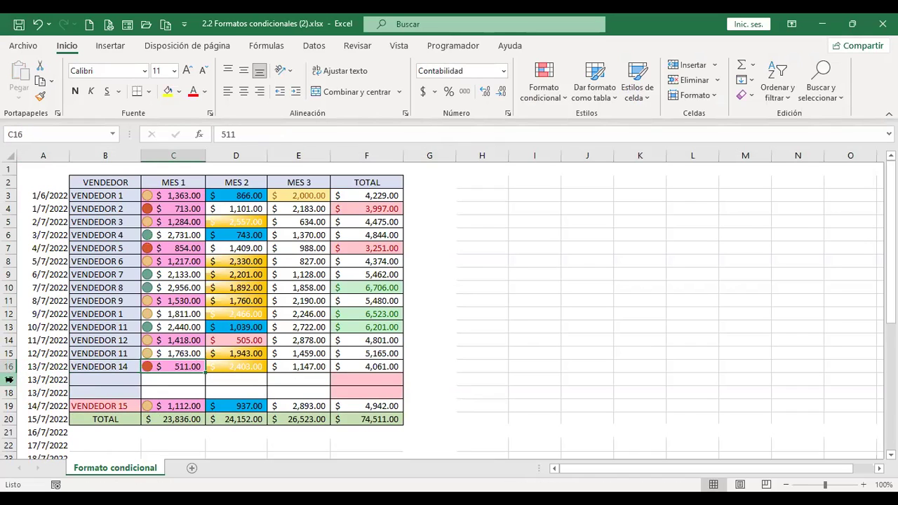
key("Down")
type("600")
key("Return")
type("800")
key("Tab")
key("Tab")
key("Up")
key("Left")
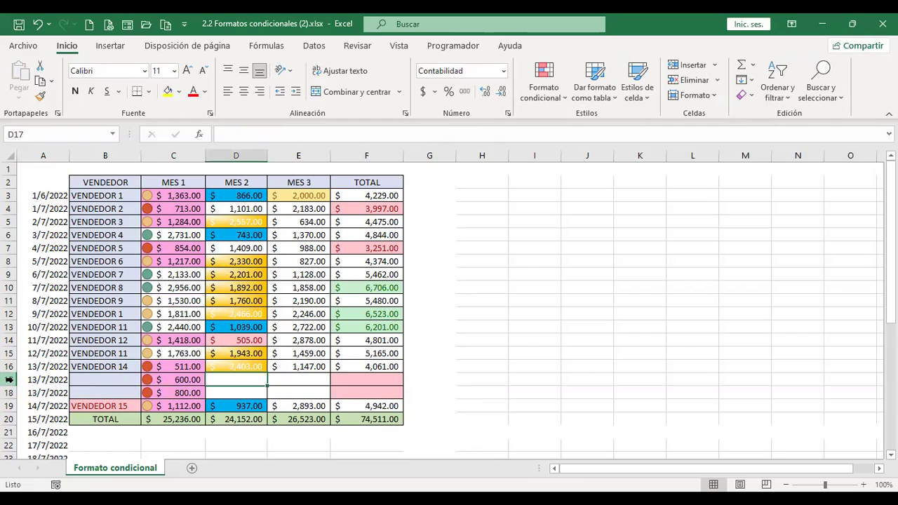
Step: Enter 3000 in D17 and 1500 in E17 as the MES 2 and MES 3 values
type("3000")
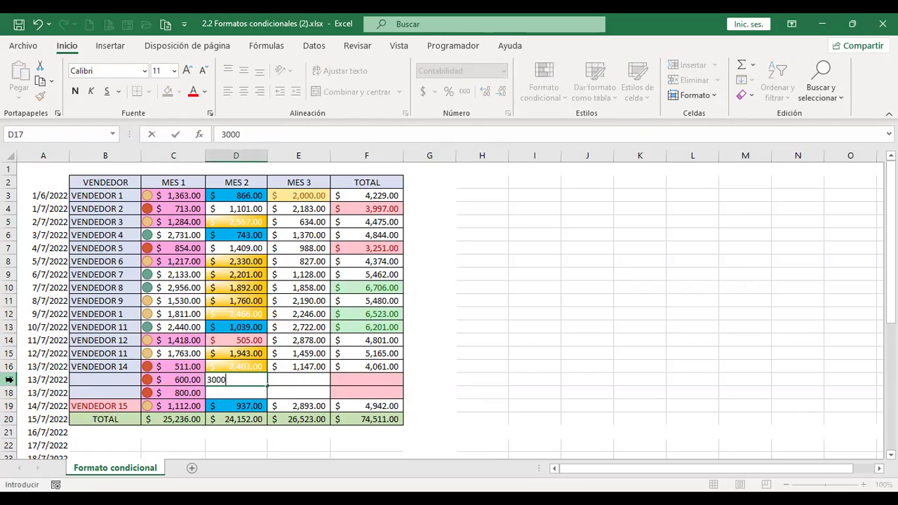
key("Tab")
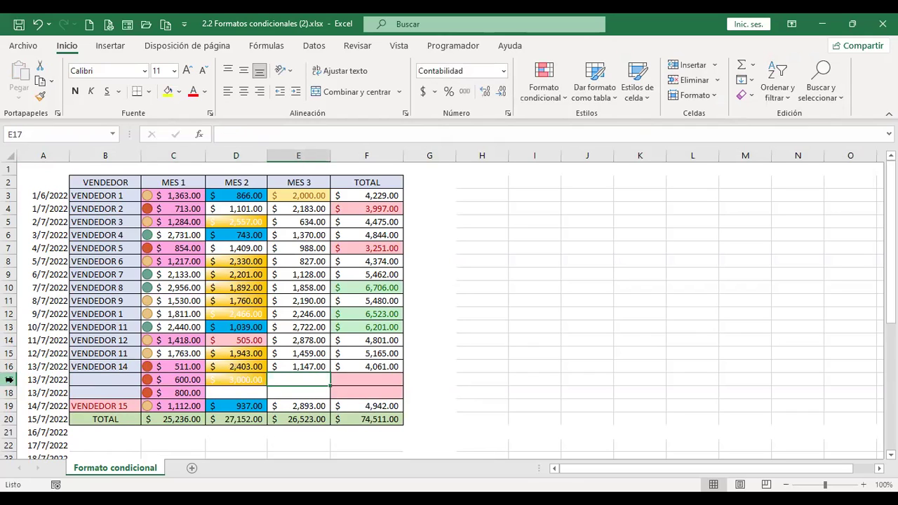
type("1500")
key("Left")
Step: Add the heading FECHA in A2 above the date column
key("Left")
key("Left")
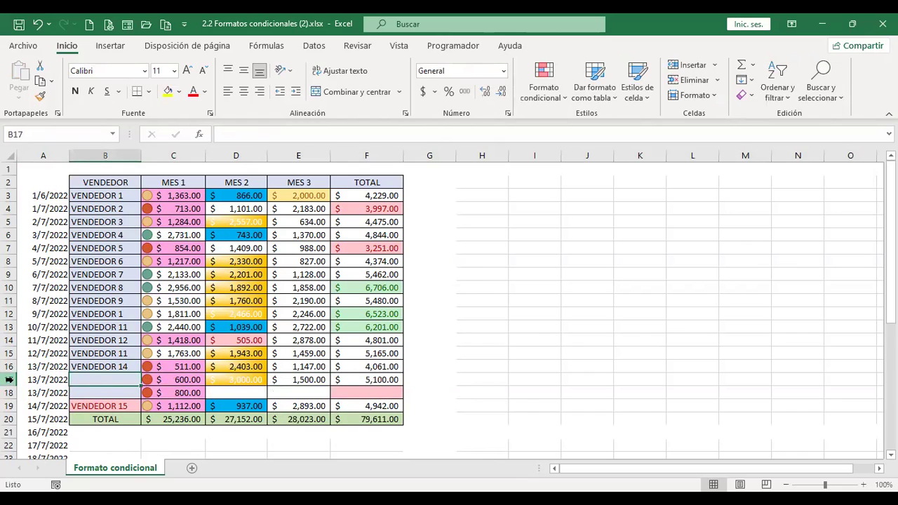
key("Left")
key("Up")
key("Up")
key("Up")
key("Up")
key("Up")
key("Up")
key("Up")
key("Up")
key("Up")
key("Up")
key("Up")
key("Up")
key("Up")
key("Up")
key("Up")
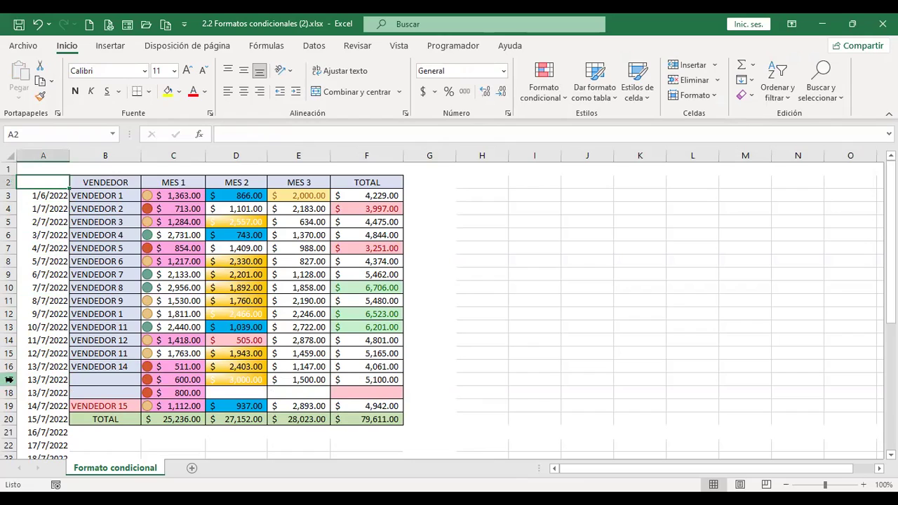
type("FECHA")
key("Return")
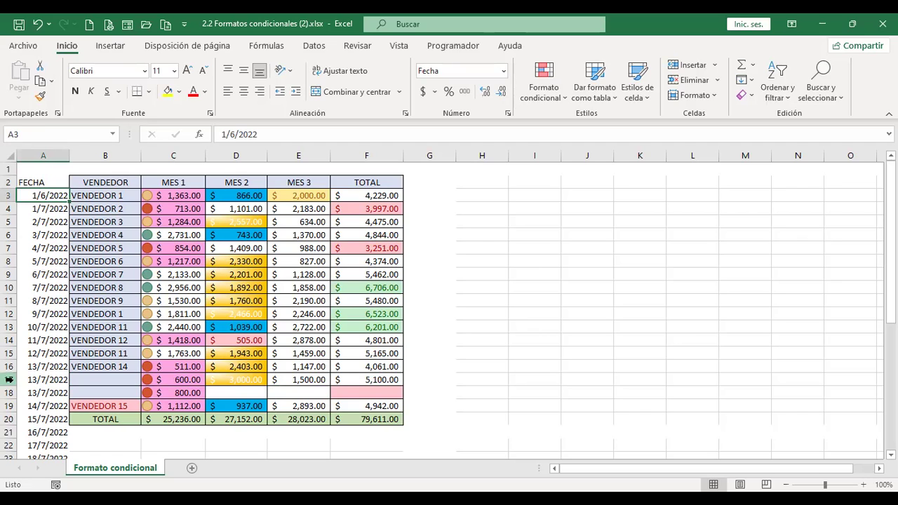
Step: Start a new conditional formatting rule on A3:F19 that formats only blank cells (Celdas en blanco)
key("shift+Right")
key("shift+Right")
key("shift+Right")
key("shift+Right")
key("shift+Right")
key("shift+Right")
key("shift+Left")
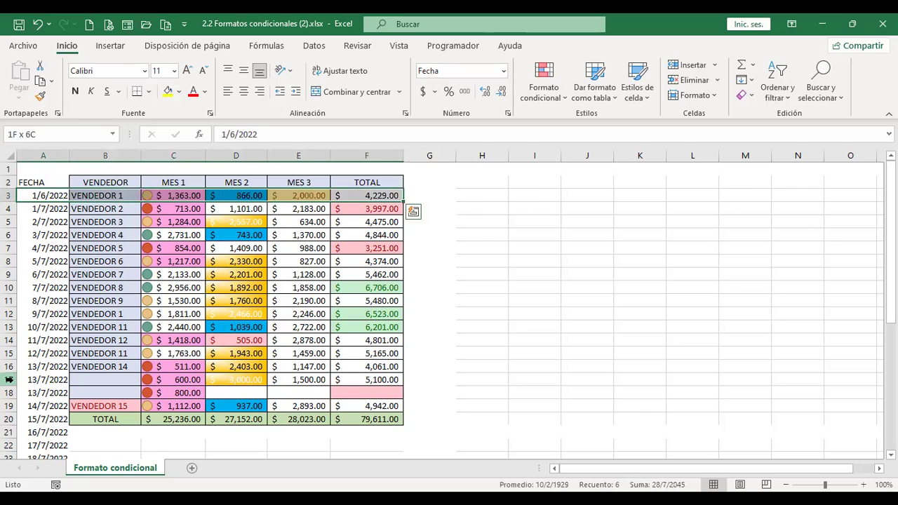
key("shift+Down")
key("shift+Down")
key("shift+Down")
key("shift+Down")
key("shift+Down")
key("shift+Down")
key("shift+Down")
key("shift+Down")
key("shift+Down")
key("shift+Down")
key("shift+Down")
key("shift+Down")
key("shift+Down")
key("shift+Down")
key("shift+Down")
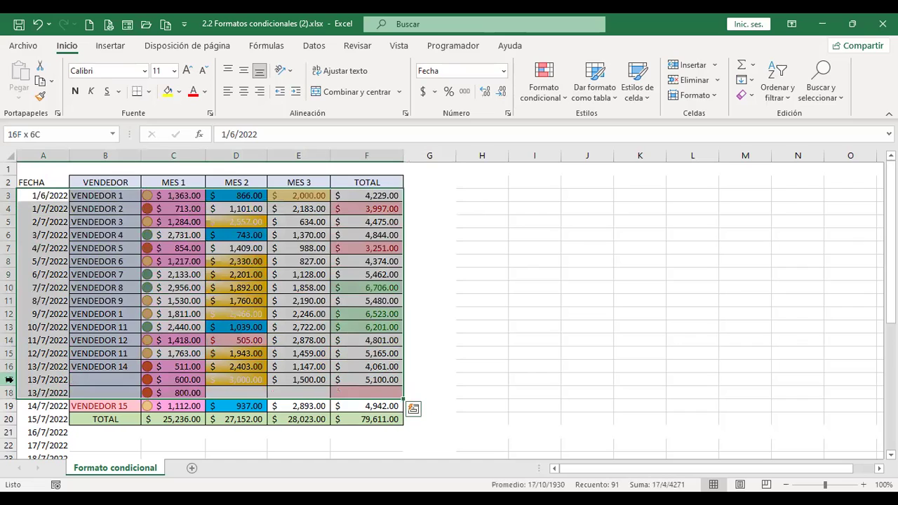
key("shift+Down")
key("shift+Down")
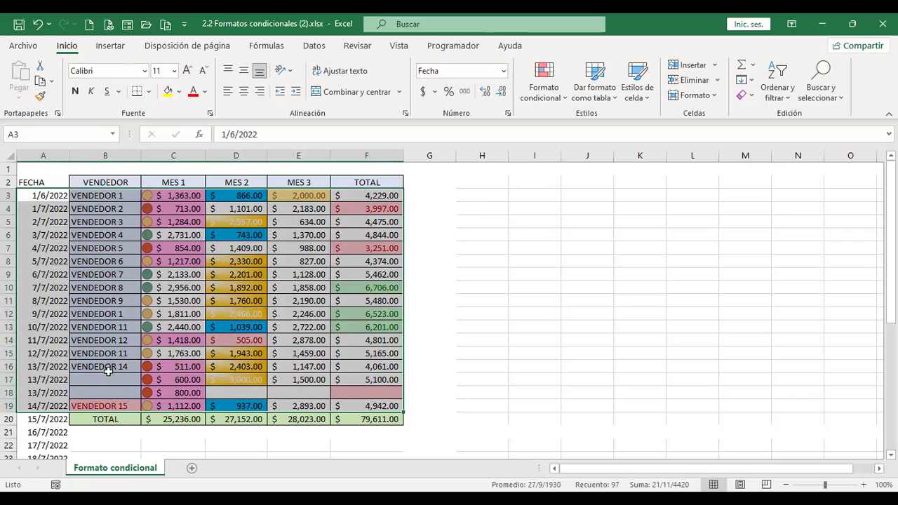
left_click(564, 98)
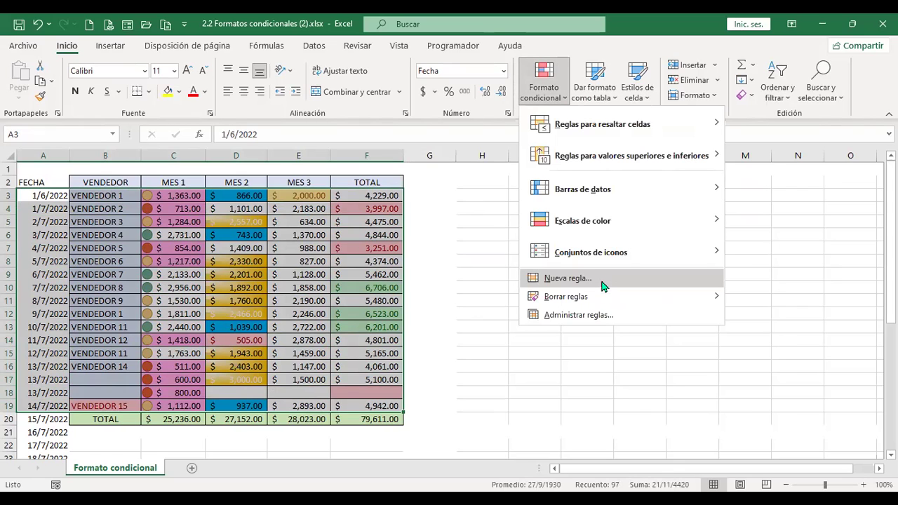
left_click(569, 278)
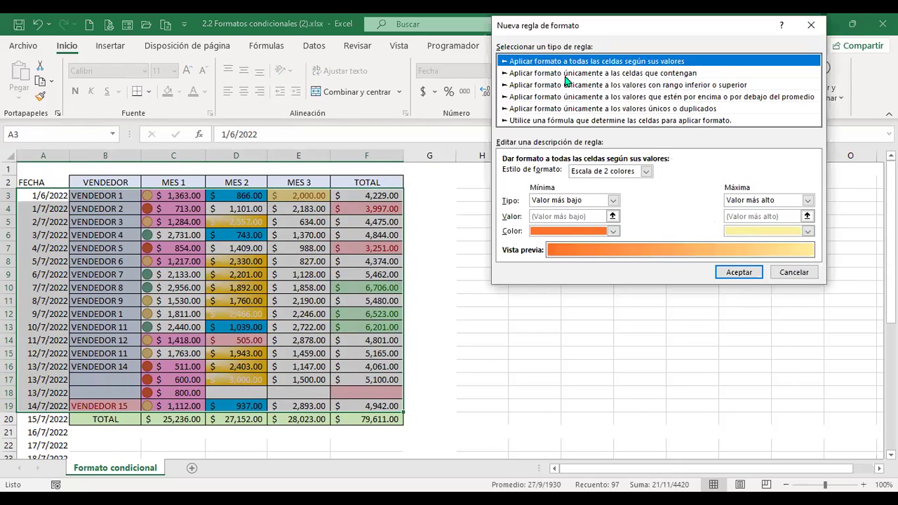
left_click(565, 75)
left_click(568, 85)
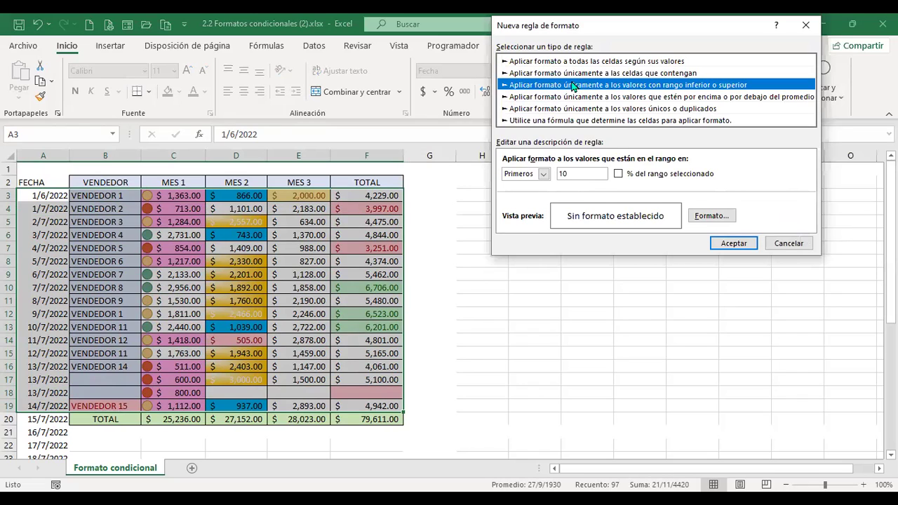
left_click(573, 74)
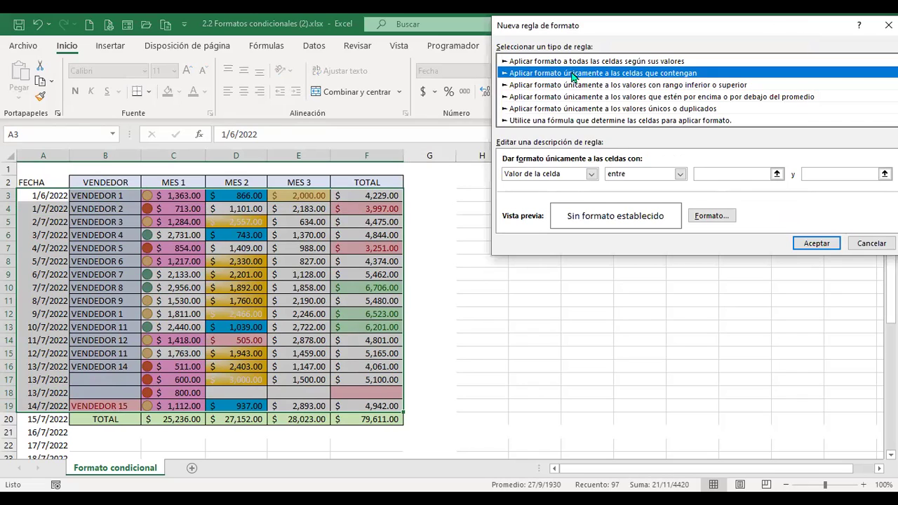
left_click(591, 174)
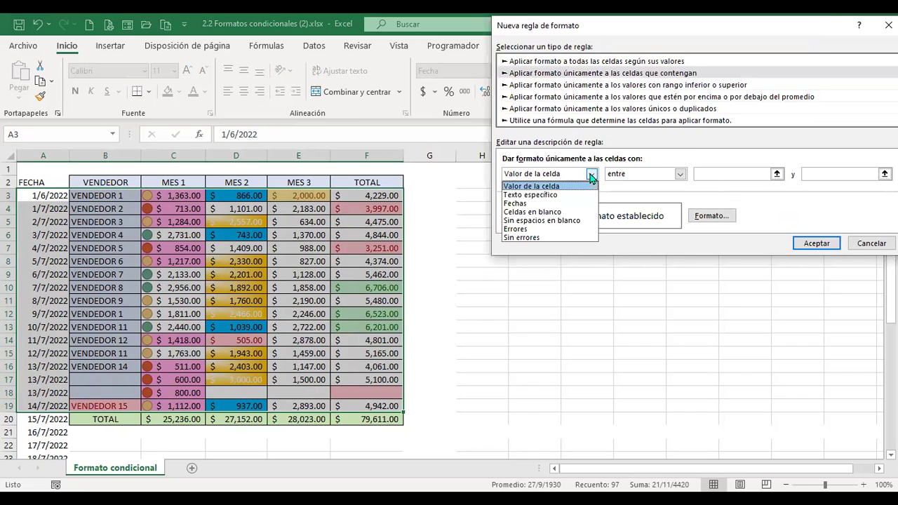
left_click(564, 213)
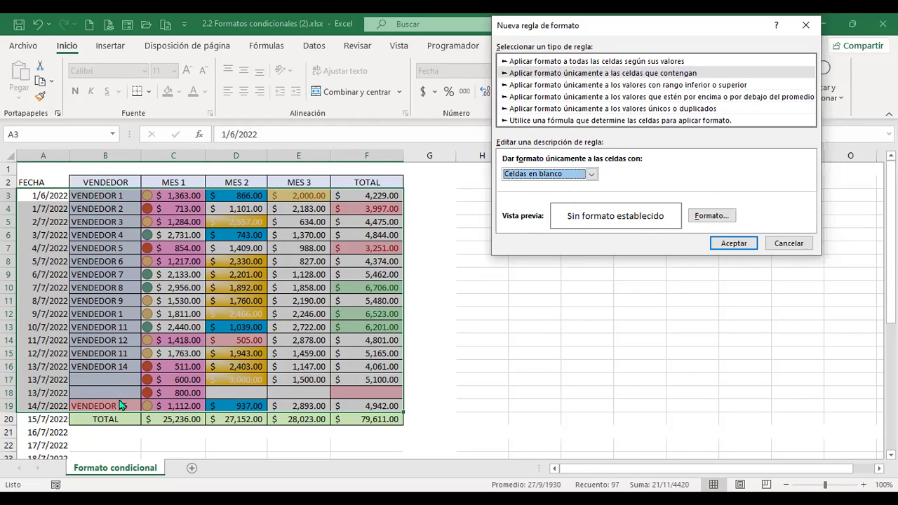
Step: Give the blank-cell rule a solid purple fill from the standard colours and apply the rule to the selected range
left_click(717, 216)
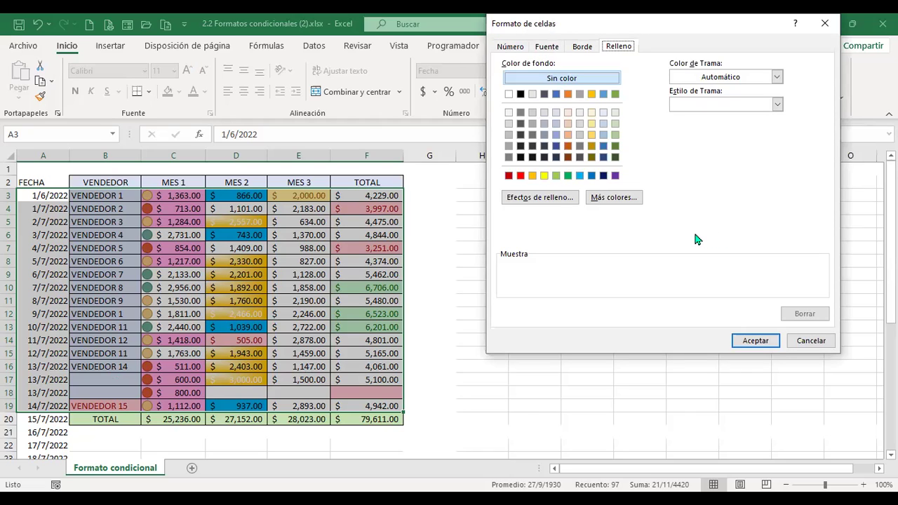
left_click(560, 200)
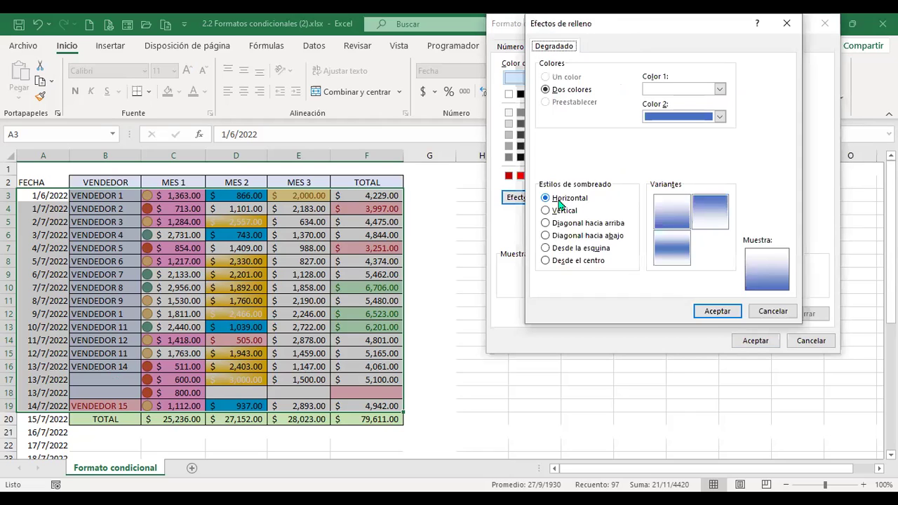
left_click(783, 315)
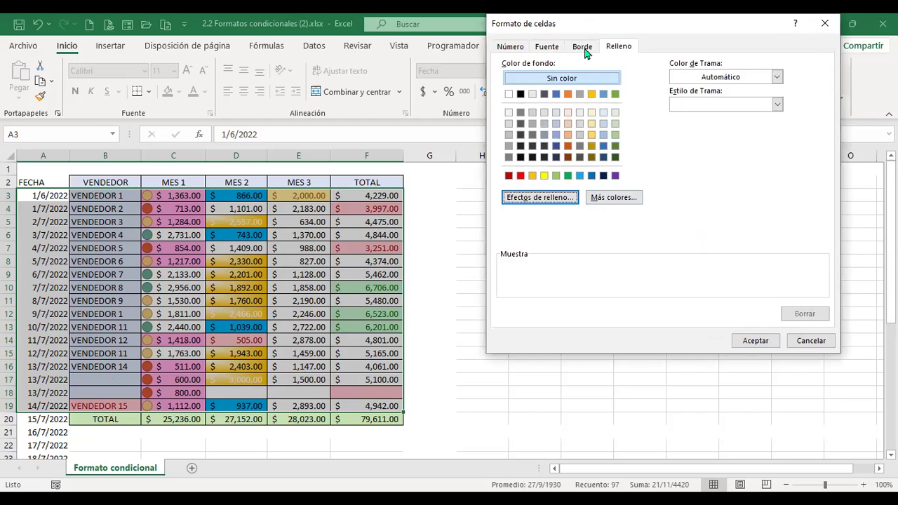
left_click(615, 176)
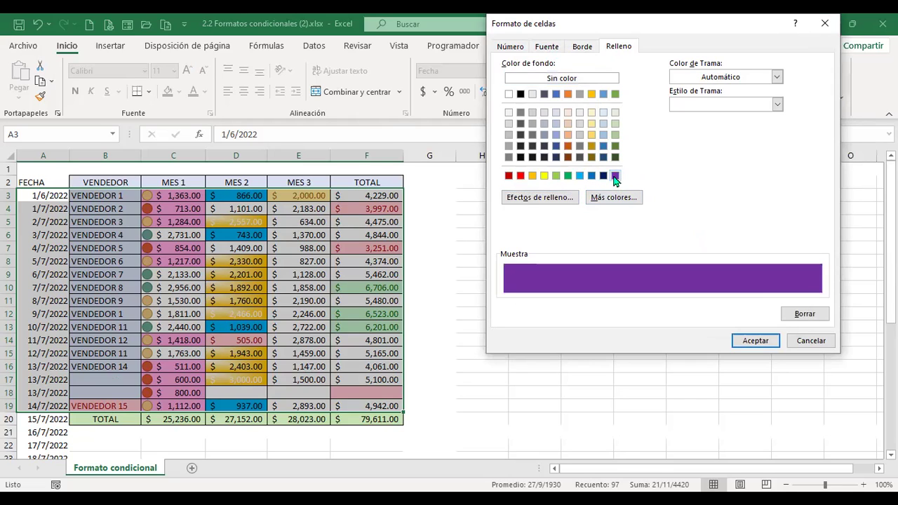
left_click(762, 345)
left_click(730, 244)
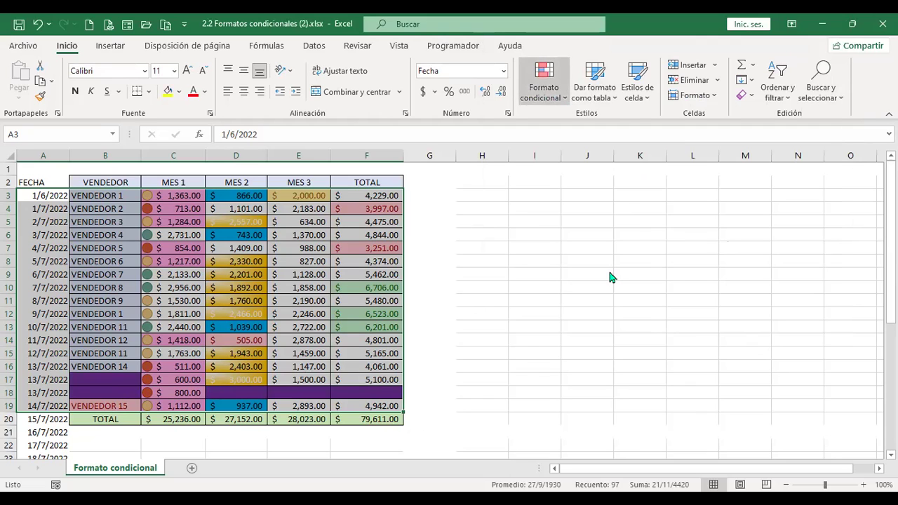
Step: Start another formatting rule on A3:F19 of the type that formats only cells that contain a specified condition
left_click(565, 73)
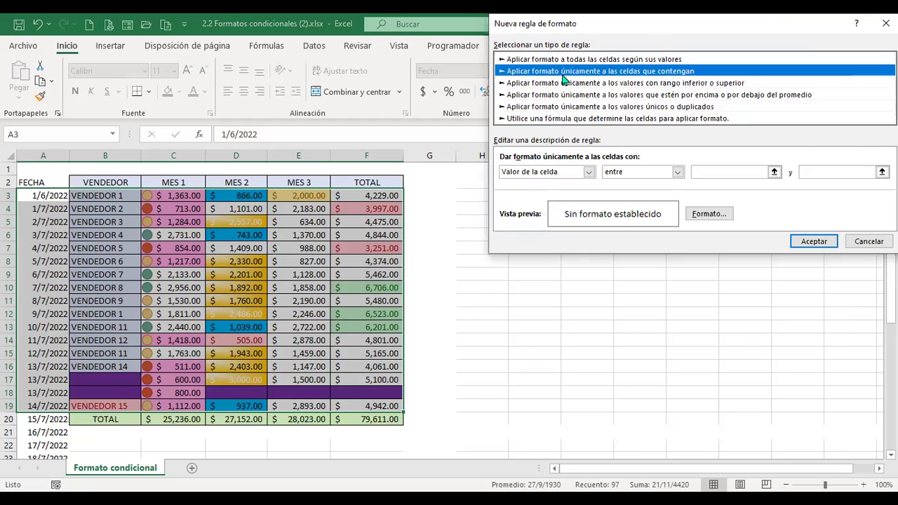
Step: Examine the condition options of the cell-content and top/bottom-ranked rule types for a new formatting rule, leaving without creating one
left_click(590, 172)
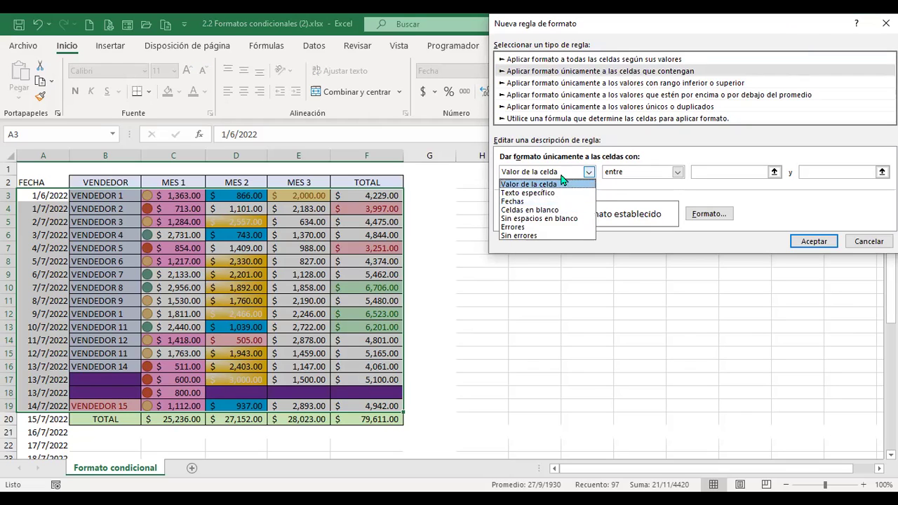
left_click(797, 205)
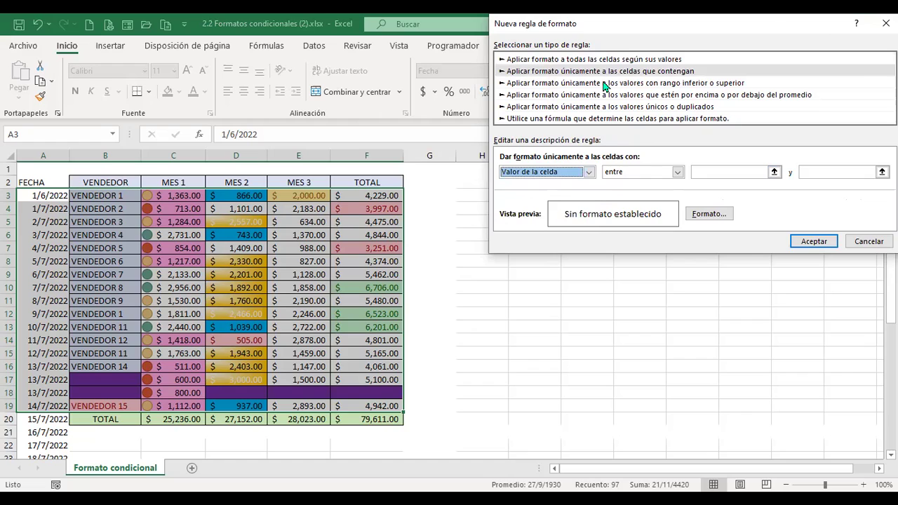
left_click(581, 84)
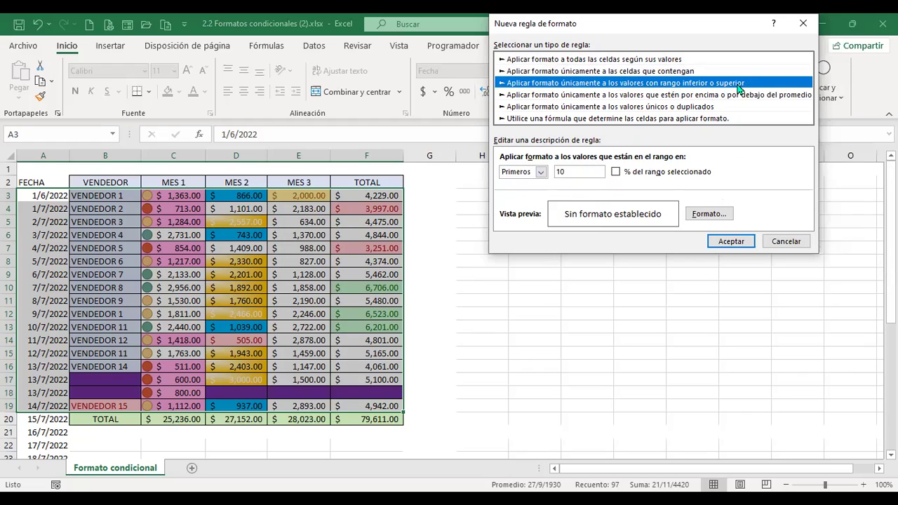
left_click(541, 172)
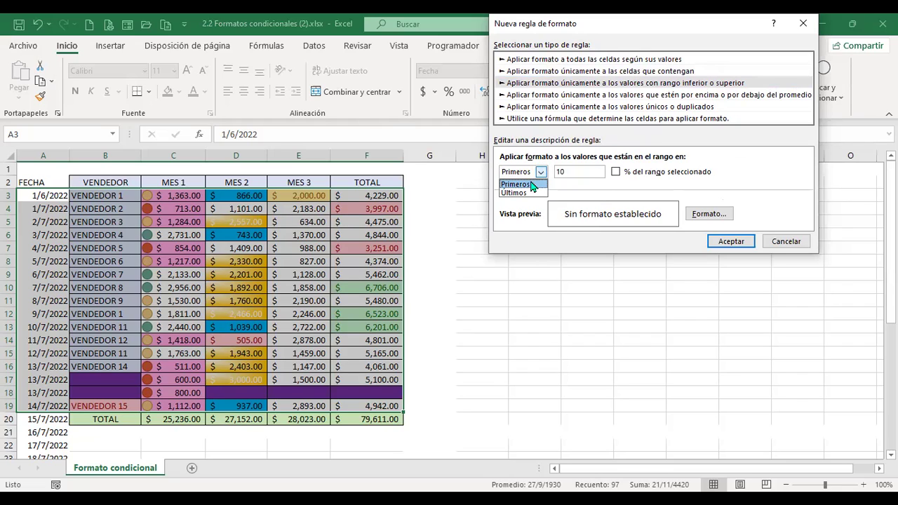
left_click(530, 185)
left_click(587, 172)
left_click(541, 172)
key("Escape")
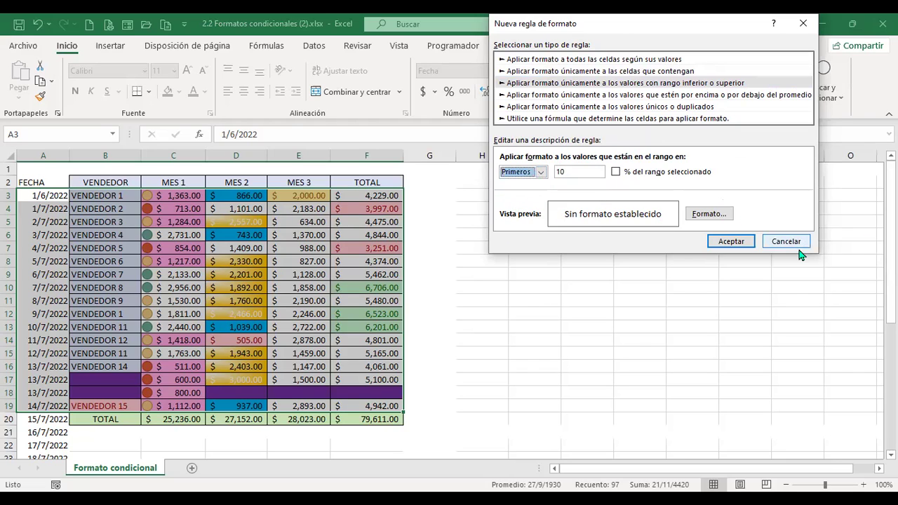
left_click(787, 241)
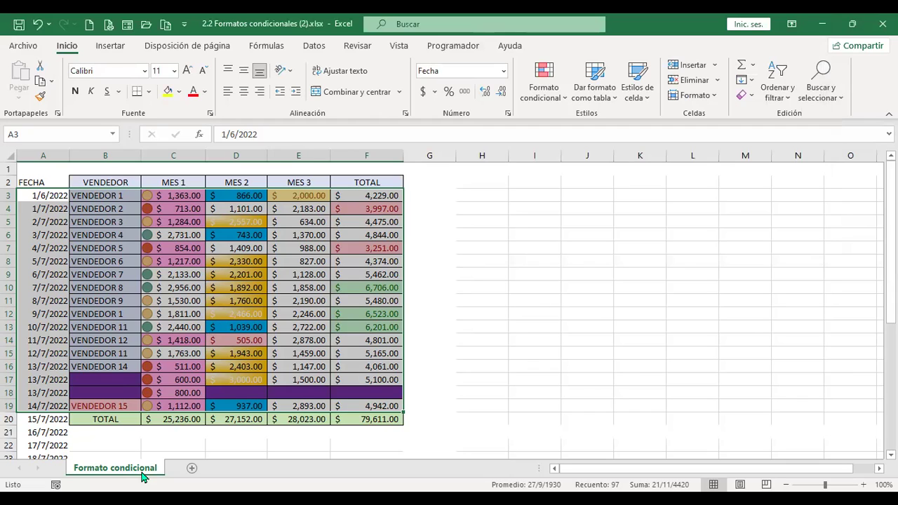
Step: Create a copy of the Formato condicional sheet at the end of the same workbook
right_click(142, 476)
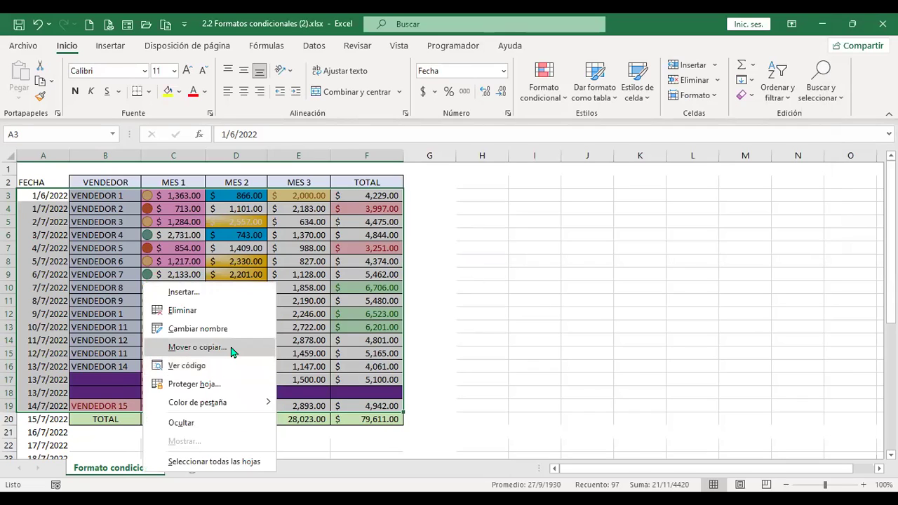
left_click(246, 341)
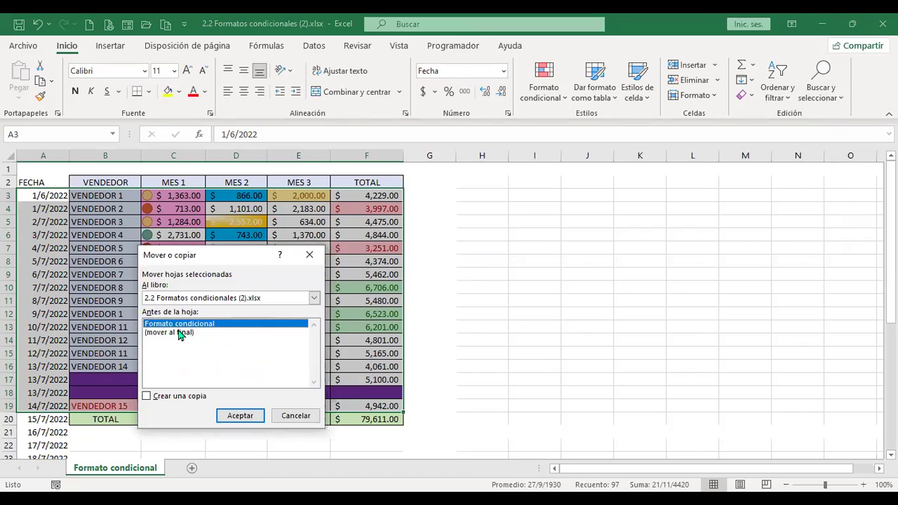
left_click(180, 333)
left_click(147, 395)
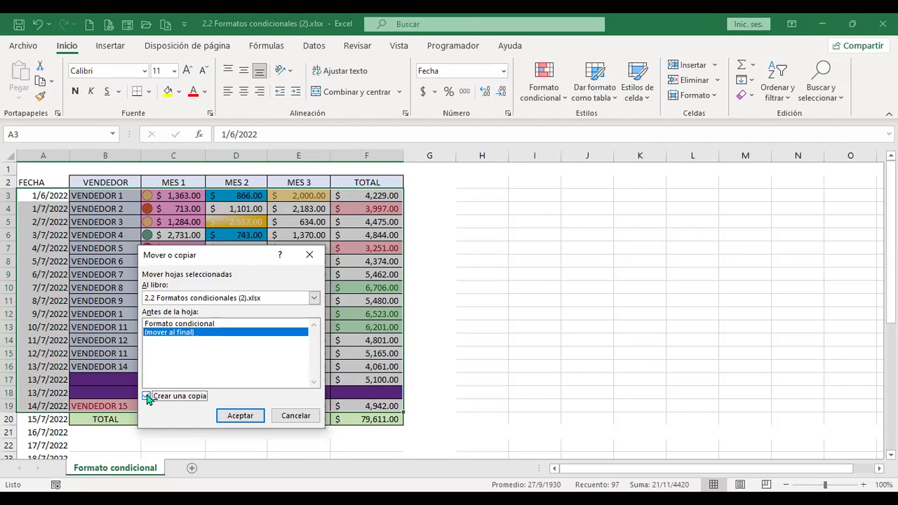
left_click(240, 415)
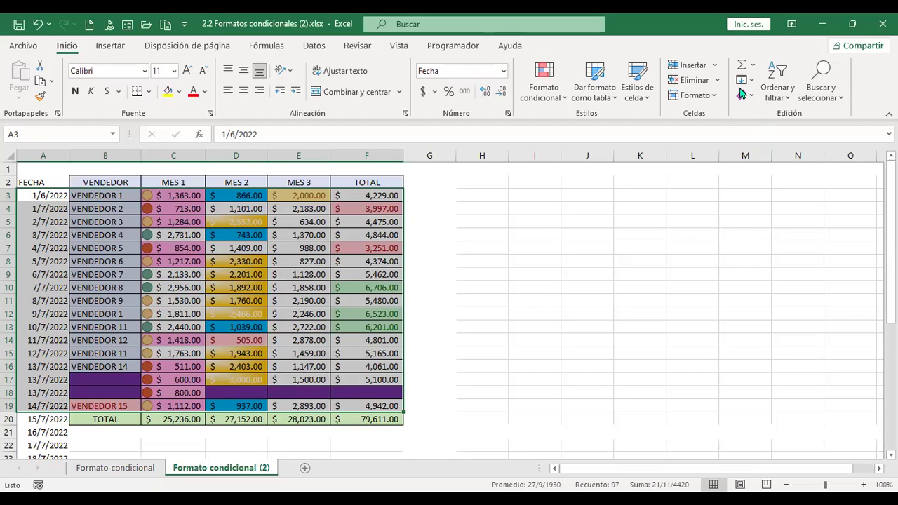
Step: Clear all formats from the range A3:F19 on the copied sheet
left_click(746, 96)
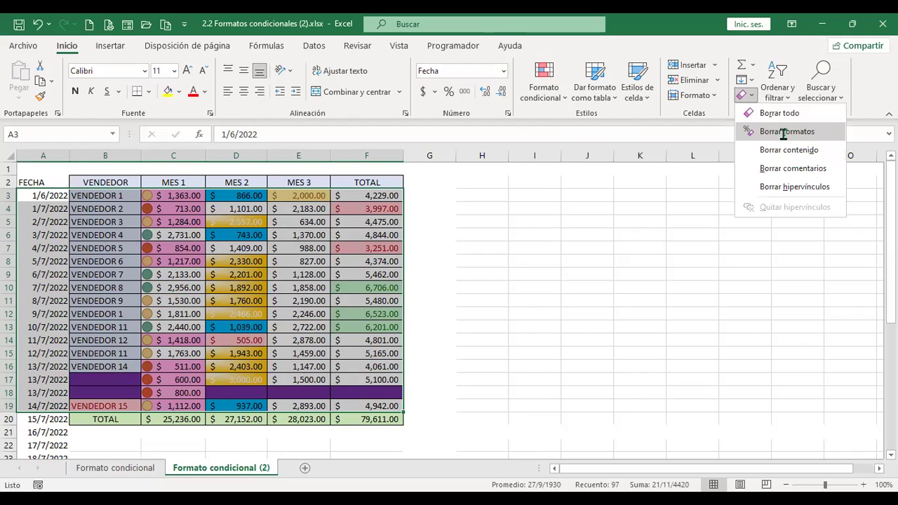
left_click(784, 131)
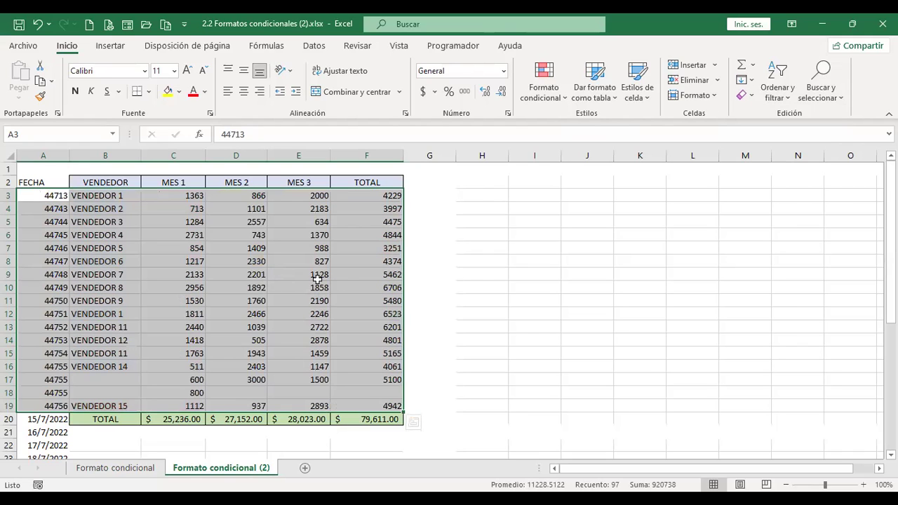
left_click(563, 102)
left_click(589, 280)
left_click(584, 83)
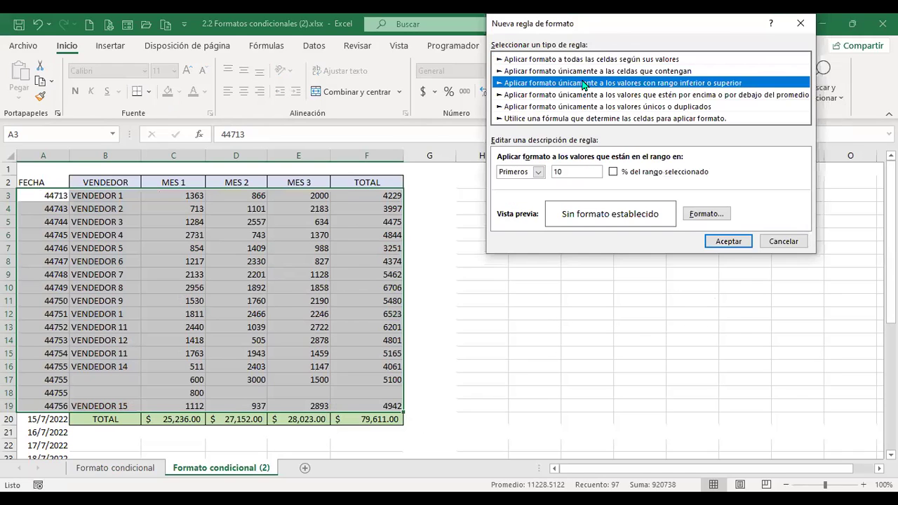
left_click(784, 241)
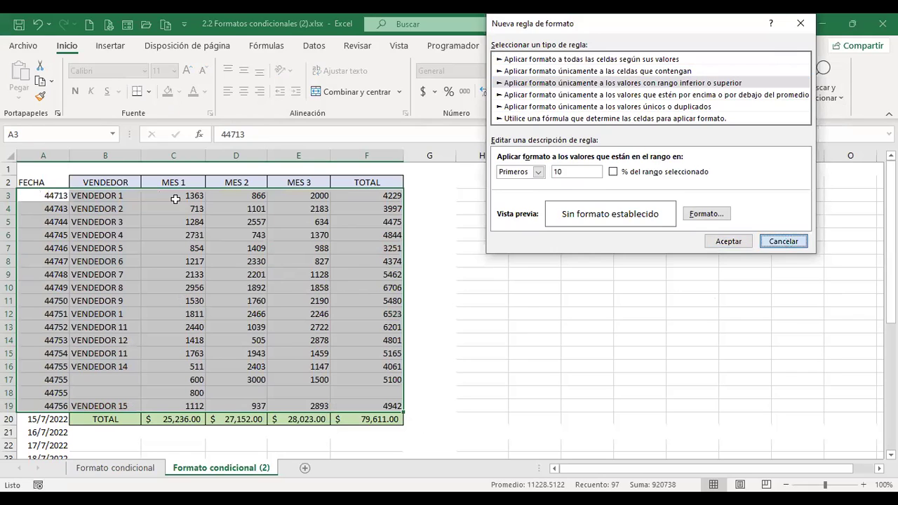
Step: Format the FECHA values in A3:A19 as short dates
left_click_drag(166, 198, 165, 247)
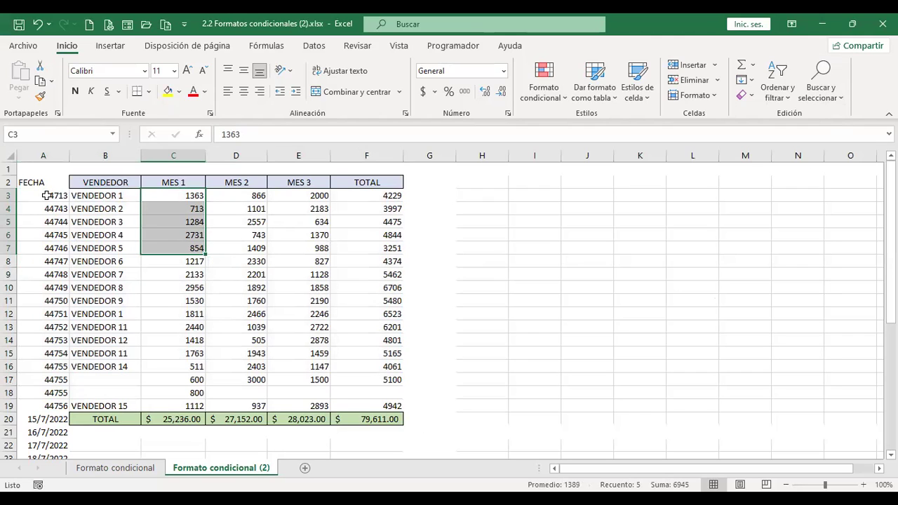
left_click_drag(47, 195, 47, 404)
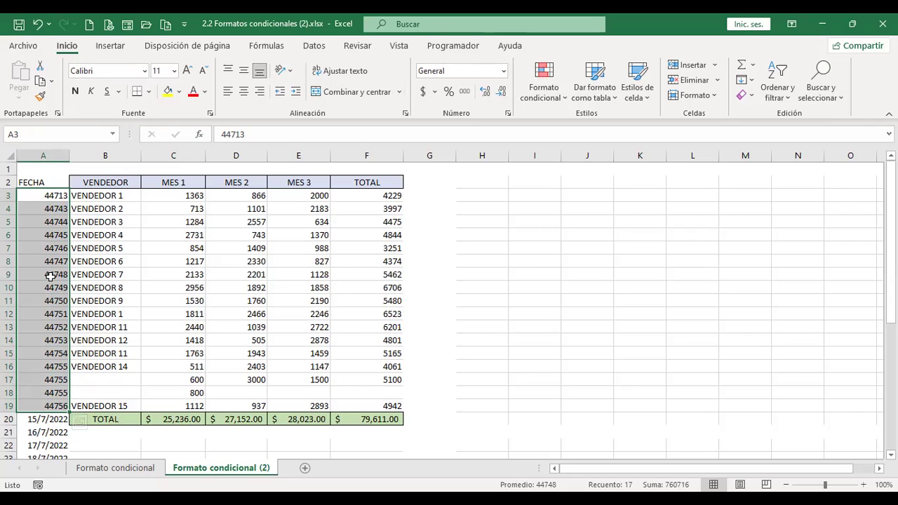
left_click(503, 71)
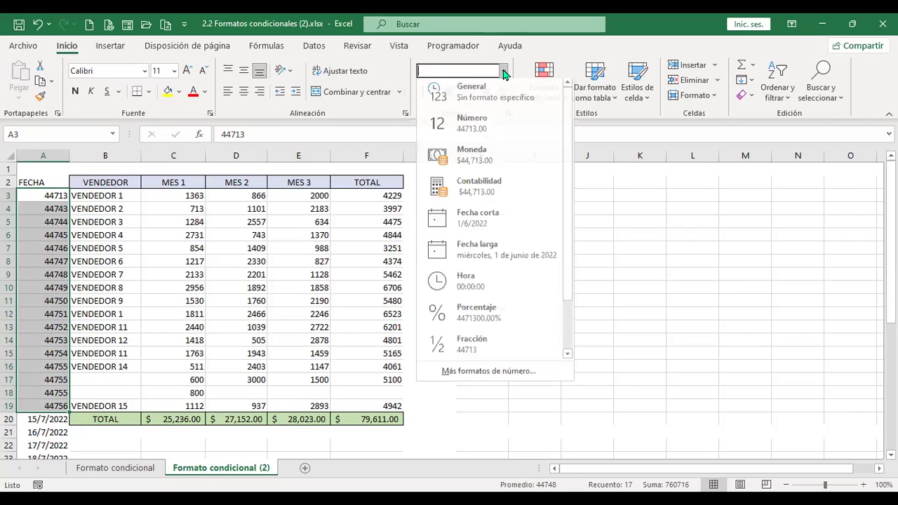
left_click(491, 217)
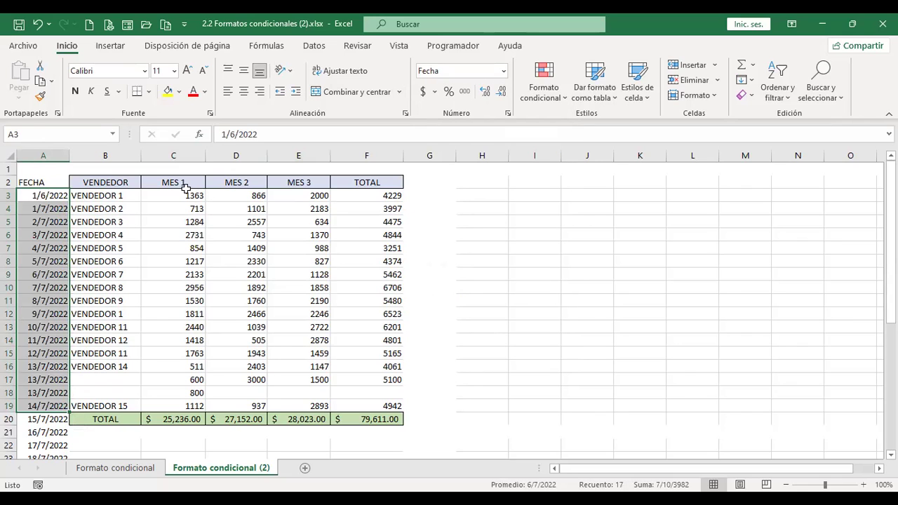
Step: Apply the accounting number format to the MES 1 through TOTAL amounts in C3:F19
left_click_drag(185, 196, 187, 222)
left_click_drag(266, 208, 379, 406)
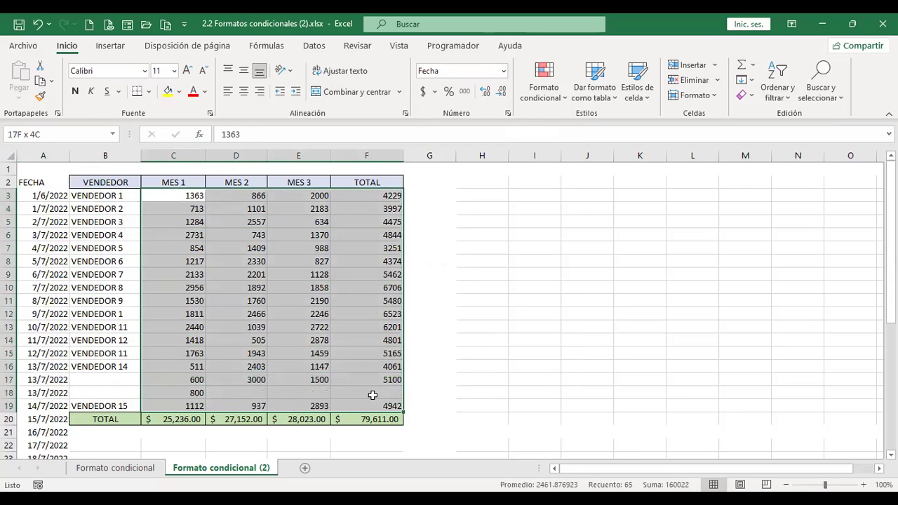
left_click(423, 92)
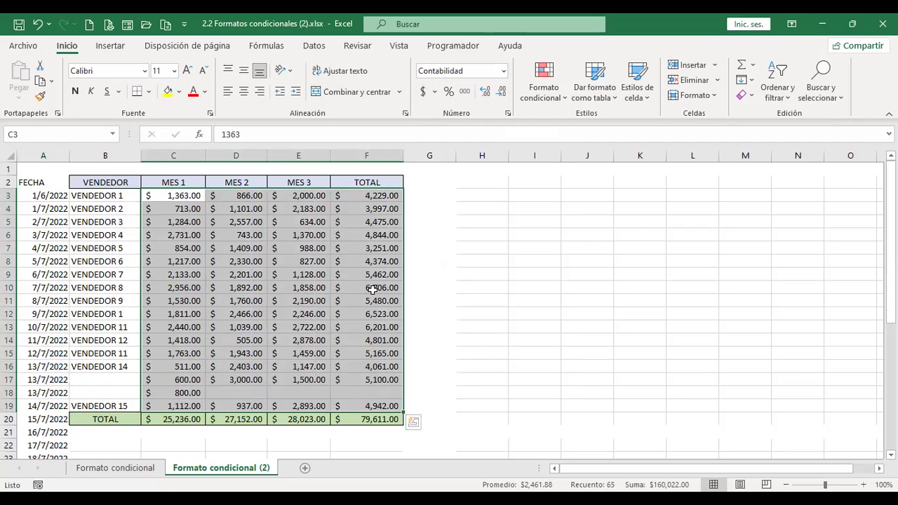
Step: Select the MES 1 amounts in C3:C19
left_click_drag(184, 196, 182, 405)
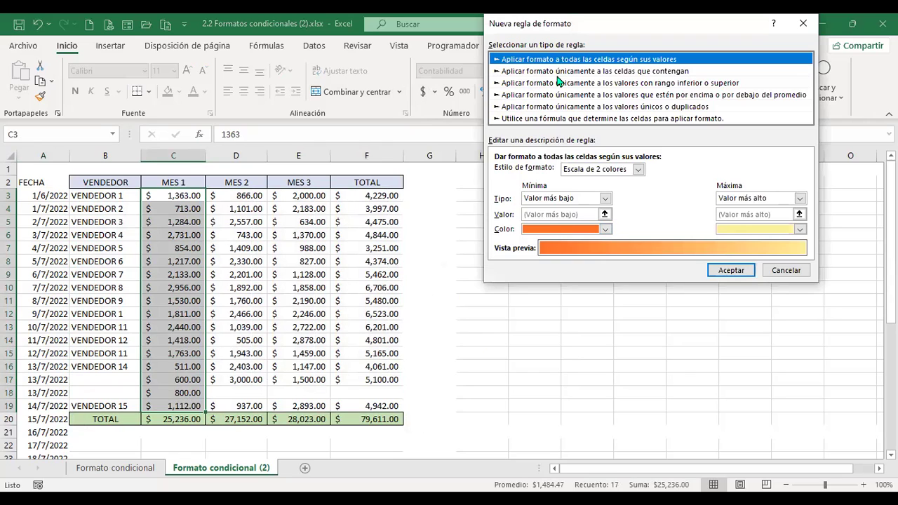
left_click(559, 72)
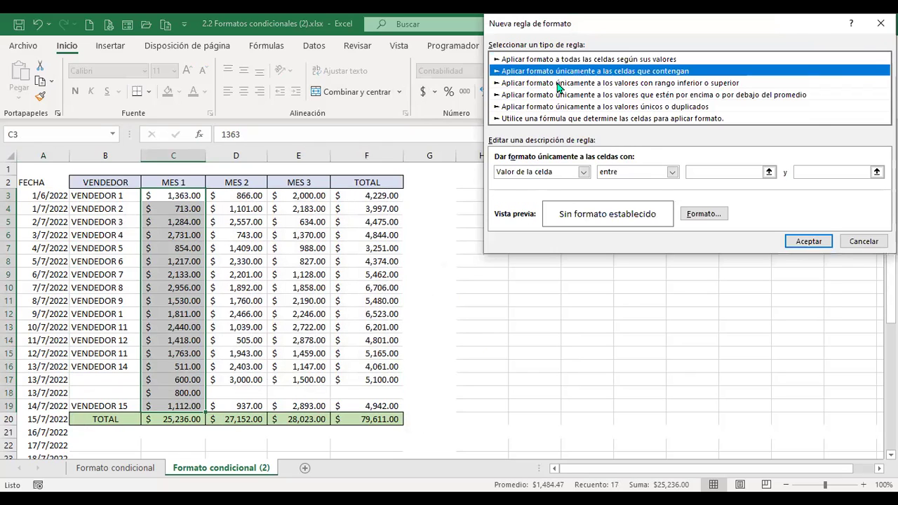
left_click(560, 85)
left_click(536, 172)
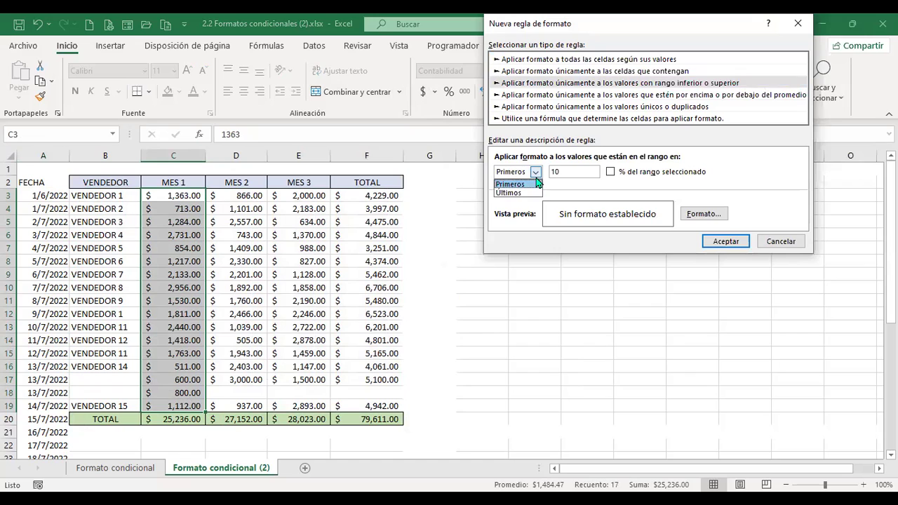
left_click(510, 192)
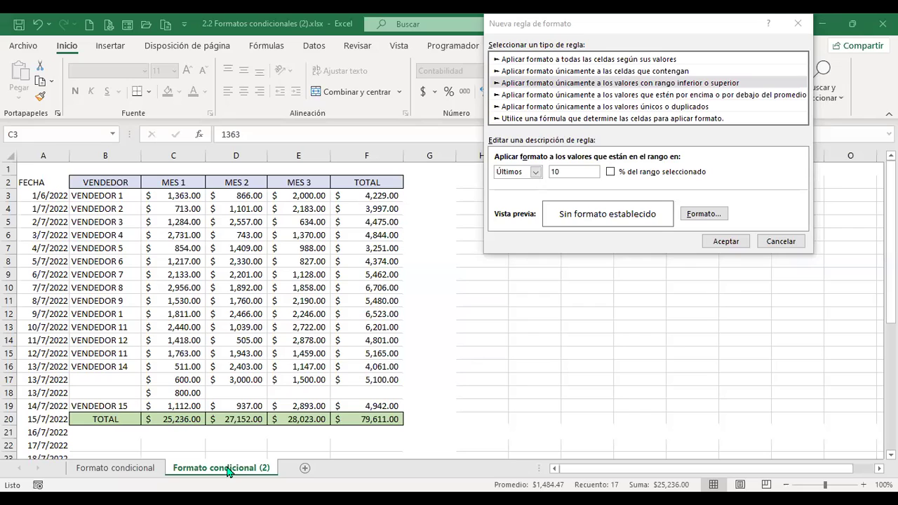
left_click(768, 246)
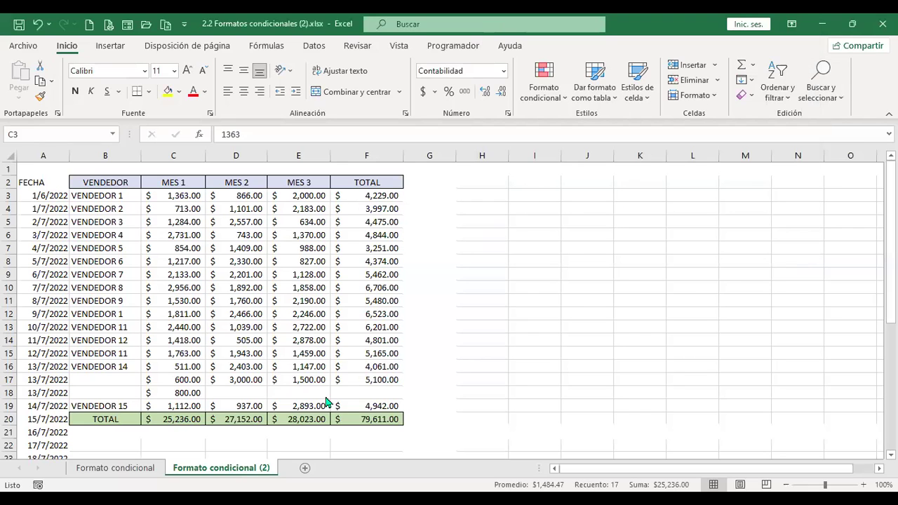
left_click(226, 474)
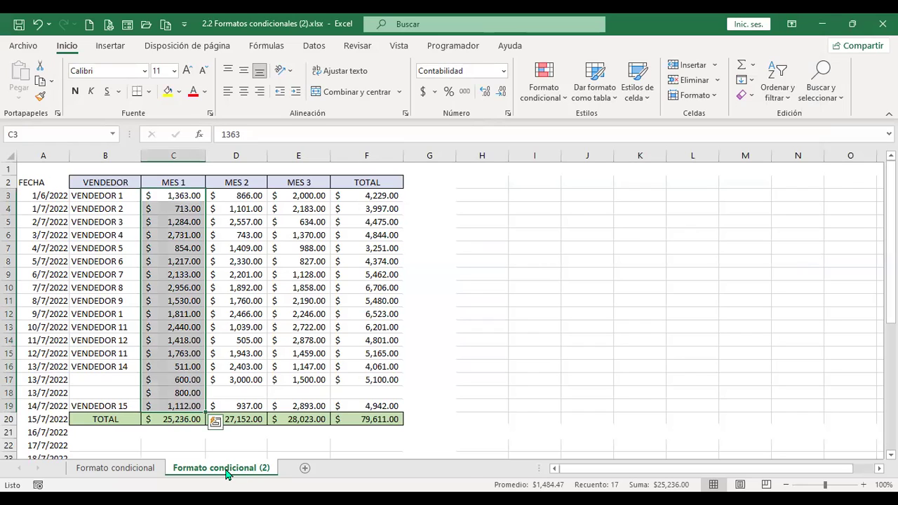
right_click(226, 474)
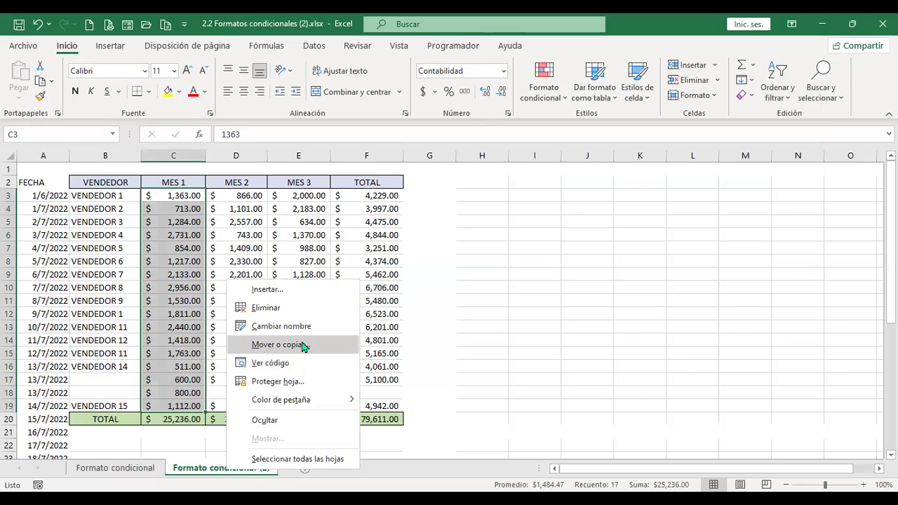
left_click(309, 344)
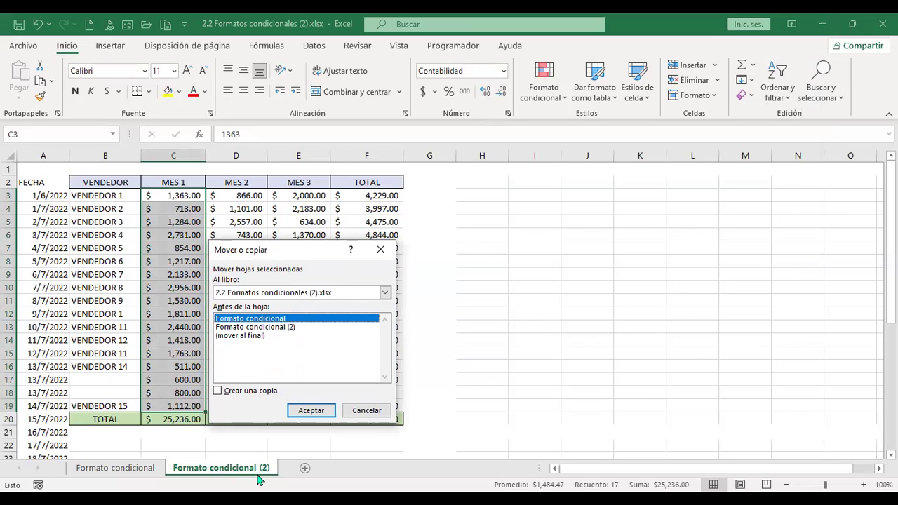
left_click(257, 336)
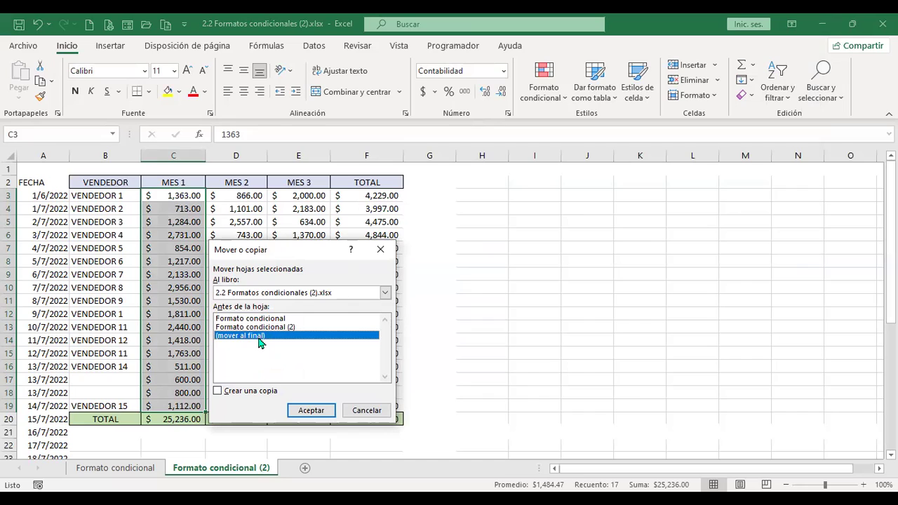
left_click(218, 392)
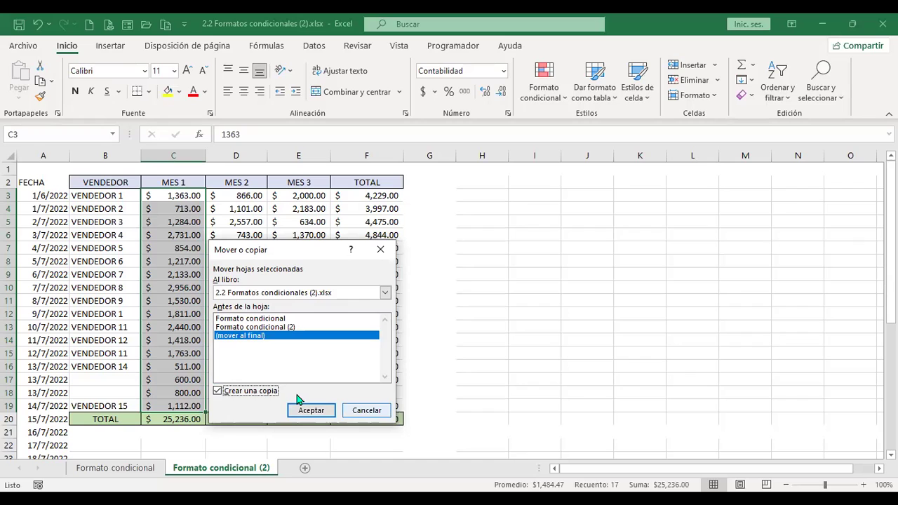
key("Escape")
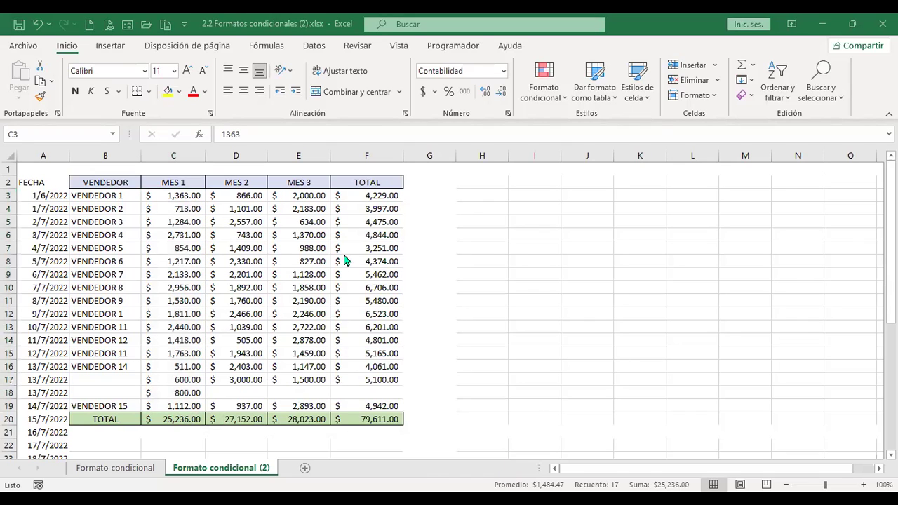
Step: Start a new conditional formatting rule for the selected MES 1 amounts that targets the lowest-ranked (Últimos) 5 values
left_click(567, 102)
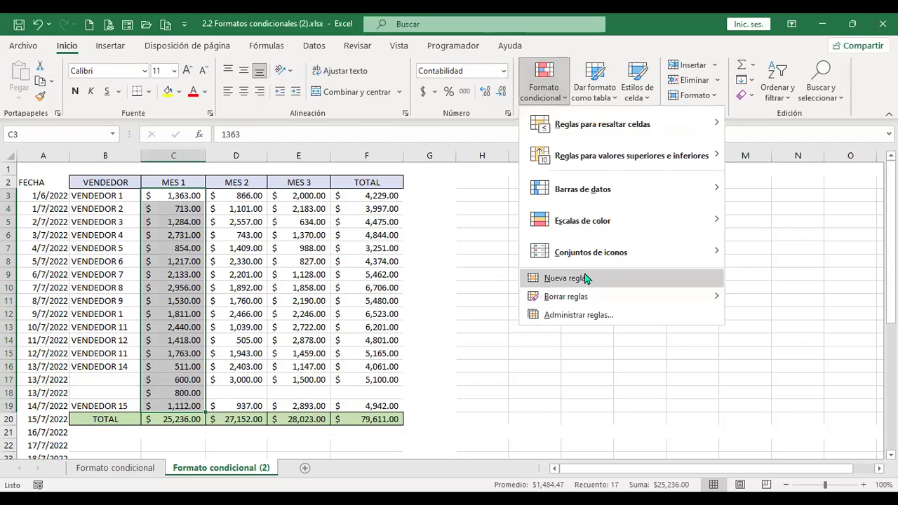
left_click(555, 83)
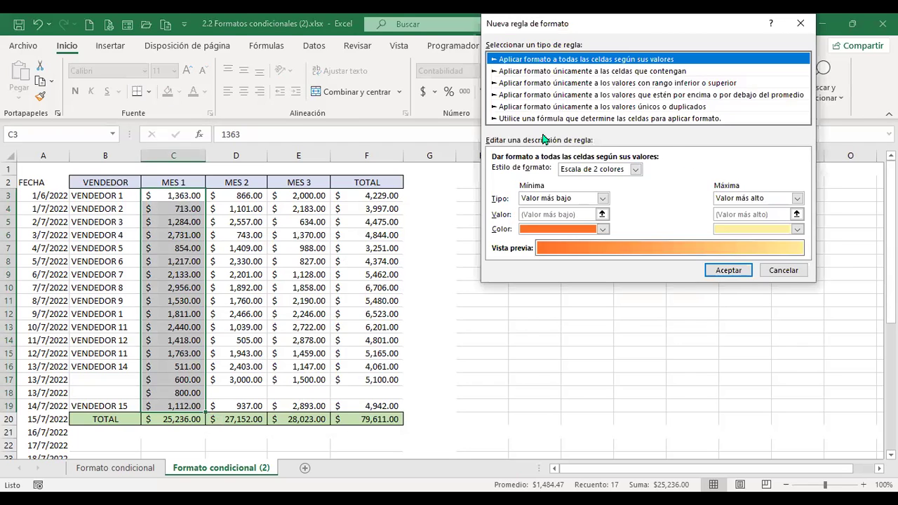
left_click(533, 172)
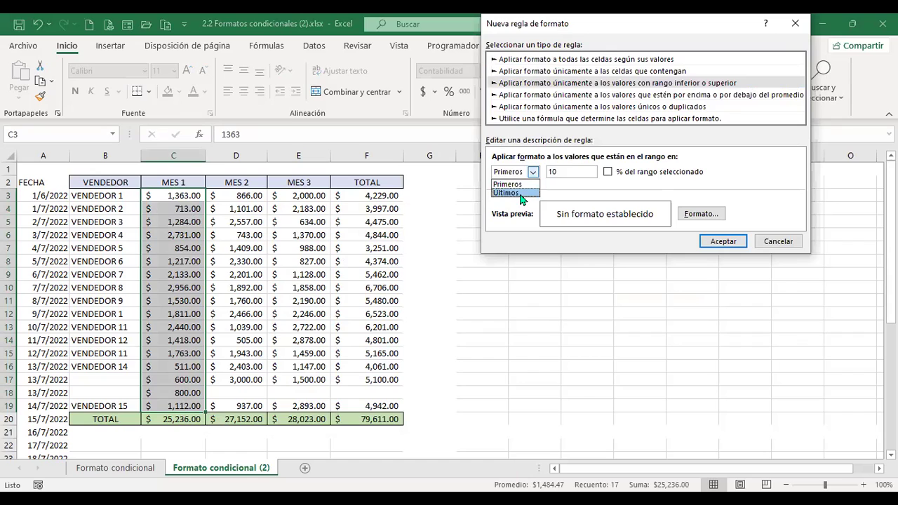
double_click(567, 172)
type("5")
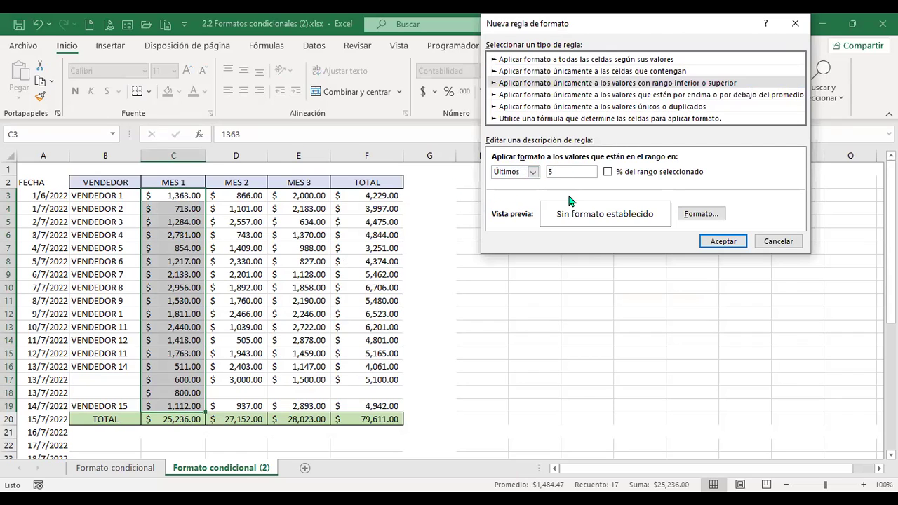
Step: Format the rule's matching cells with the sparsest dotted fill pattern in standard orange and apply the rule
left_click(705, 217)
left_click(766, 106)
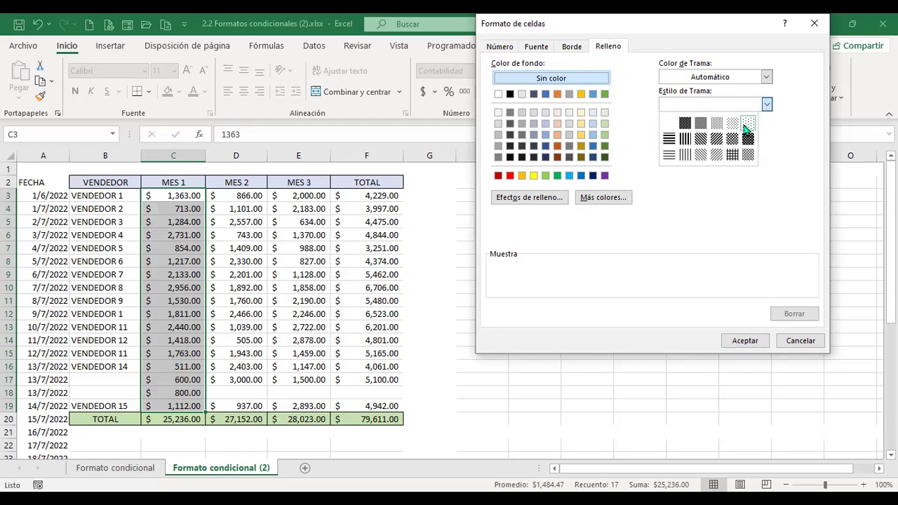
left_click(747, 124)
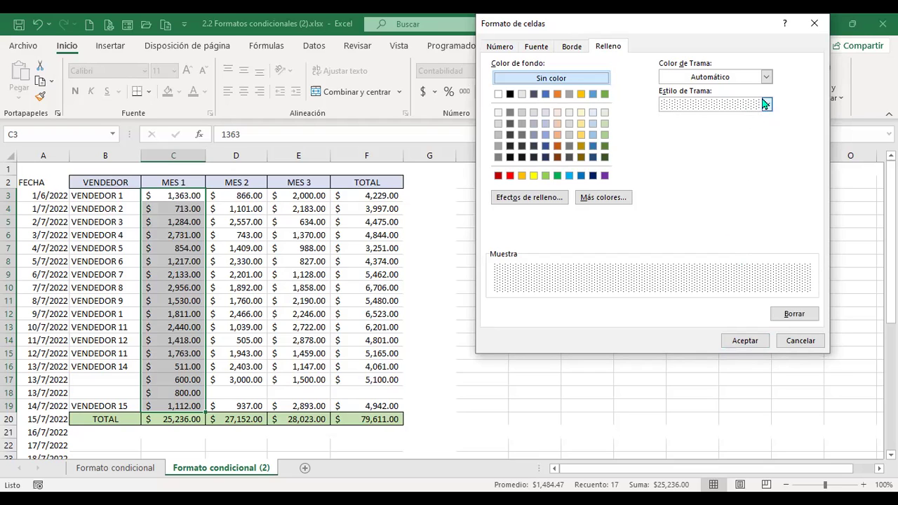
left_click(766, 77)
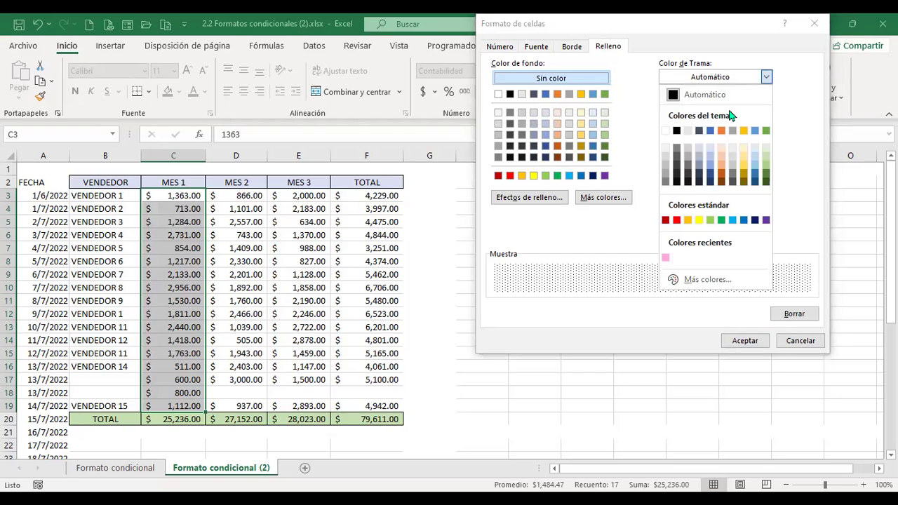
left_click(688, 222)
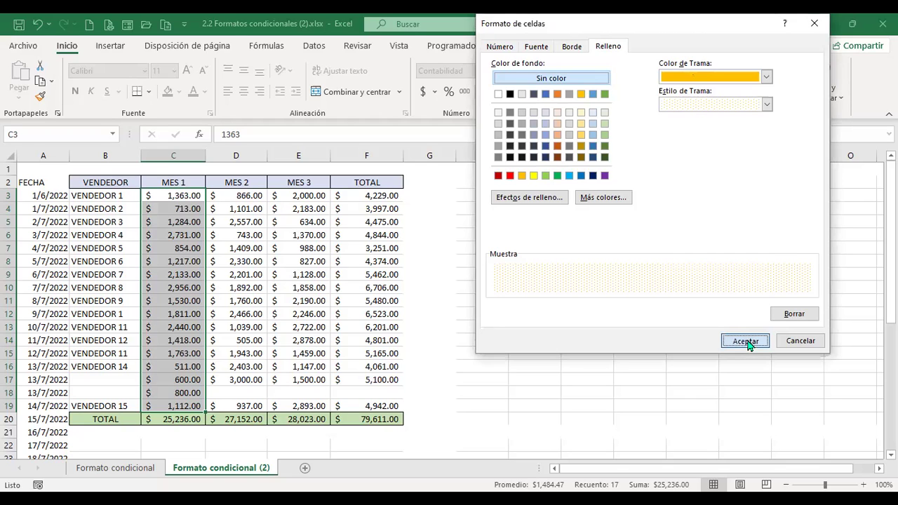
left_click(745, 340)
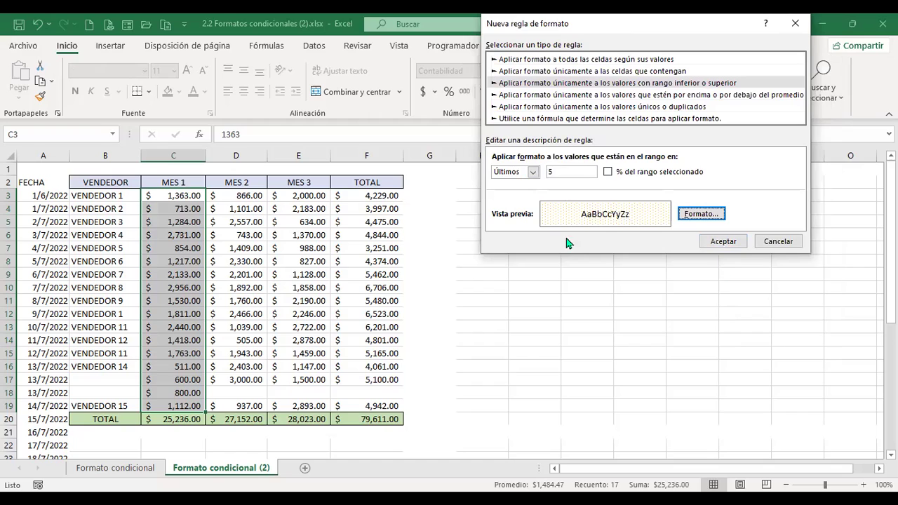
left_click(721, 242)
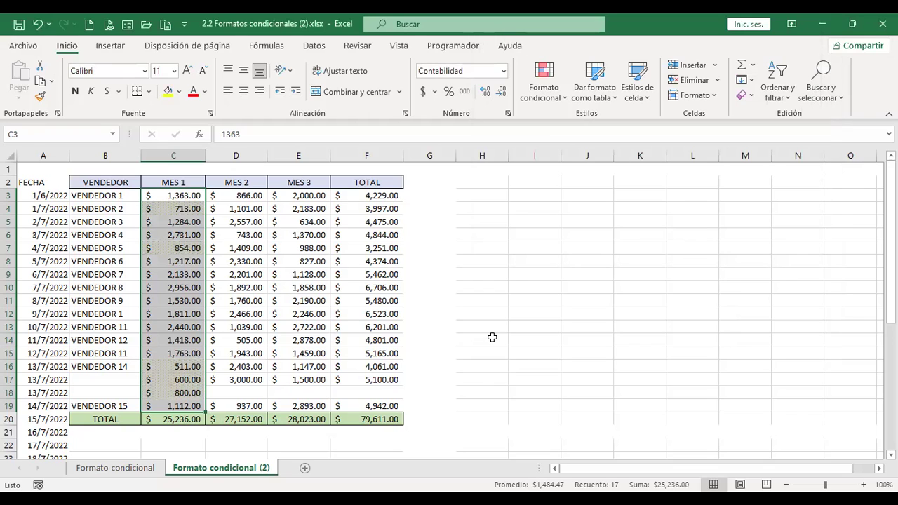
Step: Examine which MES 1 amounts the new rule highlights throughout the column
scroll(258, 190, "up", 4)
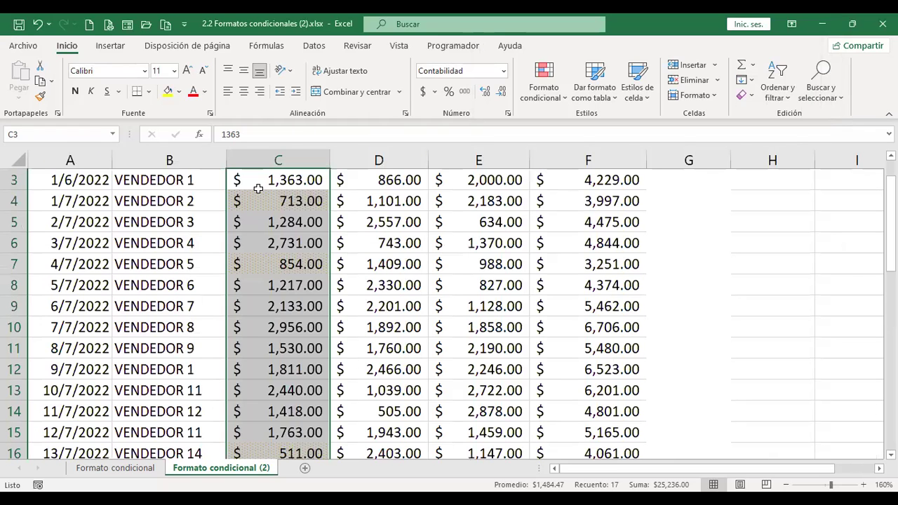
left_click(299, 202)
left_click(302, 264)
scroll(302, 263, "down", 3)
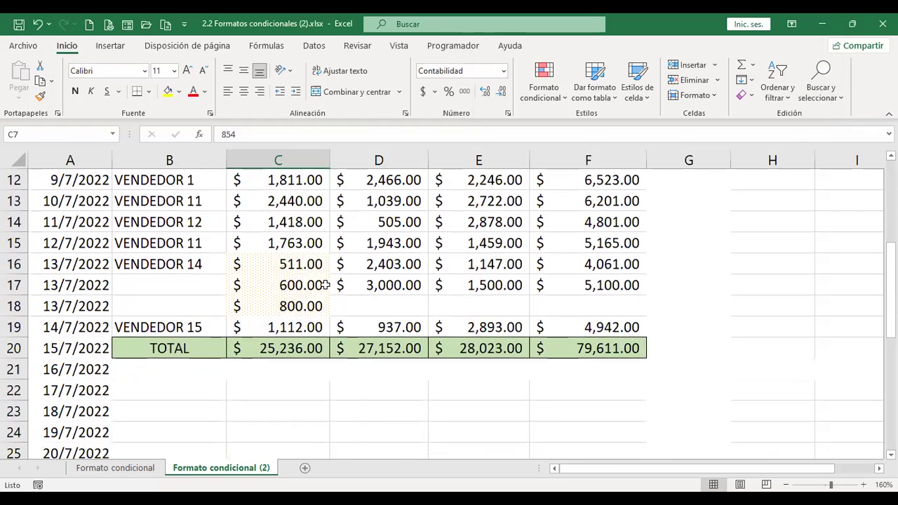
left_click_drag(295, 262, 300, 308)
left_click(301, 285)
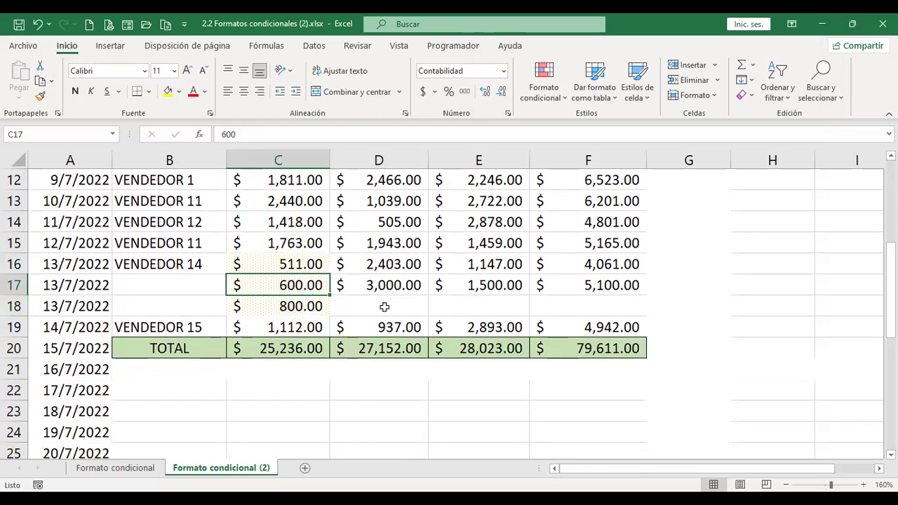
scroll(384, 307, "up", 2)
scroll(384, 307, "down", 2)
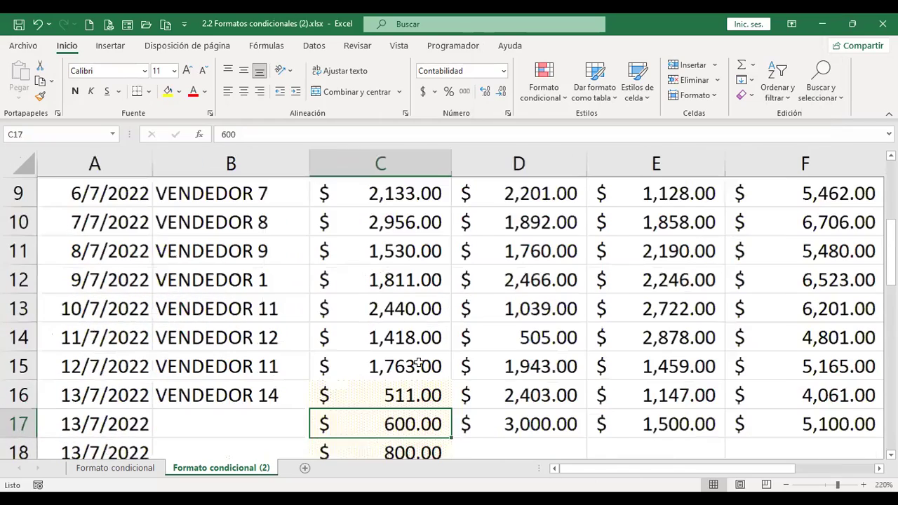
scroll(421, 363, "up", 4)
scroll(463, 354, "up", 4)
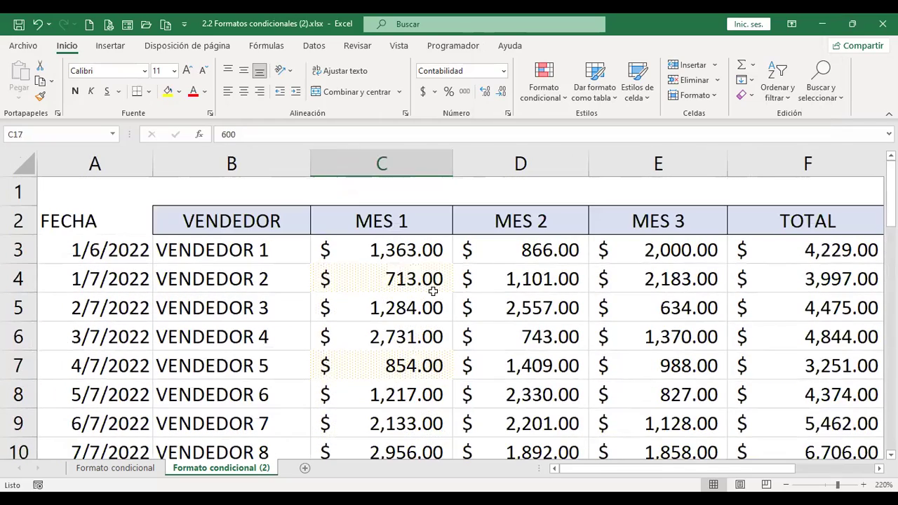
scroll(433, 286, "down", 7)
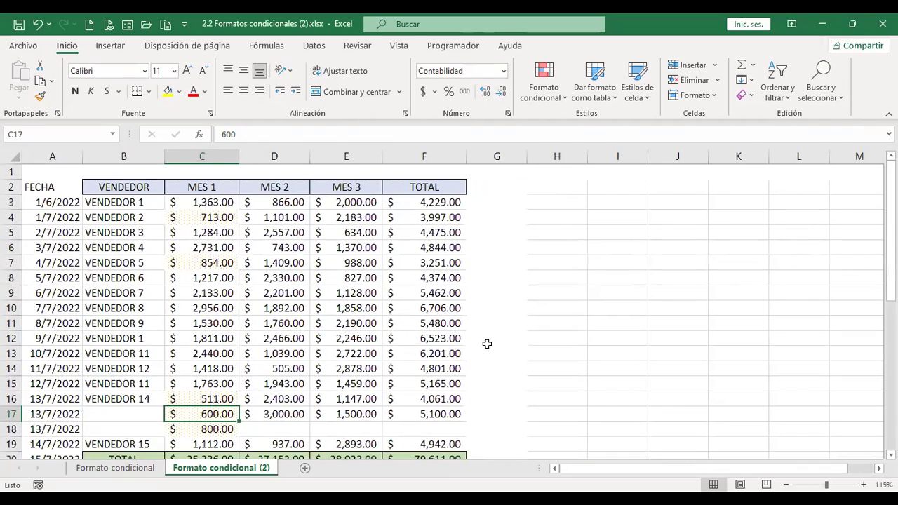
Step: Open a new conditional formatting rule and review the options of the rank-based and above-or-below-average rule types
left_click(503, 243)
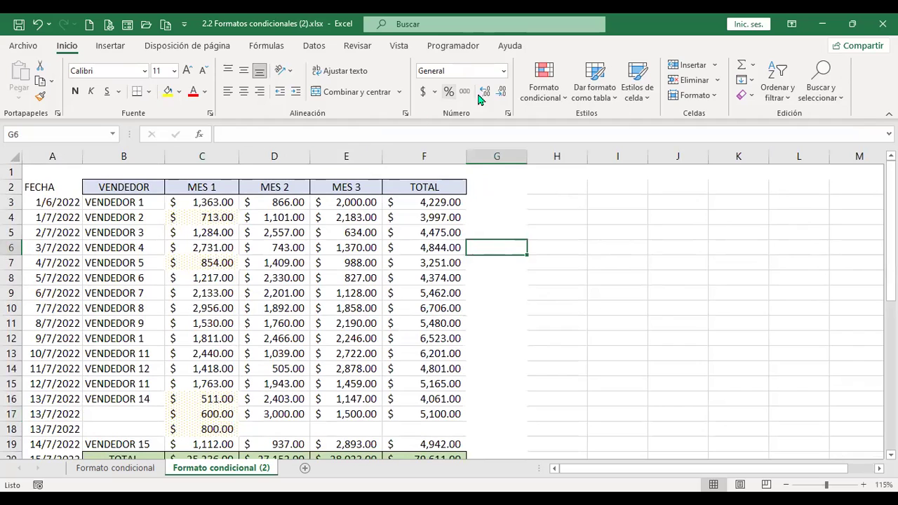
left_click(566, 98)
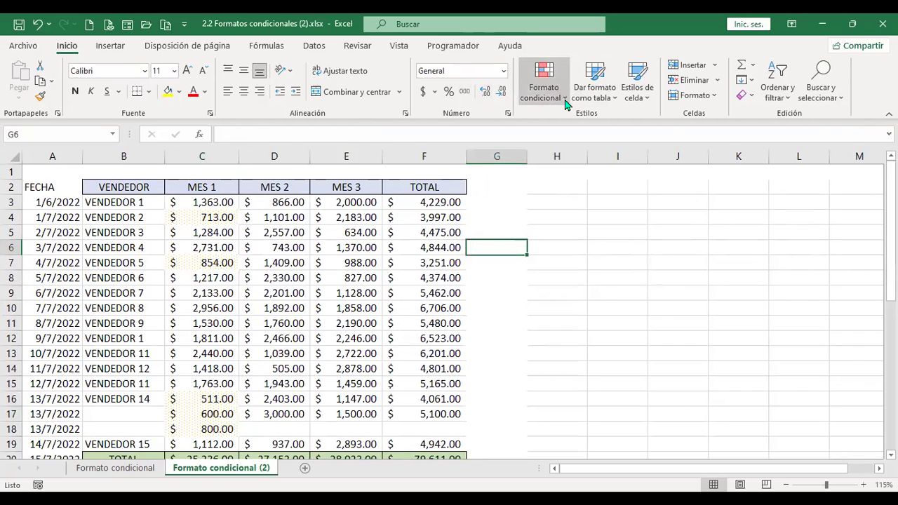
left_click(601, 287)
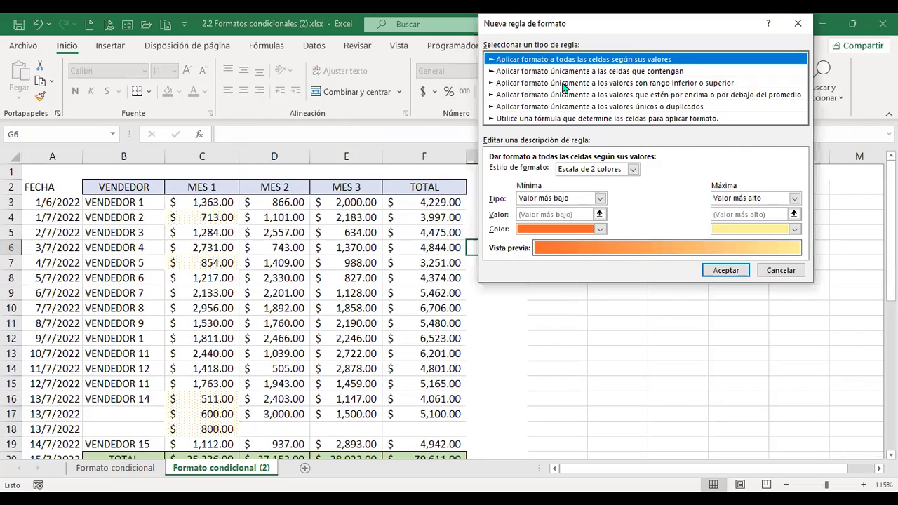
left_click(563, 84)
left_click(531, 173)
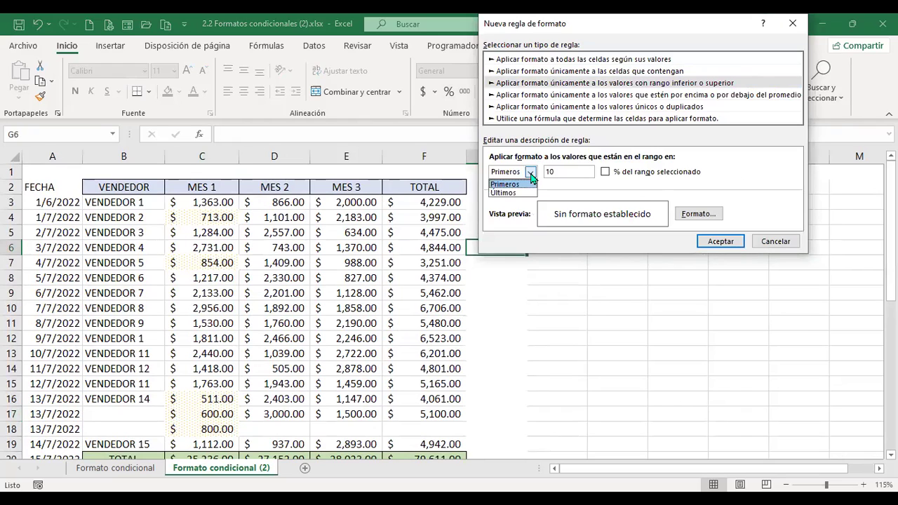
left_click(575, 96)
left_click(574, 98)
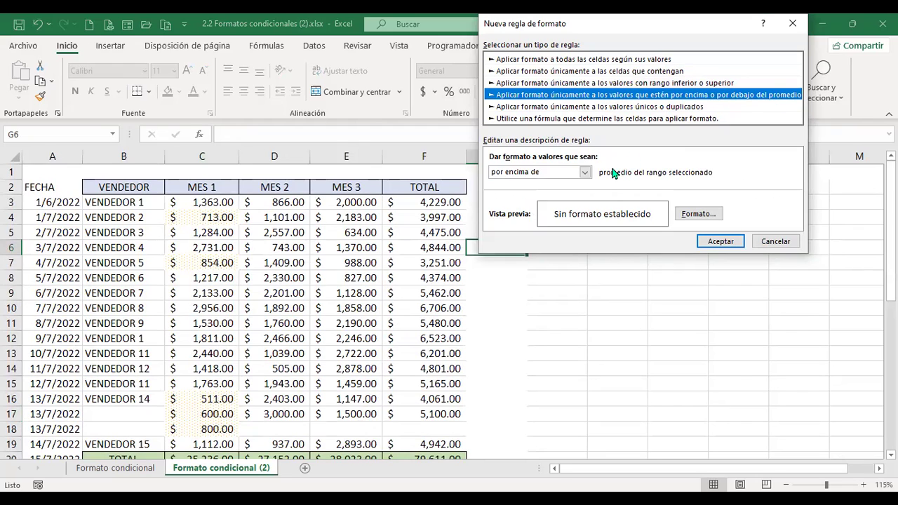
left_click(585, 173)
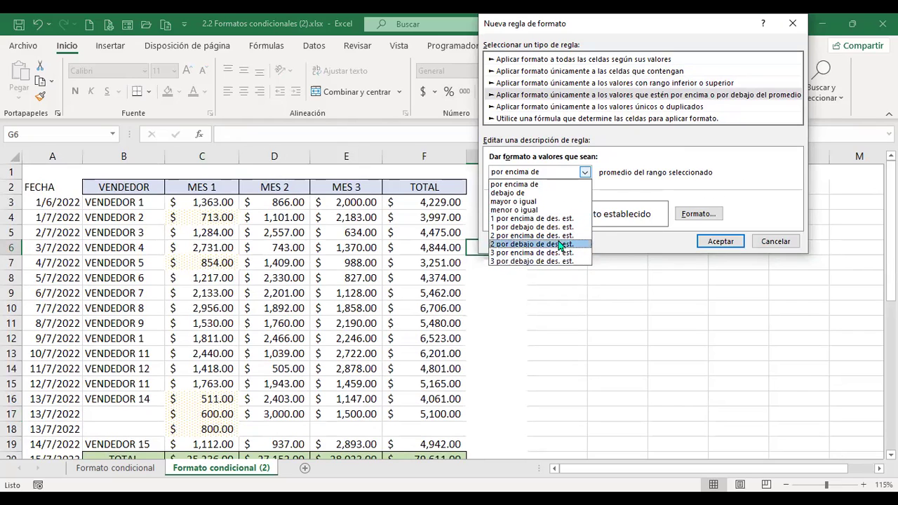
left_click(732, 182)
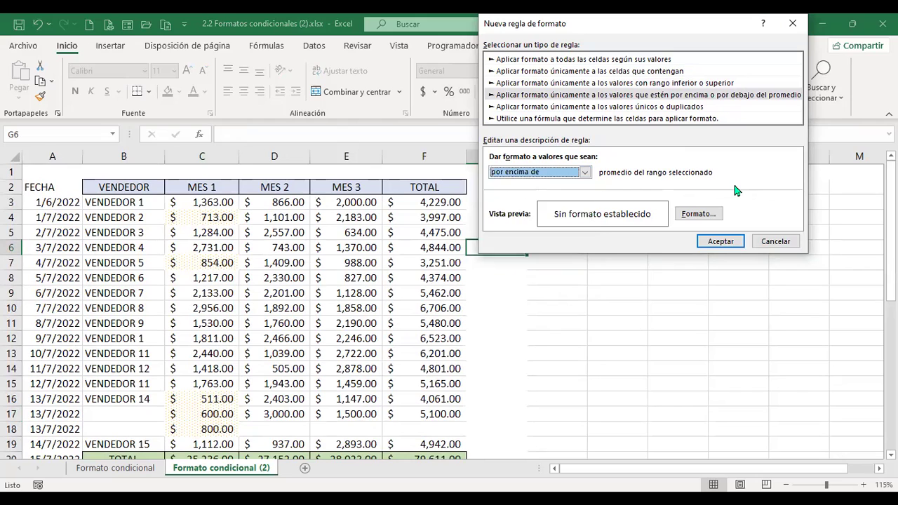
Step: Review the unique-or-duplicate and formula-based rule types, and close the dialog without creating a rule
left_click(554, 107)
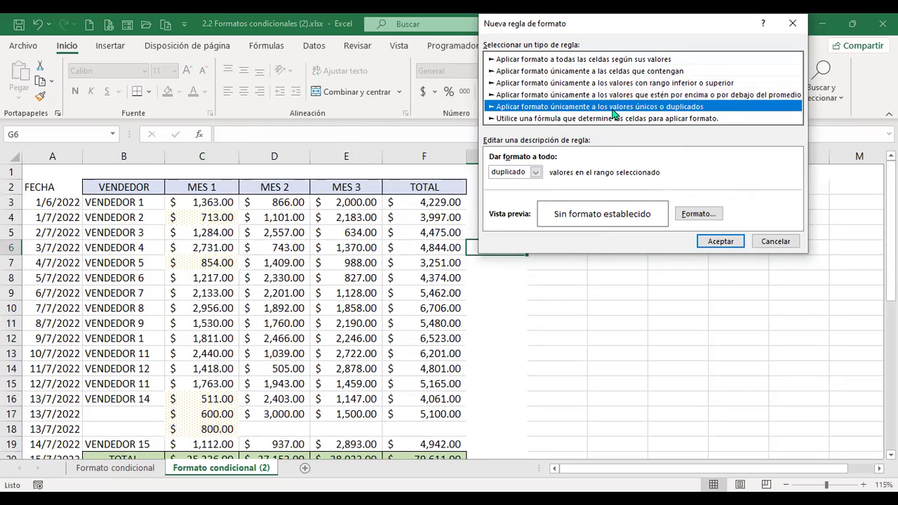
left_click(535, 173)
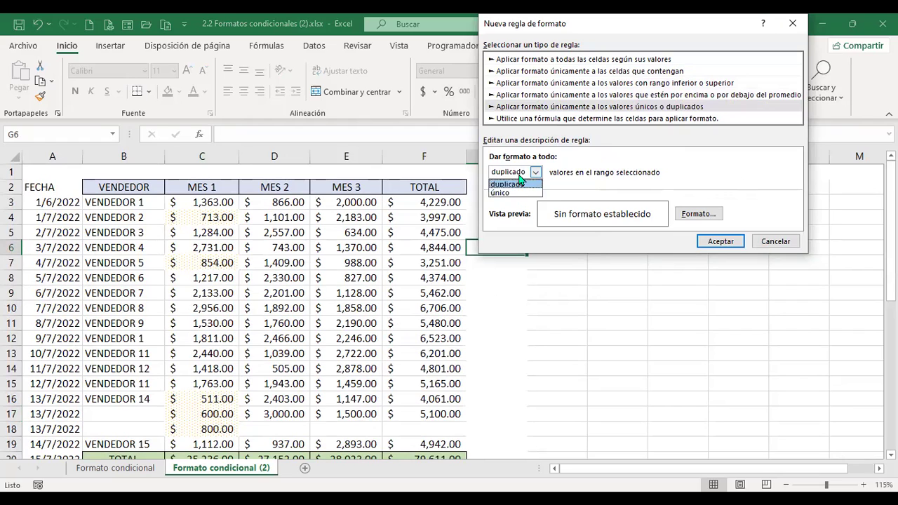
left_click(555, 120)
left_click(554, 119)
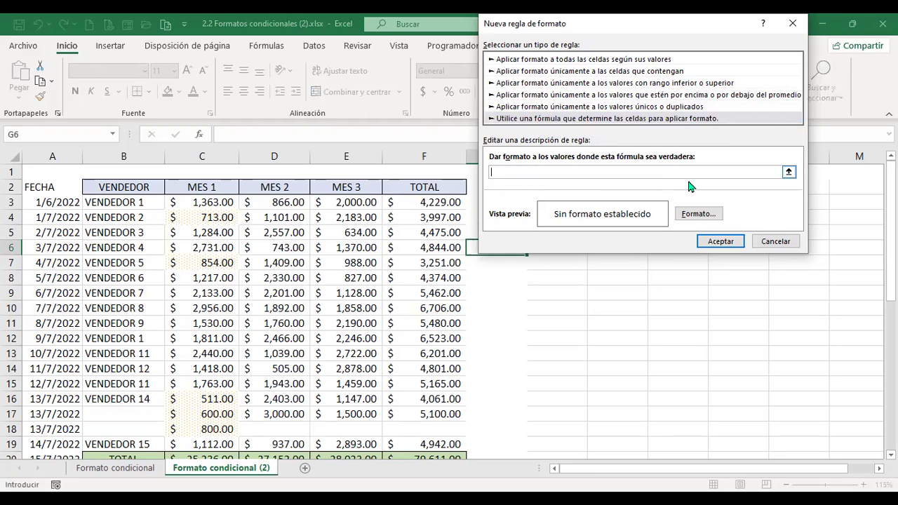
left_click(775, 242)
left_click(693, 257)
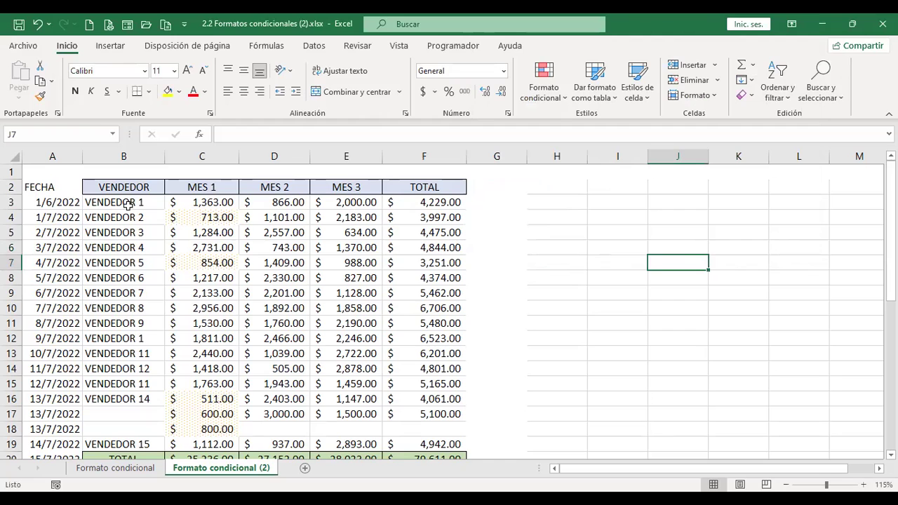
Step: Insert a column between VENDEDOR and MES 1 and head it CIUDAD
left_click_drag(128, 202, 155, 442)
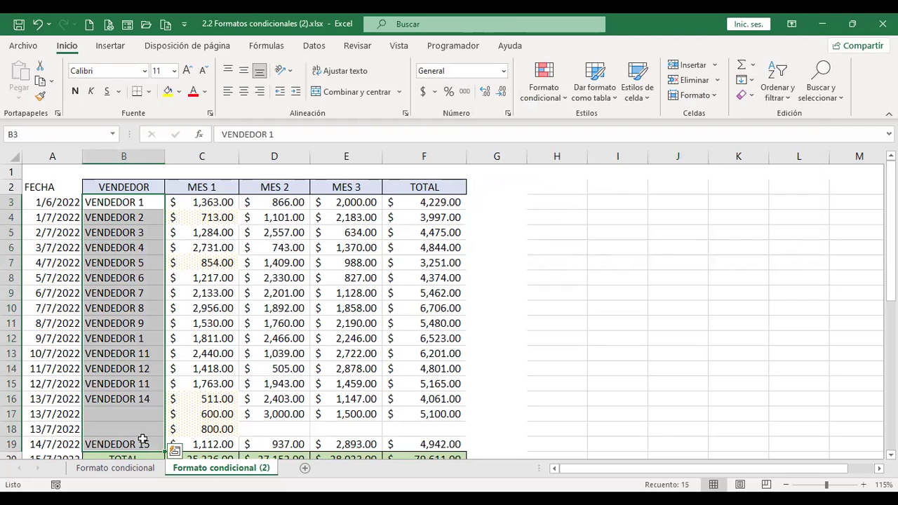
left_click_drag(211, 238, 211, 293)
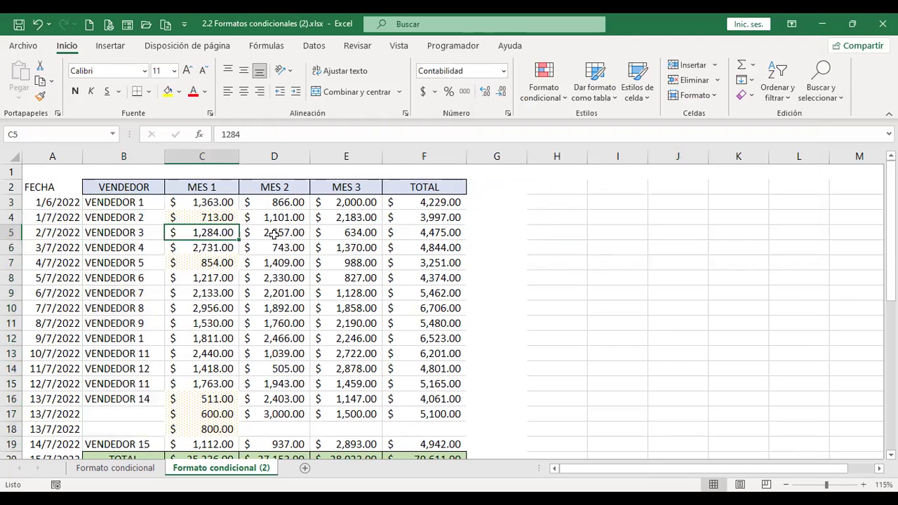
left_click(215, 157)
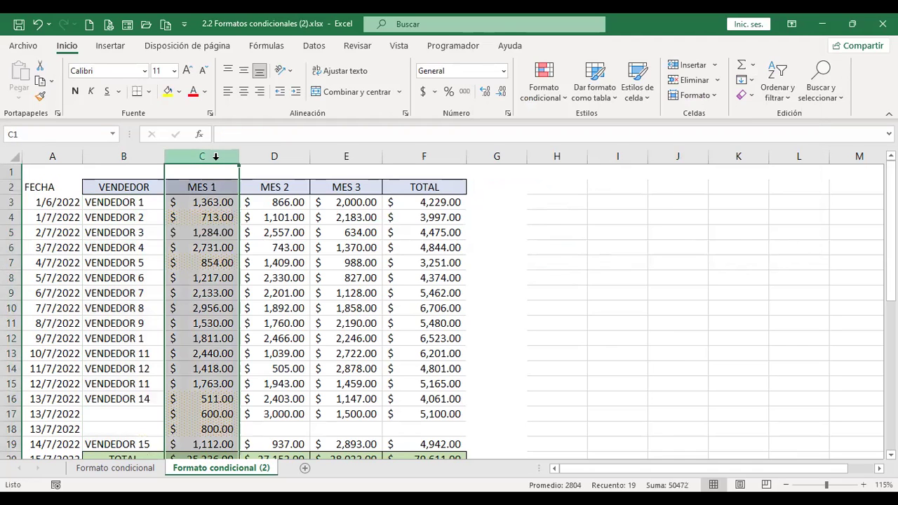
right_click(218, 166)
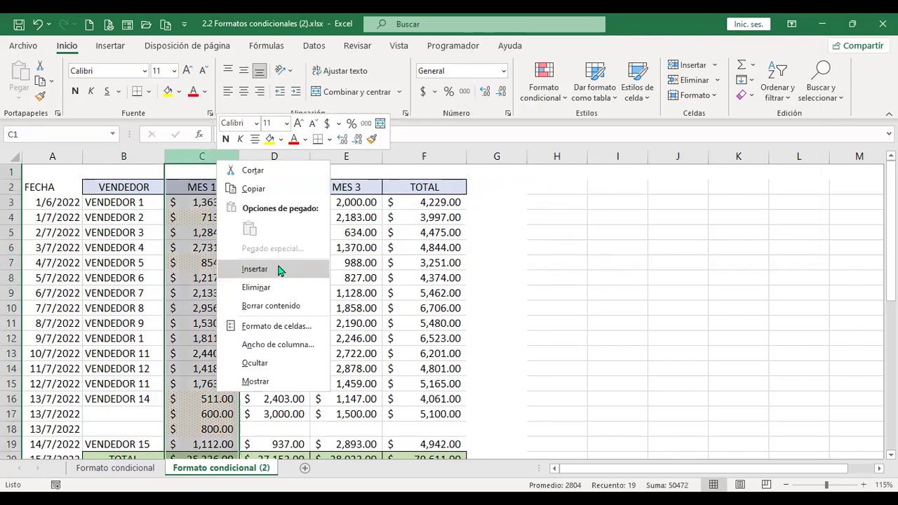
left_click(279, 271)
left_click(217, 183)
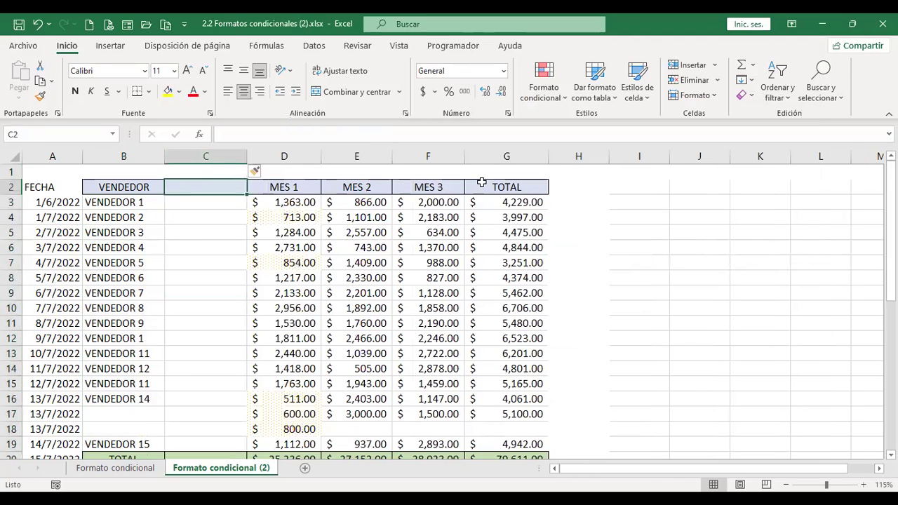
type("CIUDAD")
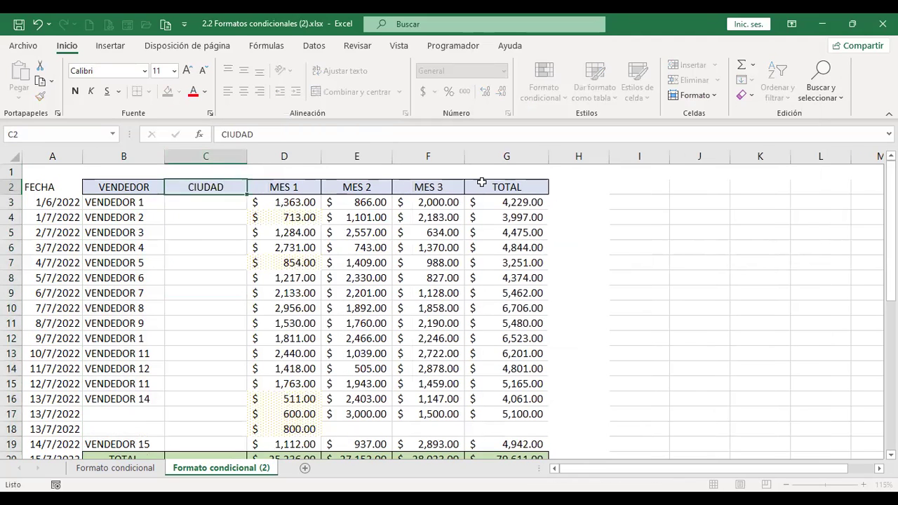
key("Return")
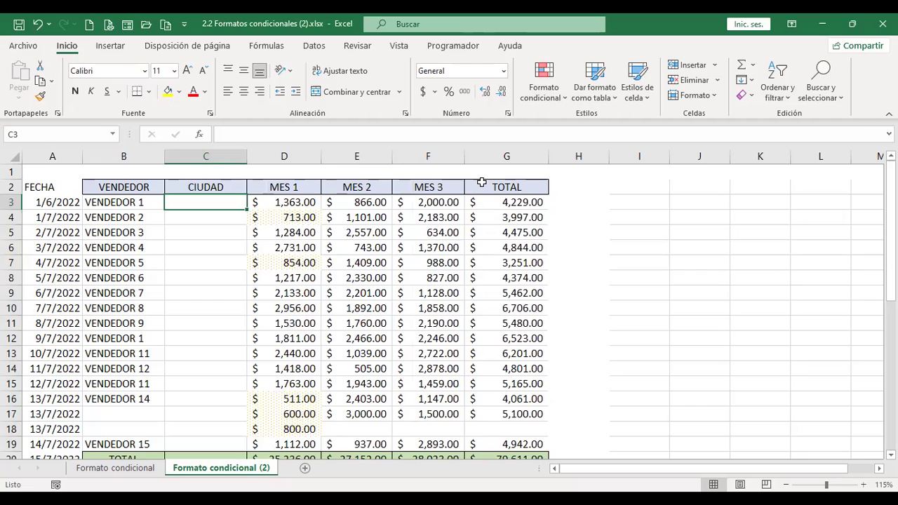
Step: Fill CIUDAD for VENDEDOR 1 to VENDEDOR 5 with San Salvador, La Libertad, Santa Tecla, Santa Ana and San Miguel
type("San Salvador")
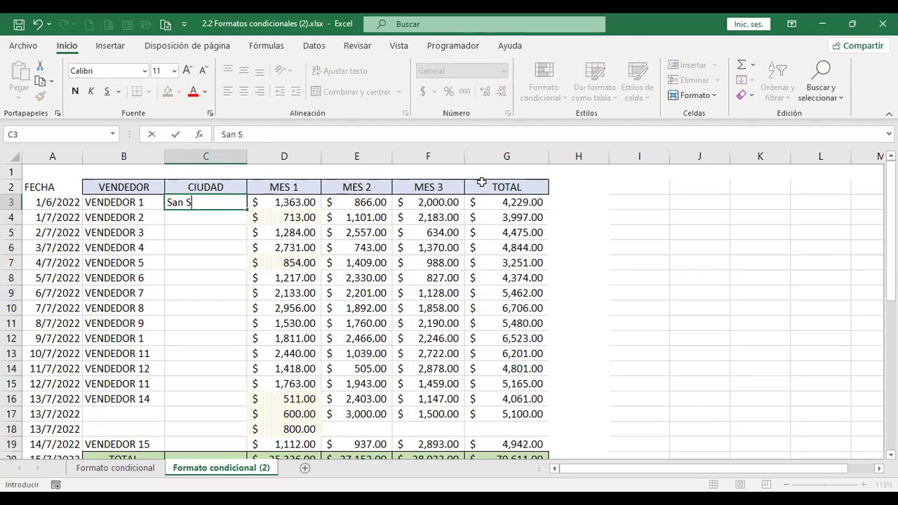
key("Return")
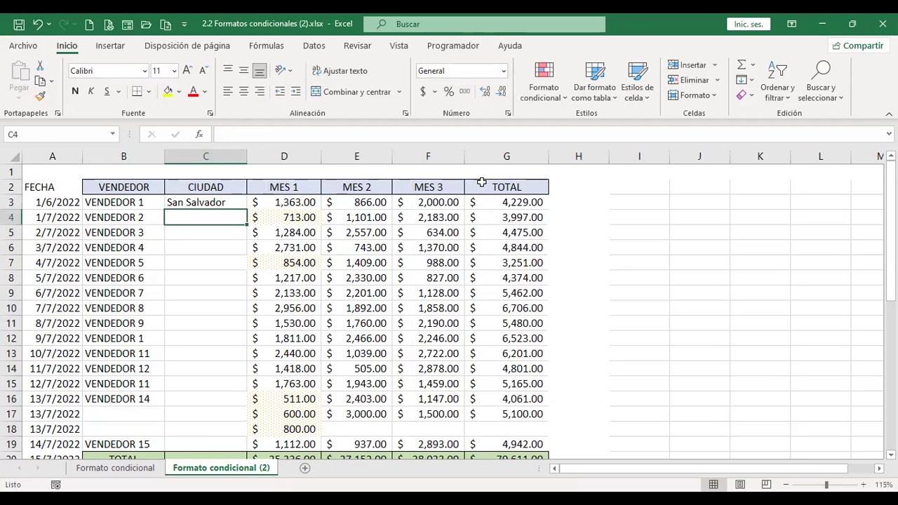
type("La Libertad")
key("Return")
type("Santa TEcla")
key("Return")
type("Santa ")
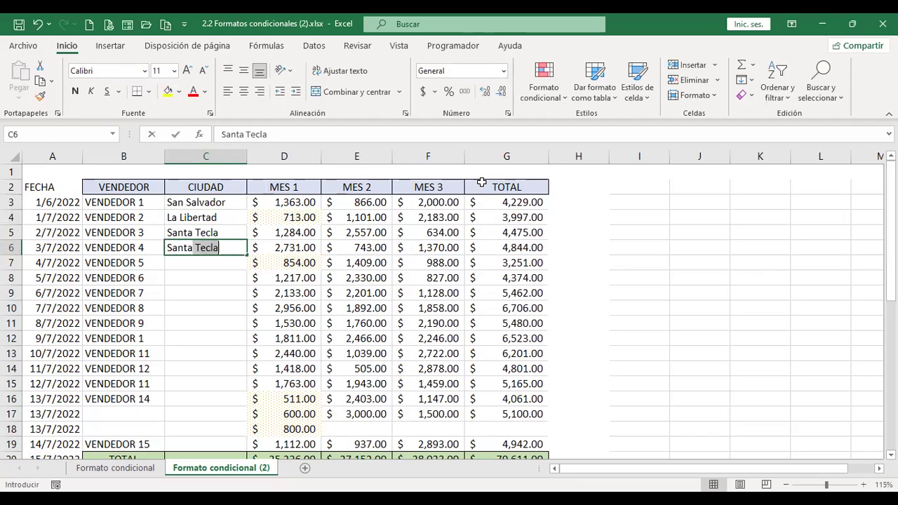
type("Ana")
key("Return")
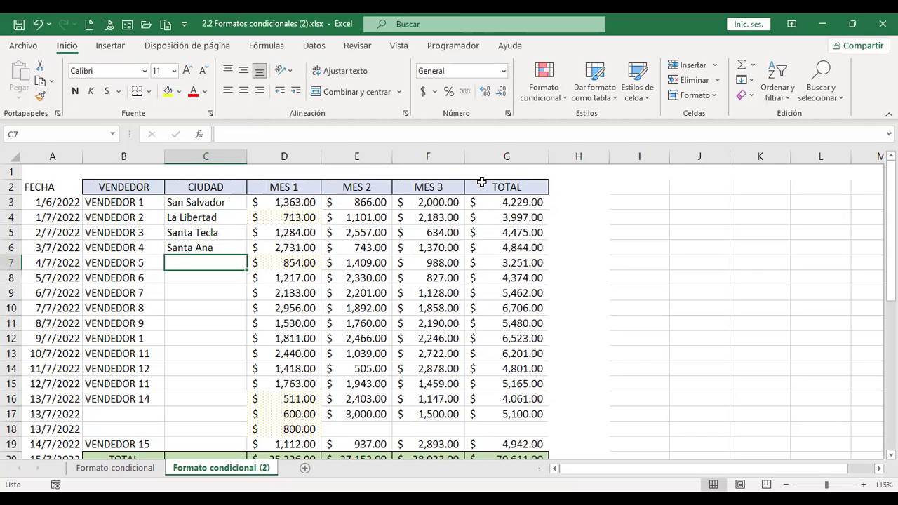
type("San Miguel")
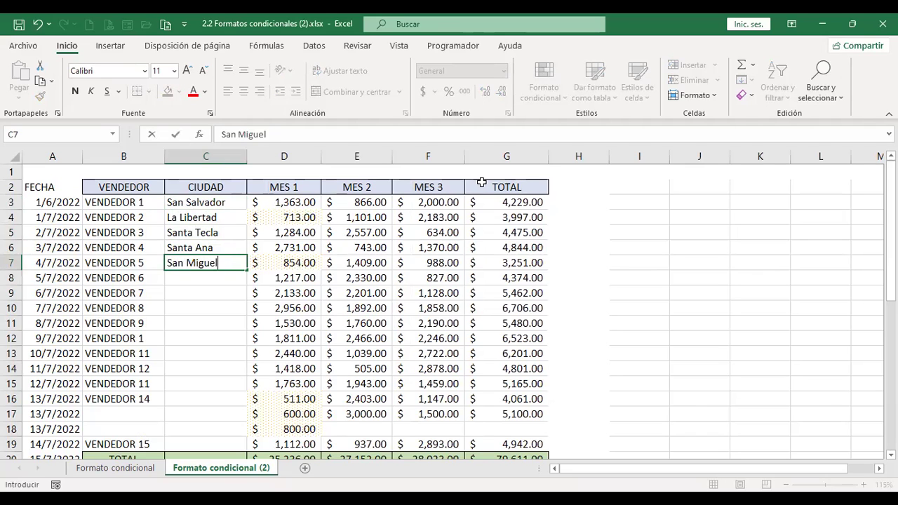
key("Return")
Step: Enter the cities San Salvador, Santa Tecla, Escalón and San Francisco in cells C8 to C11
type("San Salvador")
key("Return")
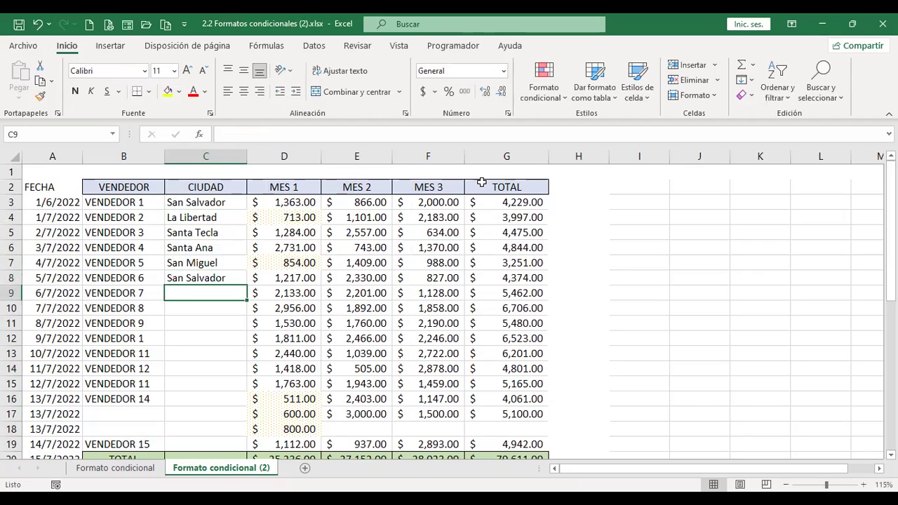
type("Santa Tecla")
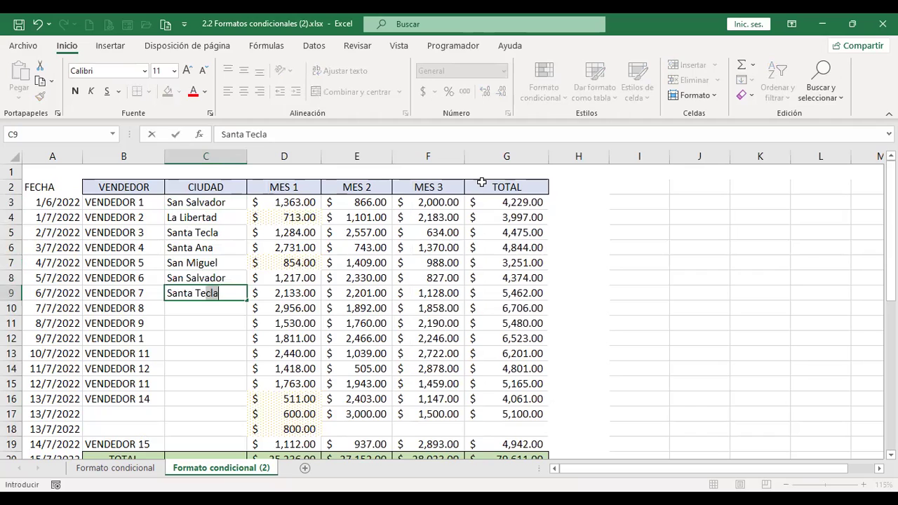
key("Return")
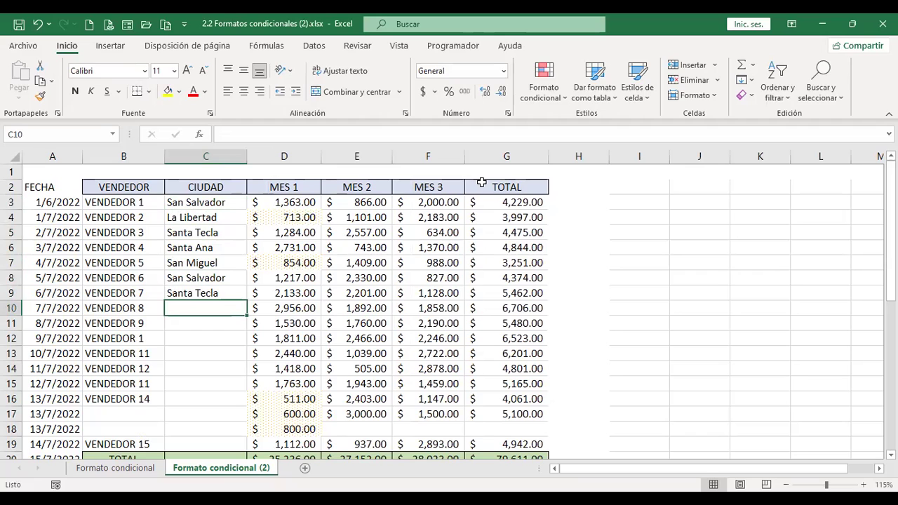
type("Escalón")
key("Return")
type("San Francisco")
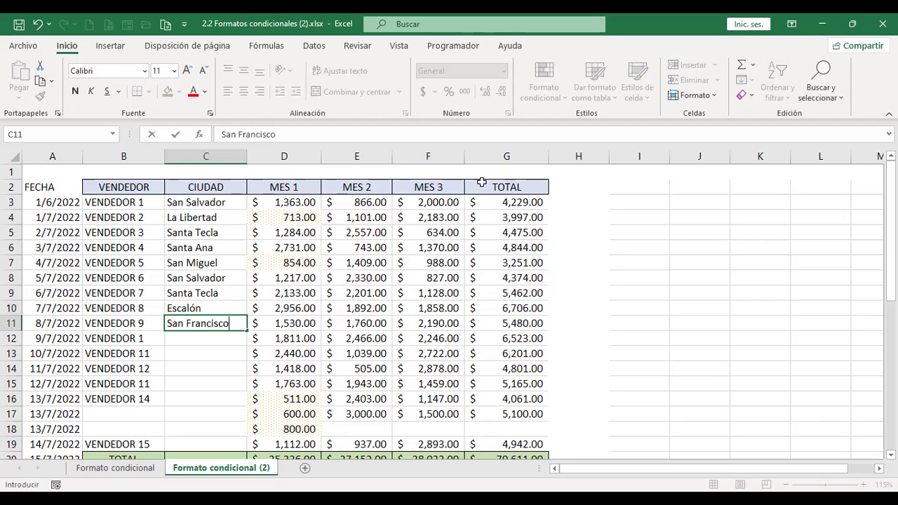
key("Return")
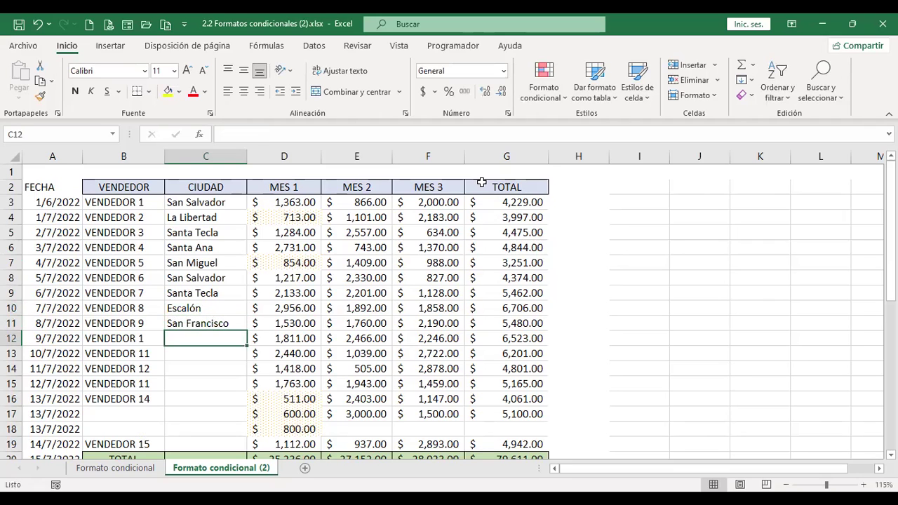
Step: Enter the cities San Salvador, Santa Tecla, Santa Ana and San Miguel in cells C12 to C15
type("San Salvador")
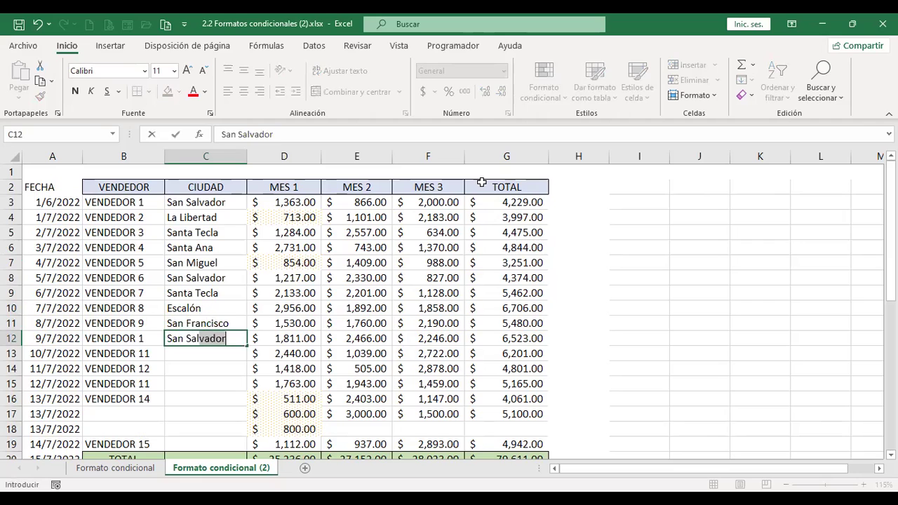
key("Return")
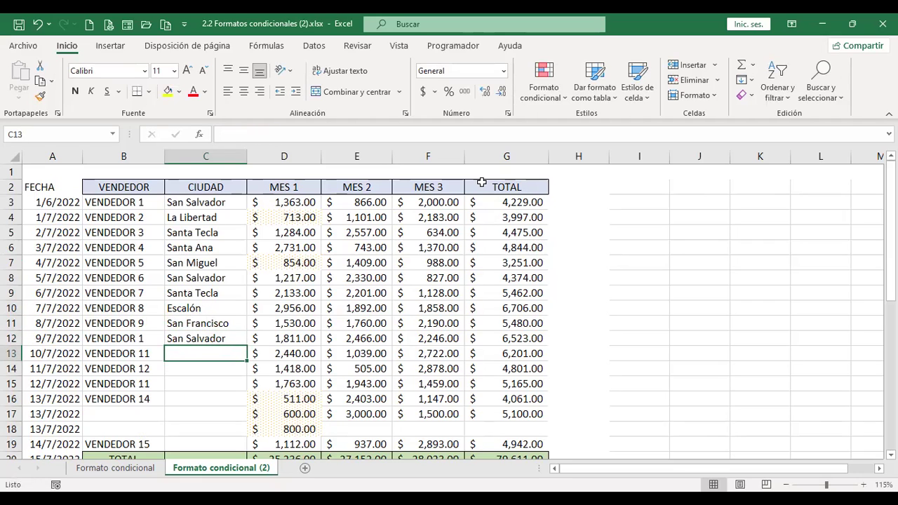
type("Santa Tecla")
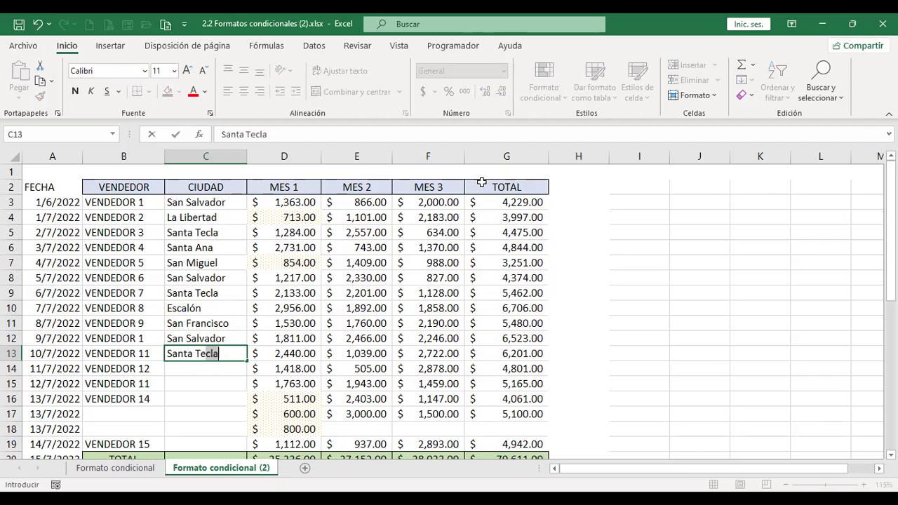
key("Return")
type("Santa Ana")
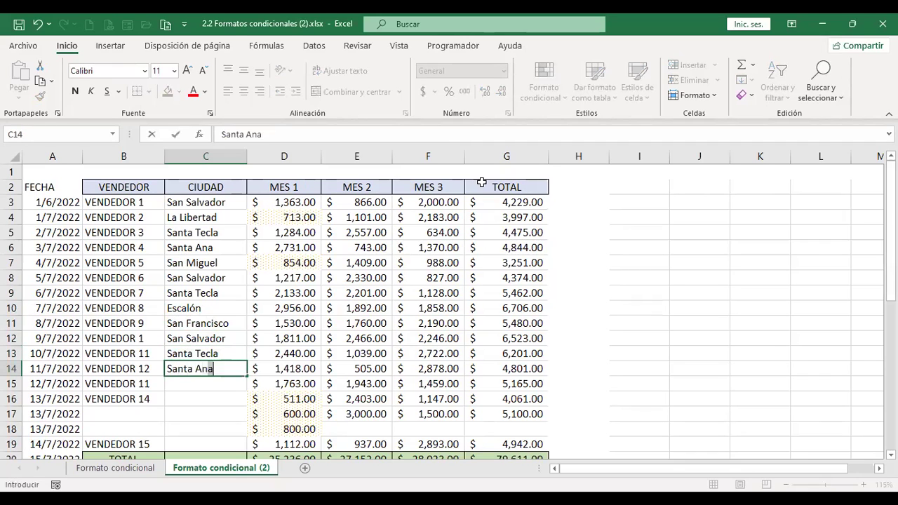
key("Return")
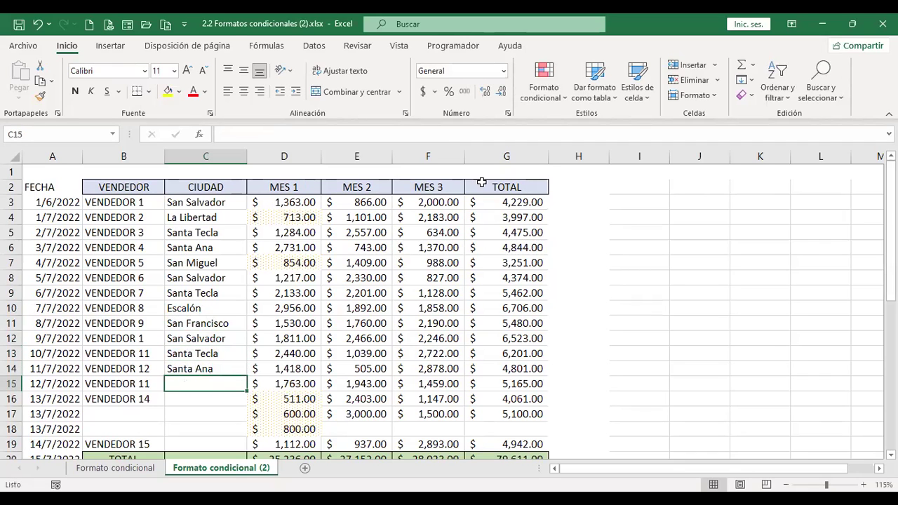
type("San Miguel")
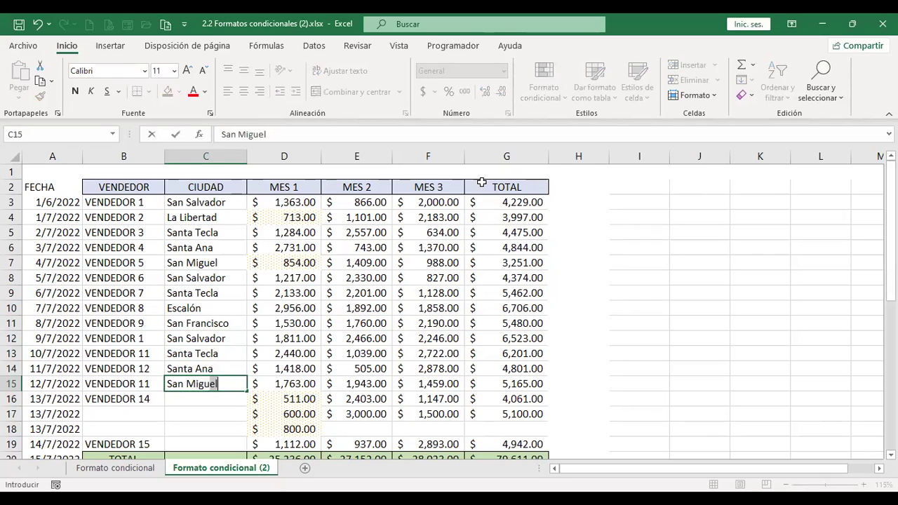
key("Return")
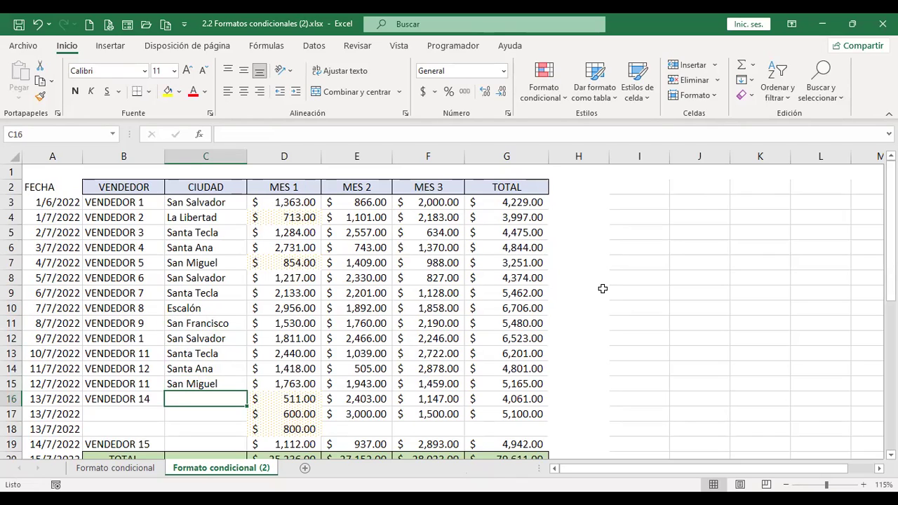
Step: Enter Mejicanos in C16 and La Cima in both C17 and C18, correcting any misspelling
type("Mejicanos")
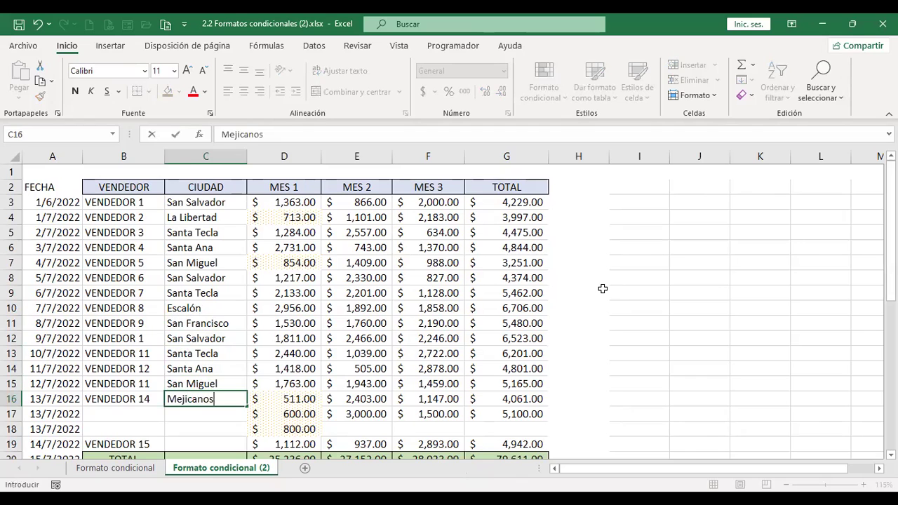
key("Return")
type("La ")
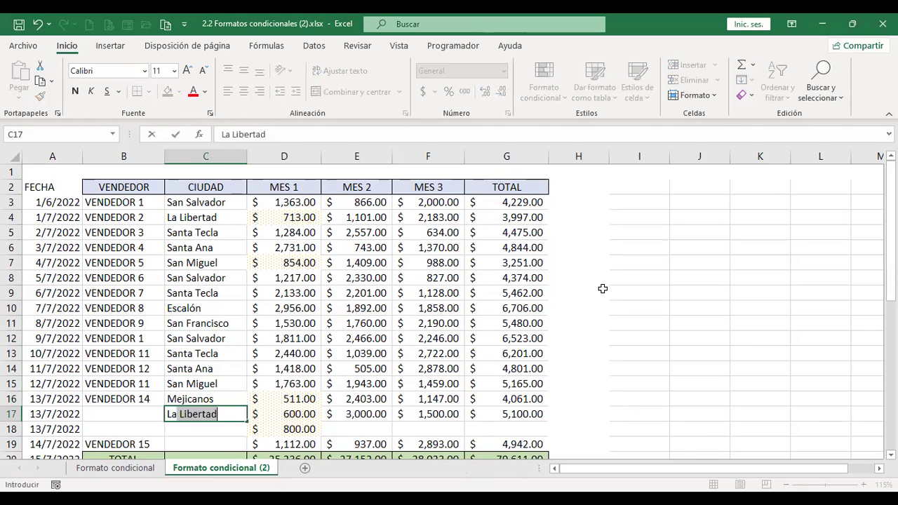
type("Cima")
key("Return")
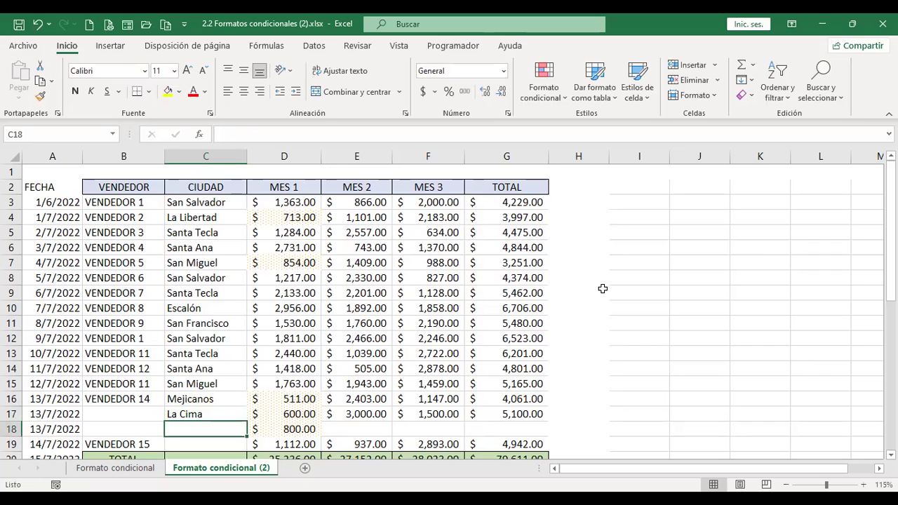
type("La Cm")
key("Return")
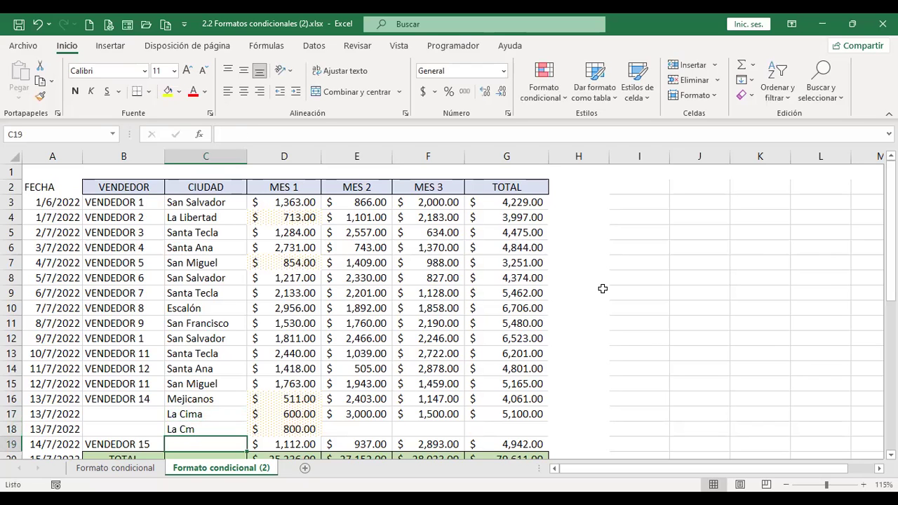
key("Up")
key("F2")
key("BackSpace")
type("ima")
key("Return")
Step: Copy La Cima from C18 into C19 and change the copy to La Cima 2
key("Up")
key("ctrl+c")
key("Down")
key("Return")
key("F2")
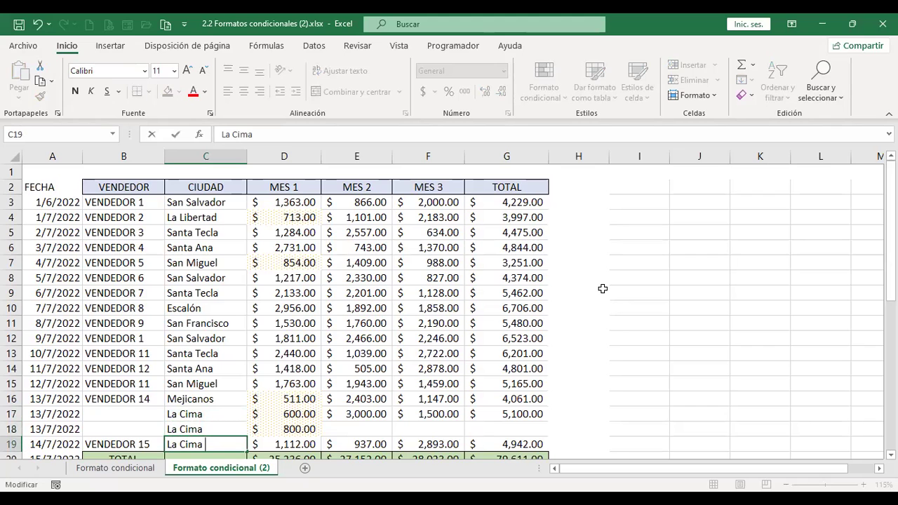
type("2")
key("Return")
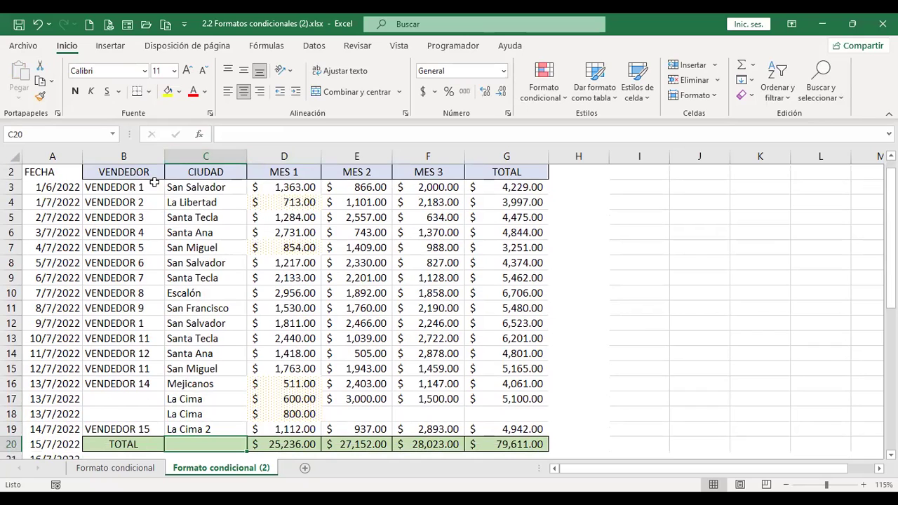
Step: Create a formula-based conditional formatting rule for A3:G19 with the formula =$C3="san salvador"
left_click_drag(52, 183, 507, 428)
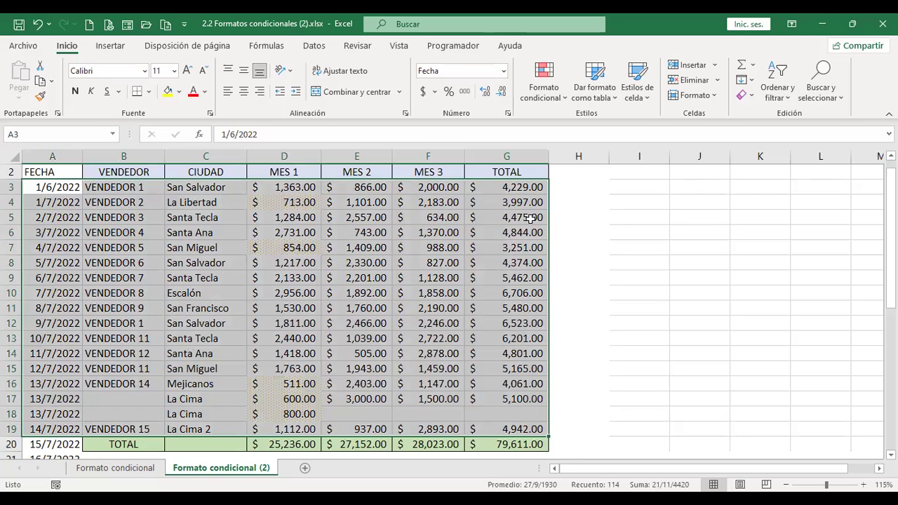
left_click(563, 94)
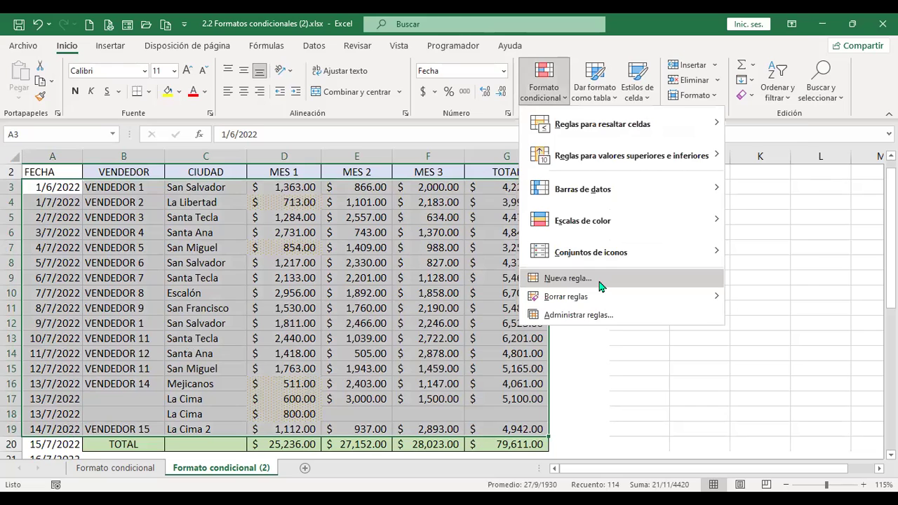
left_click(601, 281)
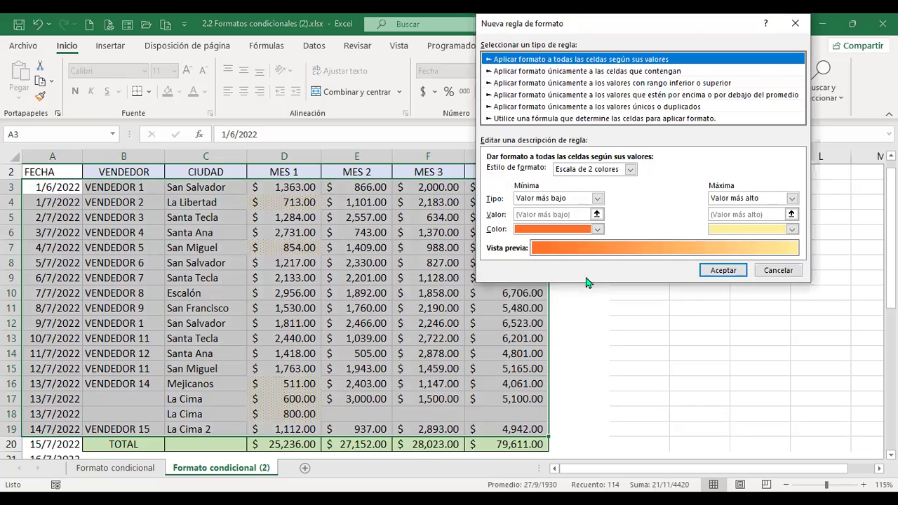
left_click(545, 119)
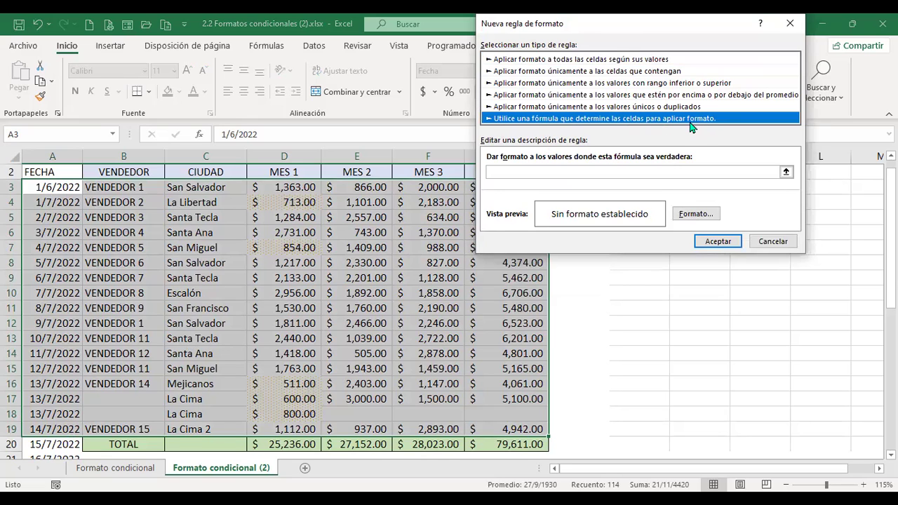
left_click(697, 172)
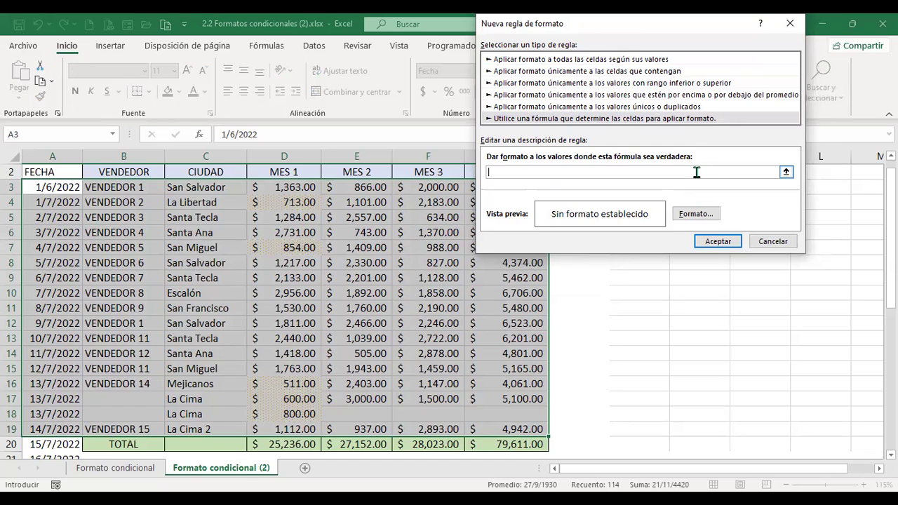
type("=")
left_click(203, 187)
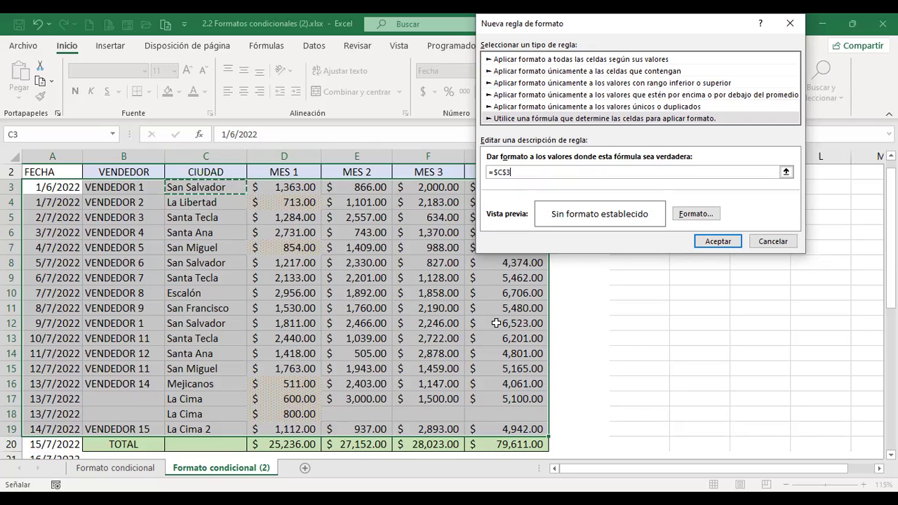
key("BackSpace")
key("BackSpace")
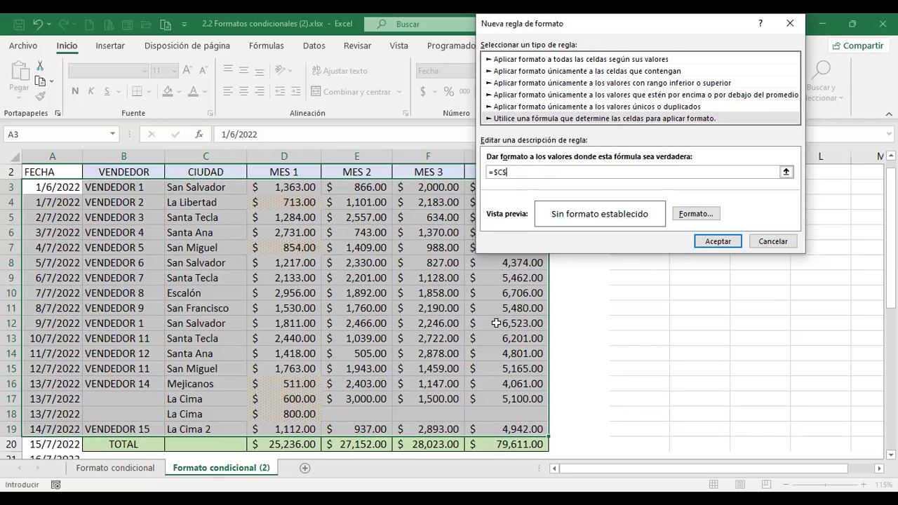
type("3")
type("=\"san salvador\"")
Step: Give the San Salvador rule a light blue fill and apply it to the table rows
left_click(704, 219)
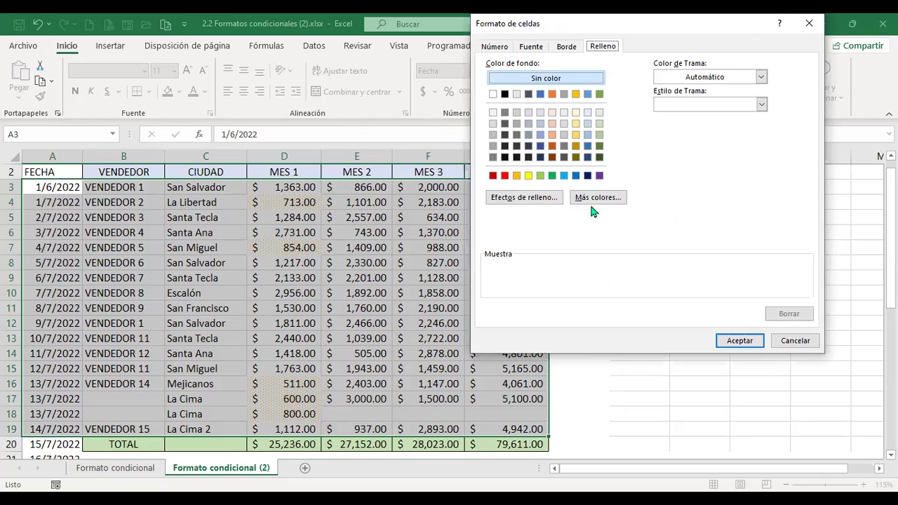
left_click(563, 175)
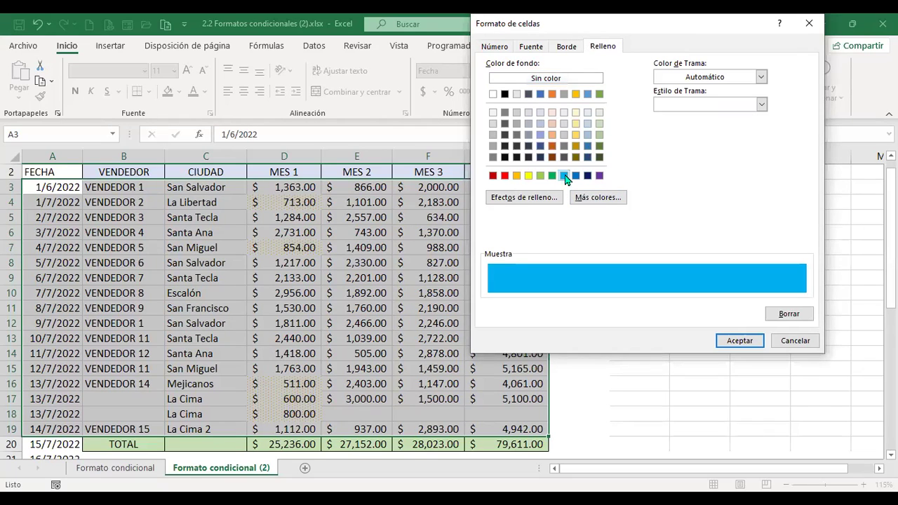
left_click(740, 341)
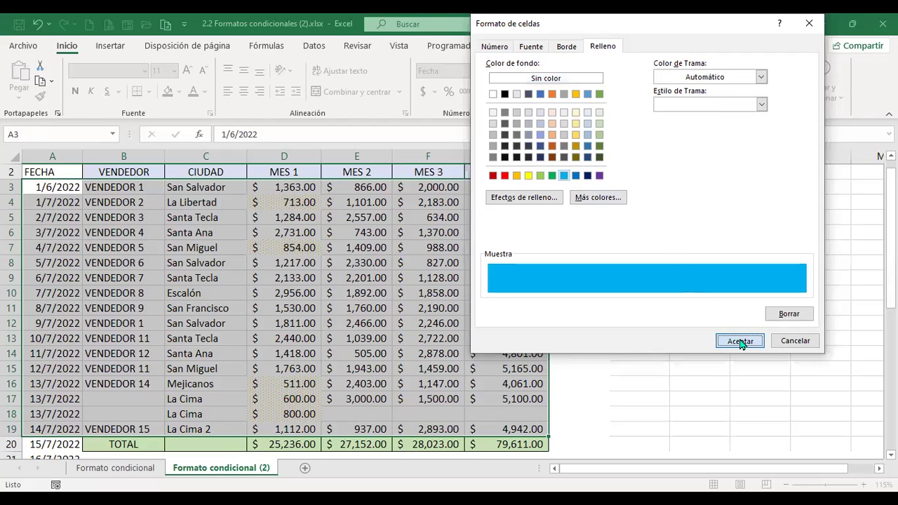
left_click(718, 241)
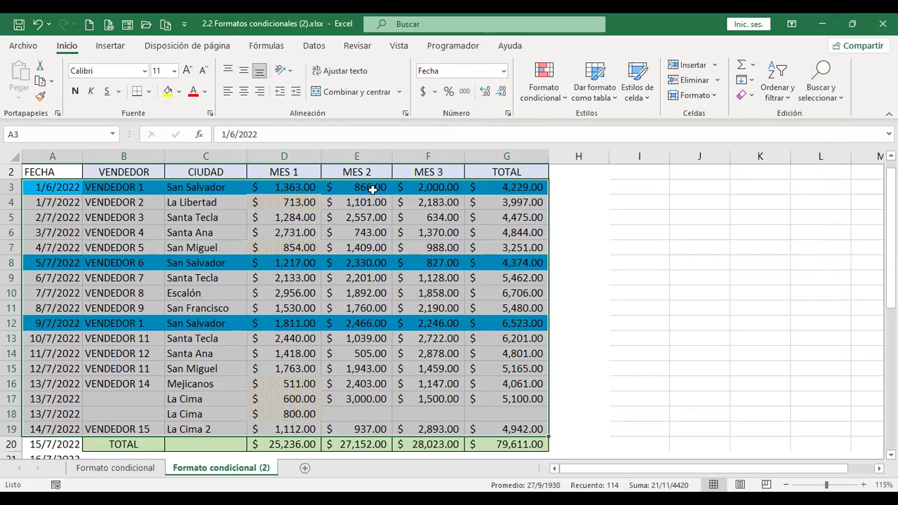
left_click(216, 204)
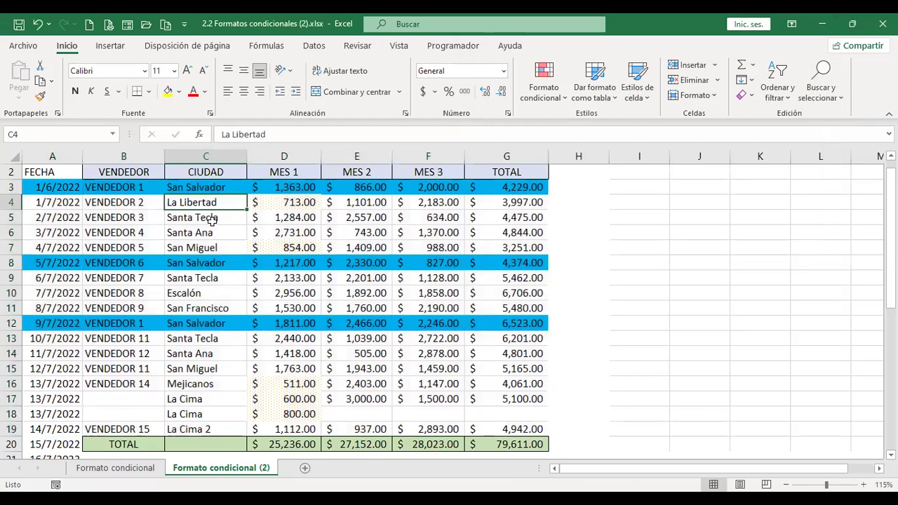
Step: Create a formula-based conditional formatting rule for the MES 2 values in E3:E19 with the formula =$E3>2000
left_click(215, 220)
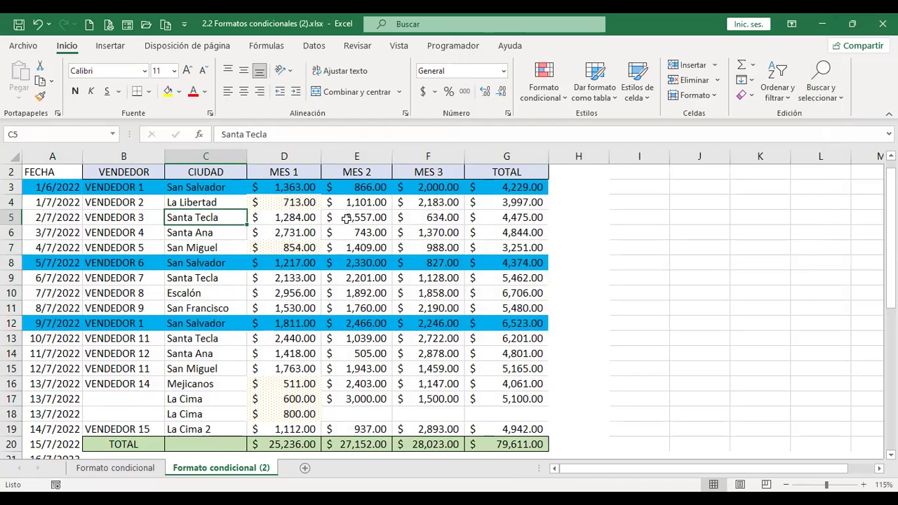
left_click_drag(366, 186, 368, 429)
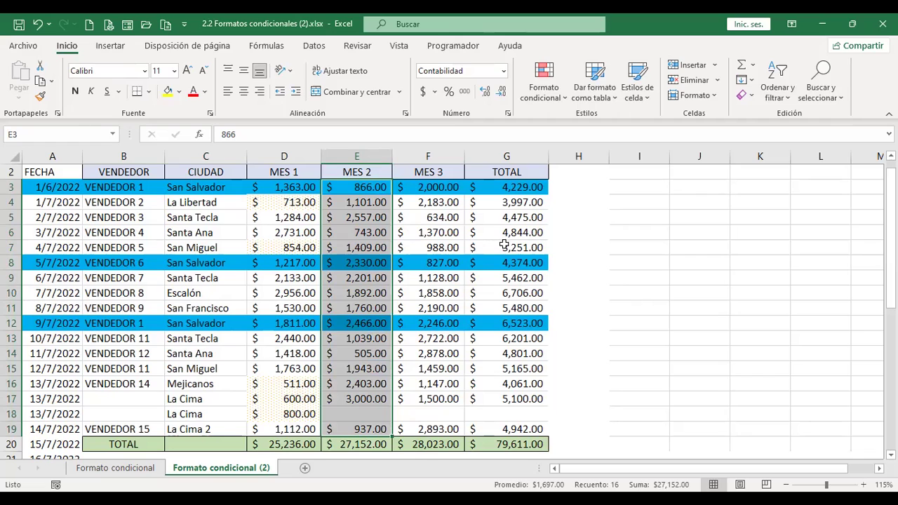
left_click(565, 98)
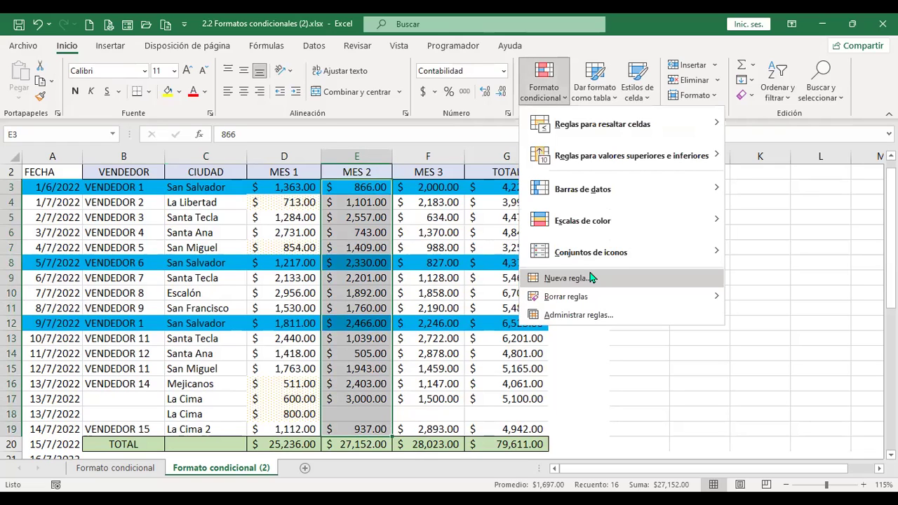
left_click(591, 278)
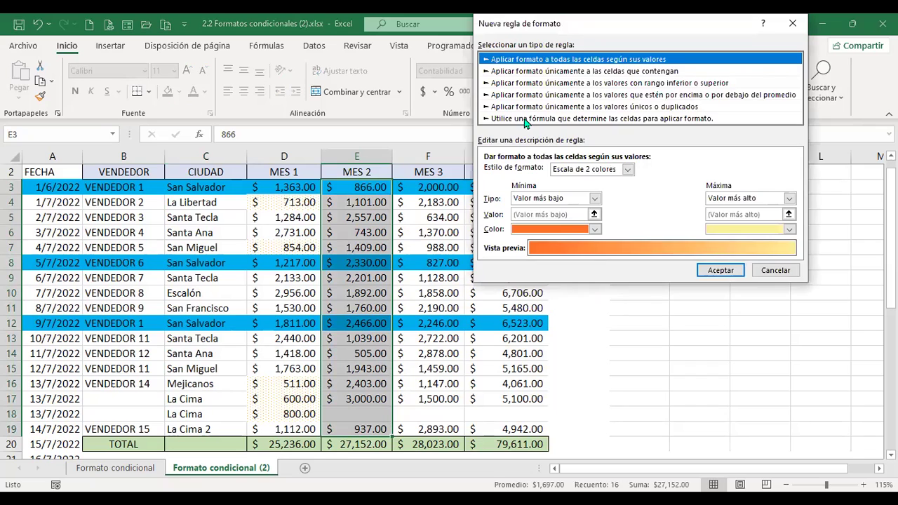
left_click(527, 119)
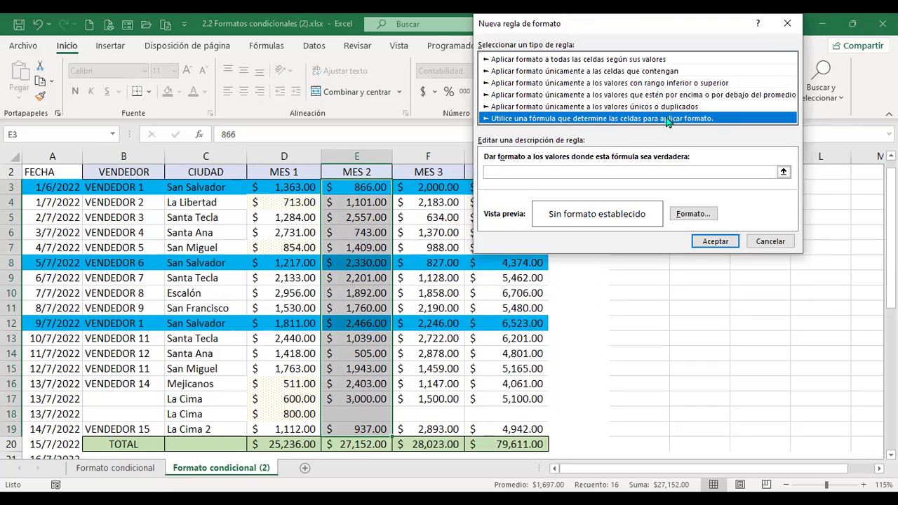
left_click(640, 171)
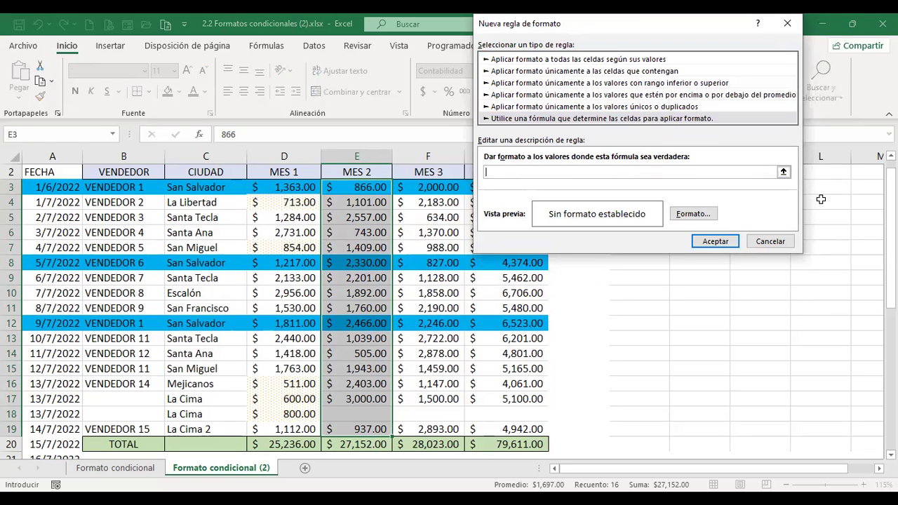
type("=")
left_click(361, 186)
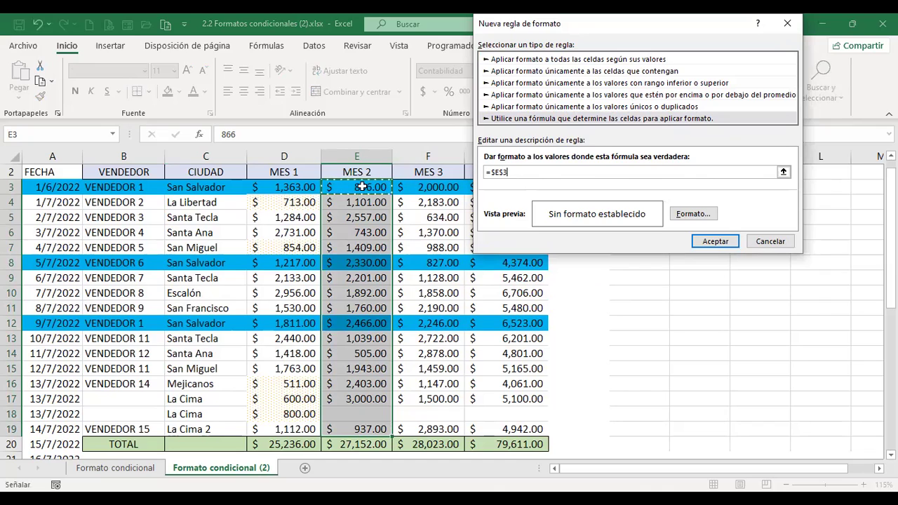
key("F4")
key("F4")
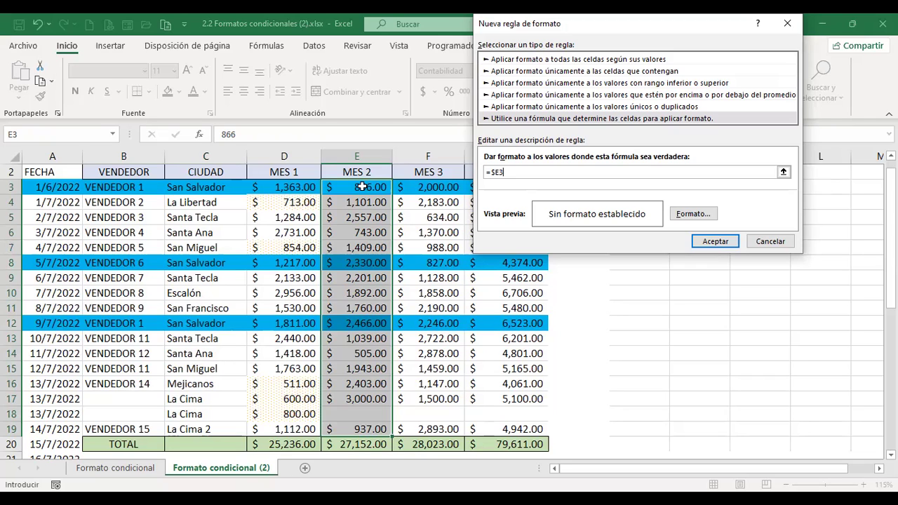
type("> 2000")
Step: Give the MES 2 rule a pale yellow fill from the standard colour palette and apply it to the column
left_click(693, 213)
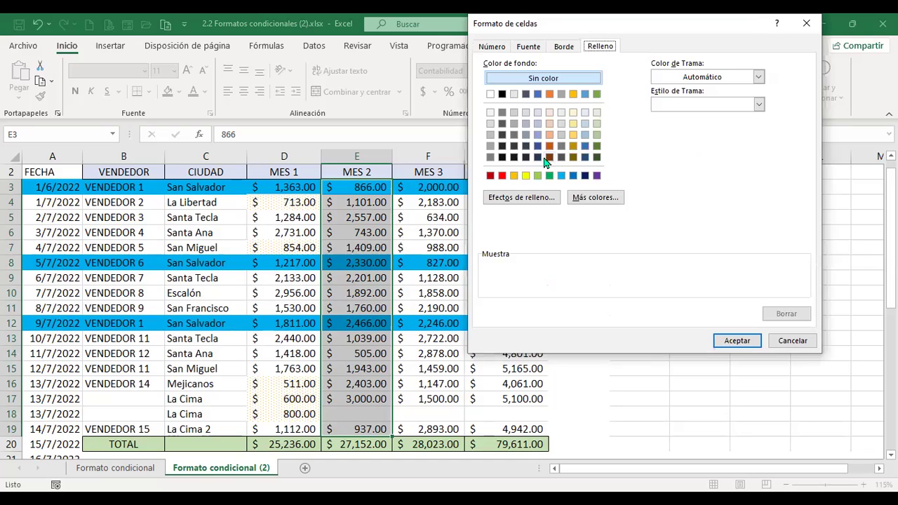
left_click(525, 175)
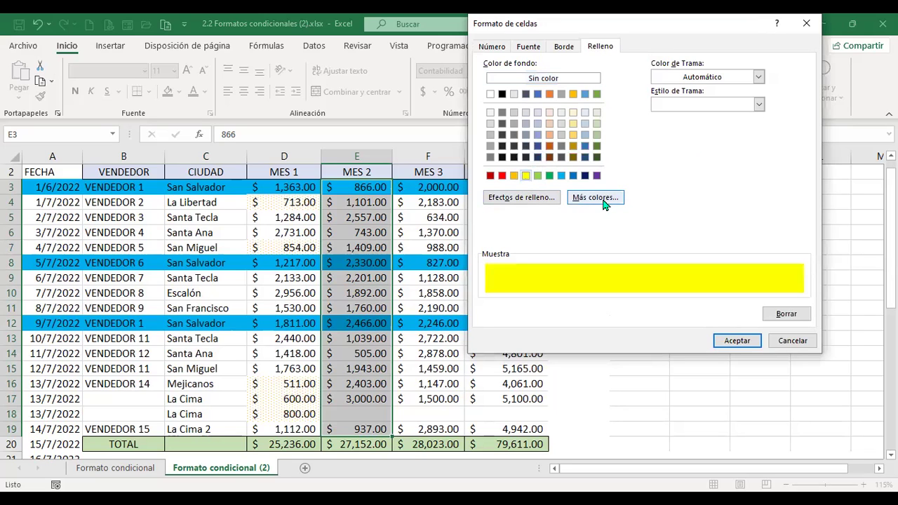
left_click(602, 199)
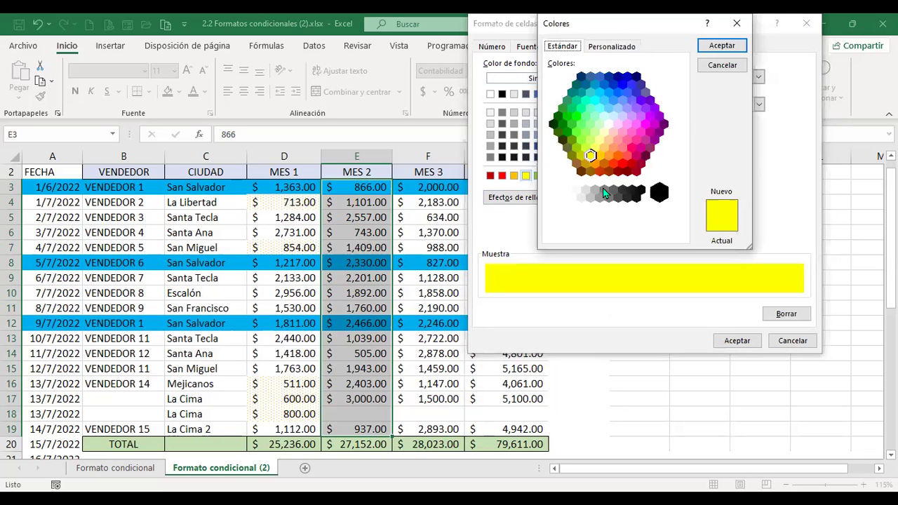
left_click(597, 145)
left_click(600, 139)
left_click_drag(724, 50, 695, 190)
key("Return")
left_click(735, 340)
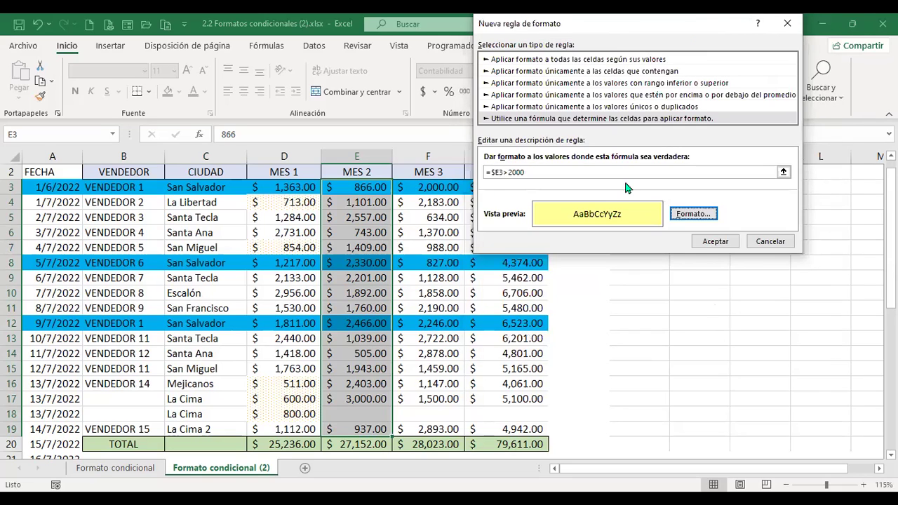
left_click(708, 244)
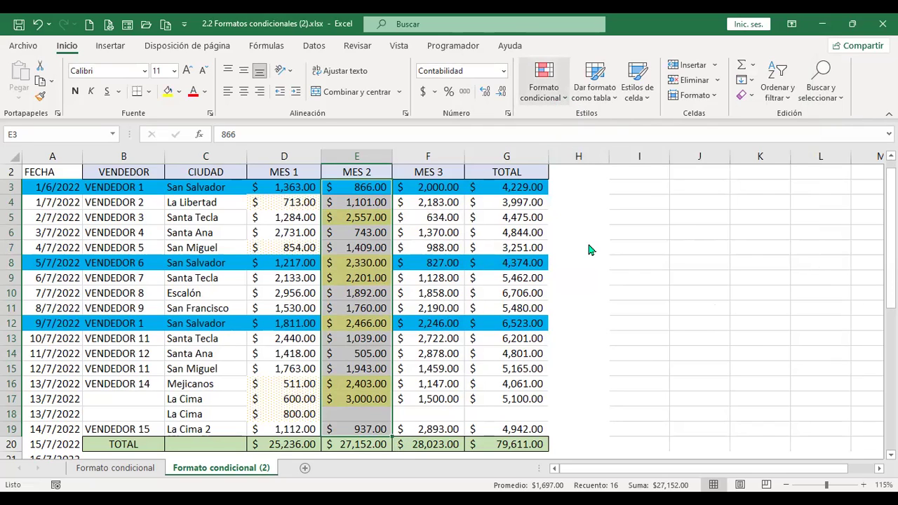
key("alt+h")
key("l")
key("n")
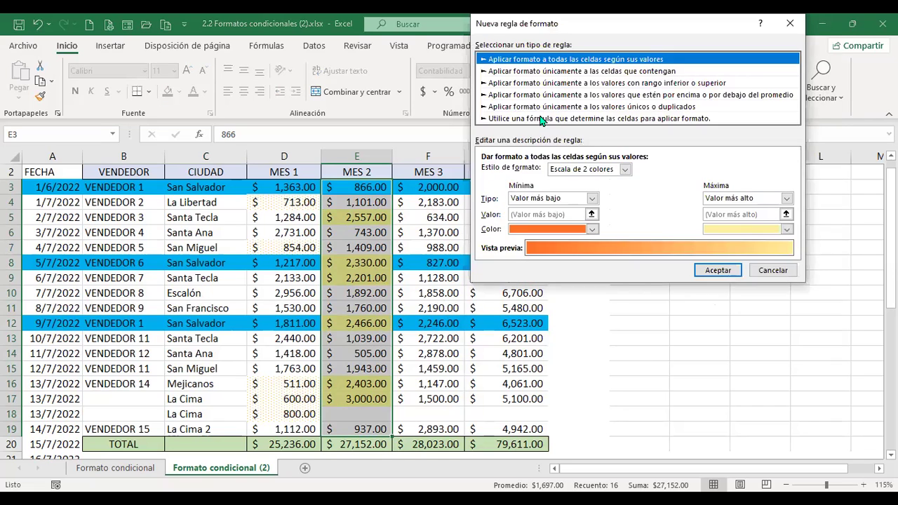
left_click(541, 118)
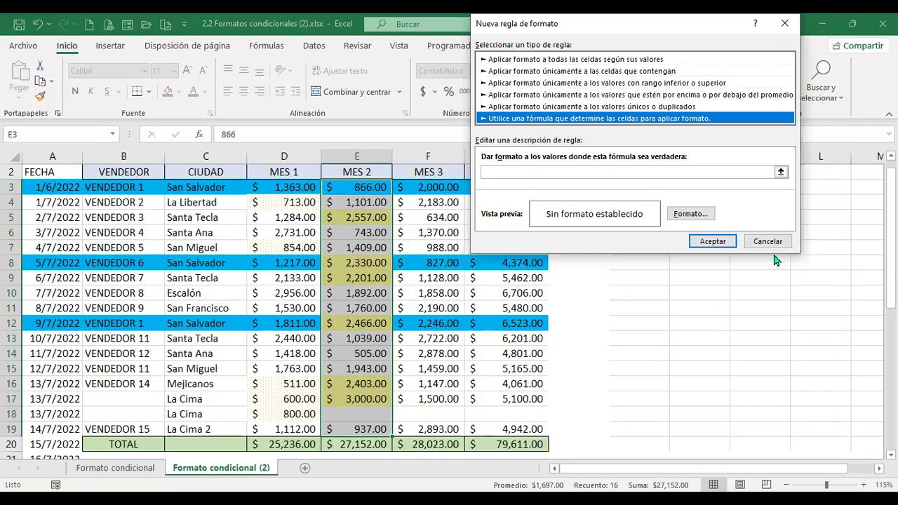
left_click(767, 241)
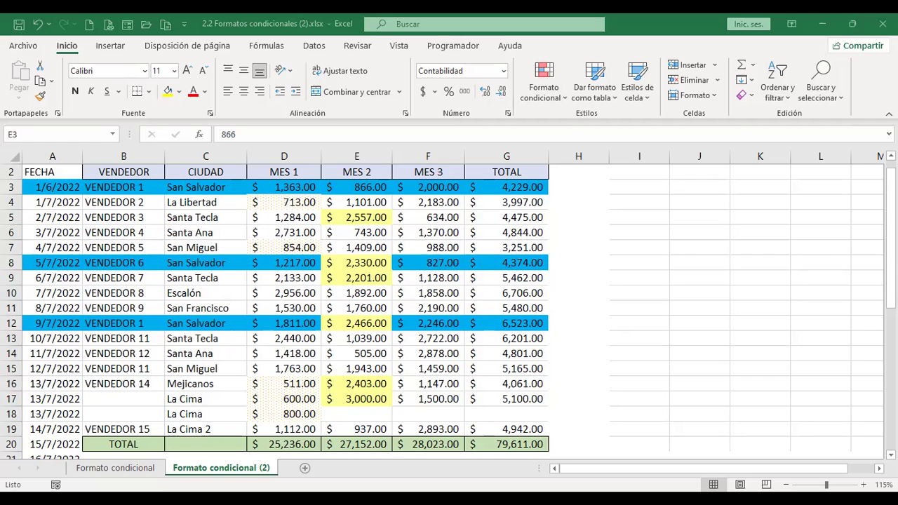
key("ctrl+shift+Down")
key("ctrl+shift+Down")
key("ctrl+shift+Down")
key("ctrl+shift+Down")
Step: Select the table rows from A3 to G19, leaving out the headers and the TOTAL row
left_click(63, 189)
scroll(64, 245, "down", 3)
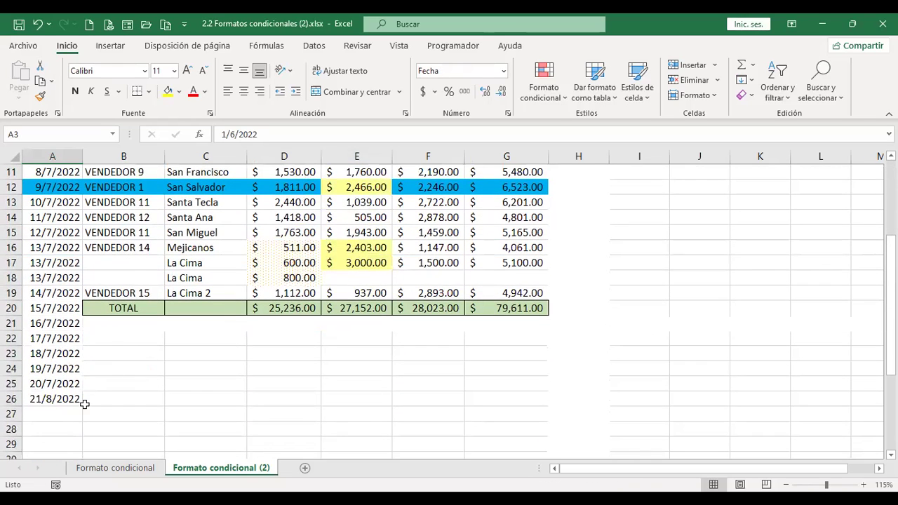
scroll(84, 404, "up", 4)
scroll(84, 404, "down", 3)
scroll(85, 405, "up", 3)
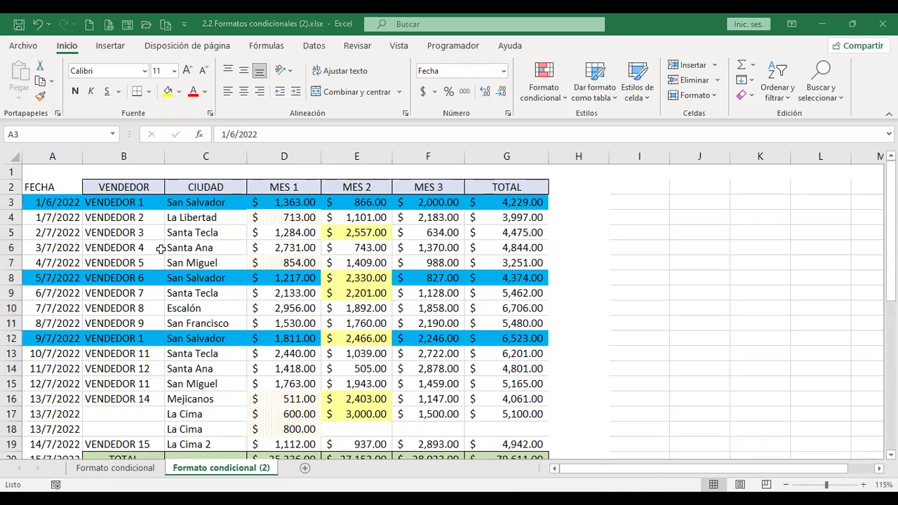
left_click(481, 238, "shift")
left_click(484, 253, "shift")
scroll(483, 265, "down", 1)
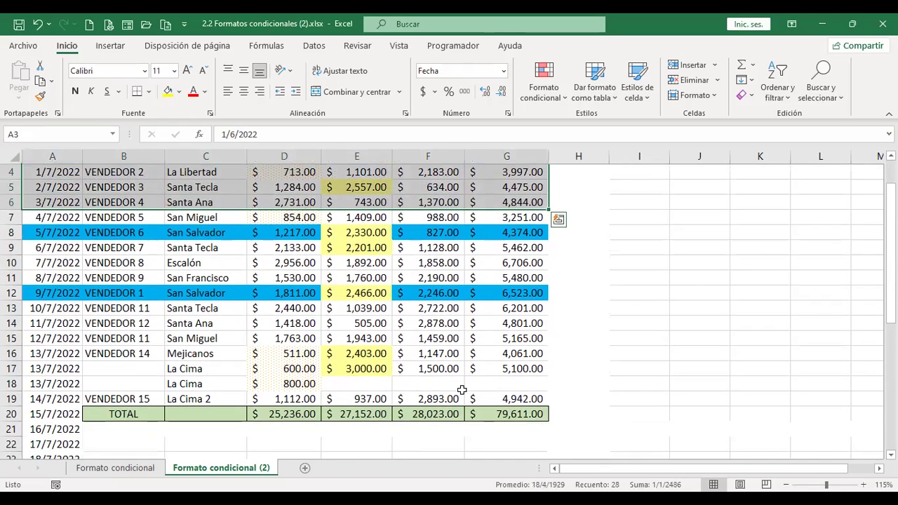
left_click(507, 398, "shift")
scroll(260, 388, "up", 1)
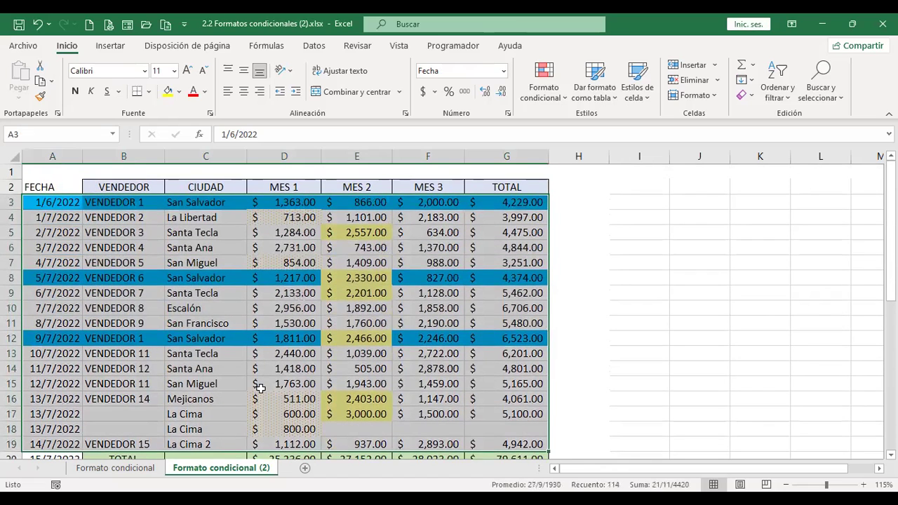
Step: Start a formula-based conditional formatting rule for A3:G19 that compares the FECHA column, beginning the formula with =$A3=
left_click(565, 101)
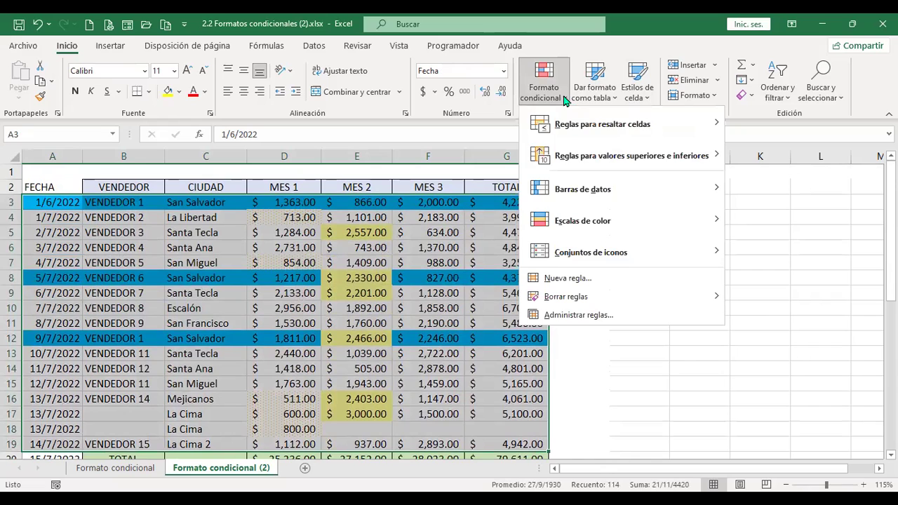
left_click(592, 279)
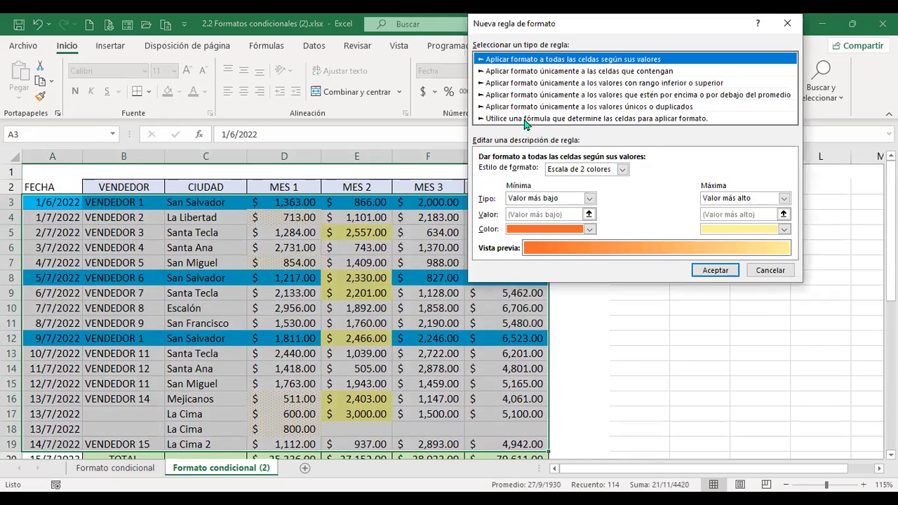
left_click(526, 119)
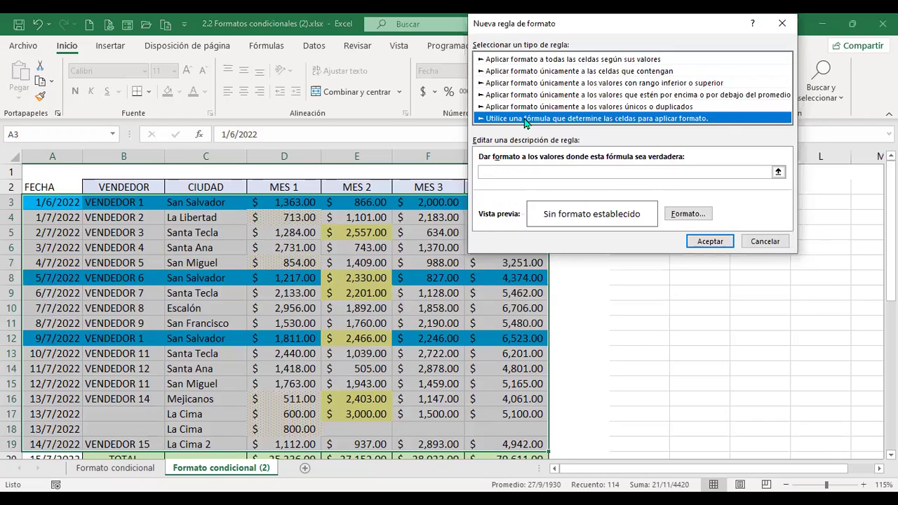
left_click(539, 171)
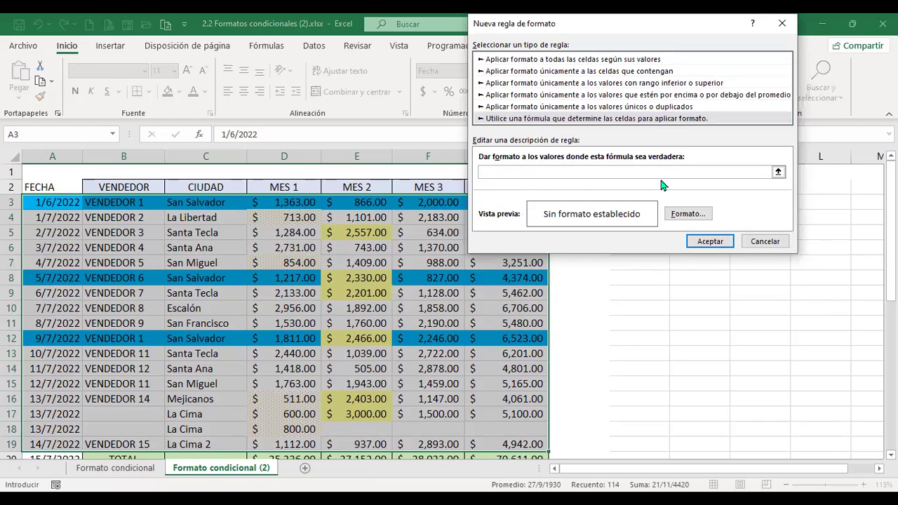
type("=")
left_click(45, 201)
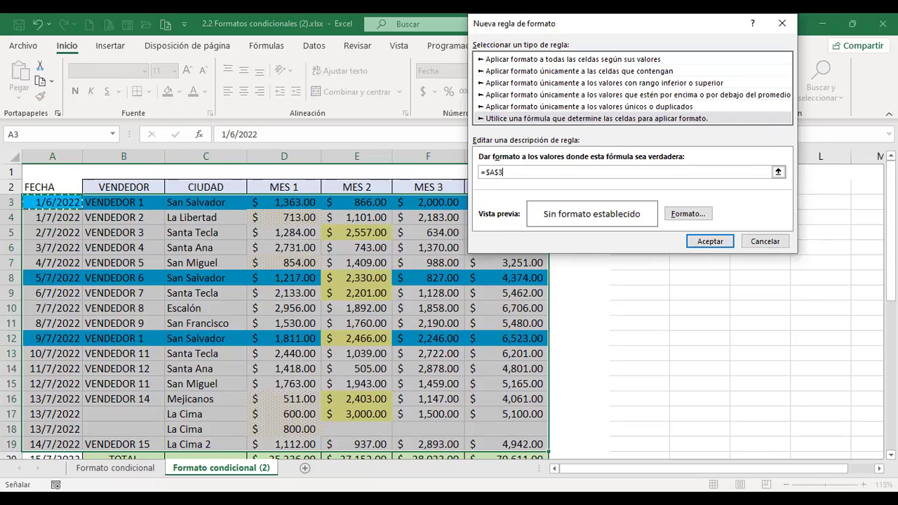
key("BackSpace")
key("BackSpace")
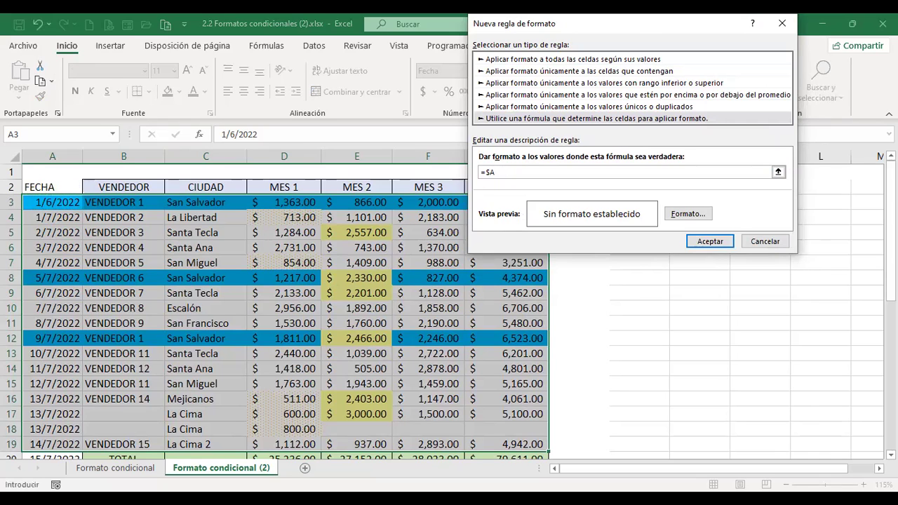
type("3=")
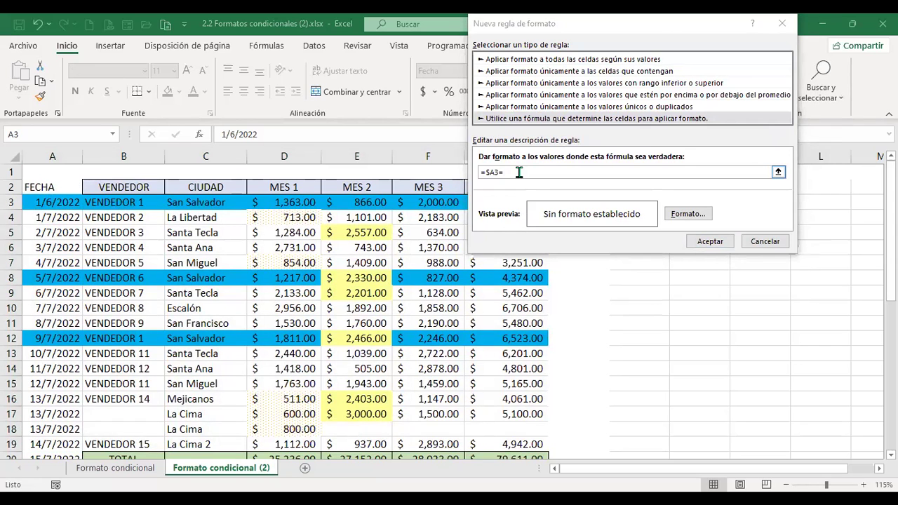
Step: Change the comparison to greater than or equal and complete the rule's formula as =$A3>=12/7/2022
left_click(561, 172)
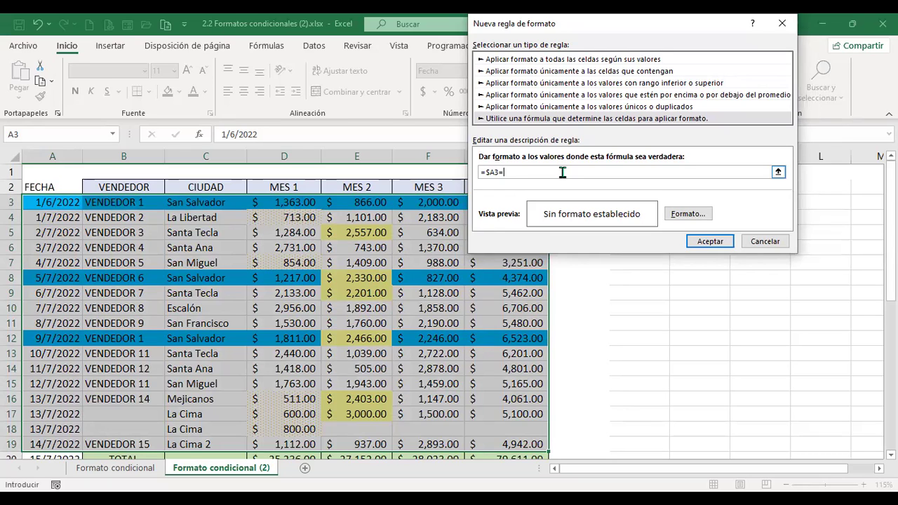
type("<")
key("BackSpace")
type(">")
key("BackSpace")
type(",")
key("BackSpace")
left_click(554, 469)
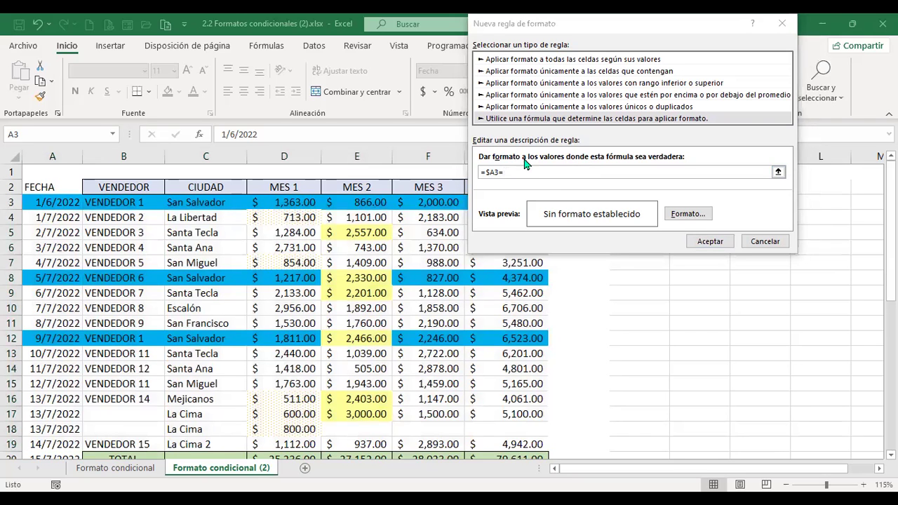
left_click(538, 175)
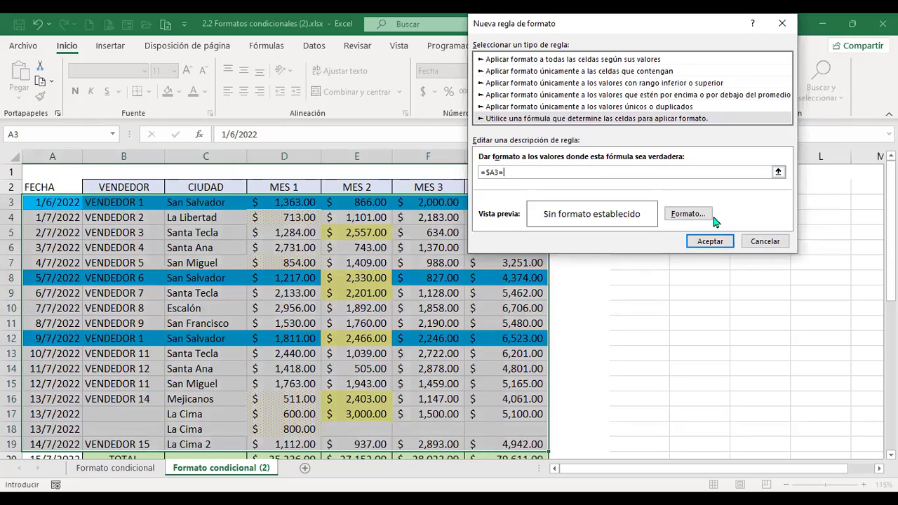
key("BackSpace")
type(">=")
type("12/7/2022")
Step: Give the date rule a bright yellow fill, apply it to the table rows, and undo the applied rule
left_click(683, 214)
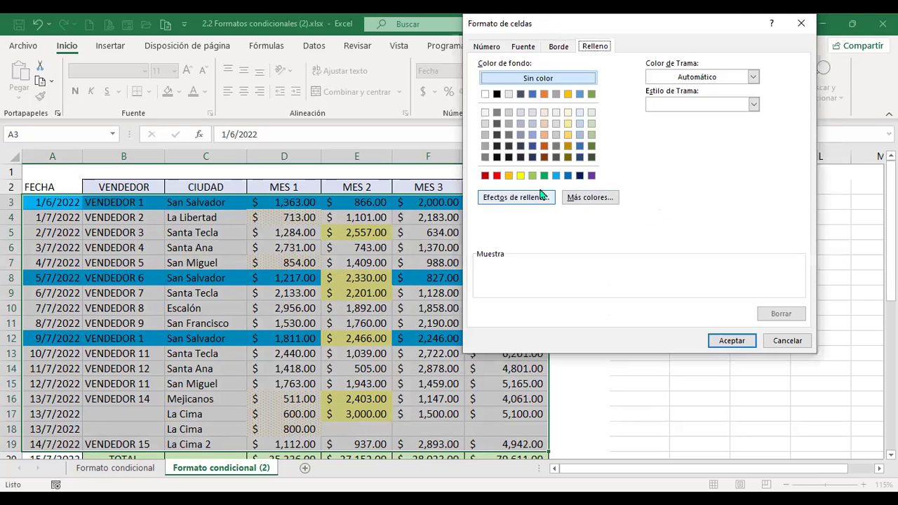
left_click(521, 176)
left_click(733, 342)
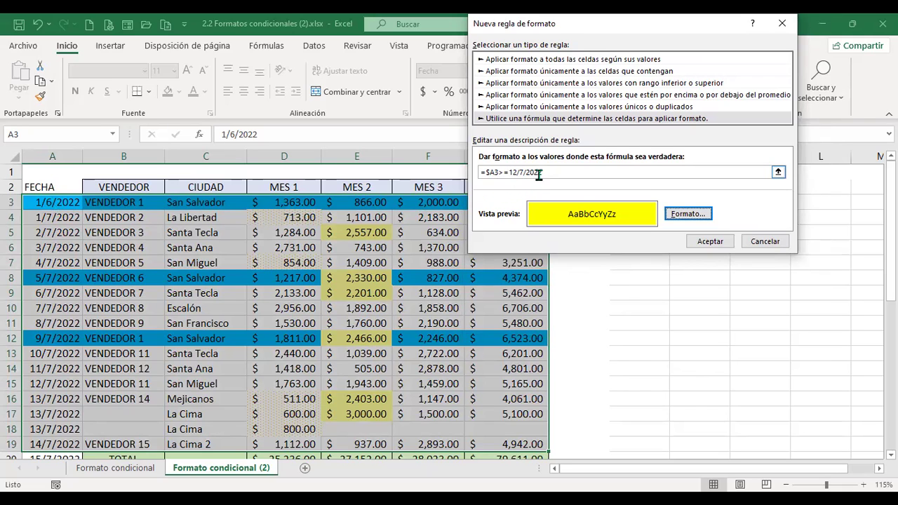
left_click(714, 242)
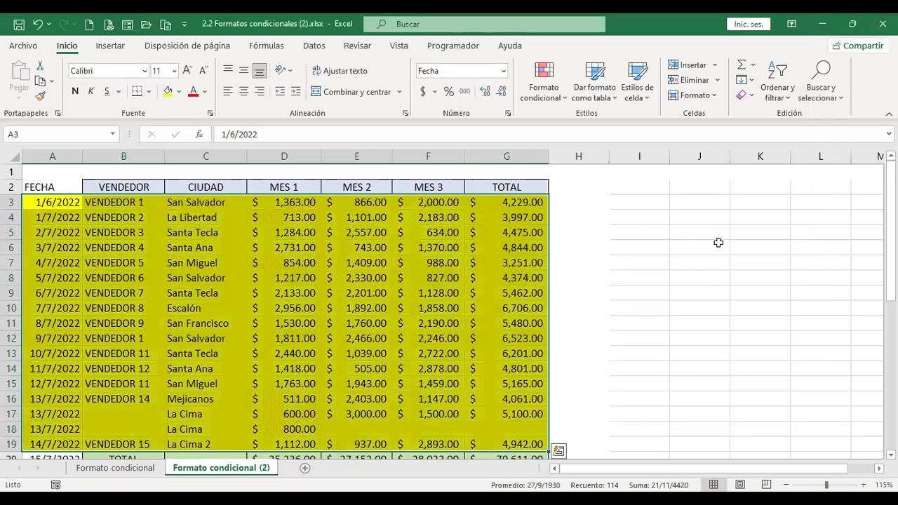
key("ctrl+z")
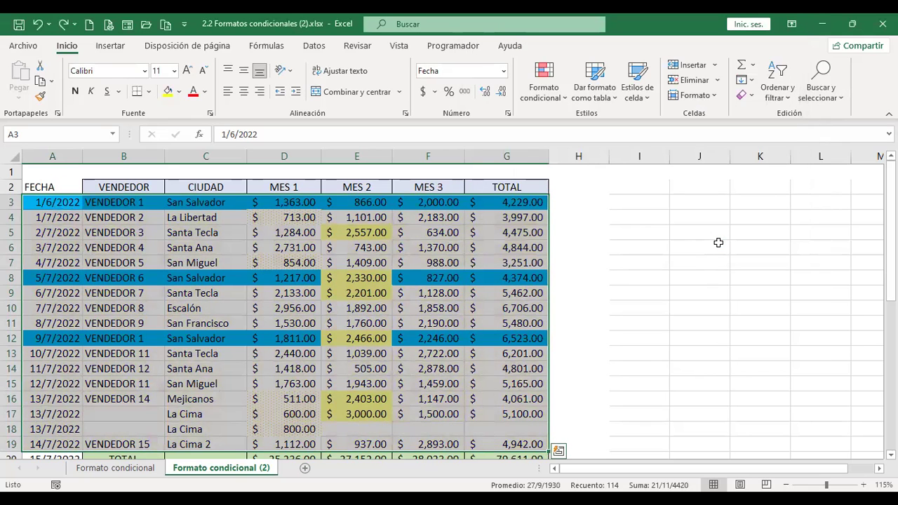
Step: Redo the undone date rule on the table rows and list the conditional formatting rules for the current selection
left_click(565, 100)
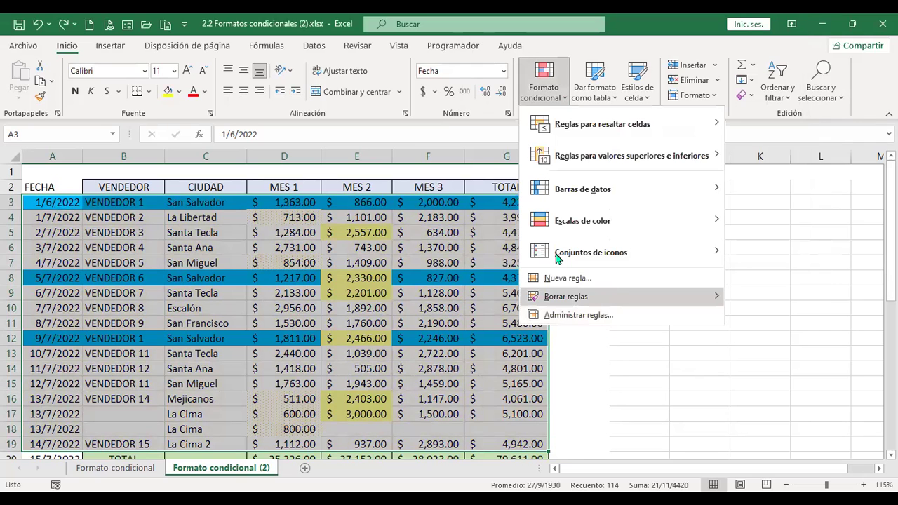
key("Escape")
key("ctrl+y")
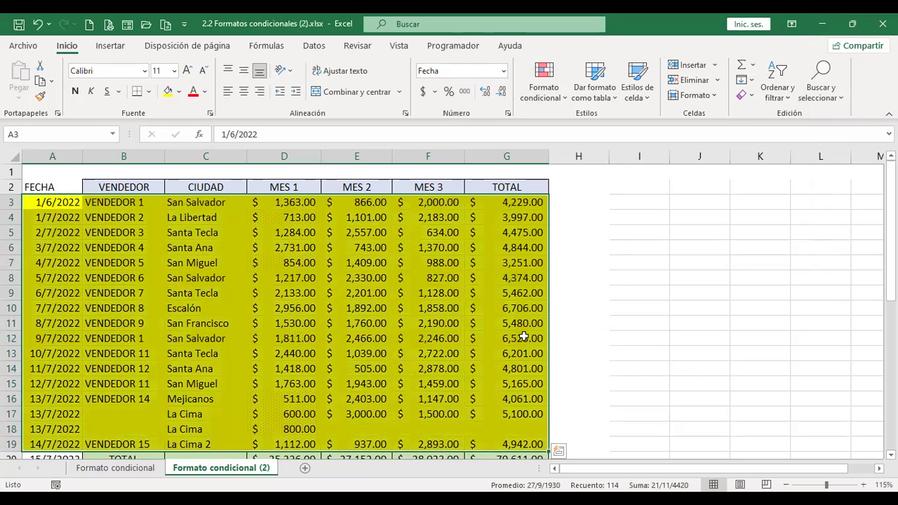
left_click(565, 97)
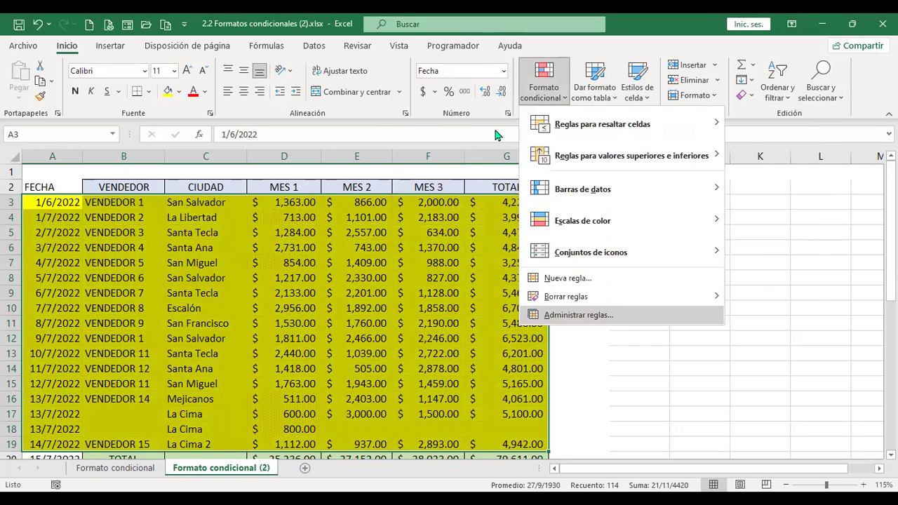
left_click(595, 316)
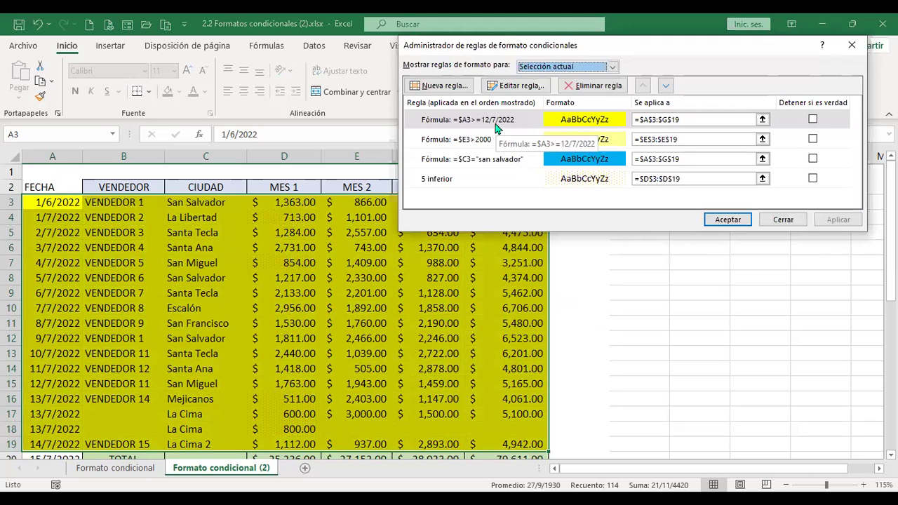
Step: Open the yellow date rule for editing and shorten its formula to =$A3>=2/7/2022
double_click(496, 126)
left_click(510, 172)
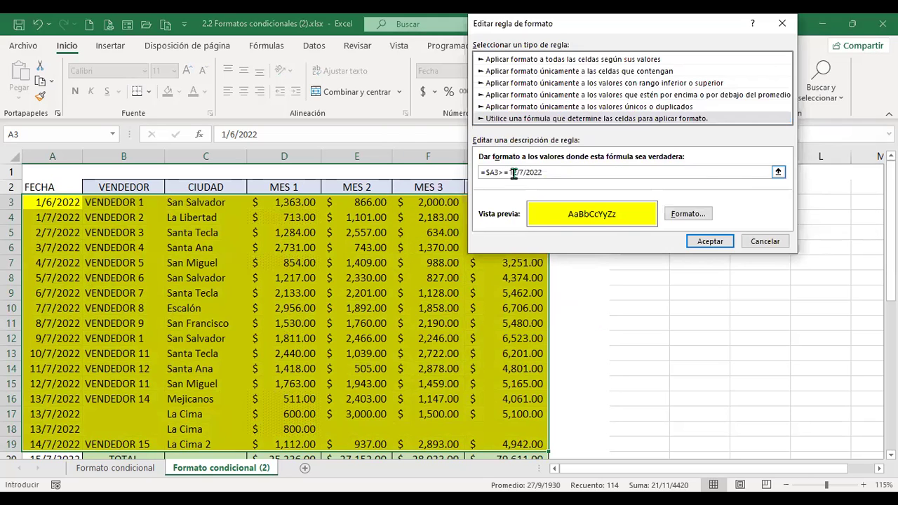
type("+$A$3")
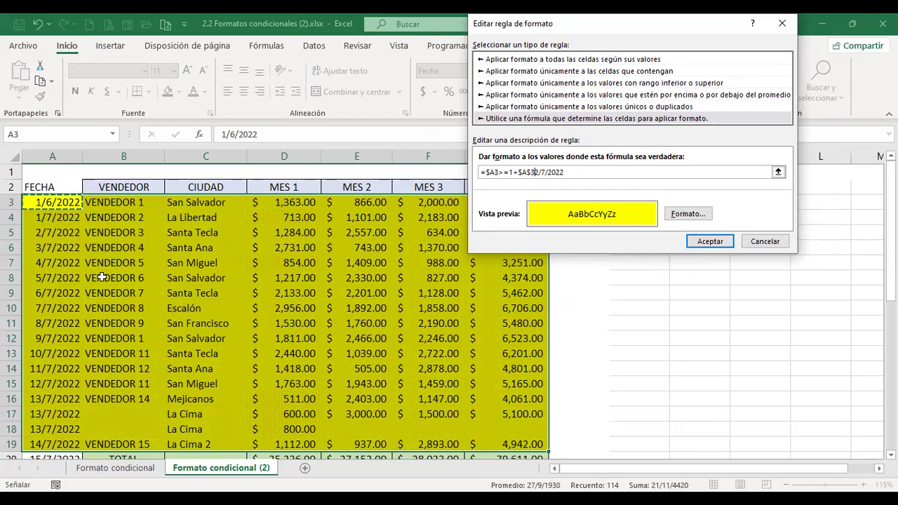
left_click(530, 173)
key("BackSpace")
key("BackSpace")
key("BackSpace")
key("BackSpace")
key("BackSpace")
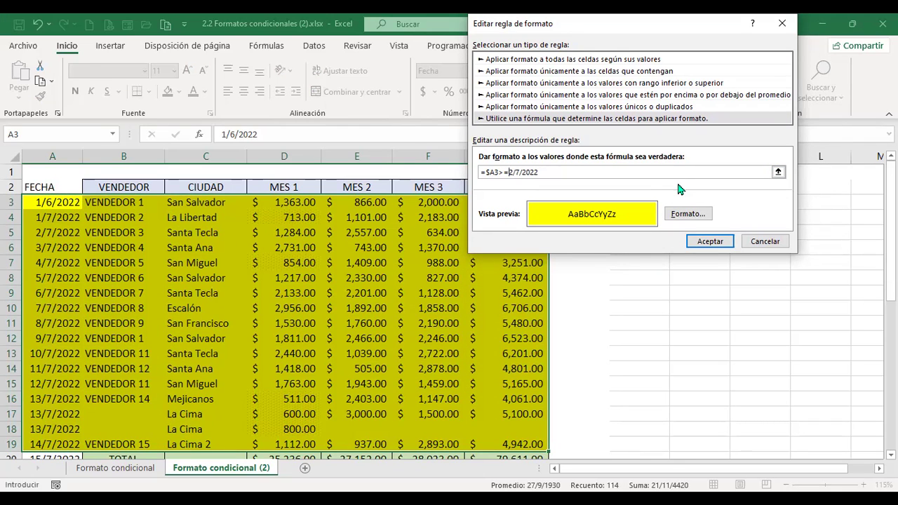
Step: Enclose the rule's date in quotation marks, giving =$A3>="2/7/2022", and apply the edited rule to the table rows
type("\"")
key("End")
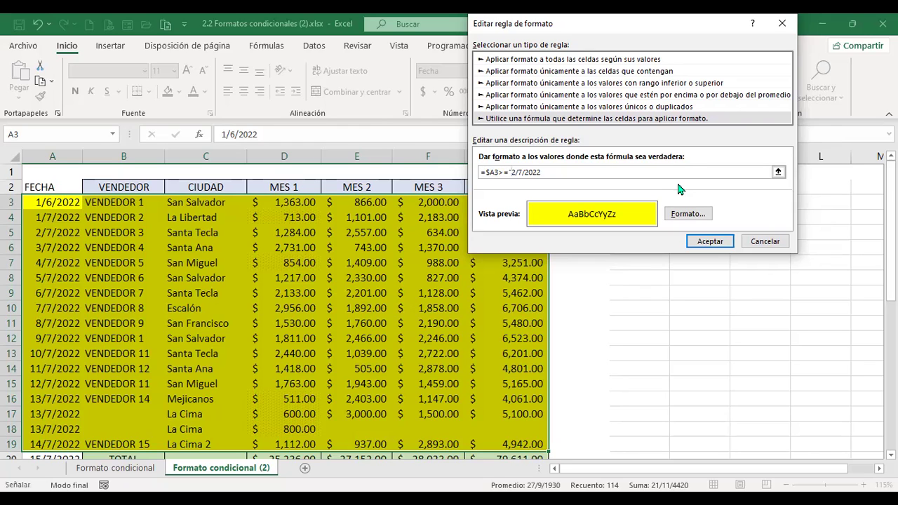
left_click(635, 173)
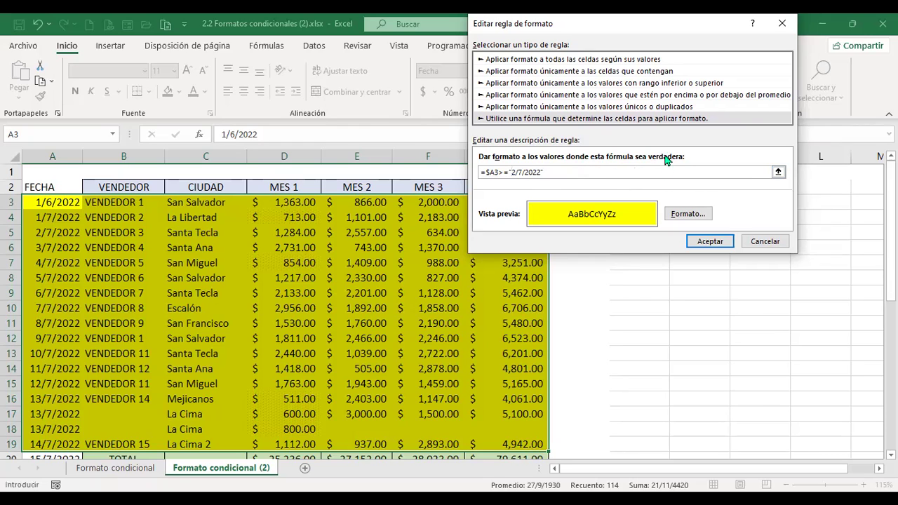
left_click(710, 241)
left_click(720, 223)
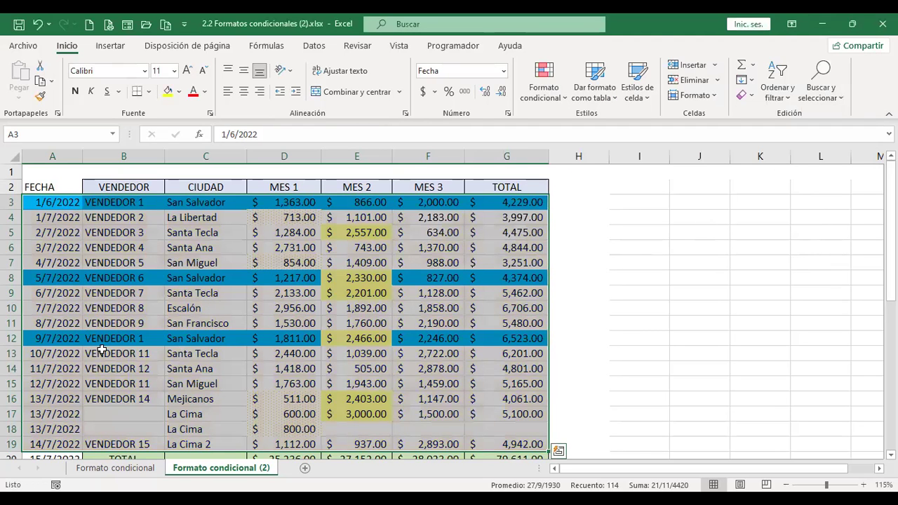
scroll(101, 349, "down", 5)
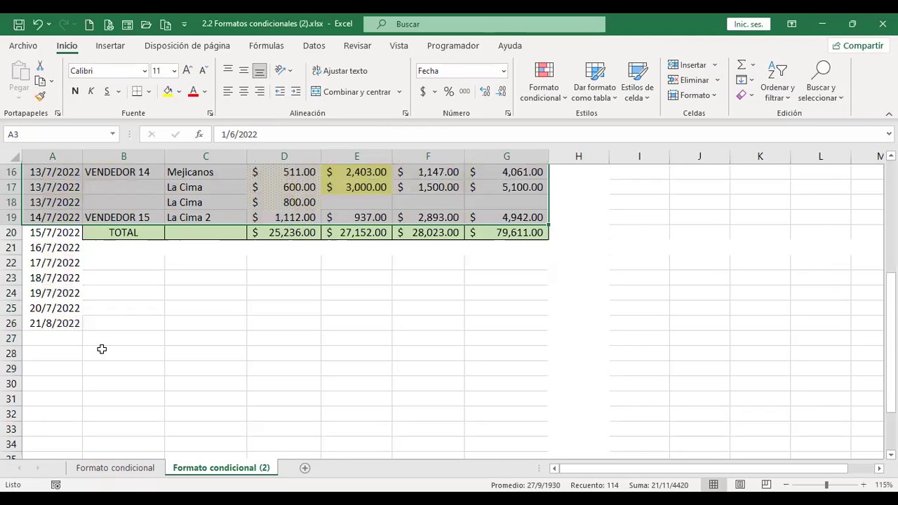
scroll(92, 329, "up", 5)
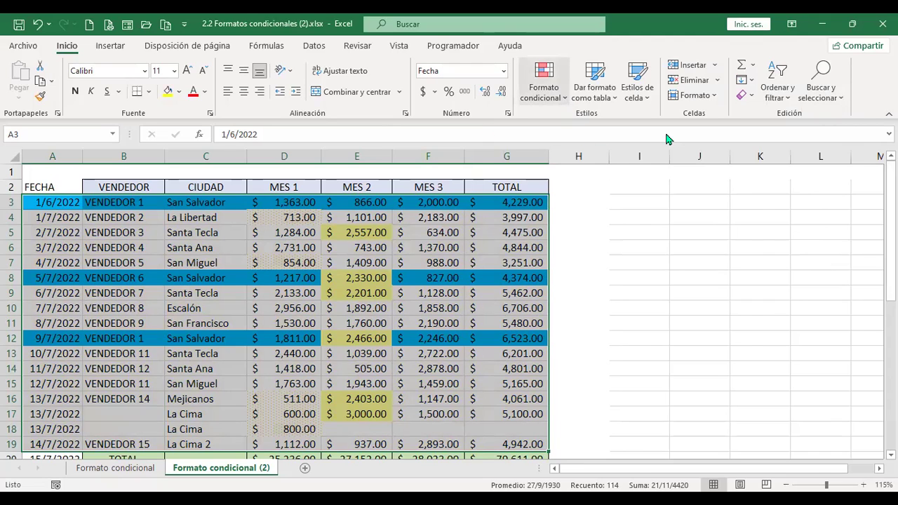
left_click(544, 84)
mouse_move(673, 124)
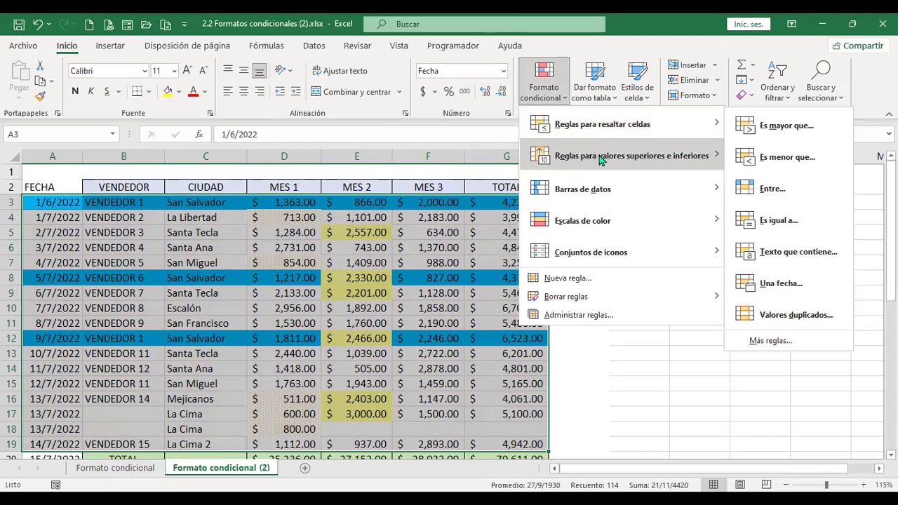
mouse_move(602, 153)
key("Escape")
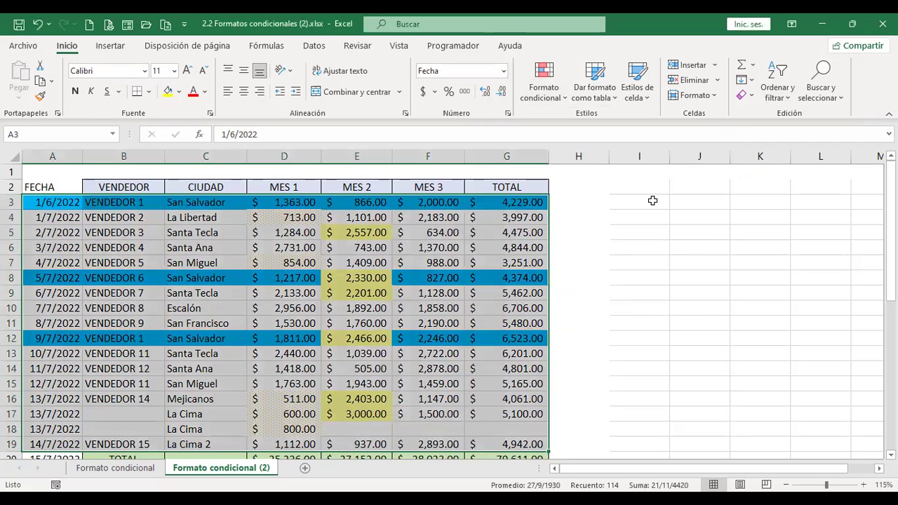
Step: Try the Y function in cell I3 with the two city cells C3 and C5 as arguments
left_click(643, 201)
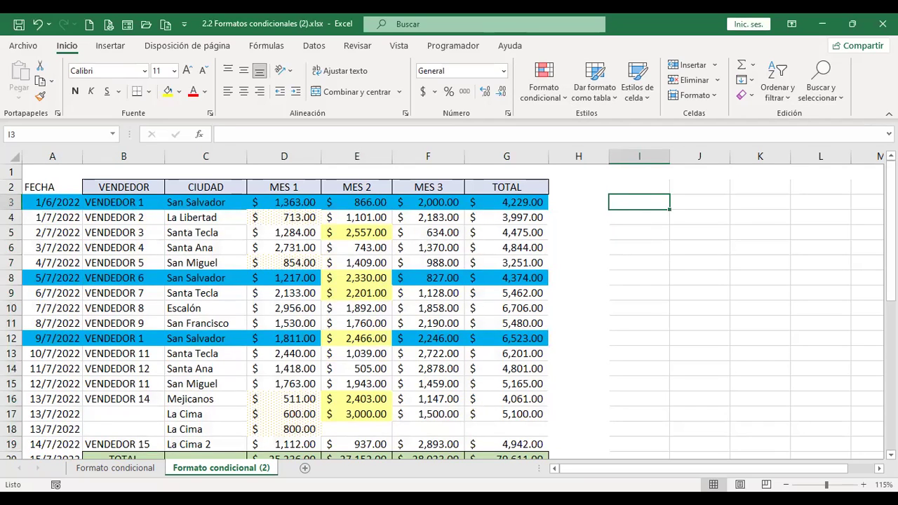
type("+y")
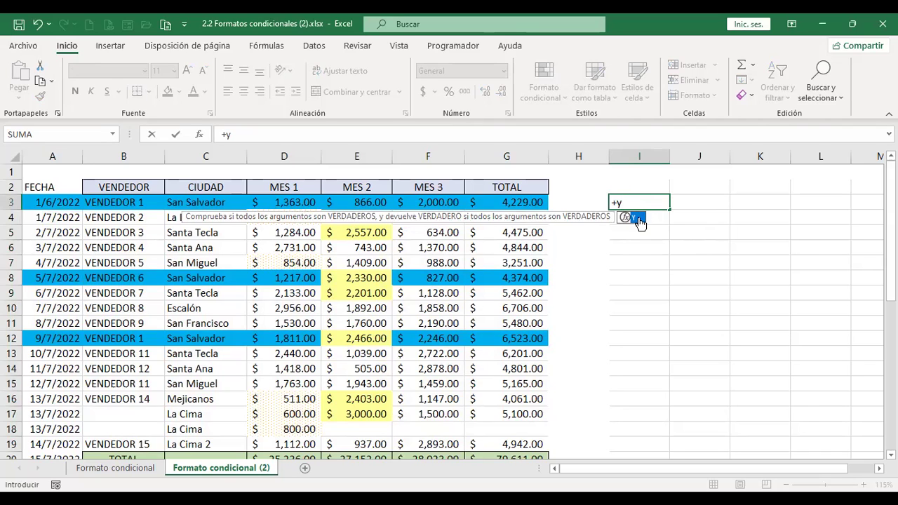
key("Tab")
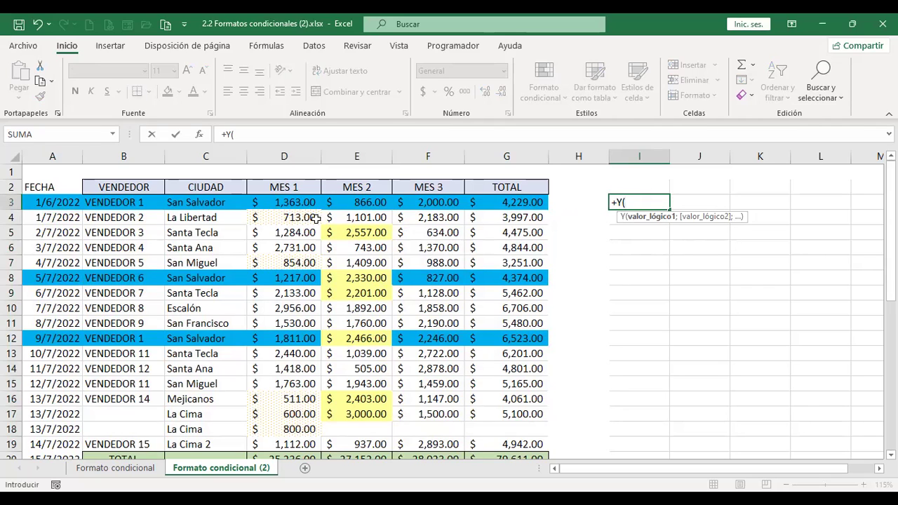
left_click(195, 203)
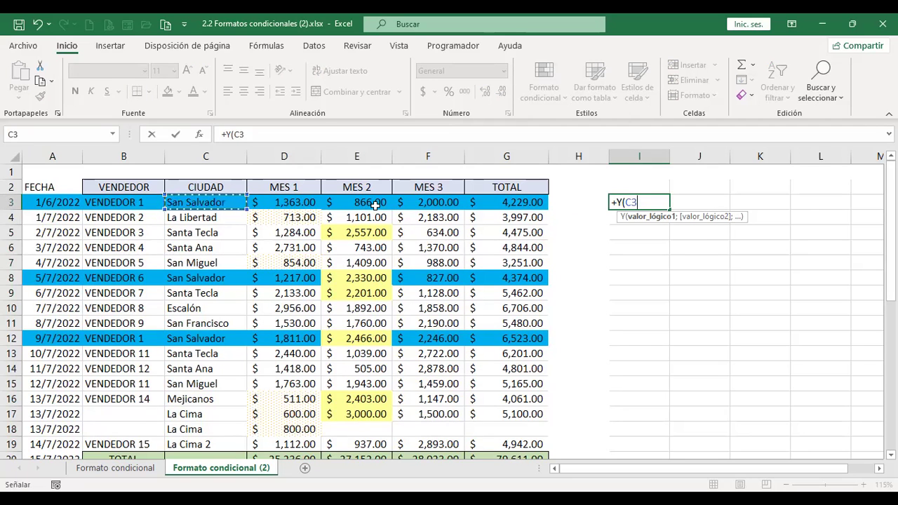
type(";")
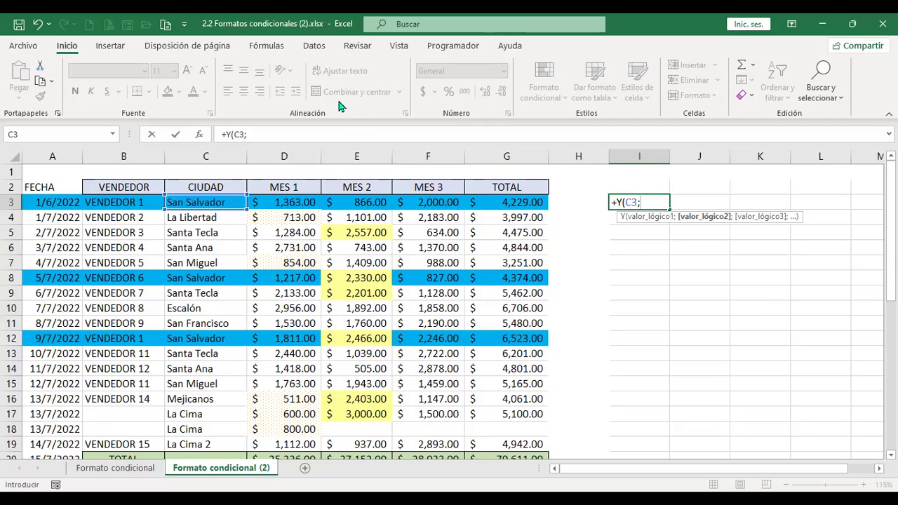
left_click(203, 233)
key("Return")
key("Up")
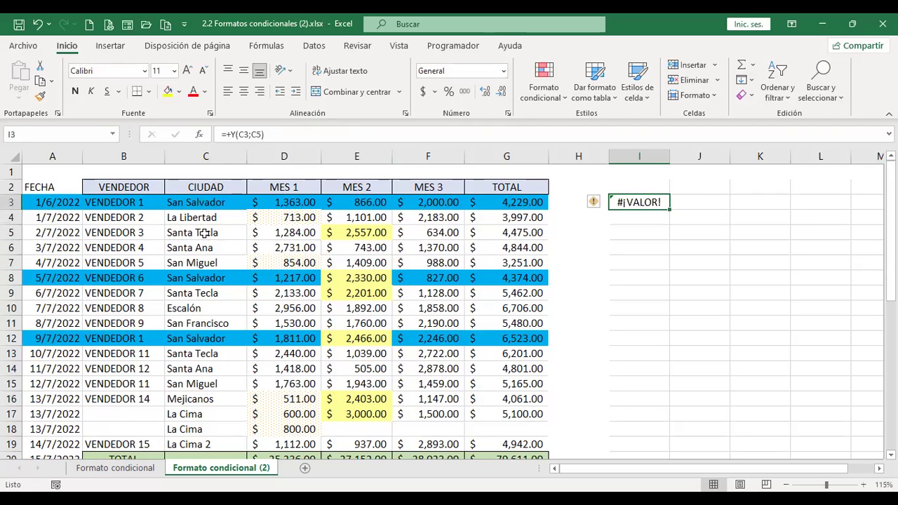
Step: Remove the cell references from the Y formula in I3 and enter "San Salvador" as its first argument
key("F2")
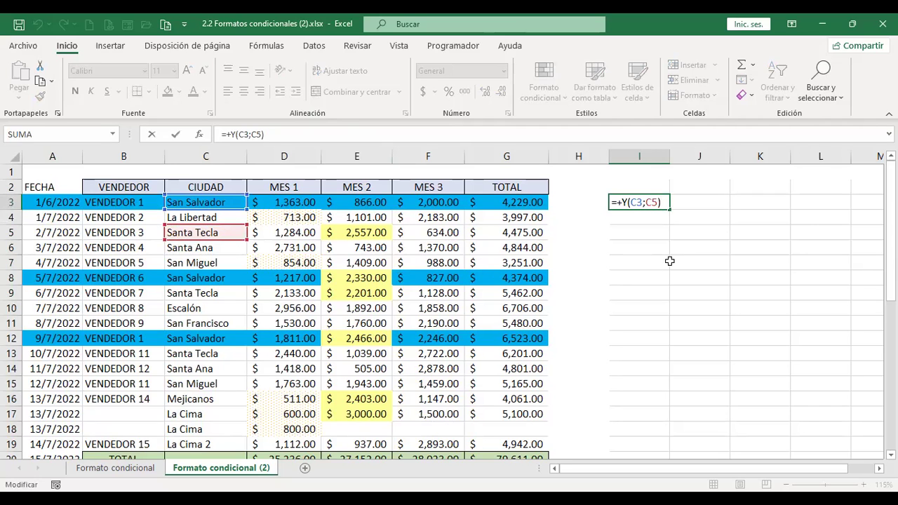
key("BackSpace")
key("BackSpace")
key("BackSpace")
key("BackSpace")
key("BackSpace")
key("BackSpace")
type("\"")
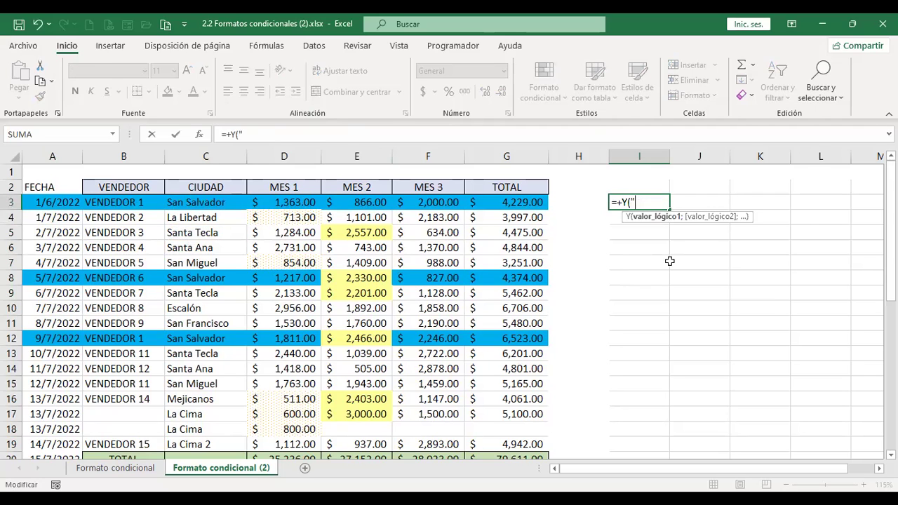
type("San Salvador")
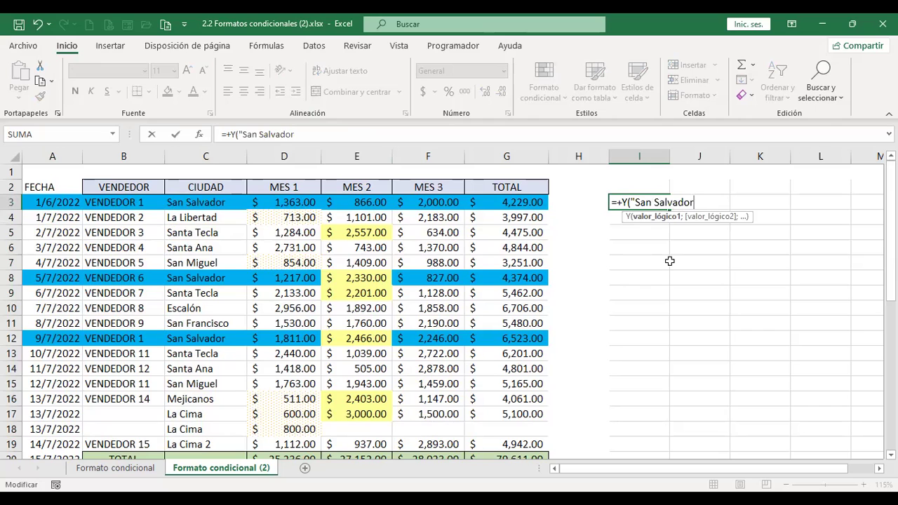
type("\"")
type(";")
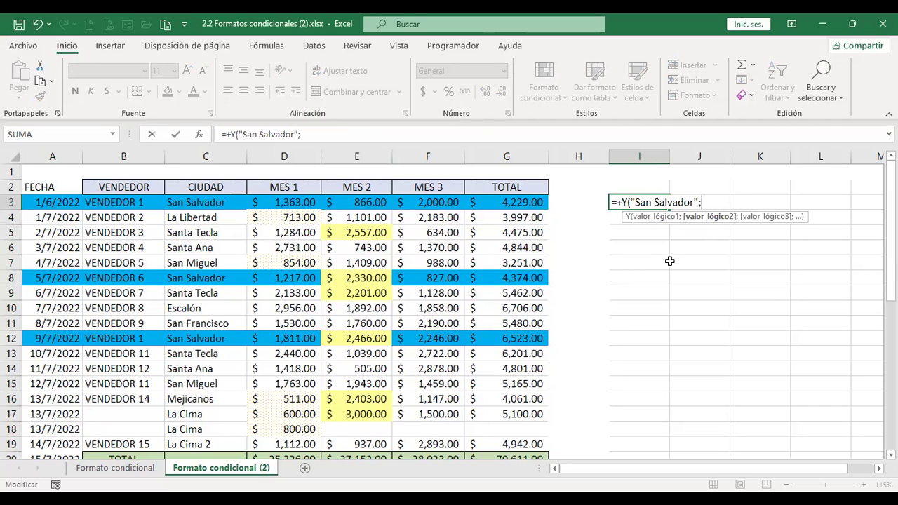
Step: Add "Santa Tecla" as the second argument and complete the formula in I3 as =+Y("San Salvador";"Santa Tecla")
type("\"Santa Te")
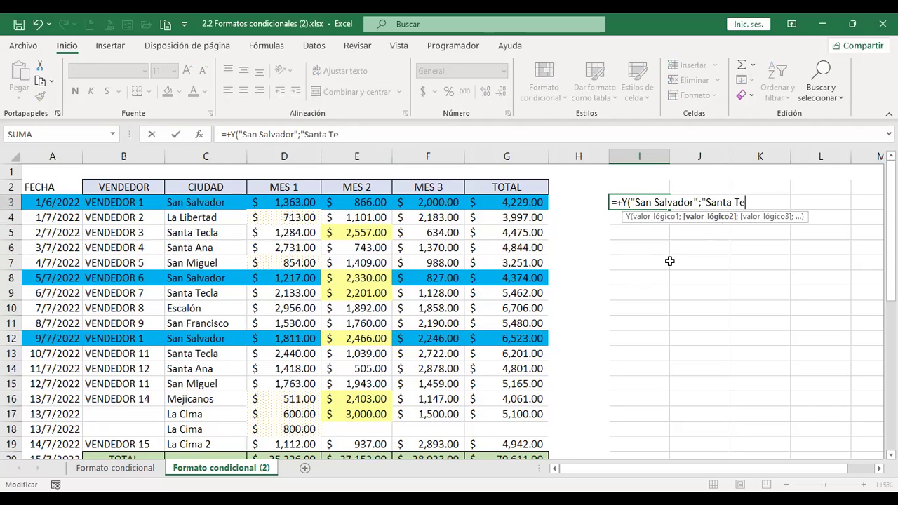
type("claa\")")
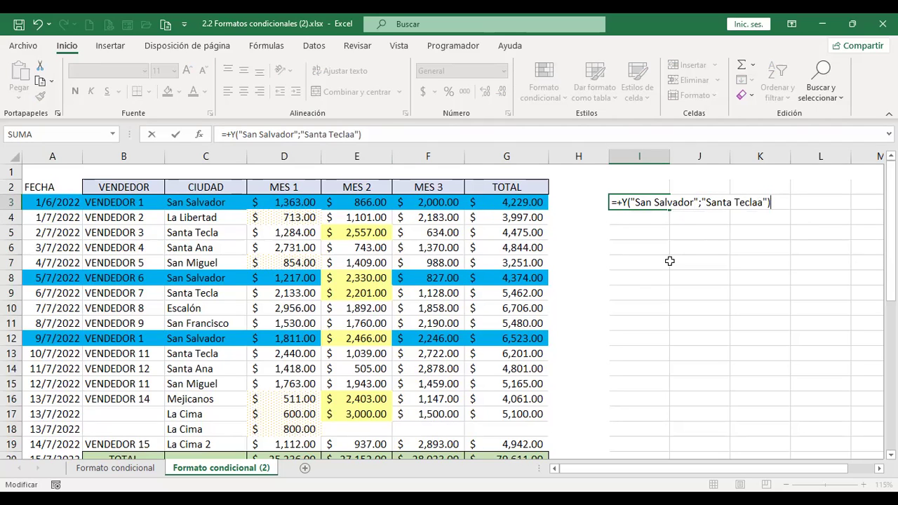
key("BackSpace")
key("BackSpace")
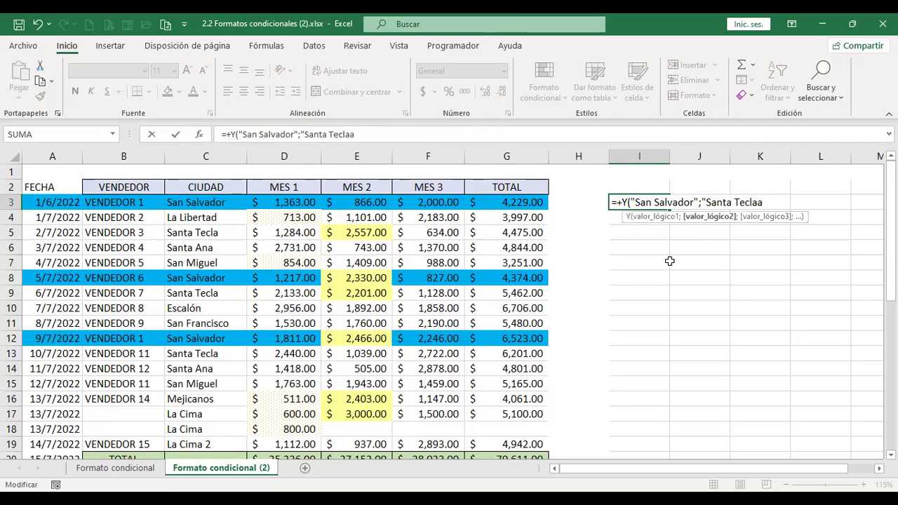
key("BackSpace")
type("\")")
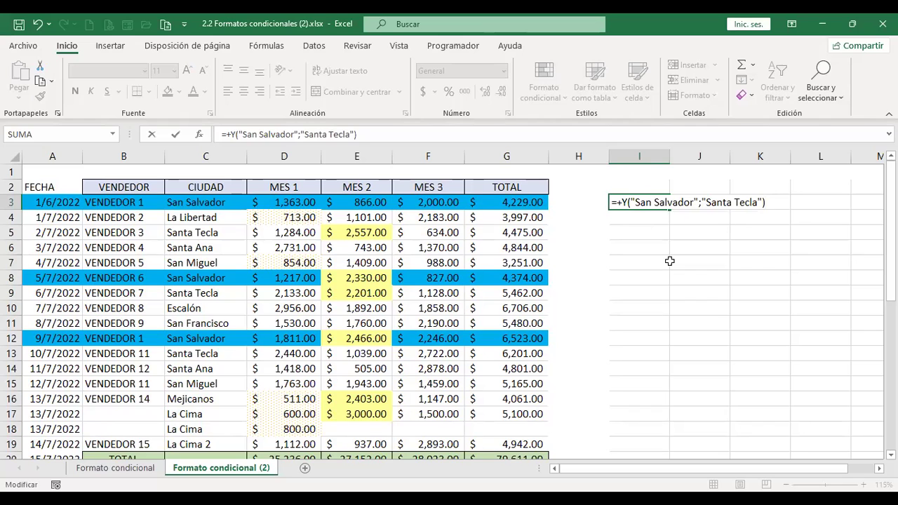
key("Return")
Step: Recheck the Y test formula in I3 and delete it from the cell
key("Up")
key("F2")
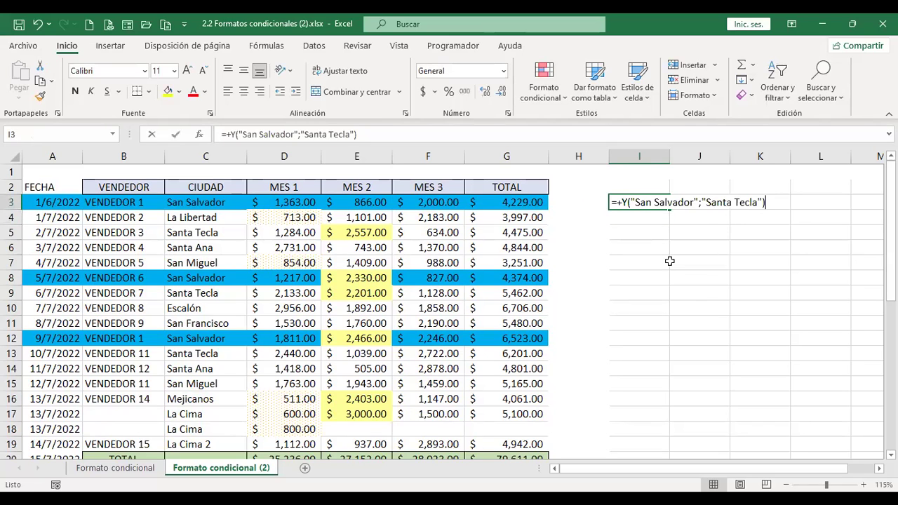
key("Escape")
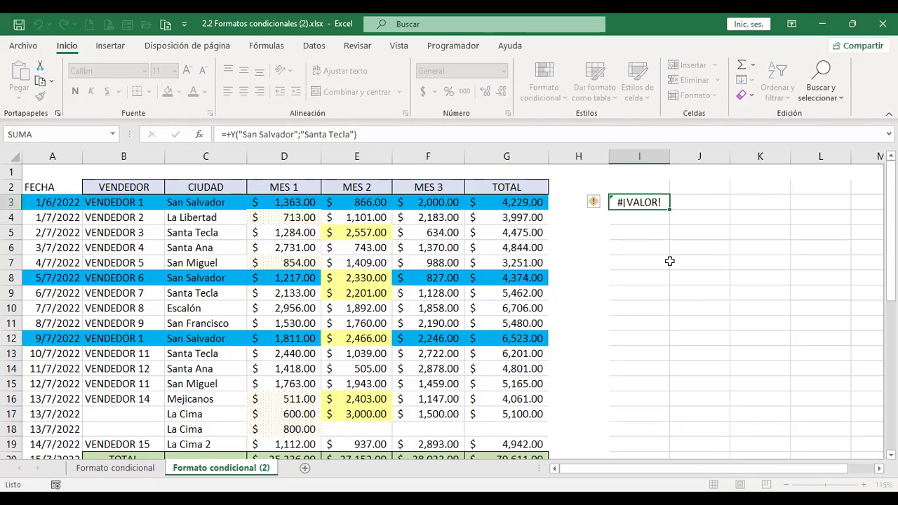
key("Delete")
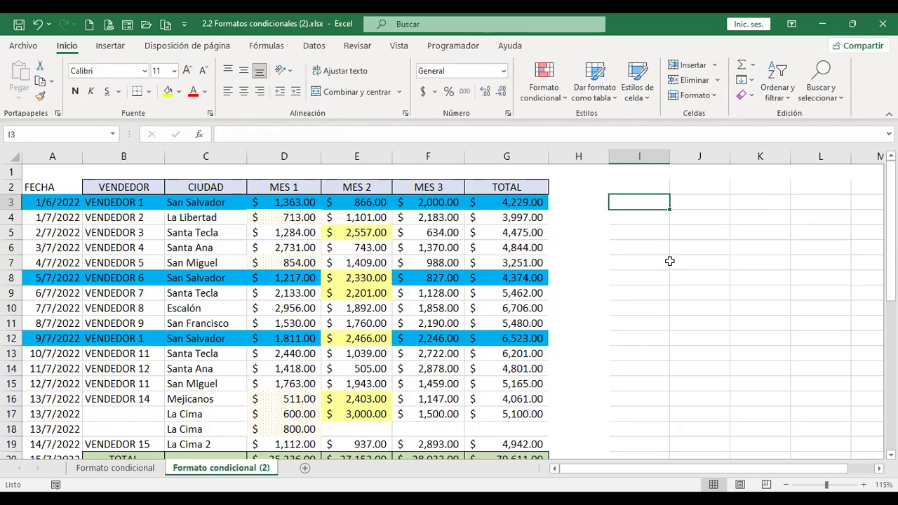
Step: Insert the Y function in I3 with the function wizard and open the help on this function
left_click(199, 135)
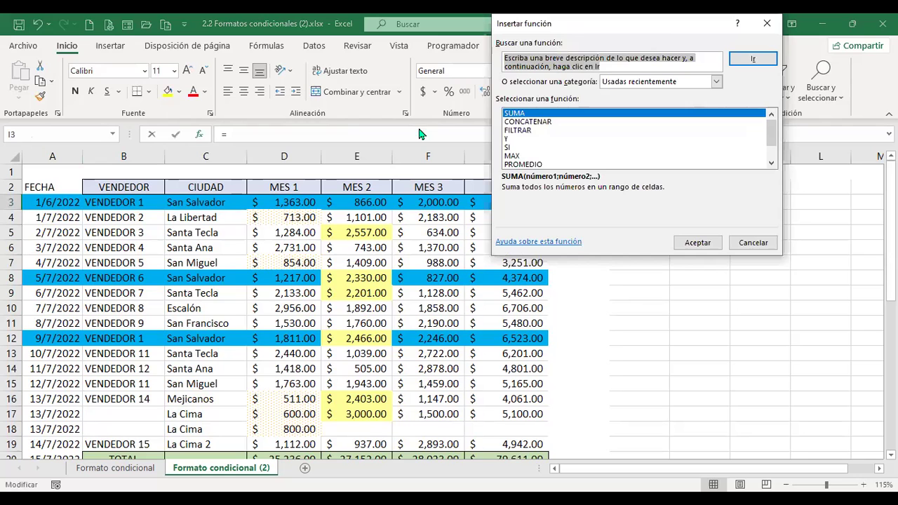
left_click(509, 140)
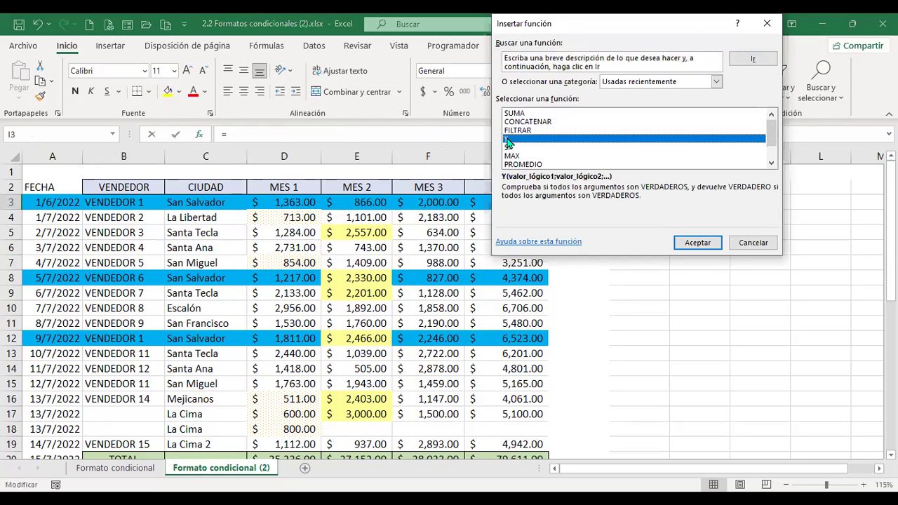
left_click(691, 242)
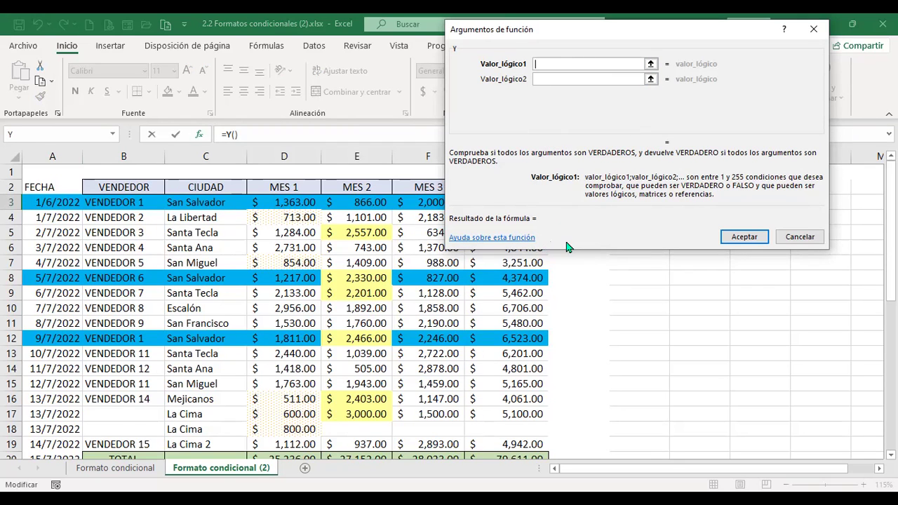
left_click(511, 240)
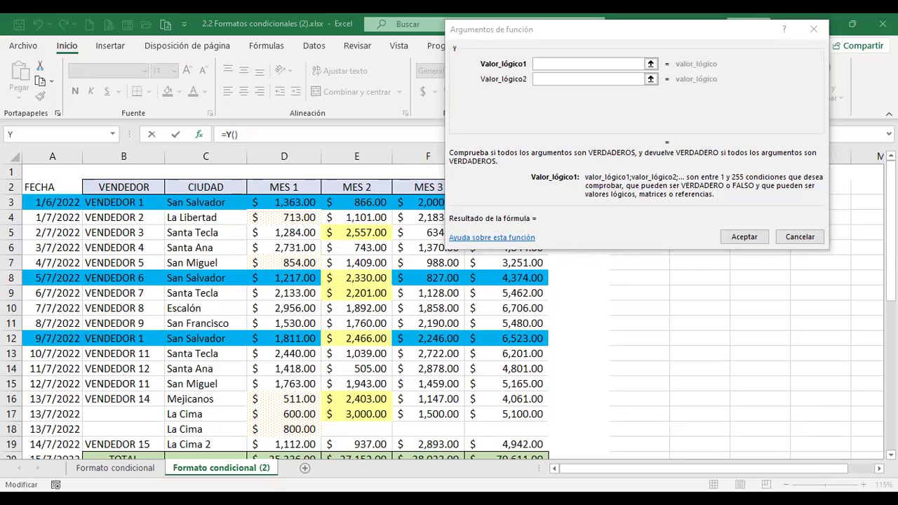
Step: Cancel the function arguments and start a Y formula in I3 with D3>1000 as its first condition
left_click(808, 237)
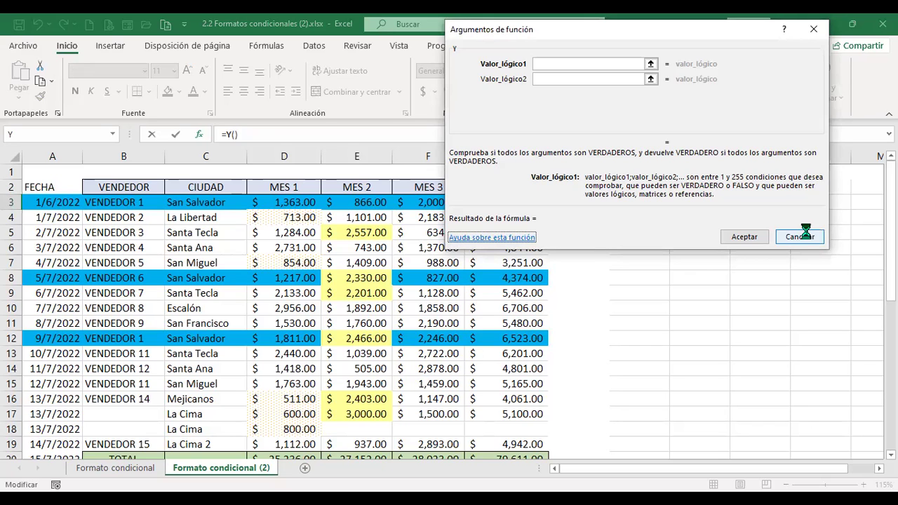
type("+y")
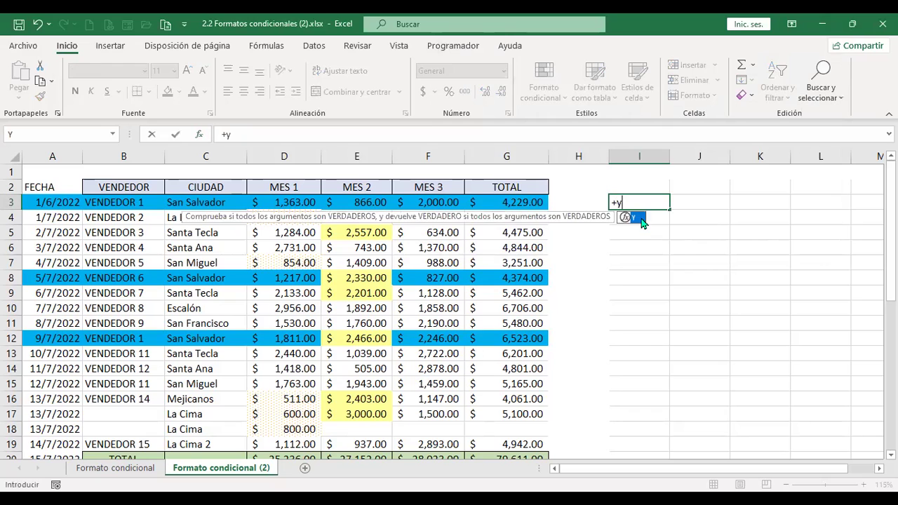
double_click(631, 220)
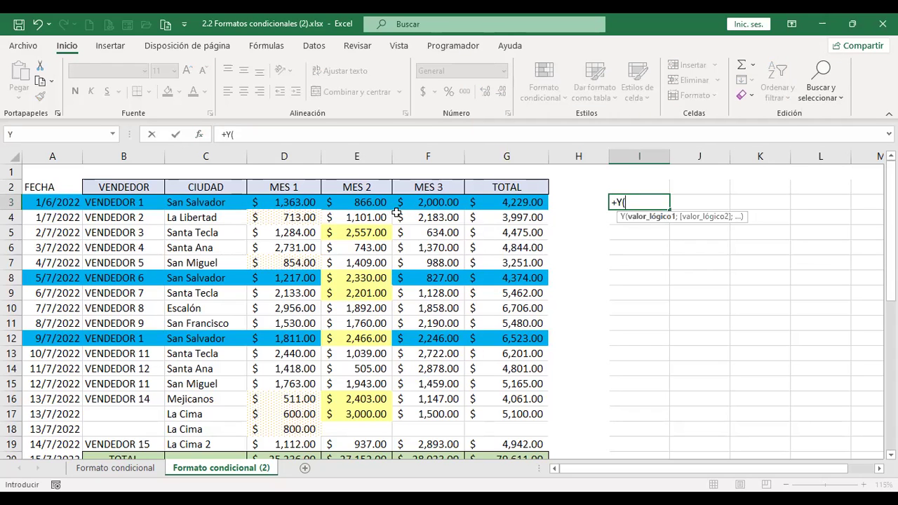
left_click(292, 202)
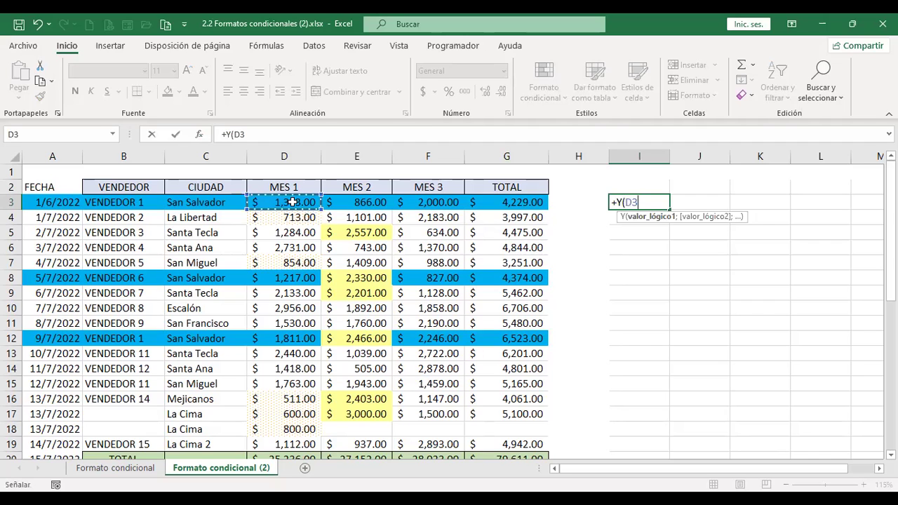
type(">")
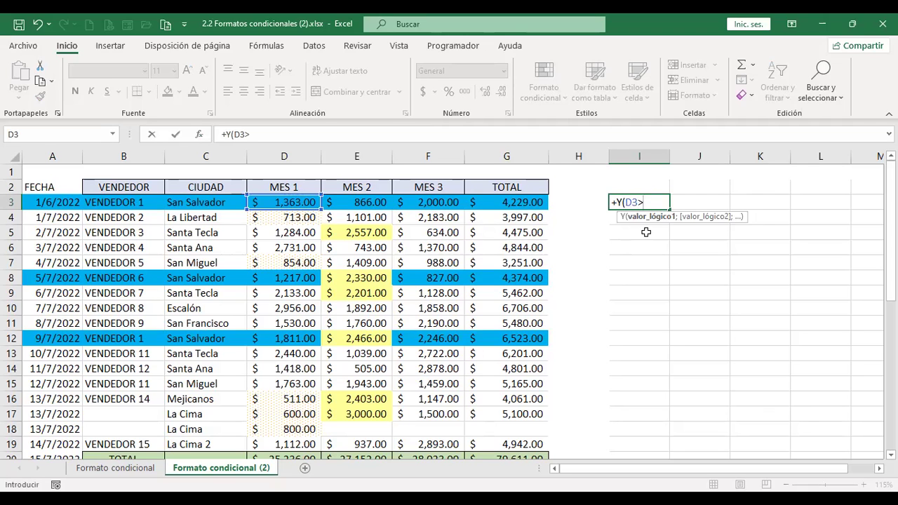
type("1000;")
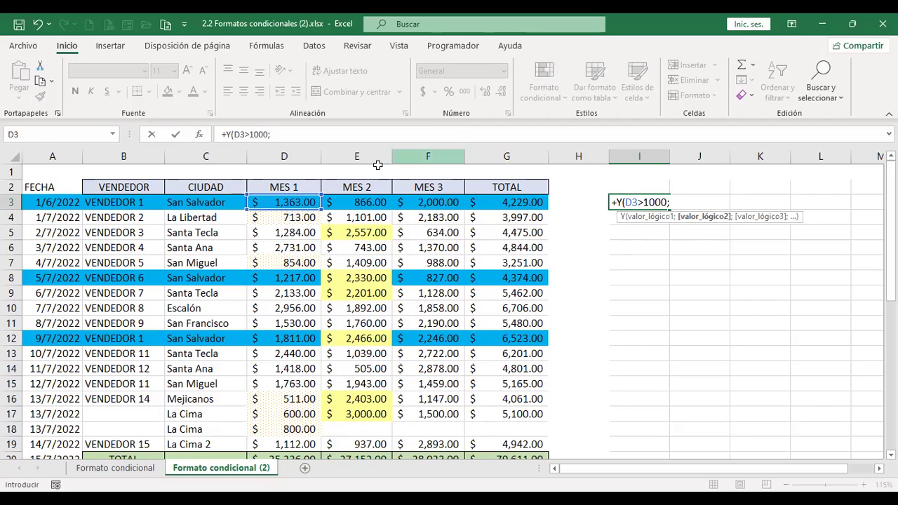
Step: Add D3<500 as the second condition and complete the Y formula in I3
left_click(303, 200)
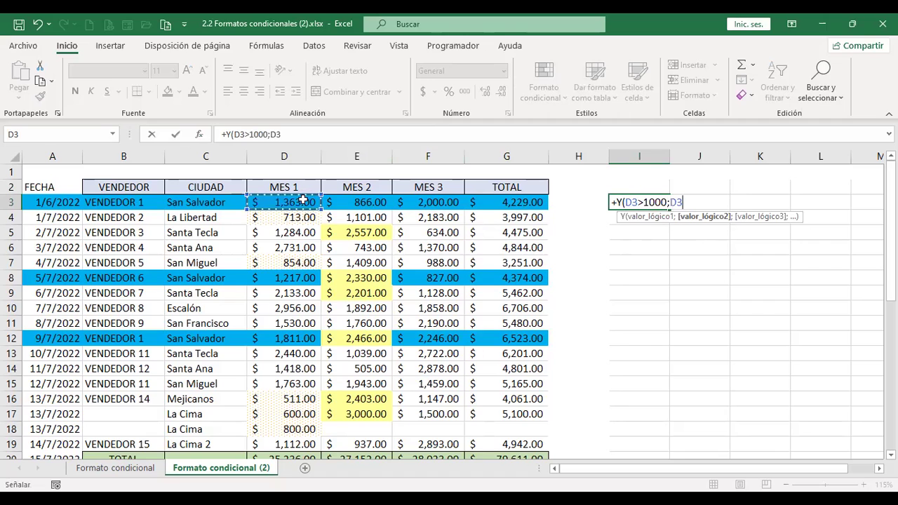
type("<500")
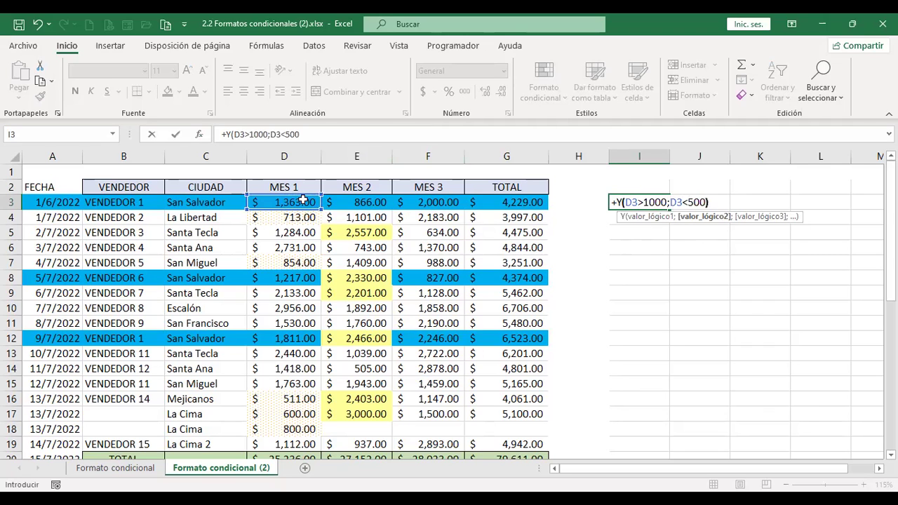
type(")")
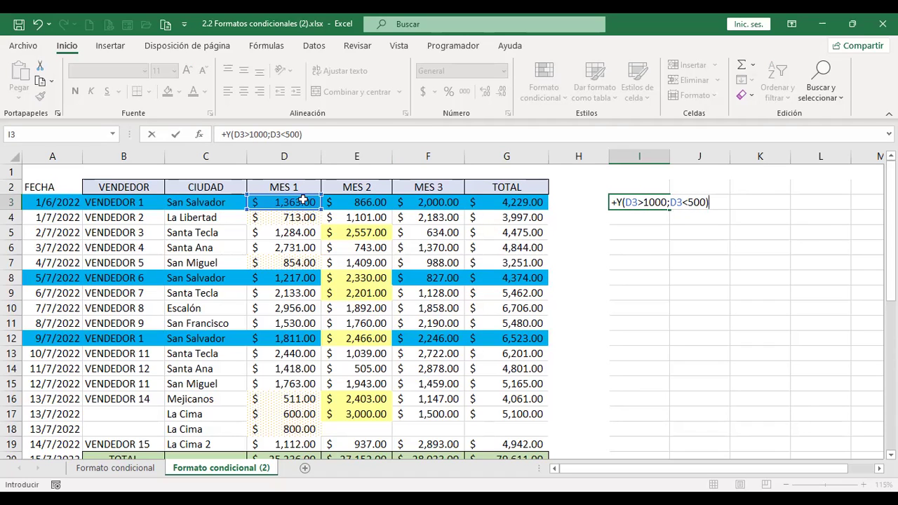
key("BackSpace")
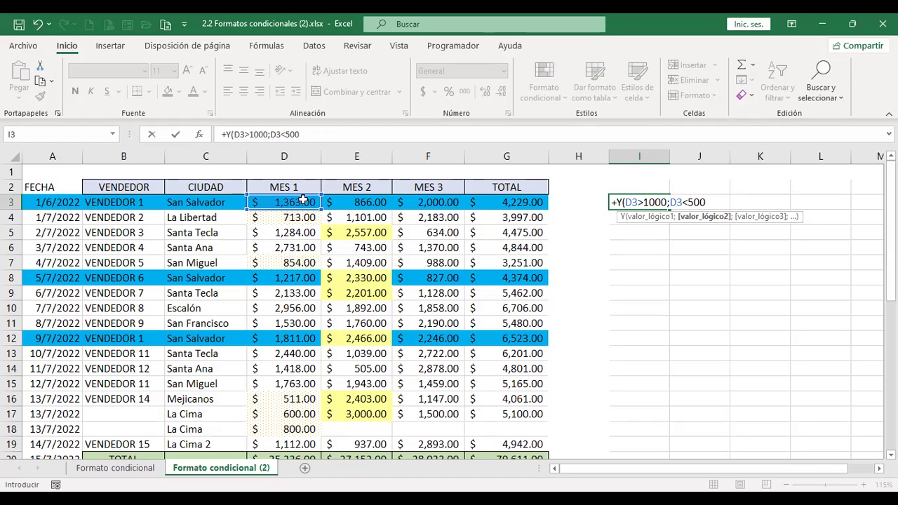
key("Return")
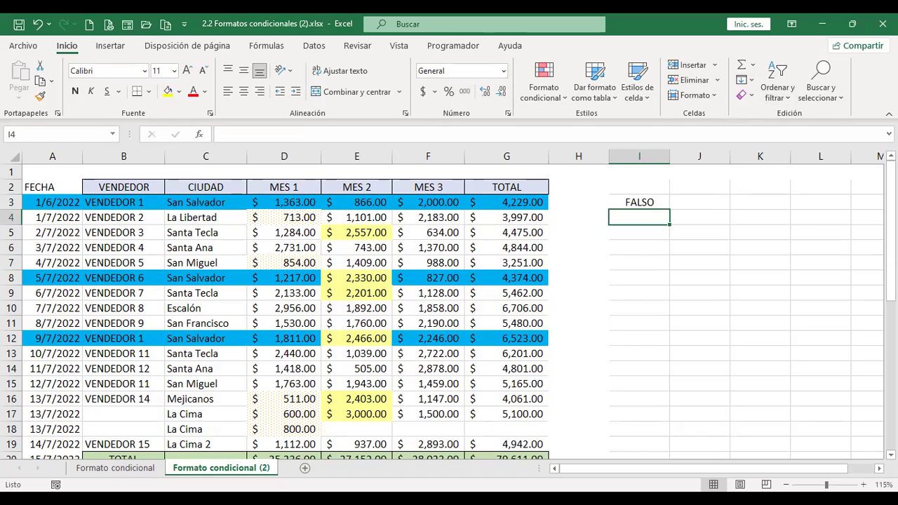
Step: Change the second condition of the Y formula in I3 to D3<2000
left_click(639, 202)
key("F2")
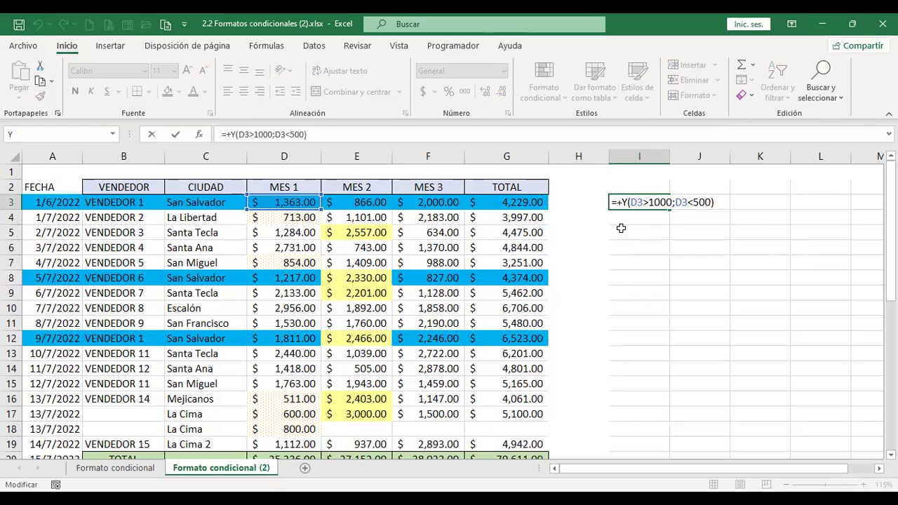
left_click(703, 202)
key("BackSpace")
key("BackSpace")
key("BackSpace")
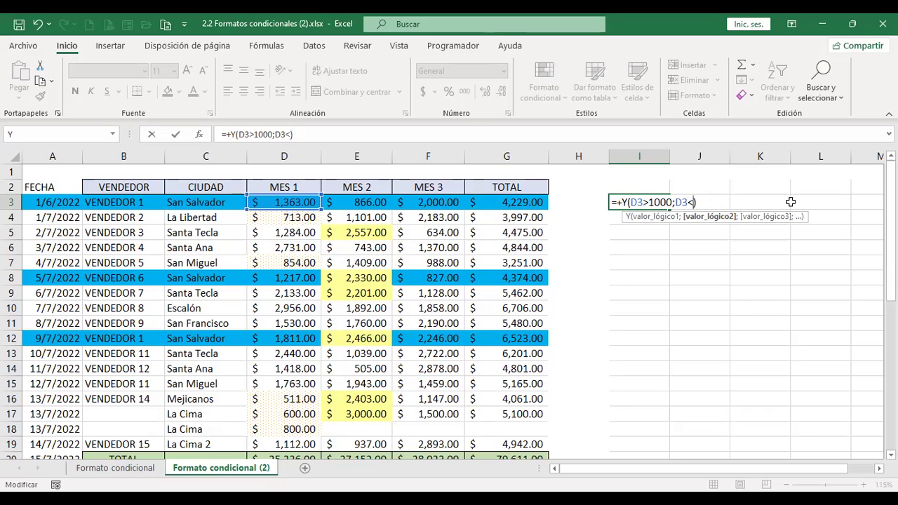
type("2000")
key("Return")
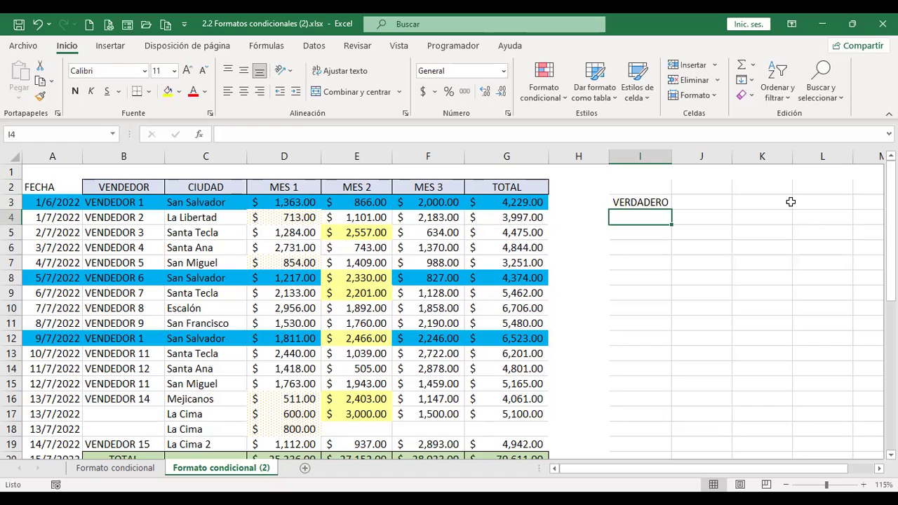
Step: Review the two conditions of the Y formula in I3 without changing it
key("Up")
key("F2")
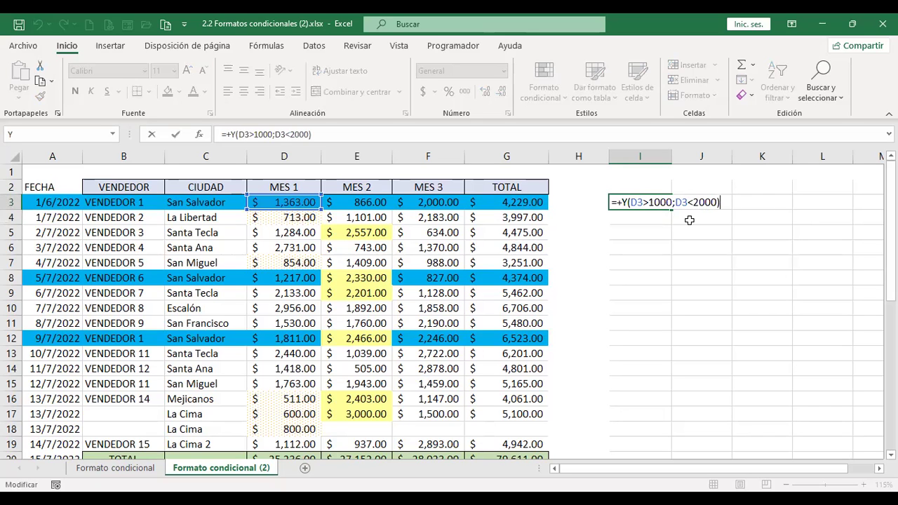
key("Return")
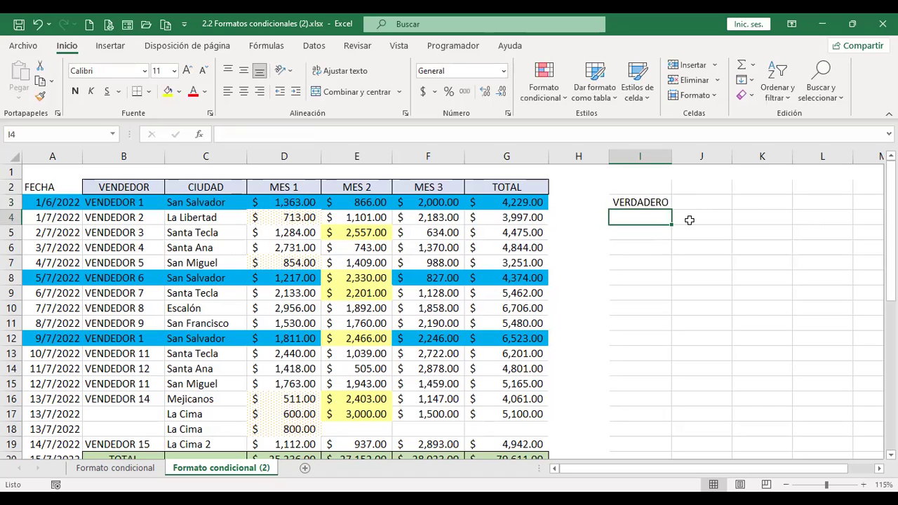
left_click(658, 202)
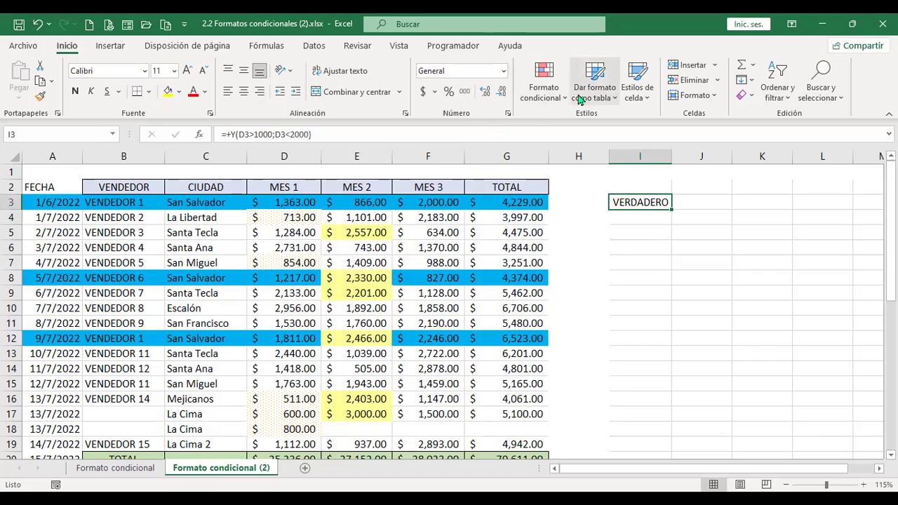
left_click(309, 202)
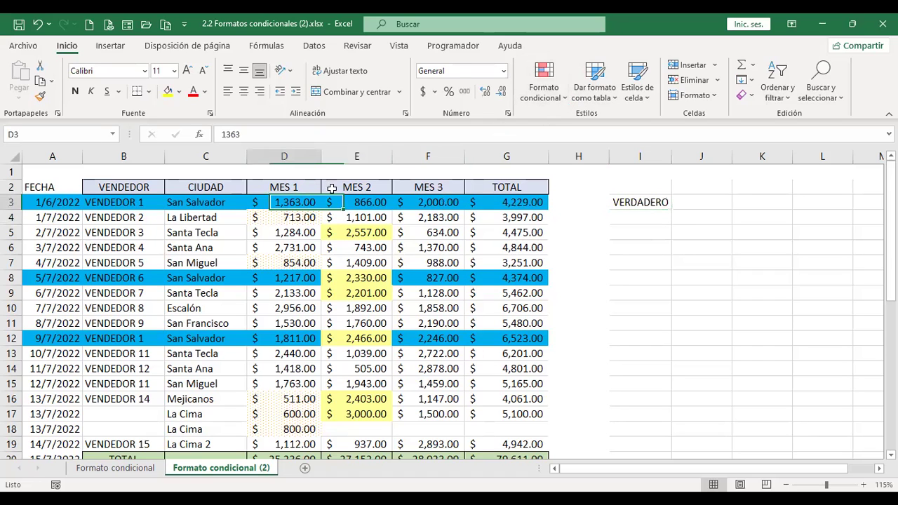
left_click(562, 100)
left_click(581, 280)
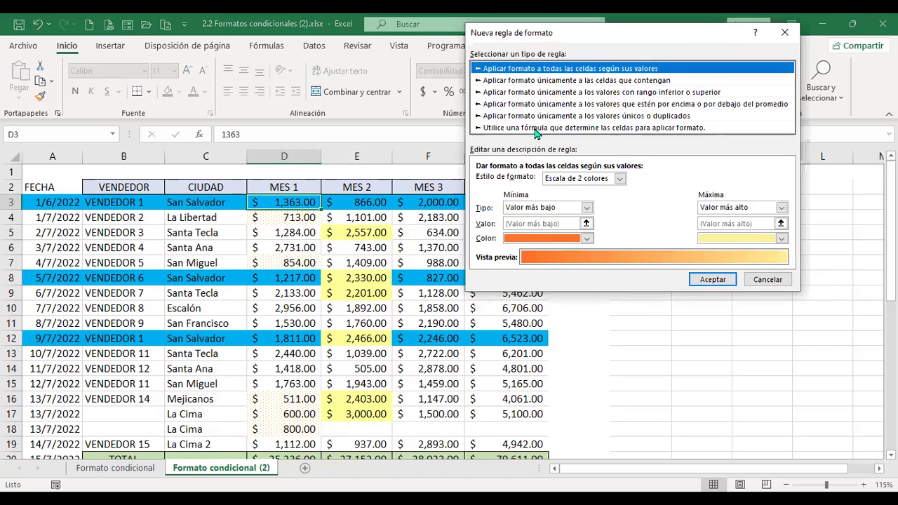
left_click(536, 127)
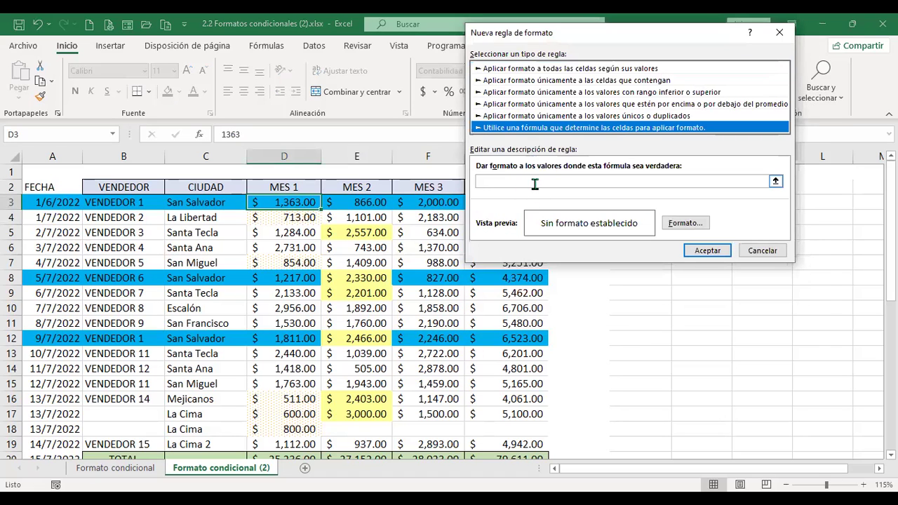
left_click(535, 183)
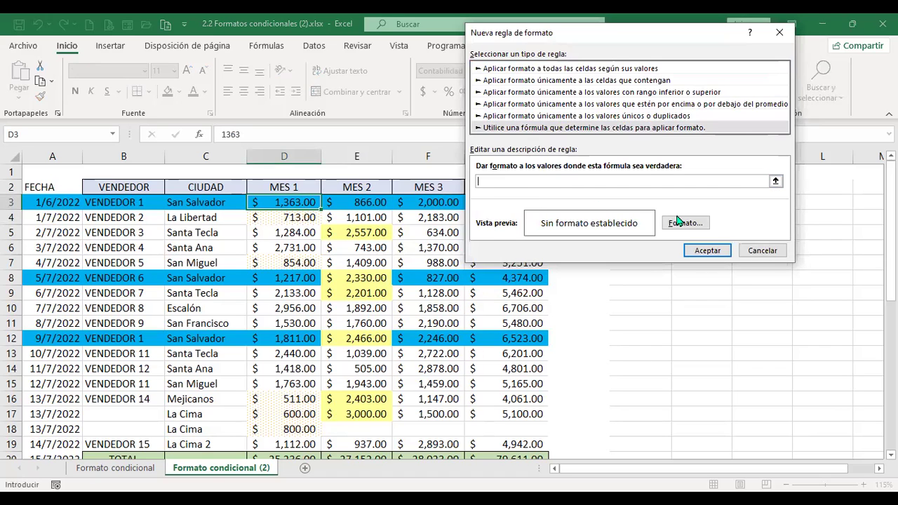
left_click(761, 251)
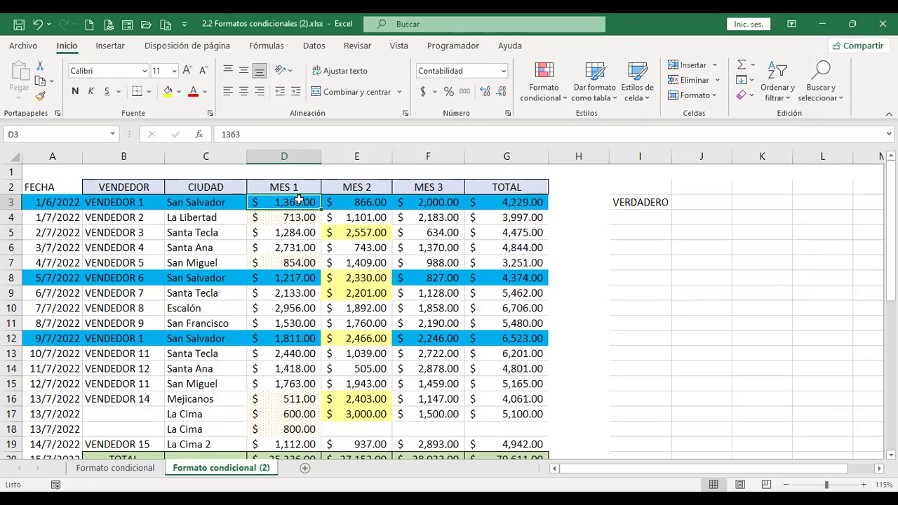
Step: Create a new formula-based conditional formatting rule for the MES 1 amounts in D3:D19
left_click_drag(298, 202, 298, 322)
scroll(298, 318, "down", 1)
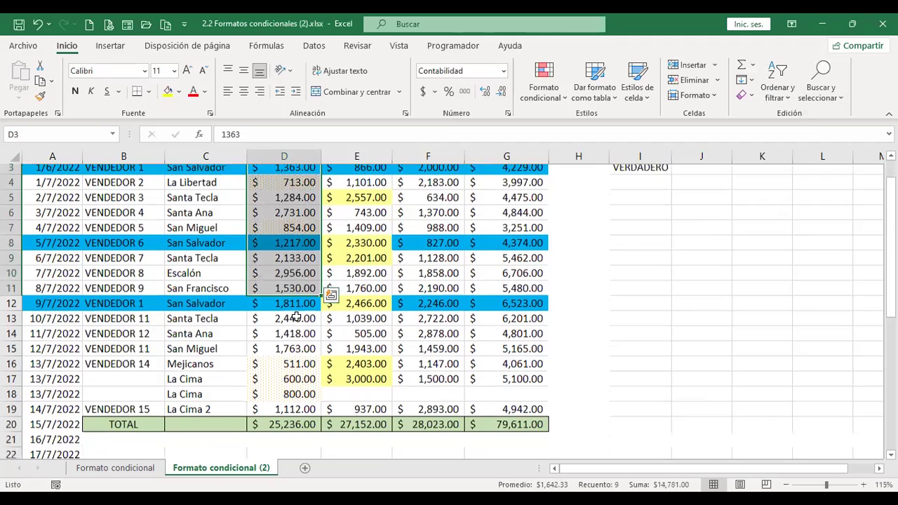
scroll(298, 317, "down", 2)
left_click(309, 305, "shift")
scroll(319, 302, "up", 3)
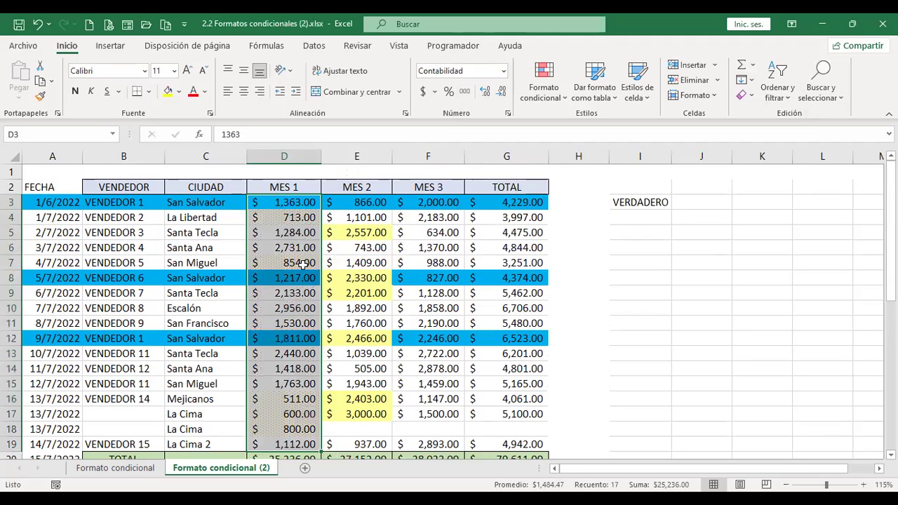
left_click(561, 98)
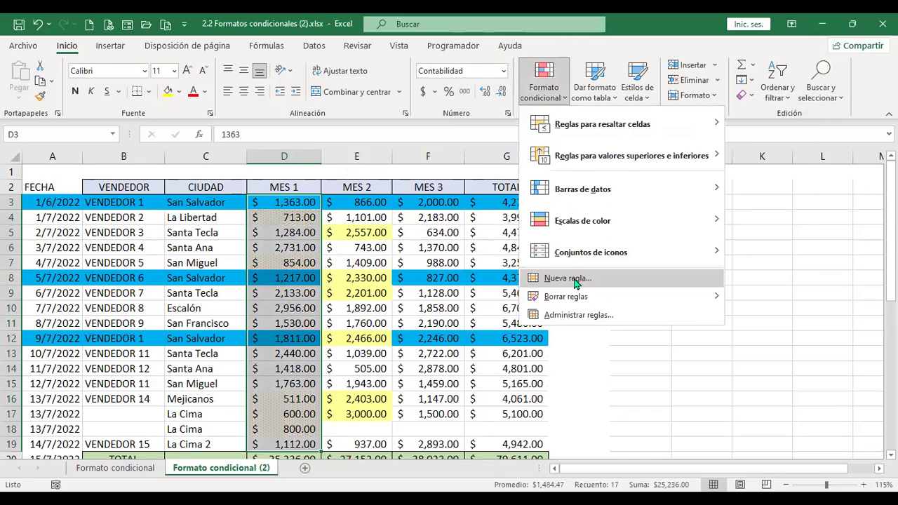
left_click(575, 281)
left_click(520, 118)
left_click(519, 173)
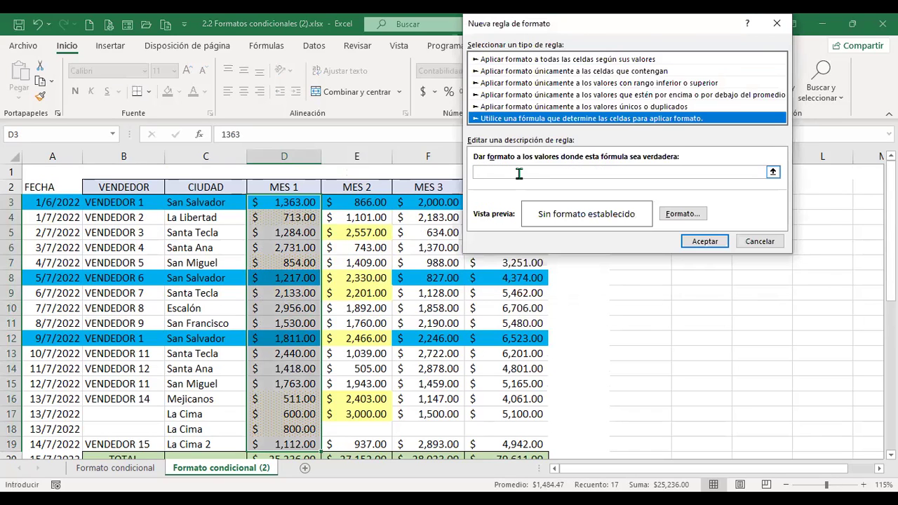
Step: Begin the rule formula with the Y function and $D3>1000 as its first condition, keeping the row reference relative
type("=y")
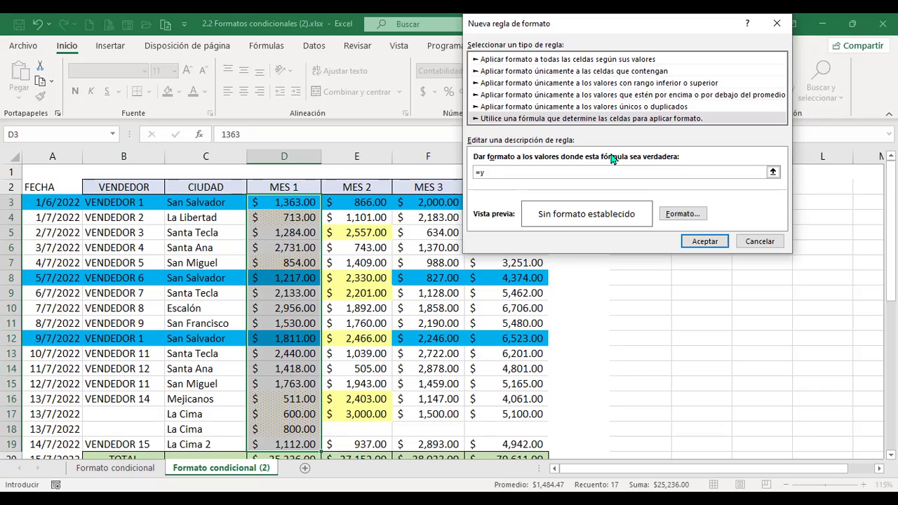
type("(")
type("(")
left_click(292, 202)
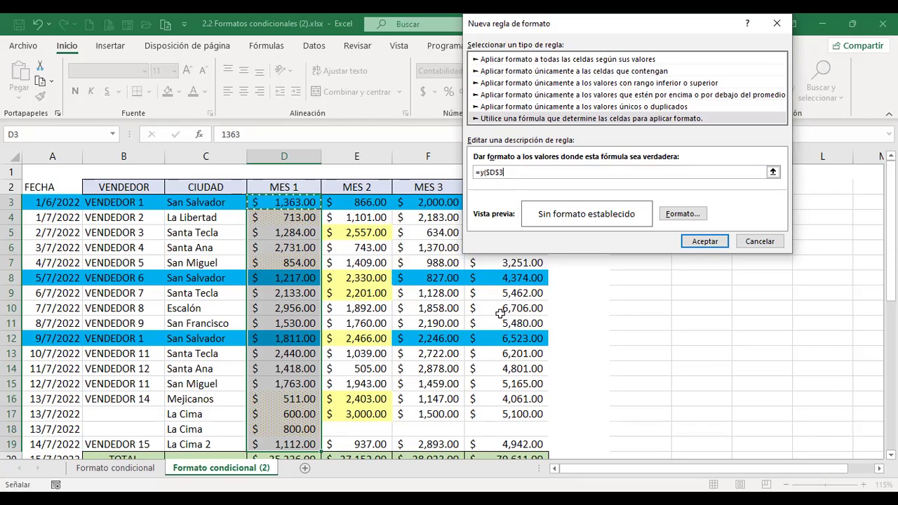
key("BackSpace")
key("BackSpace")
type("3")
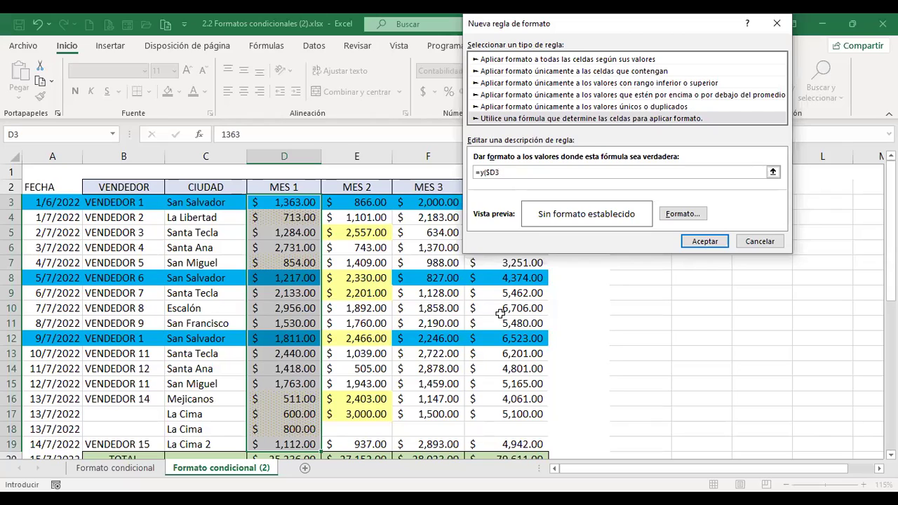
type(">1000")
Step: Add $D3<2000 as the second condition to complete the rule formula =y($D3>1000;$D3<2000)
type(";")
left_click(296, 202)
key("BackSpace")
type("<2000)")
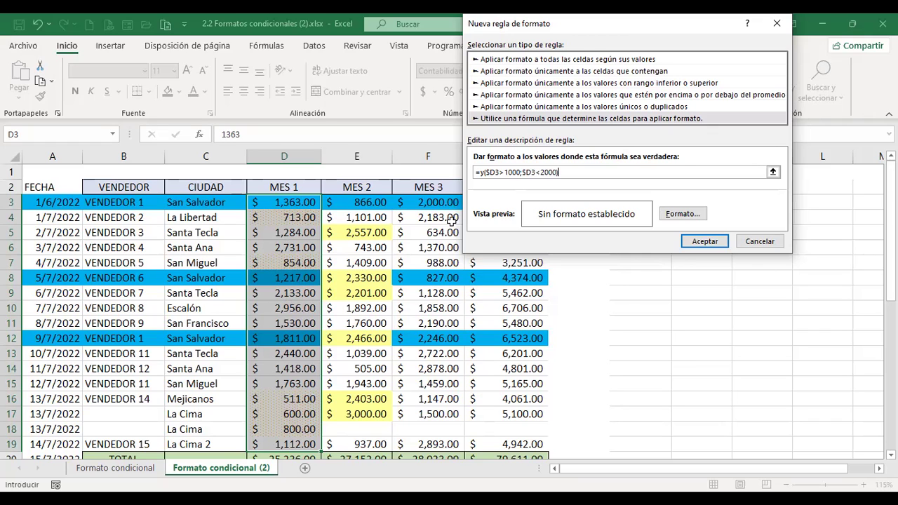
Step: Give the rule an orange fill and apply it to the selected MES 1 amounts
left_click(682, 215)
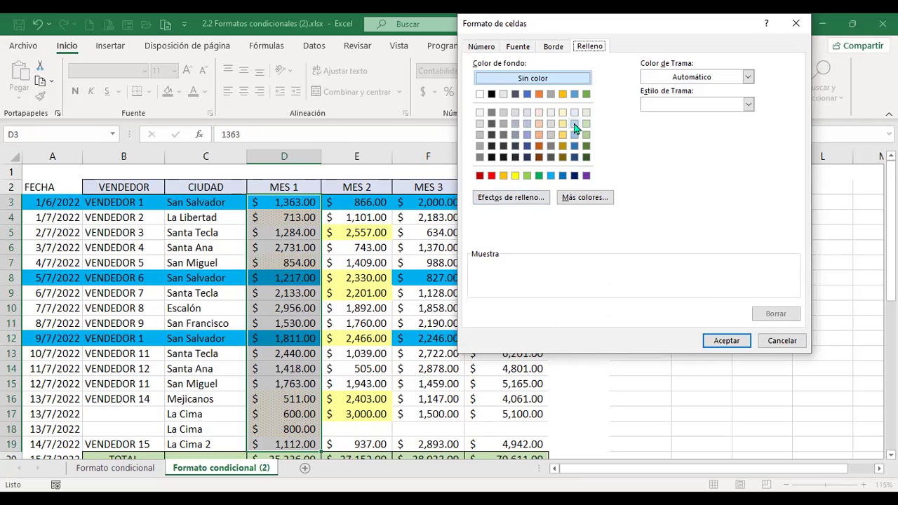
left_click(539, 94)
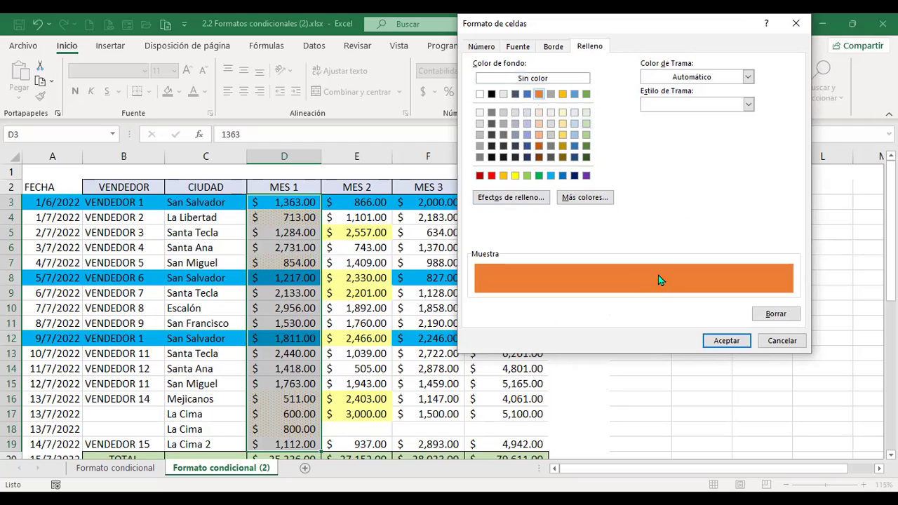
left_click(726, 342)
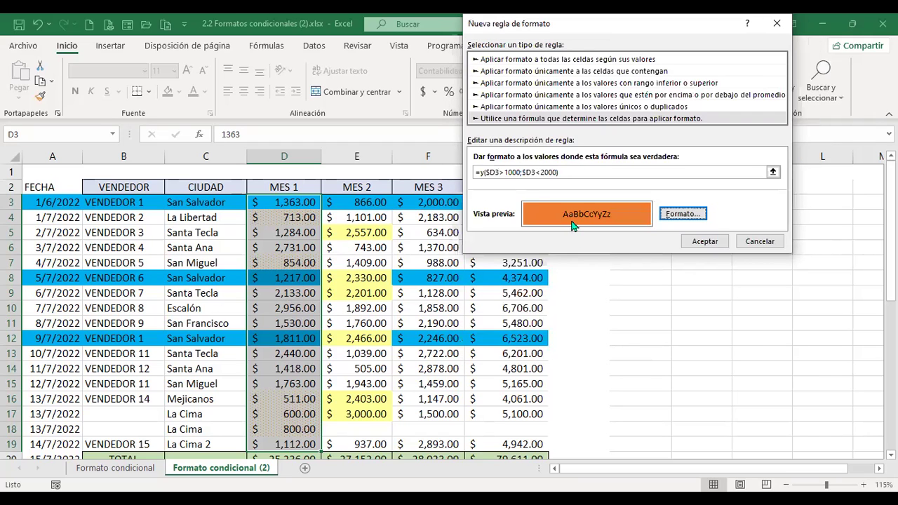
left_click(698, 242)
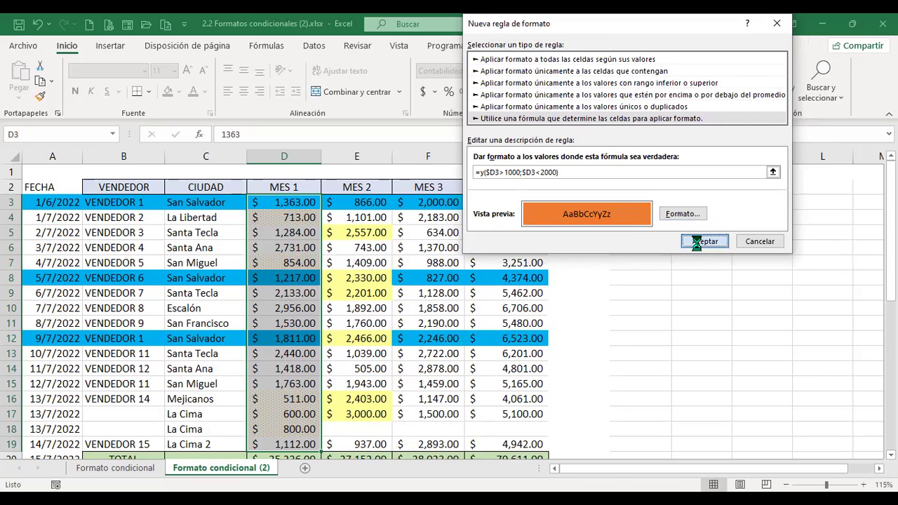
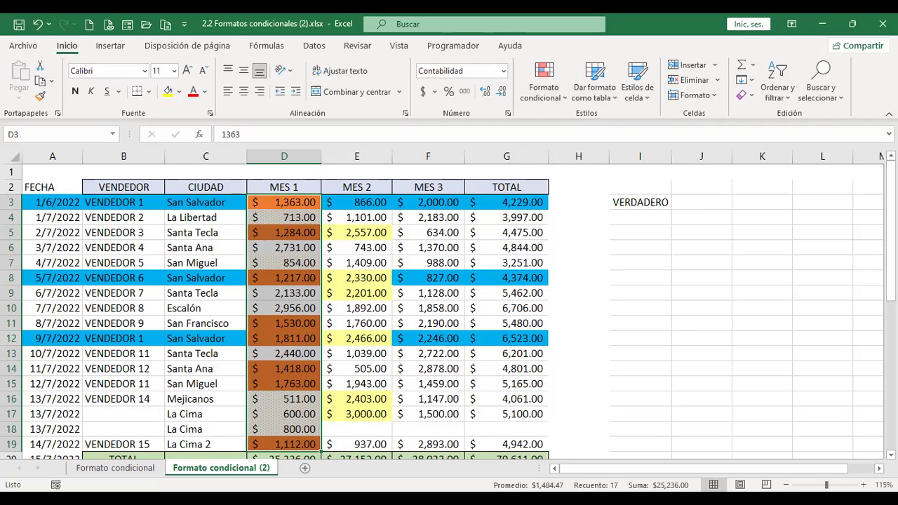
left_click(643, 277)
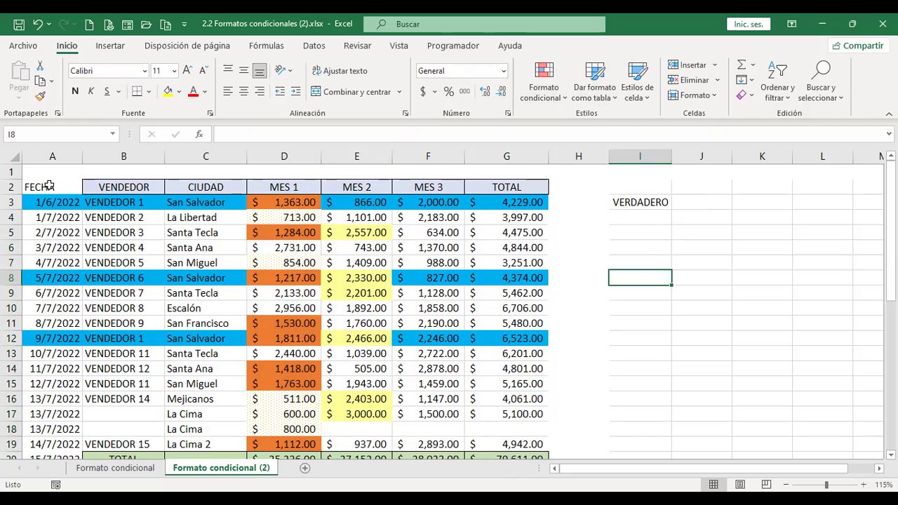
left_click_drag(52, 202, 503, 354)
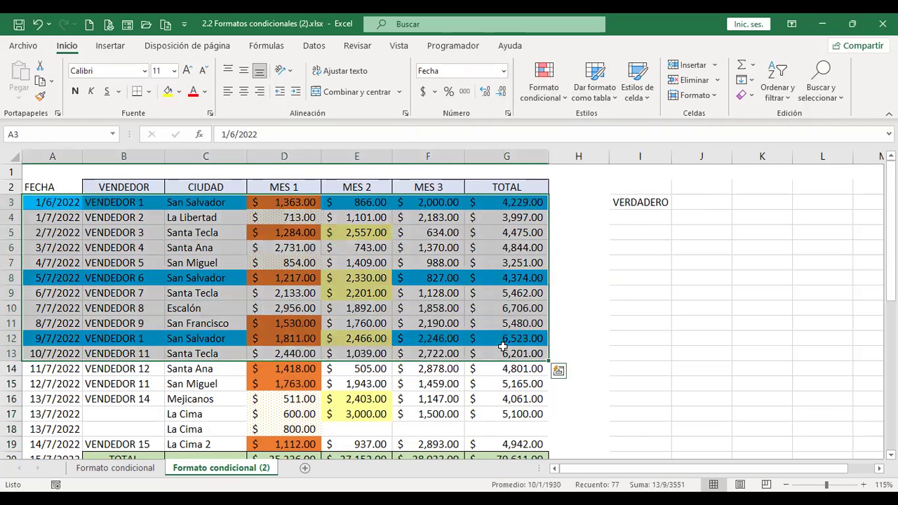
scroll(501, 393, "down", 1)
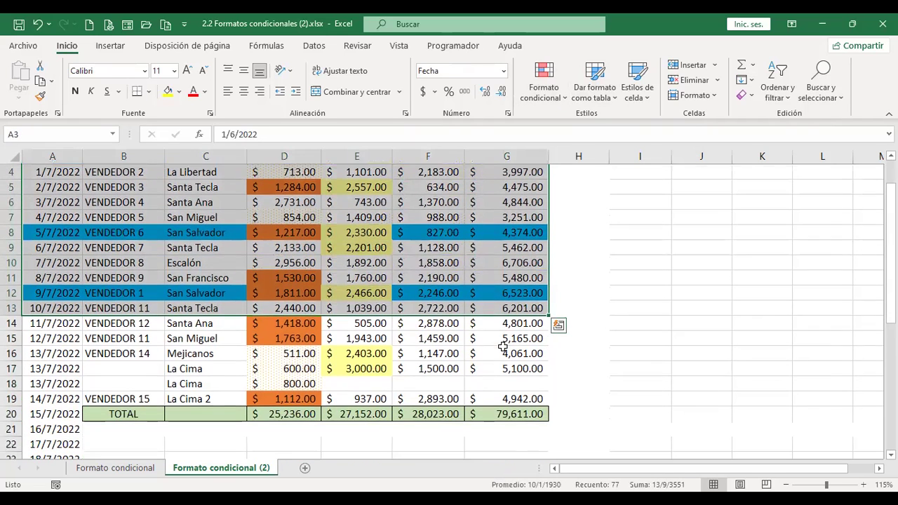
left_click(501, 393, "shift")
scroll(501, 393, "up", 3)
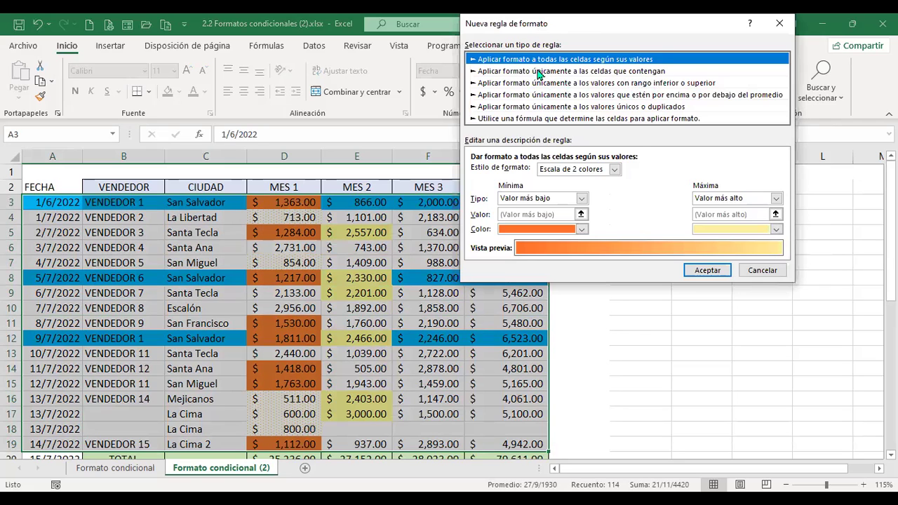
left_click(544, 72)
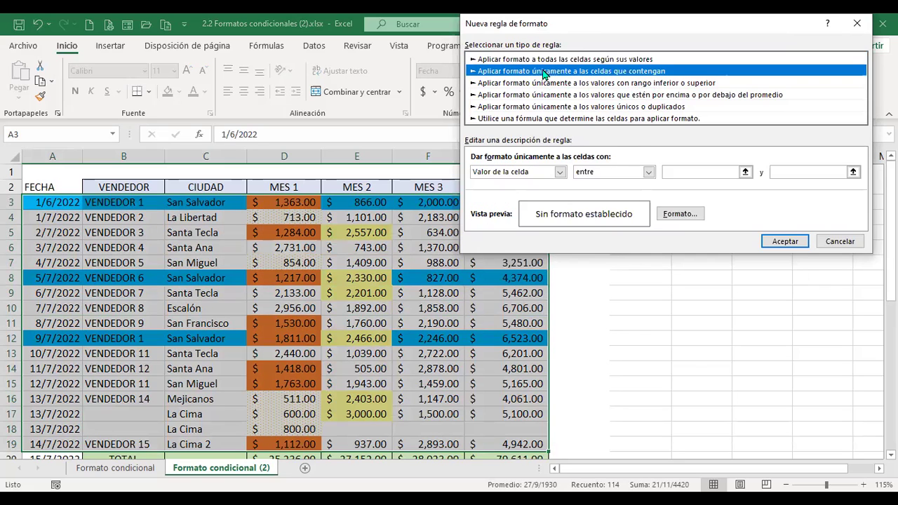
left_click(559, 172)
left_click(539, 193)
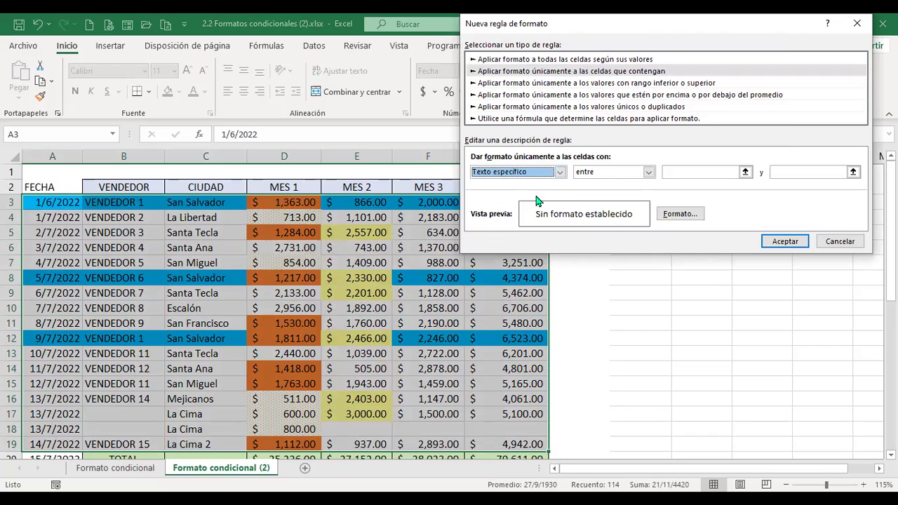
left_click(640, 172)
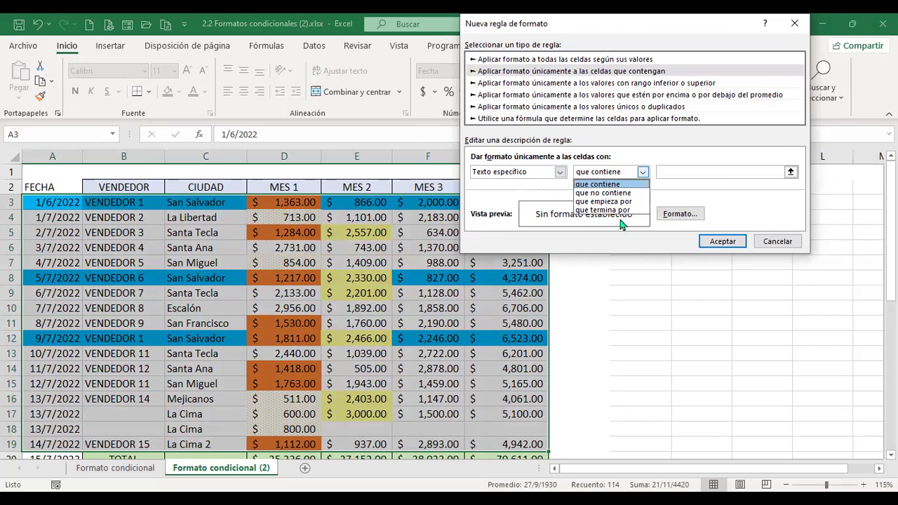
left_click(631, 193)
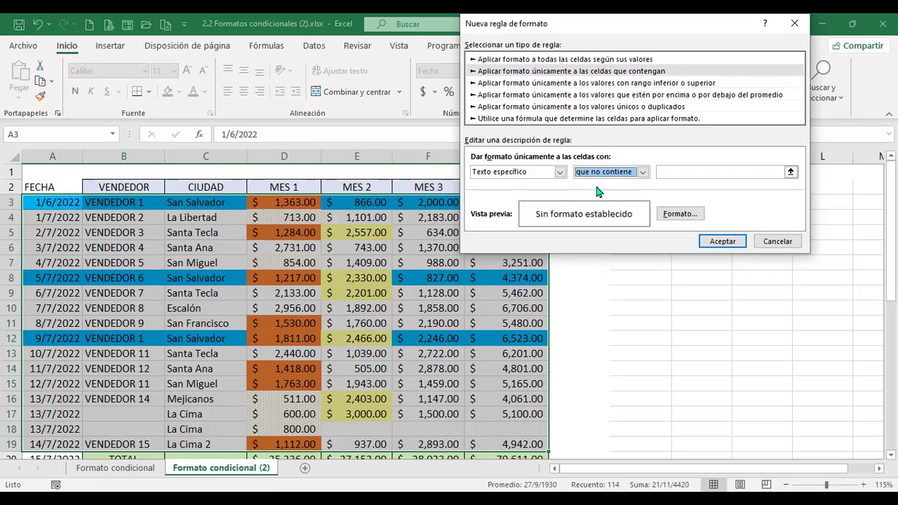
left_click(785, 245)
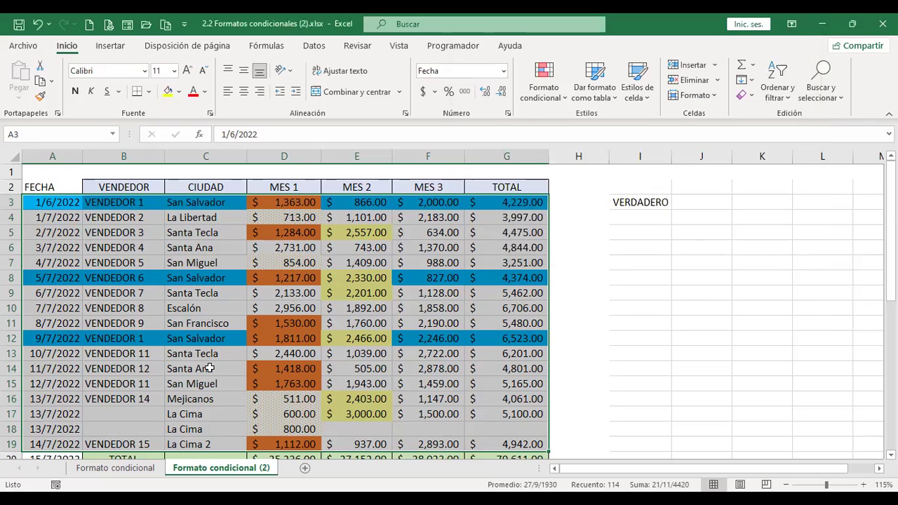
Step: Change the city in C13 to San Salvador centro and fit the CIUDAD column's width to its contents
left_click(208, 354)
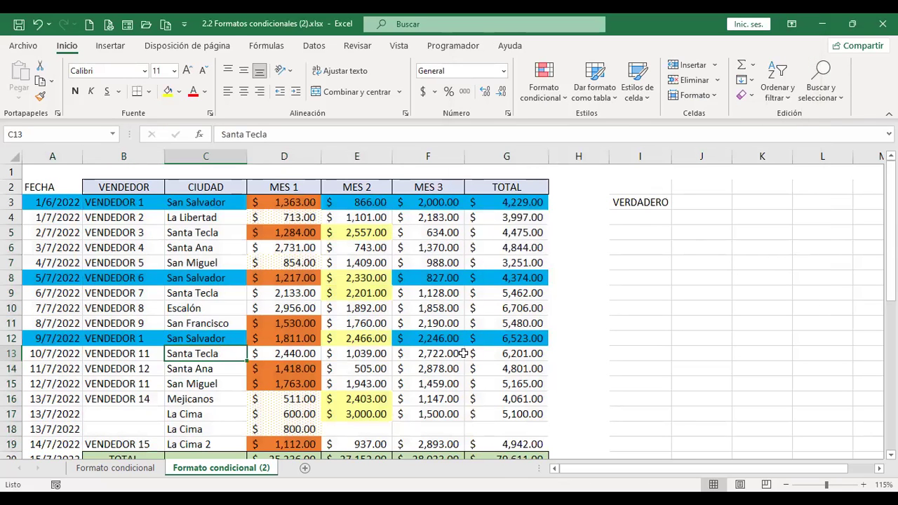
type("San Salvador")
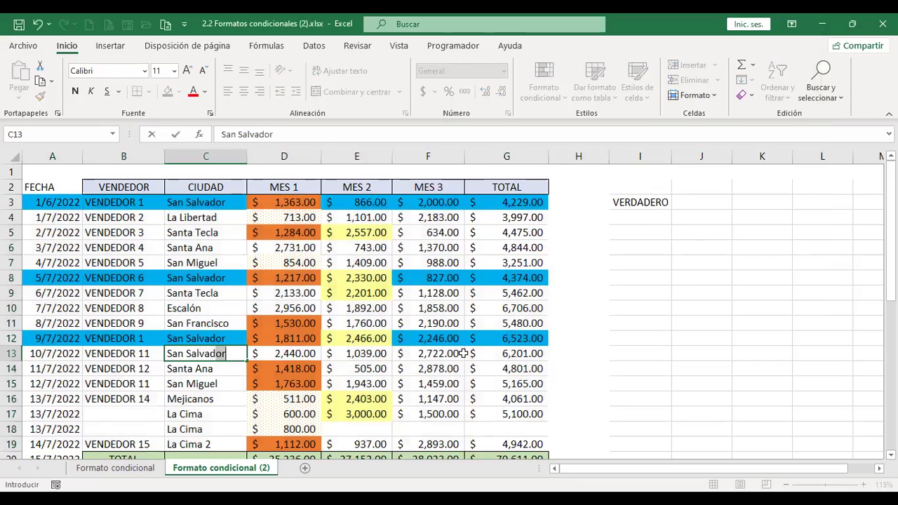
type(" centro")
key("Return")
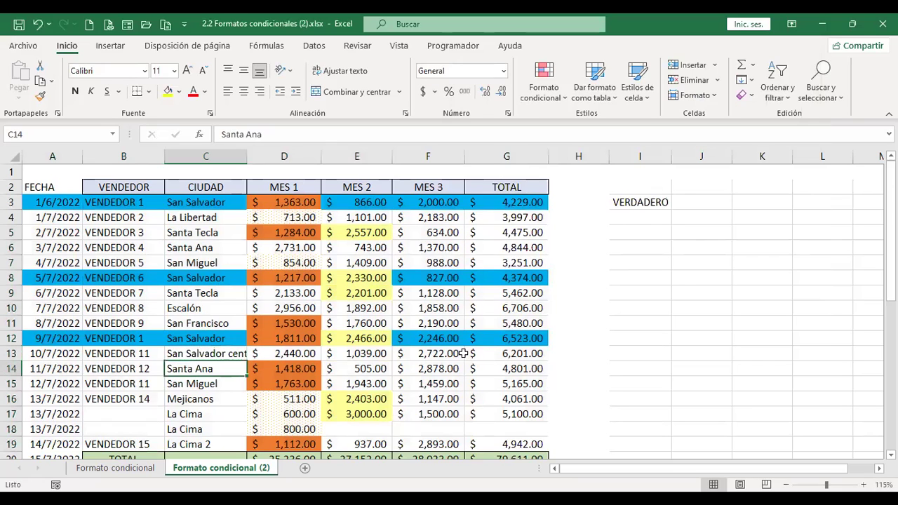
double_click(247, 156)
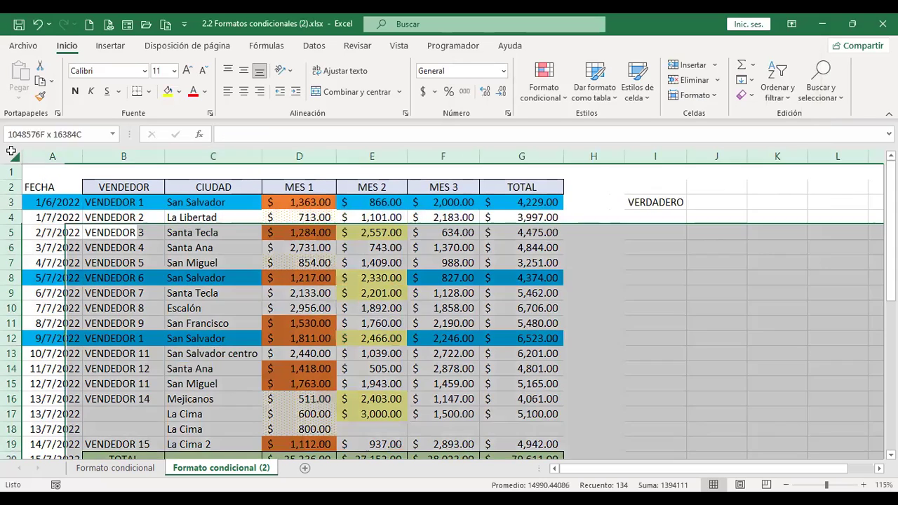
Step: Clear the conditional formatting rules from all cells of the sheet
left_click(11, 155)
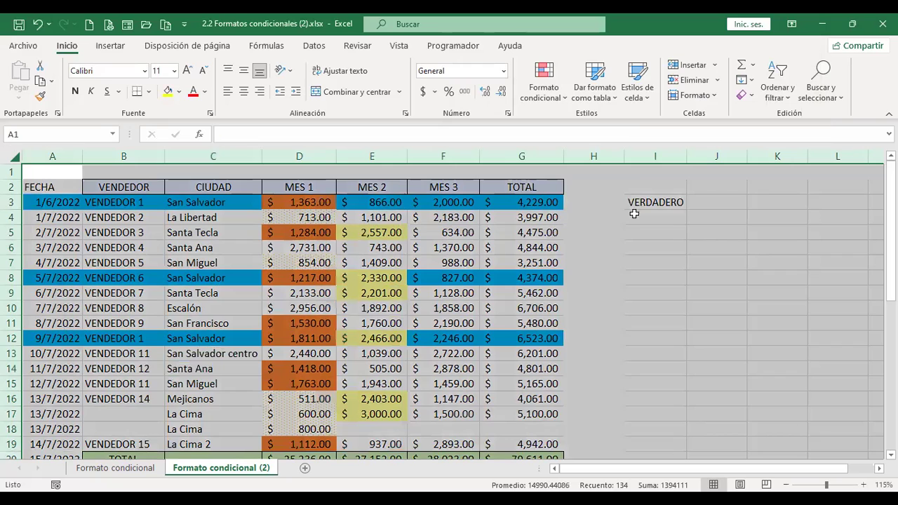
left_click(566, 98)
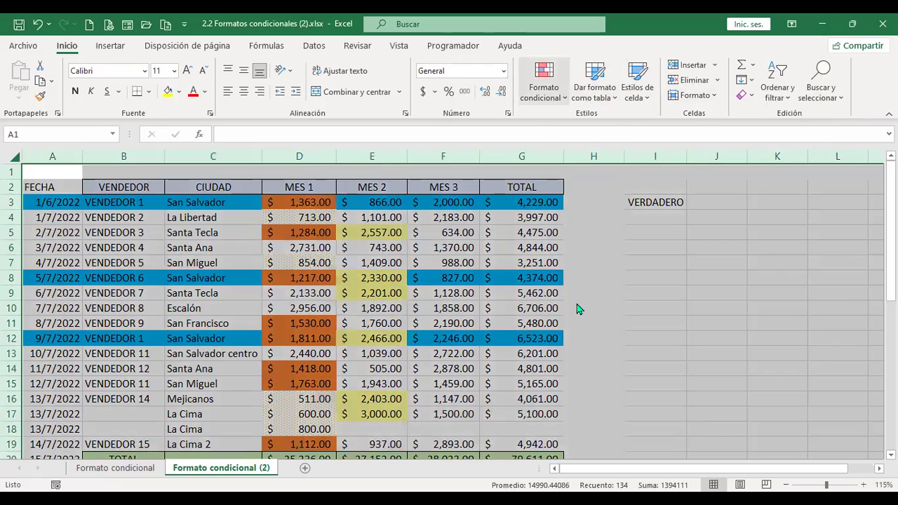
mouse_move(575, 298)
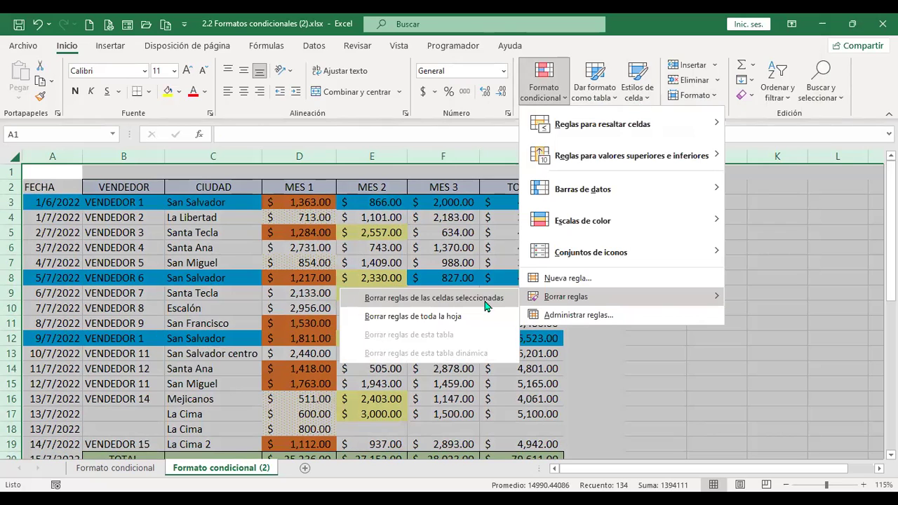
left_click(484, 300)
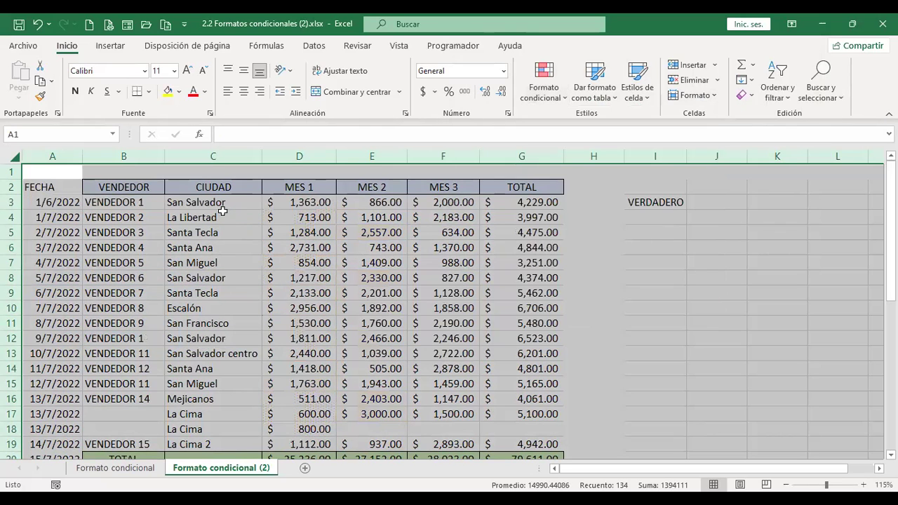
Step: Create a rule for A3:G19 that formats only cells whose specific text does not contain centro
left_click_drag(59, 202, 496, 444)
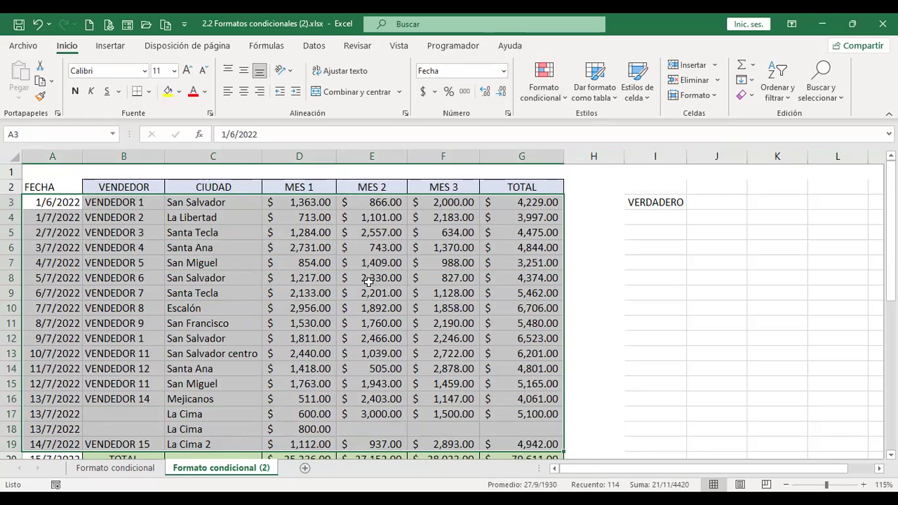
scroll(329, 393, "down", 1)
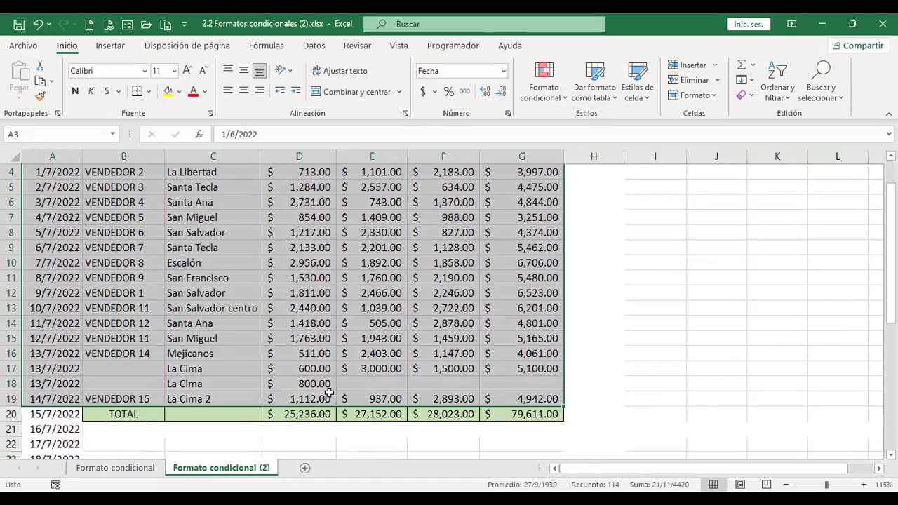
scroll(329, 393, "up", 1)
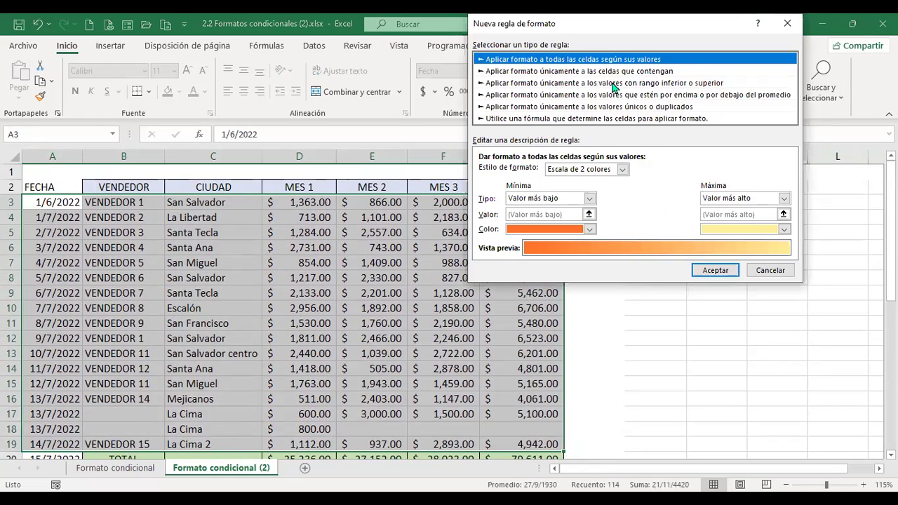
left_click(614, 72)
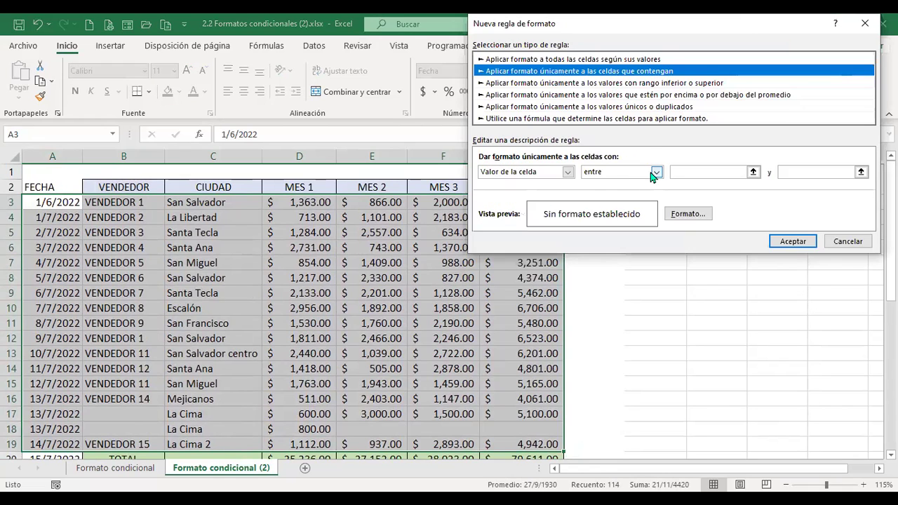
left_click(568, 171)
left_click(523, 196)
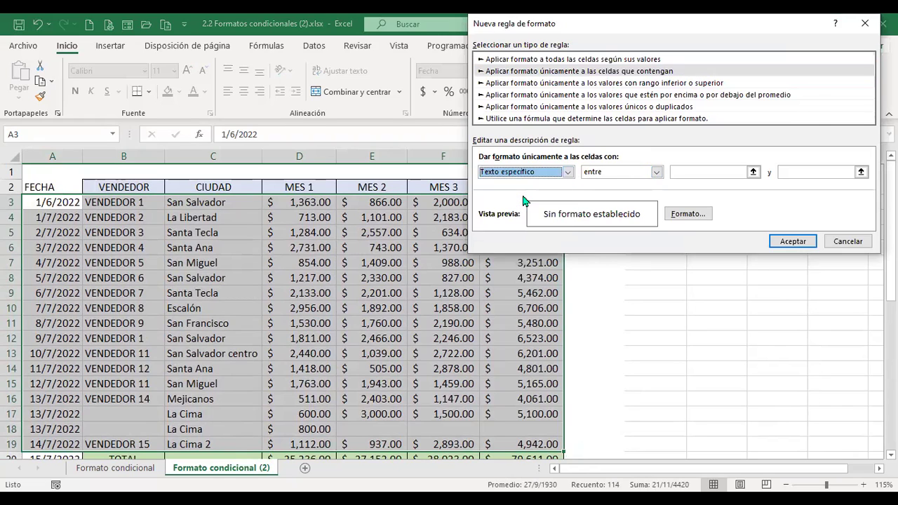
left_click(650, 176)
left_click(617, 195)
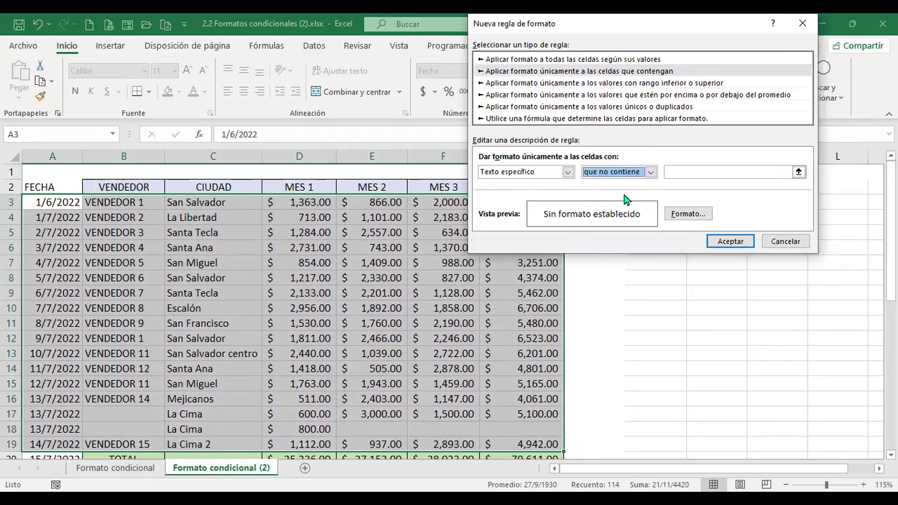
left_click(687, 172)
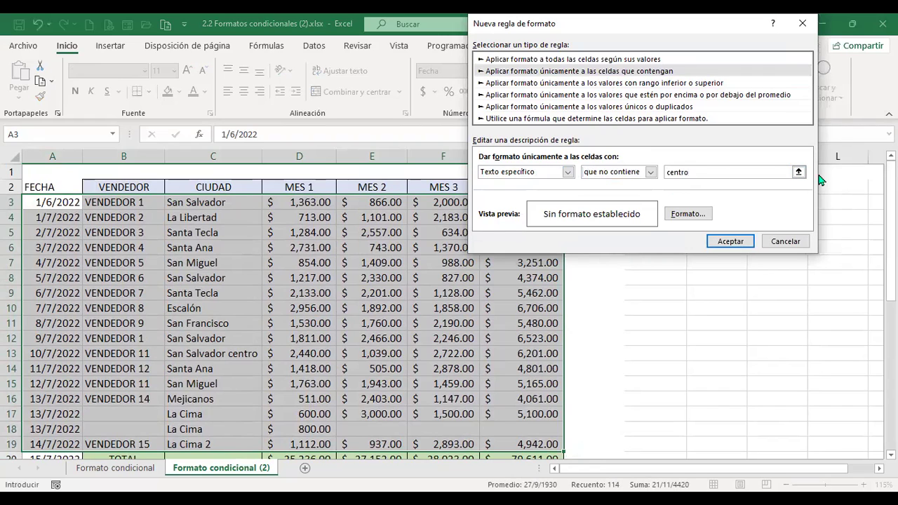
Step: Give the rule a light orange fill and apply it to the selected sales data
left_click(696, 222)
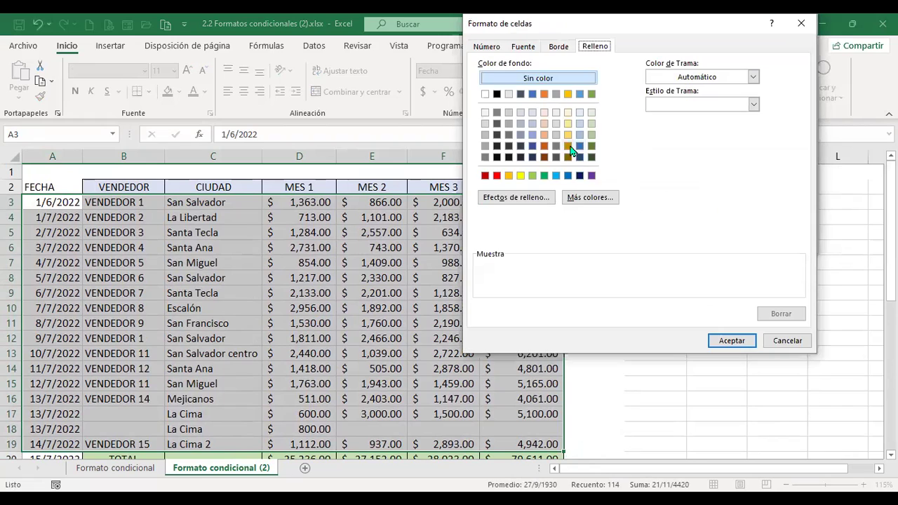
left_click(544, 113)
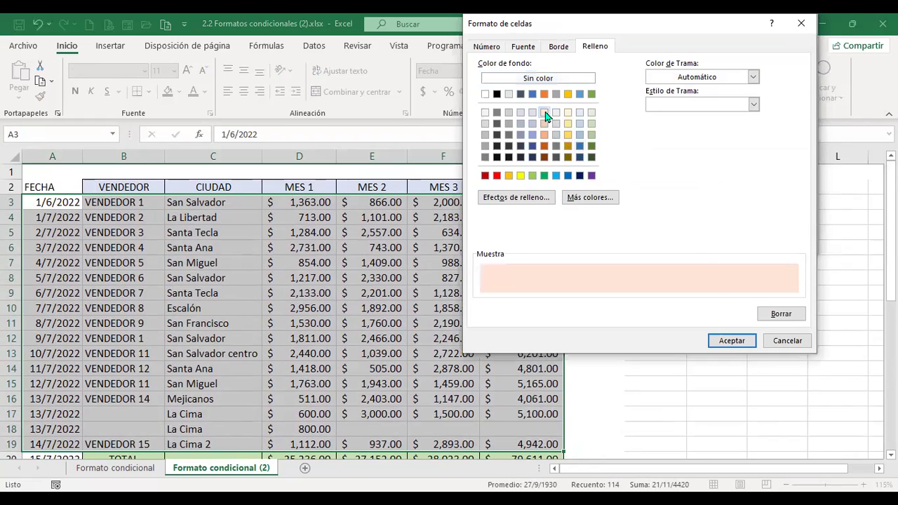
left_click(735, 342)
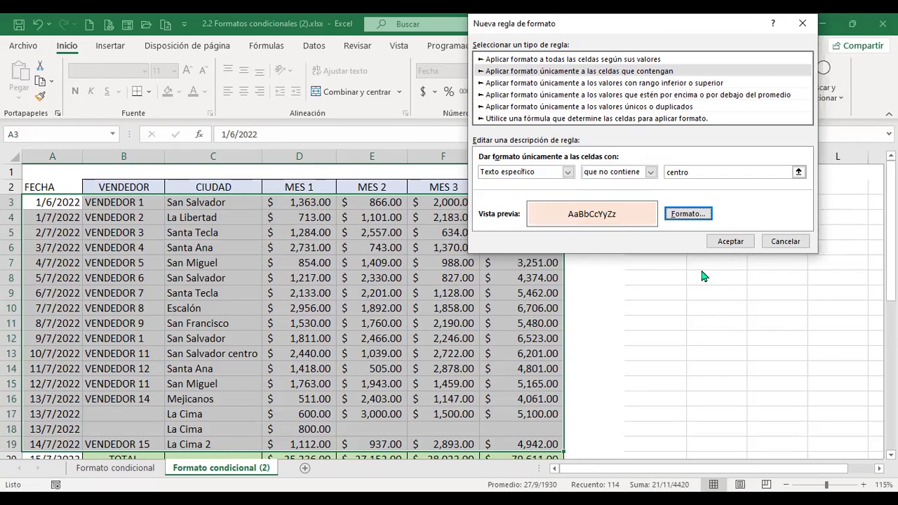
left_click(735, 241)
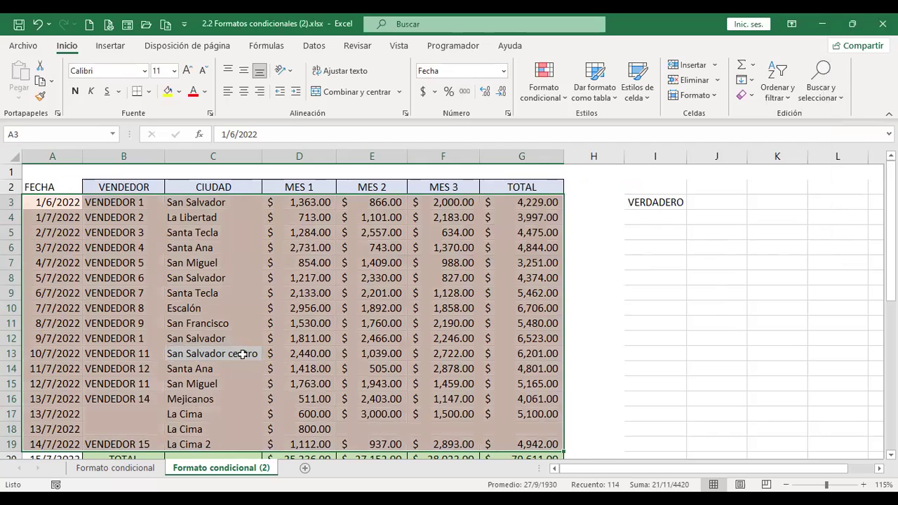
left_click(242, 353)
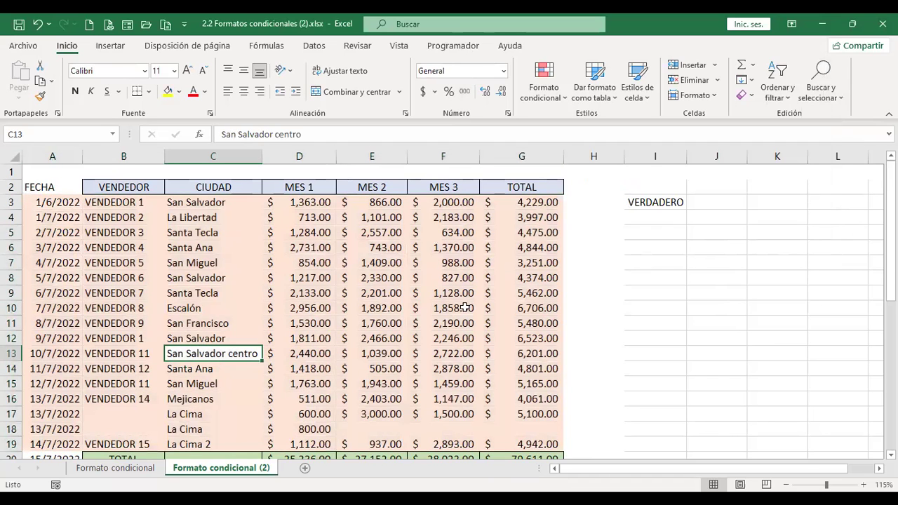
left_click_drag(231, 203, 219, 386)
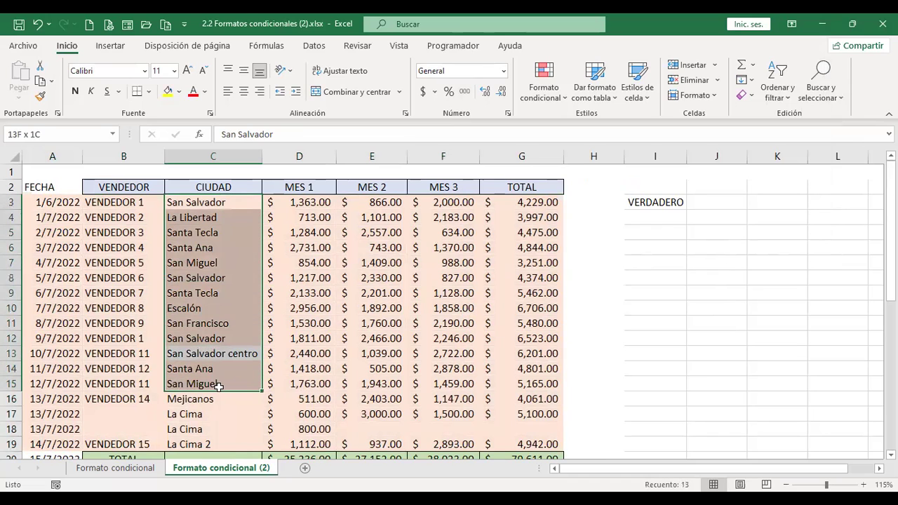
left_click(247, 353)
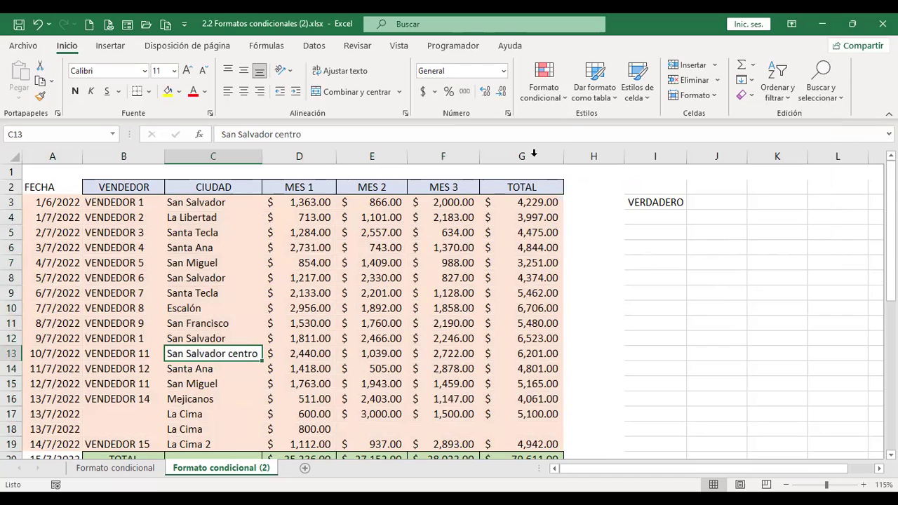
left_click(565, 101)
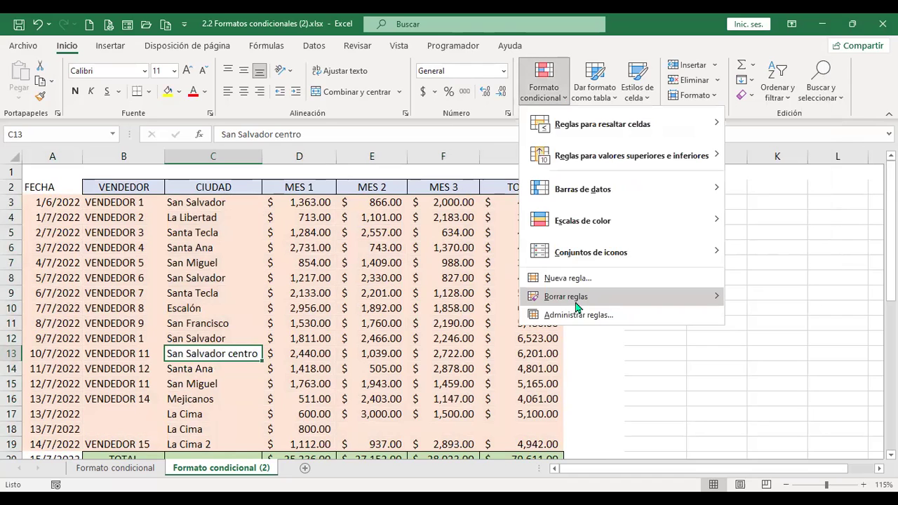
mouse_move(587, 300)
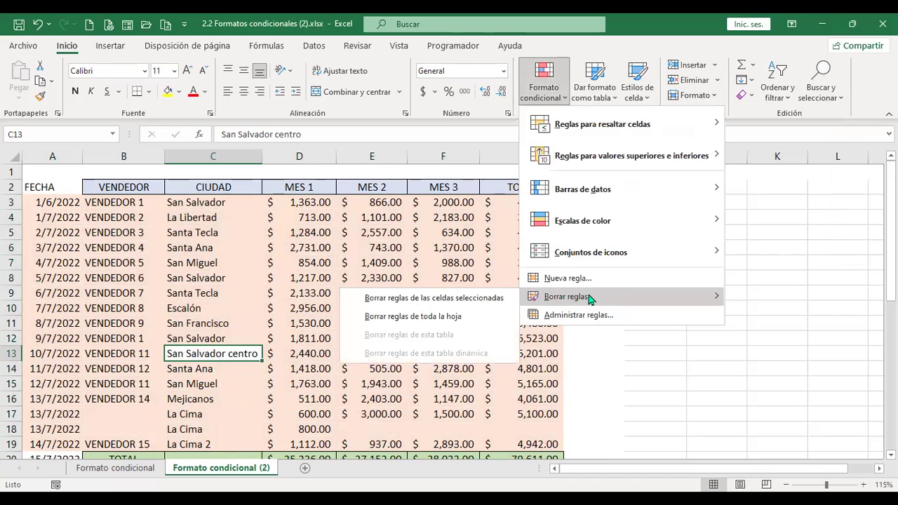
left_click(589, 279)
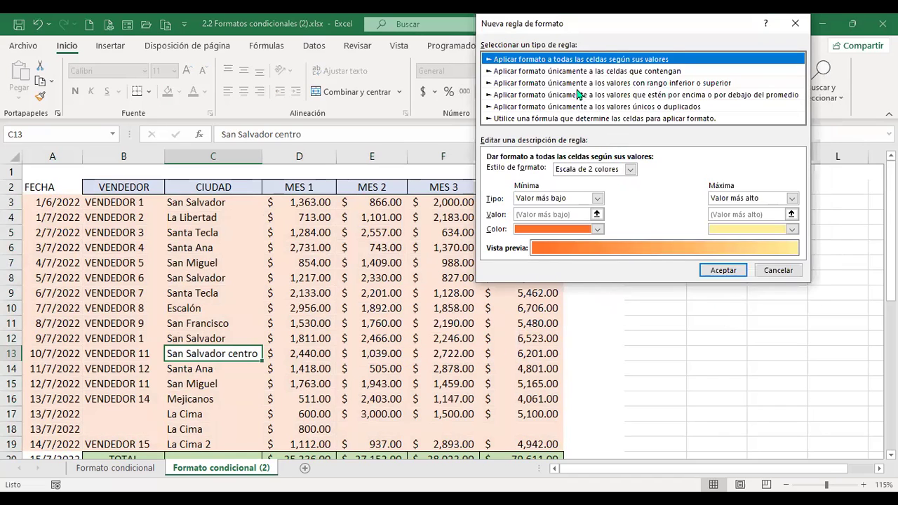
left_click(582, 72)
left_click(575, 172)
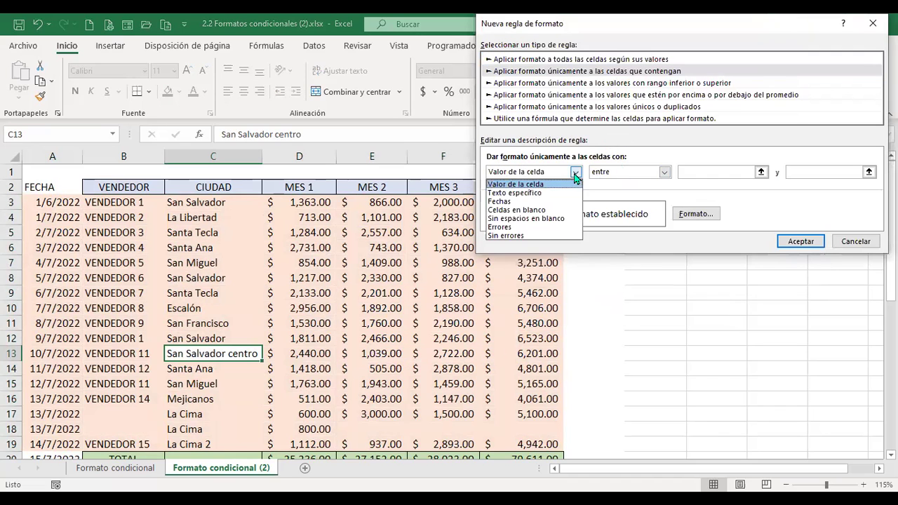
left_click(540, 192)
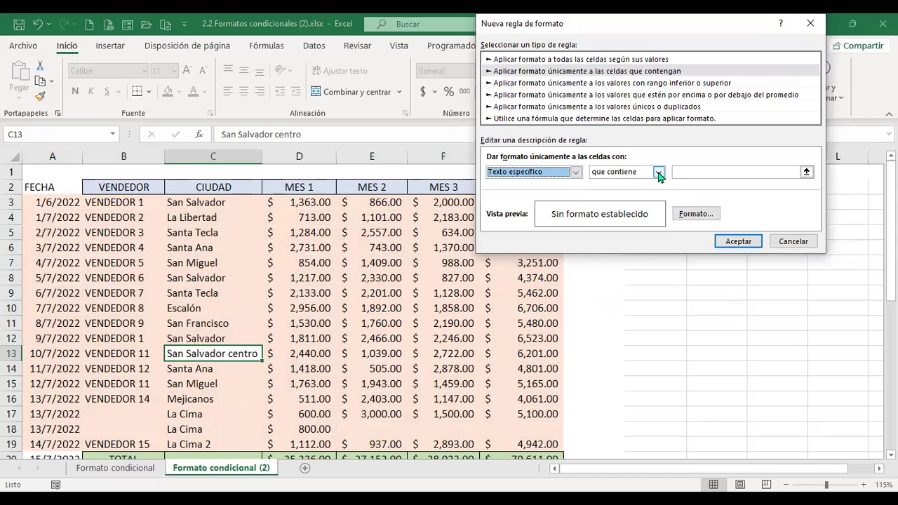
left_click(792, 243)
Step: Create a rule for C3:C19 that formats only cells whose specific text begins with La
left_click_drag(235, 202, 232, 444)
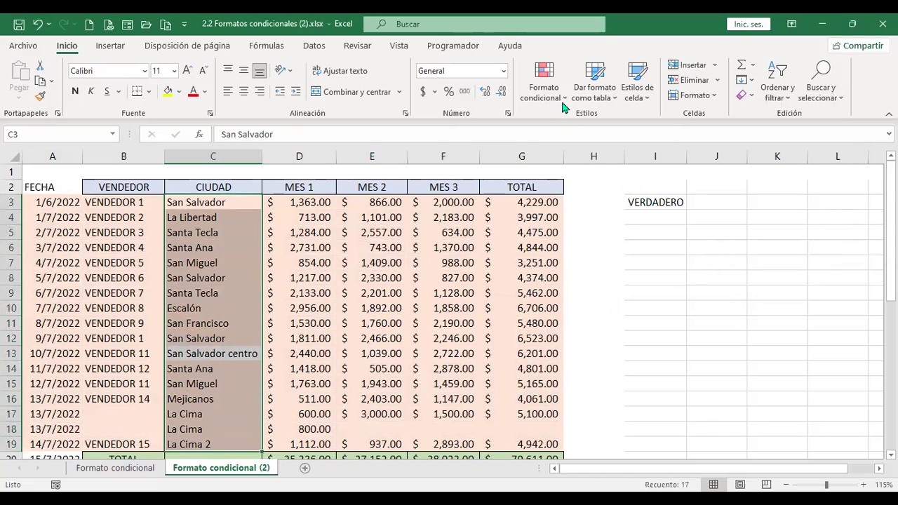
left_click(544, 82)
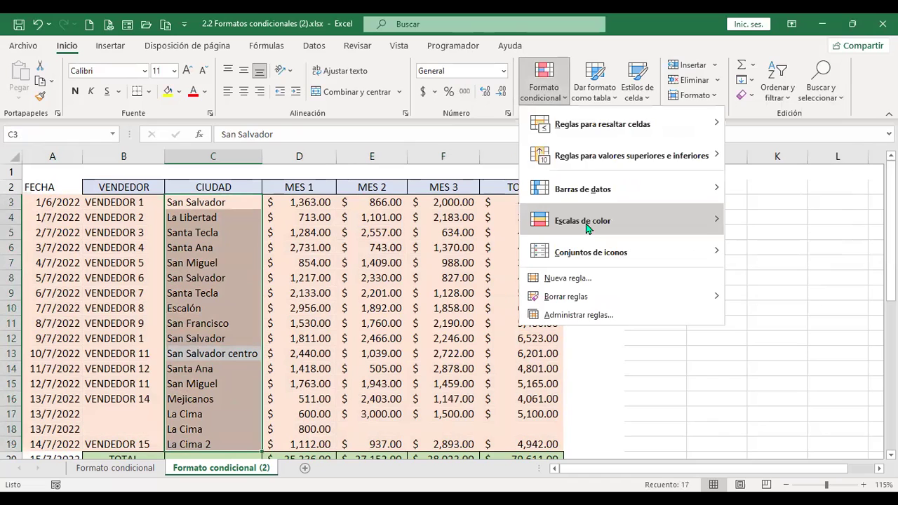
left_click(567, 278)
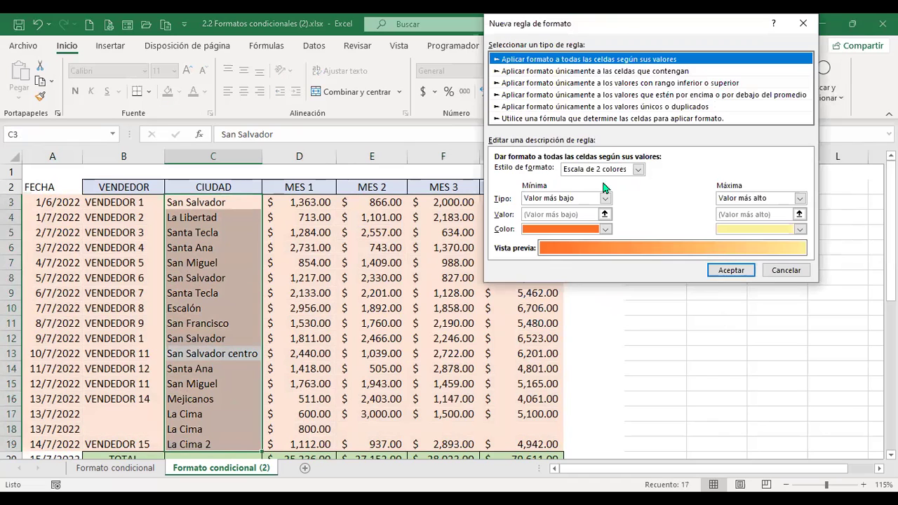
left_click(587, 73)
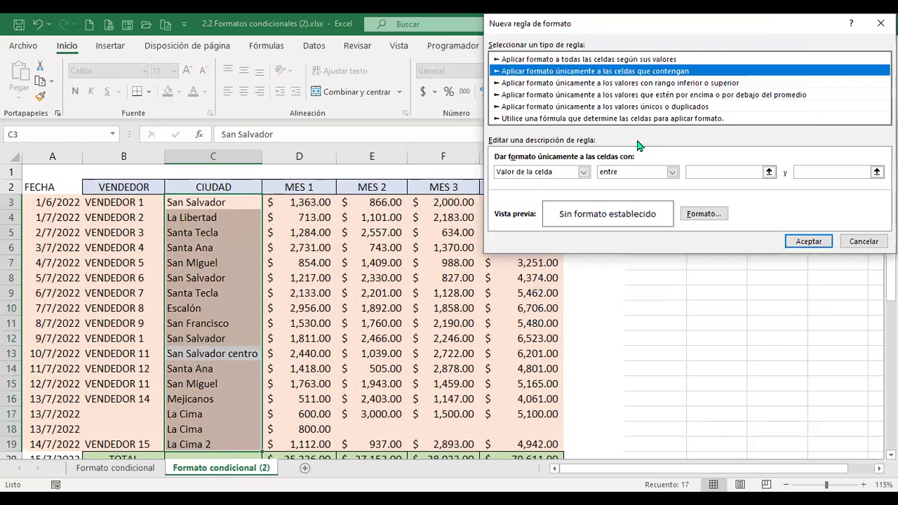
left_click(582, 172)
left_click(545, 194)
left_click(666, 172)
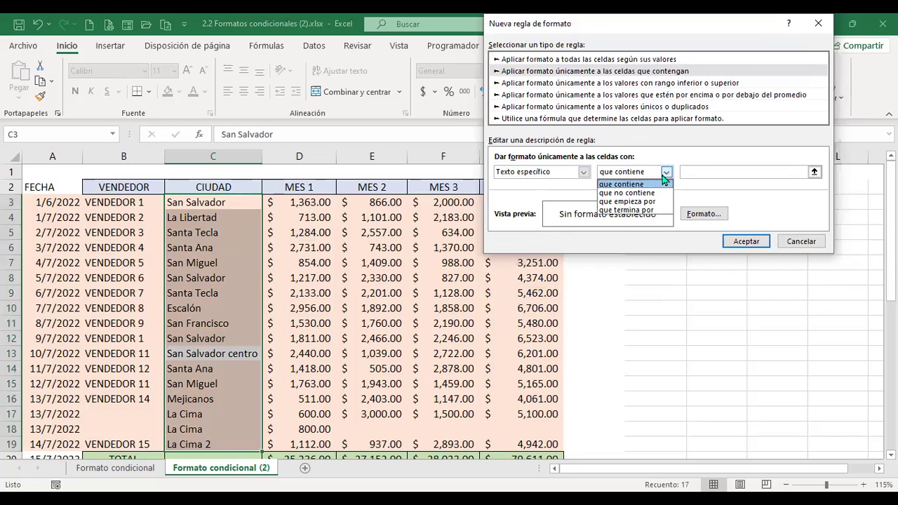
left_click(653, 202)
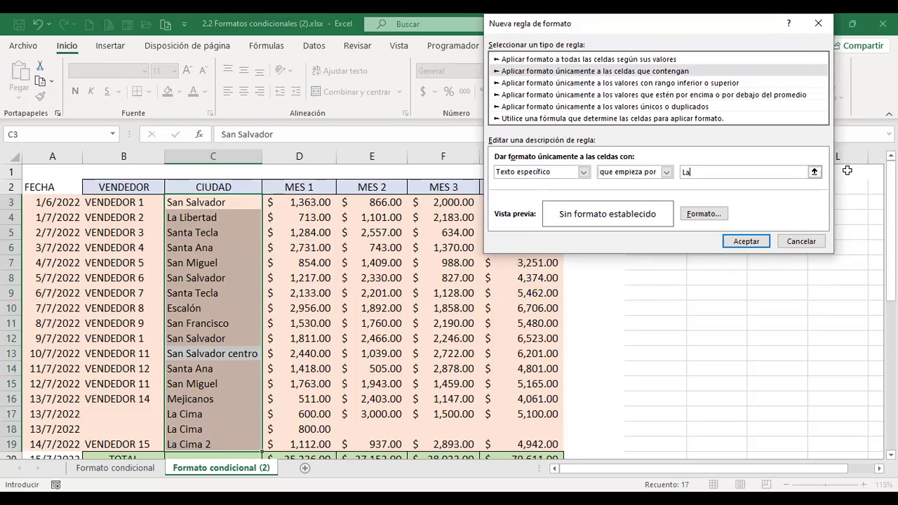
type("La")
Step: Give the rule a light green fill and apply it to the selected CIUDAD cells
left_click(703, 213)
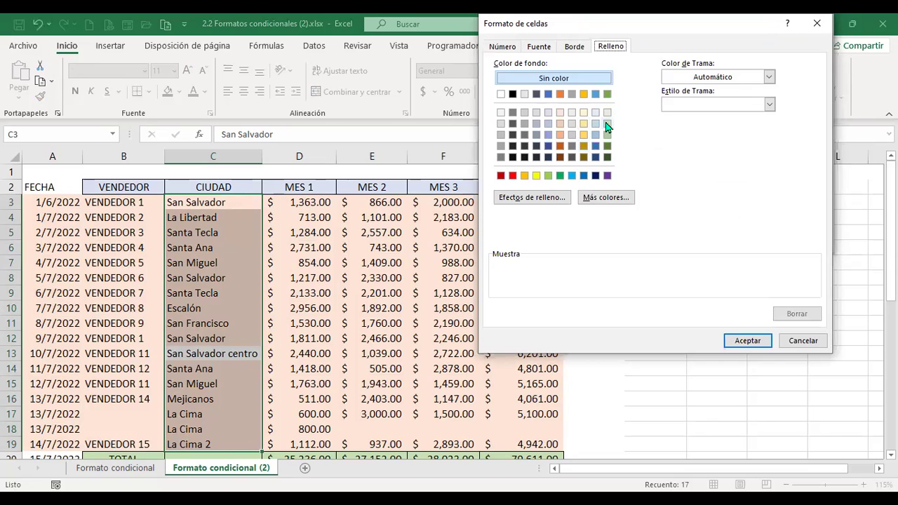
left_click(607, 124)
left_click(756, 342)
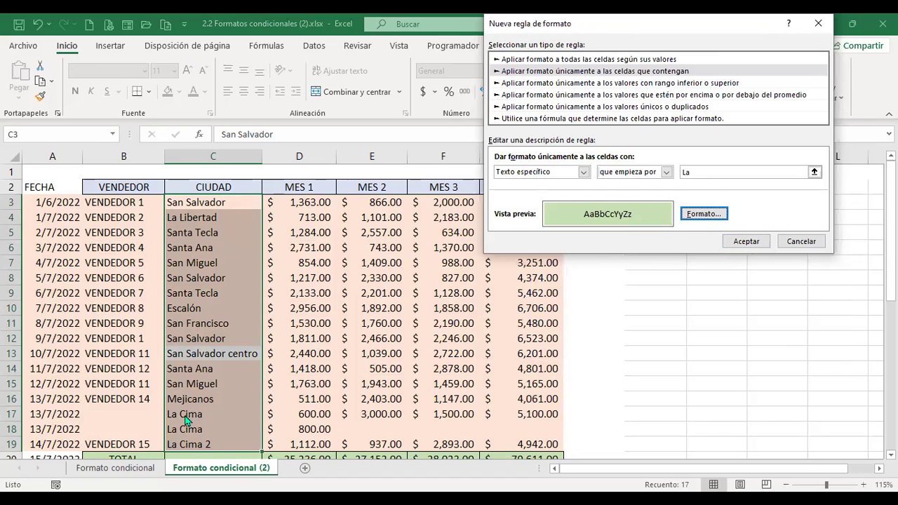
left_click(746, 241)
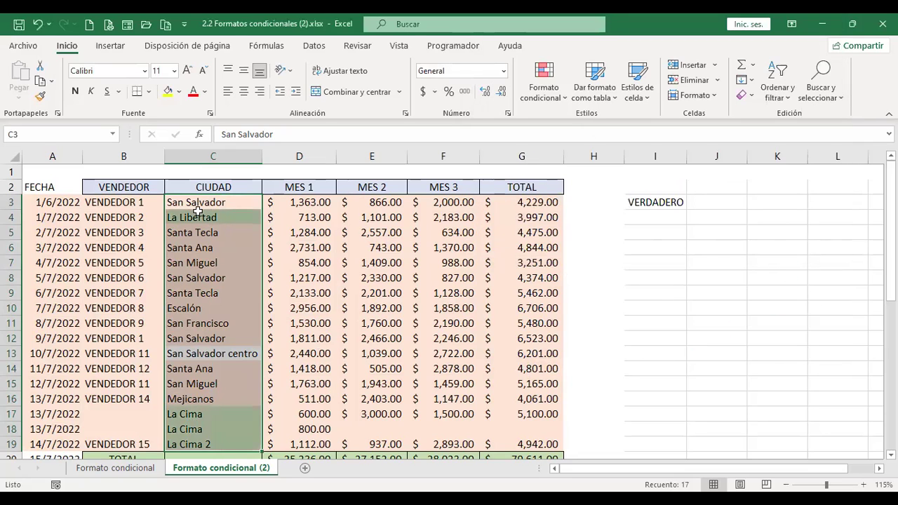